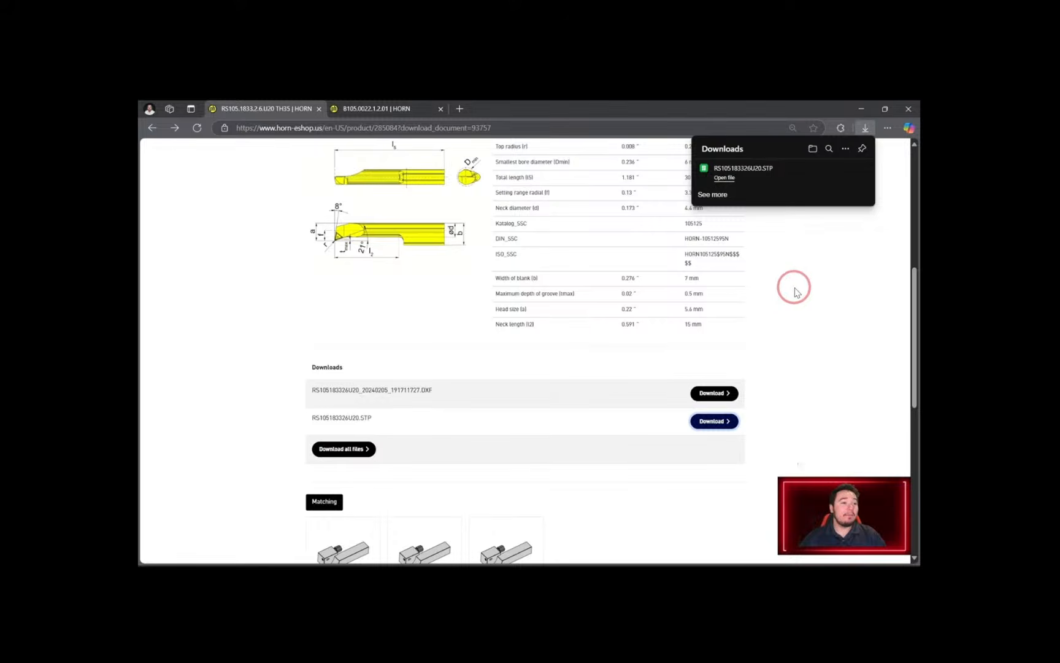
# Review the HORN product pages for the RS105.1833.2.6.U20 TH35 insert and the B105.0022.1.2.01 toolholder
pyautogui.scroll(1, 411, 220)
pyautogui.scroll(5, 410, 218)
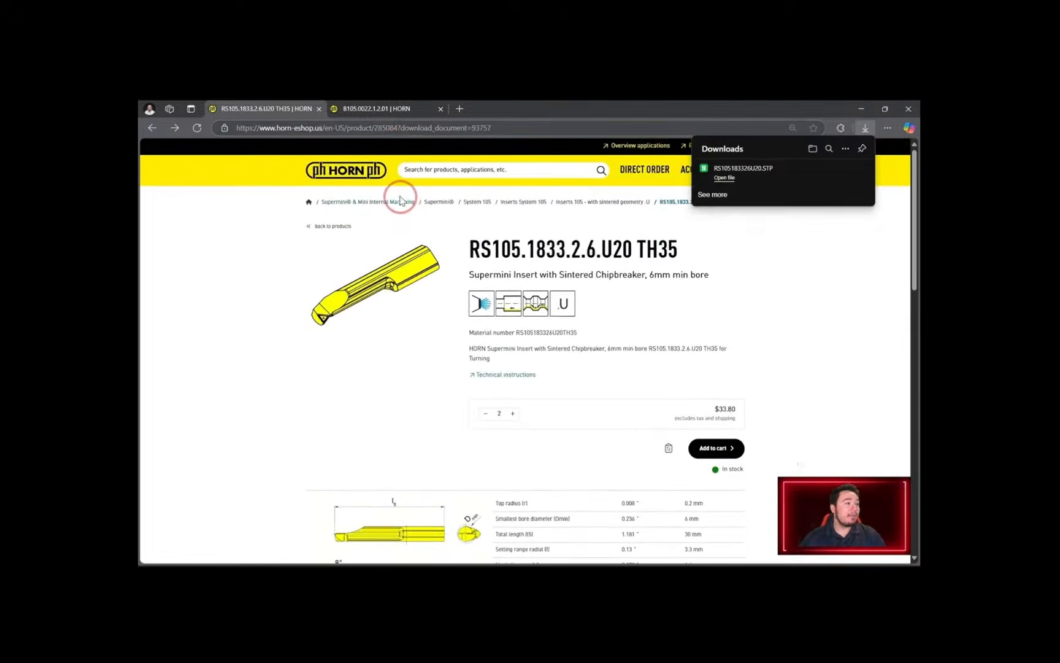
pyautogui.click(377, 111)
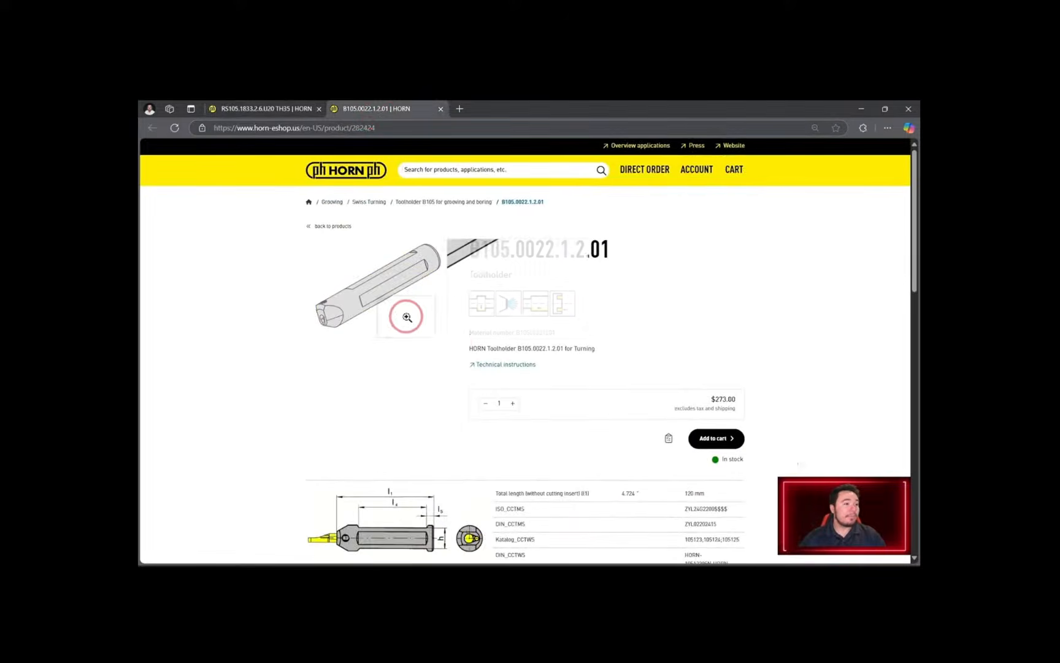
pyautogui.scroll(-3, 831, 364)
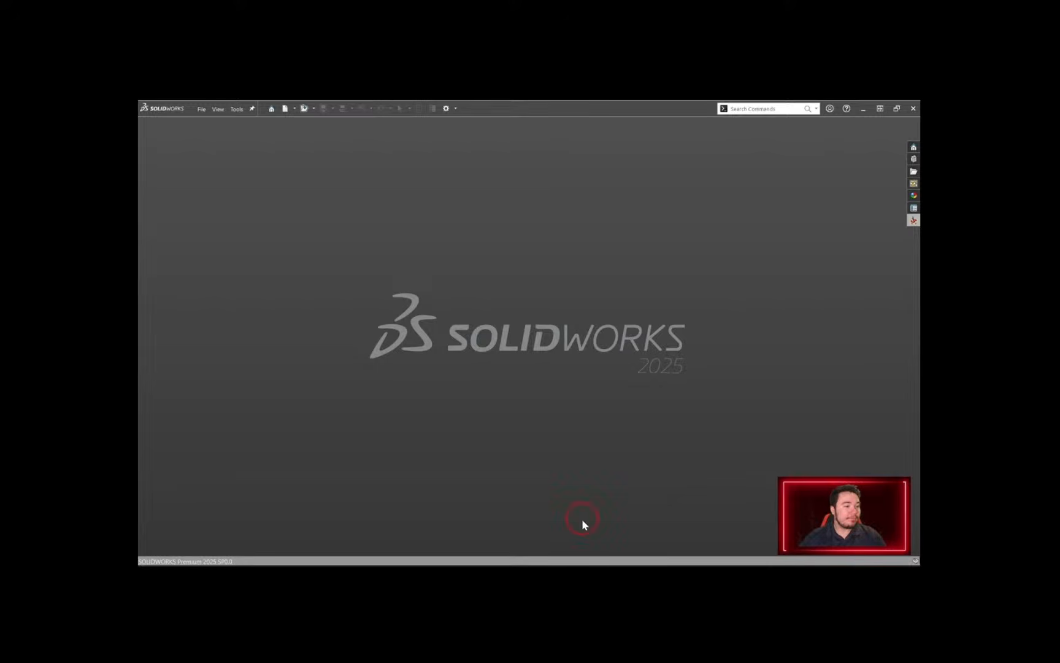
# Switch to SOLIDWORKS and open the insert model RS105183326U20.STP from the Downloads folder
pyautogui.click(312, 108)
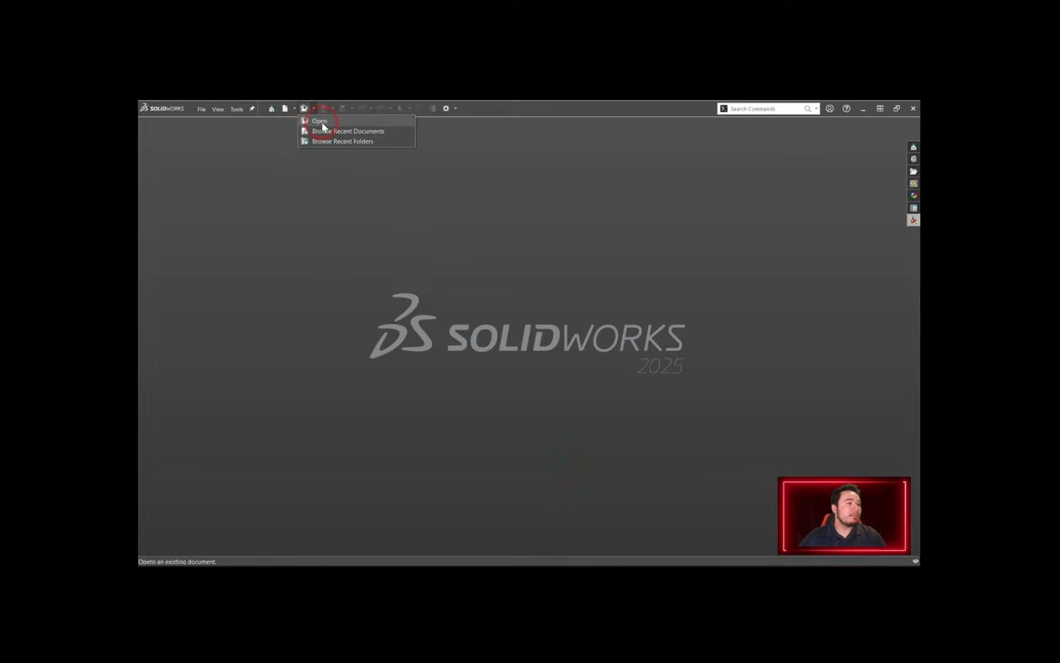
pyautogui.click(320, 120)
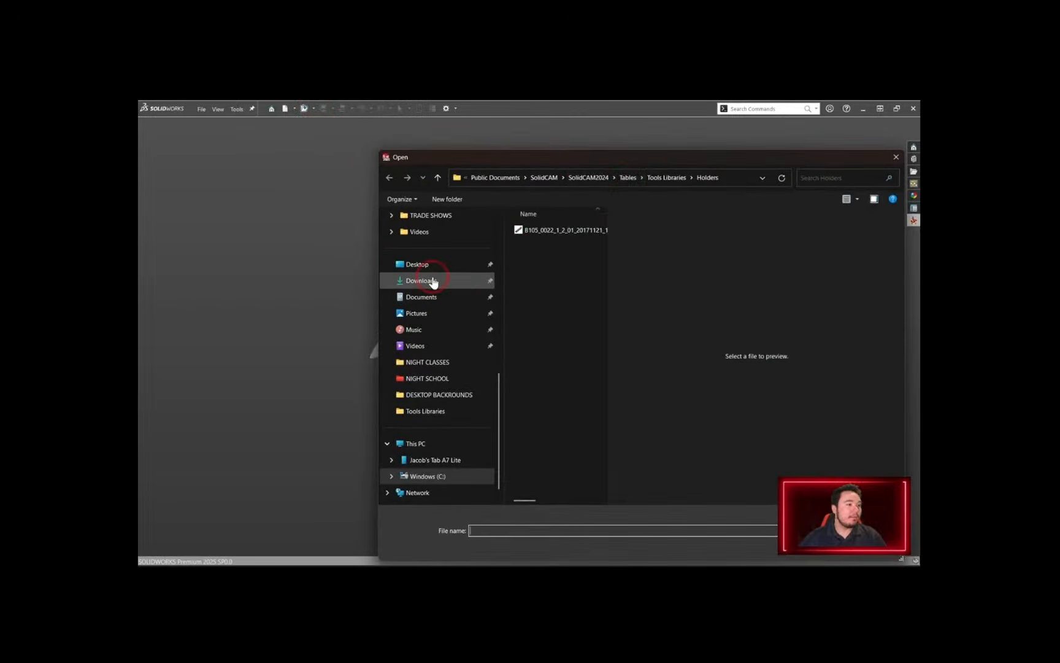
pyautogui.click(423, 280)
pyautogui.click(539, 332)
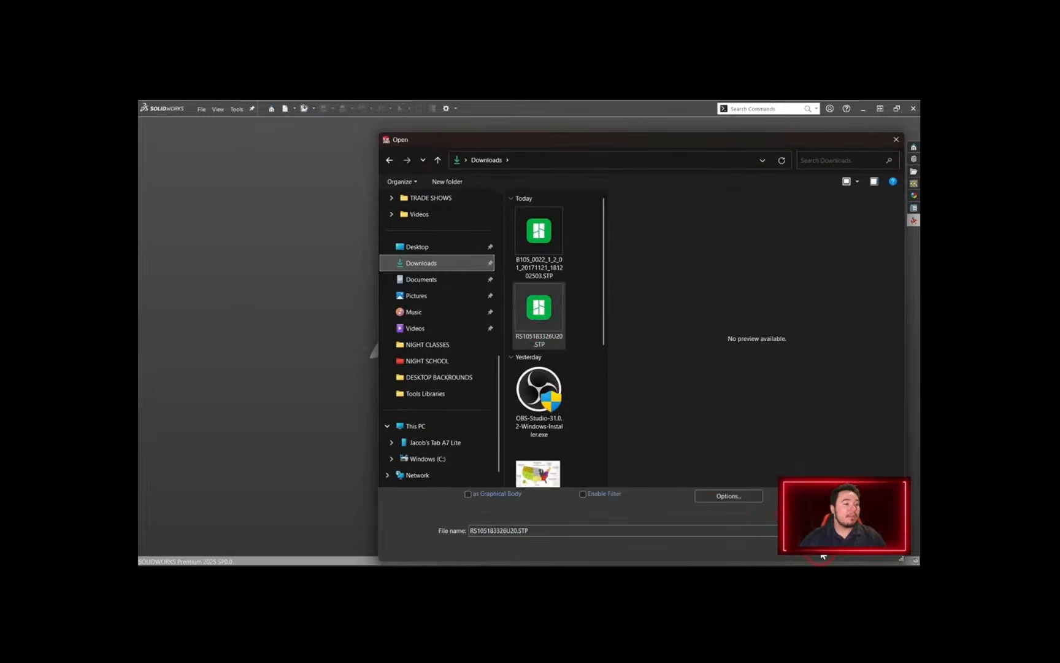
pyautogui.press('Return')
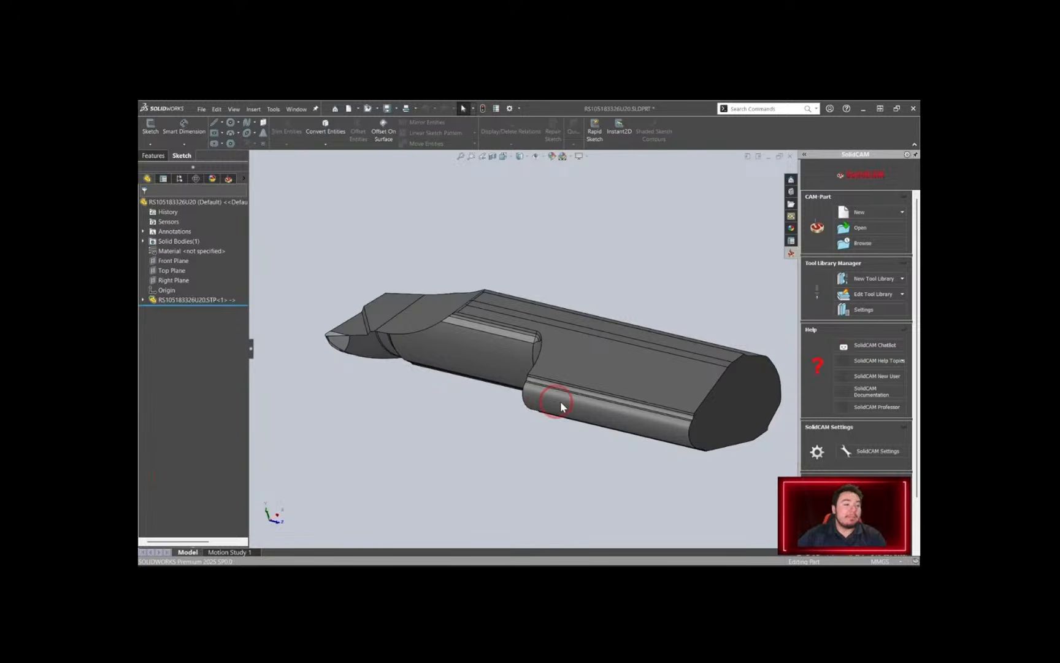
# Start a Save As of the insert part and browse to C:\Users\Public\Public Documents\SolidCAM\SolidCAM2024\Tables\Tools Libraries
pyautogui.click(396, 109)
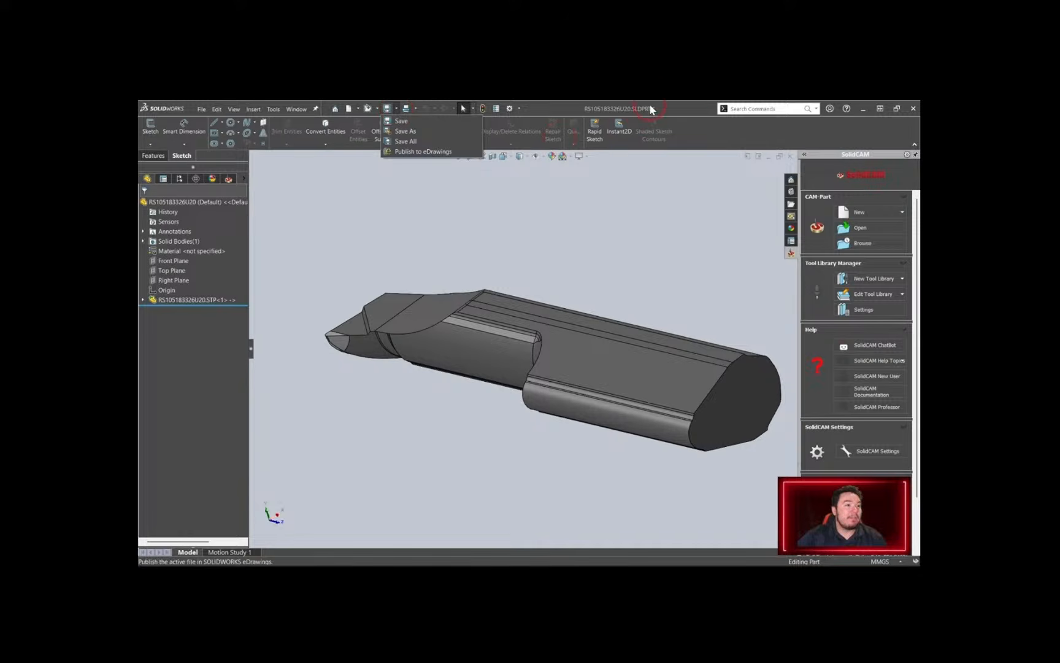
pyautogui.click(423, 130)
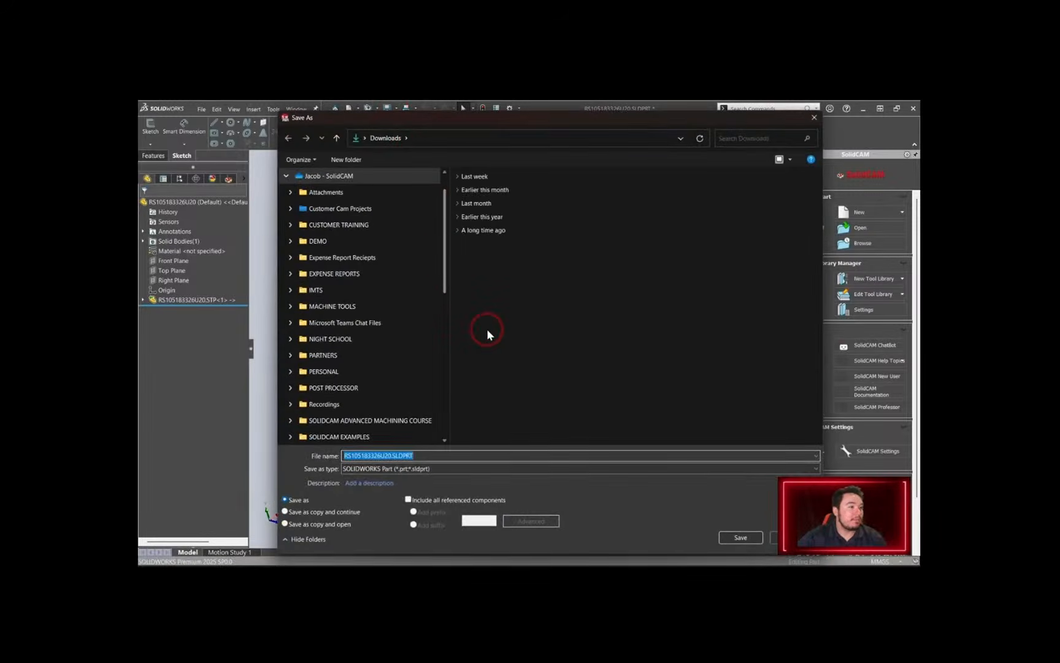
pyautogui.scroll(-1, 372, 347)
pyautogui.scroll(-5, 374, 353)
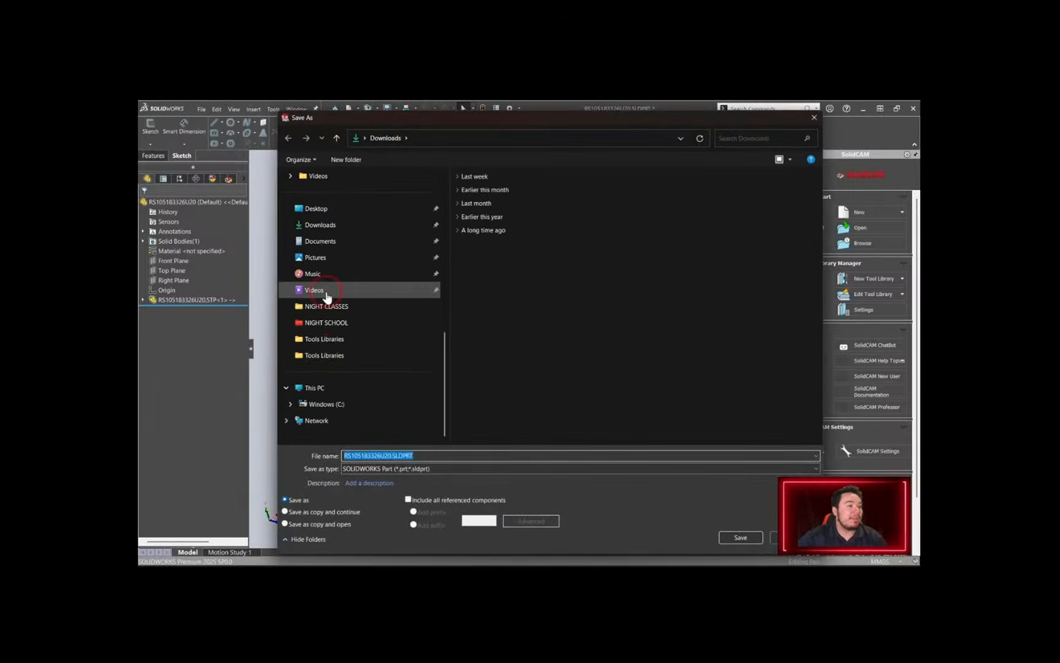
pyautogui.click(352, 406)
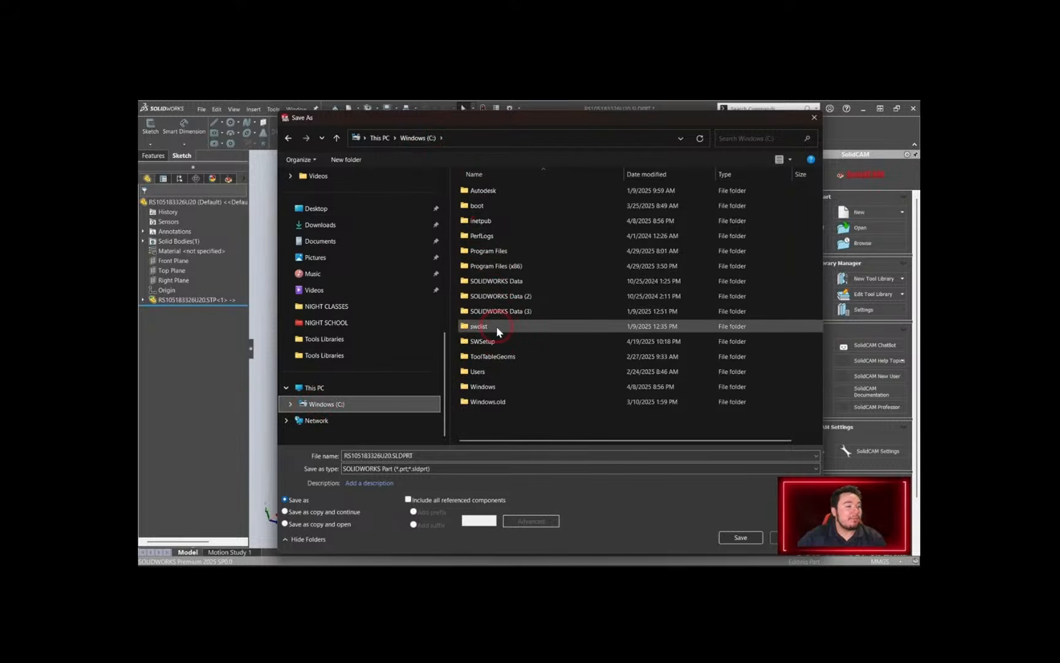
pyautogui.doubleClick(499, 371)
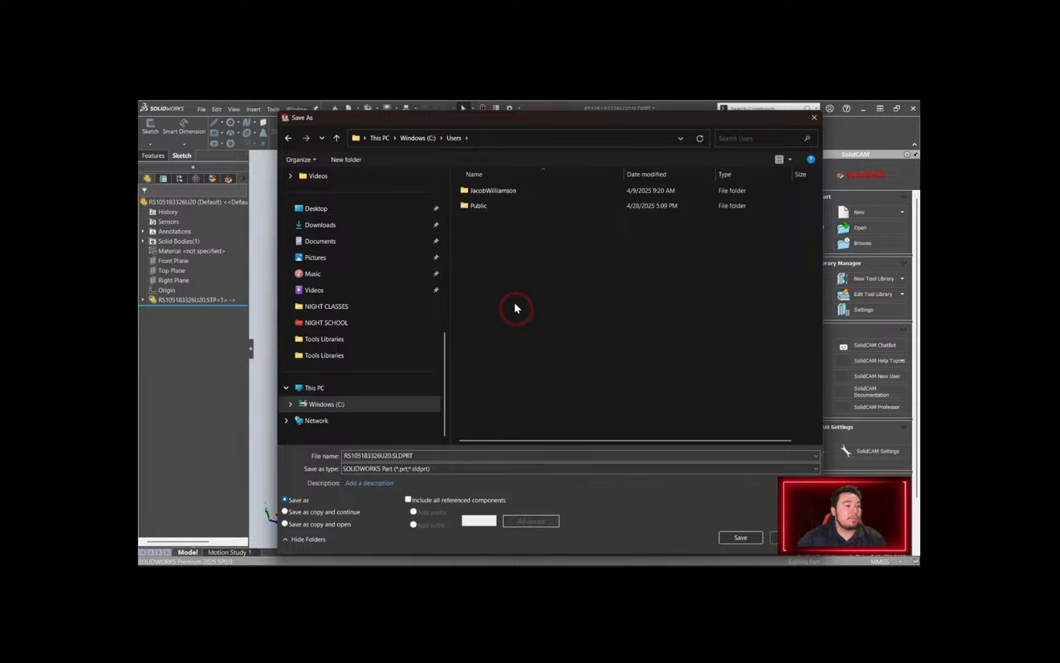
pyautogui.doubleClick(523, 208)
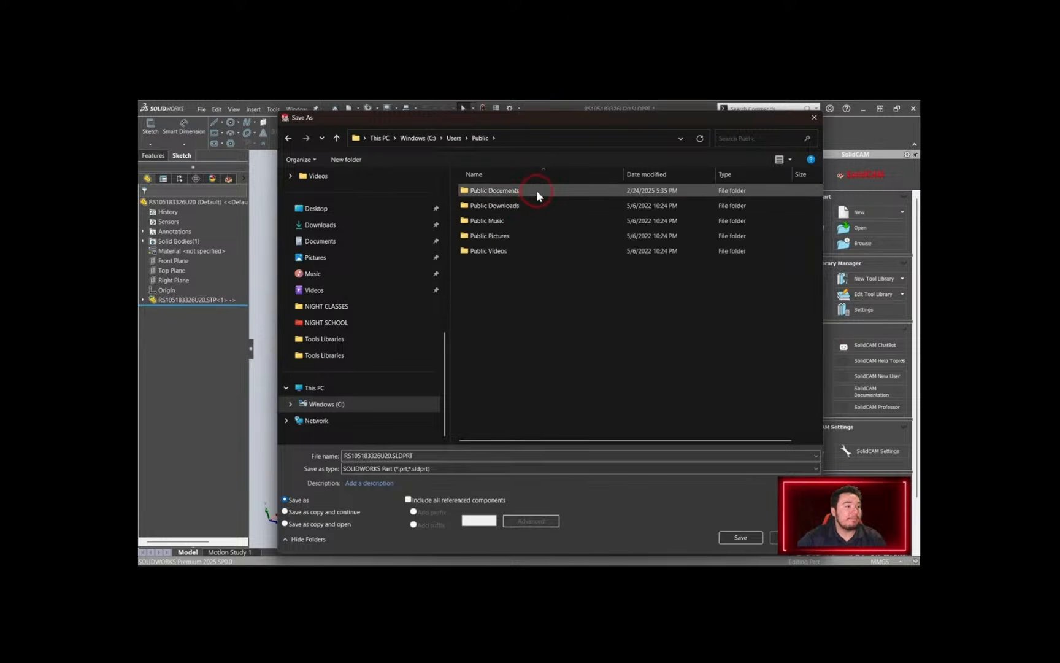
pyautogui.doubleClick(537, 190)
pyautogui.doubleClick(527, 205)
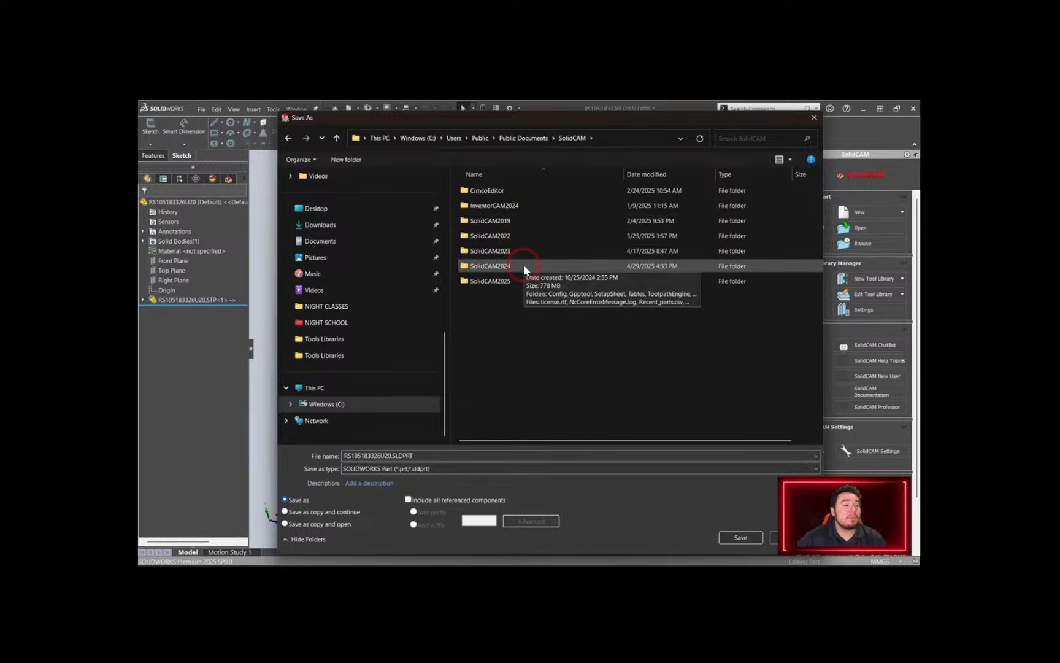
pyautogui.doubleClick(523, 264)
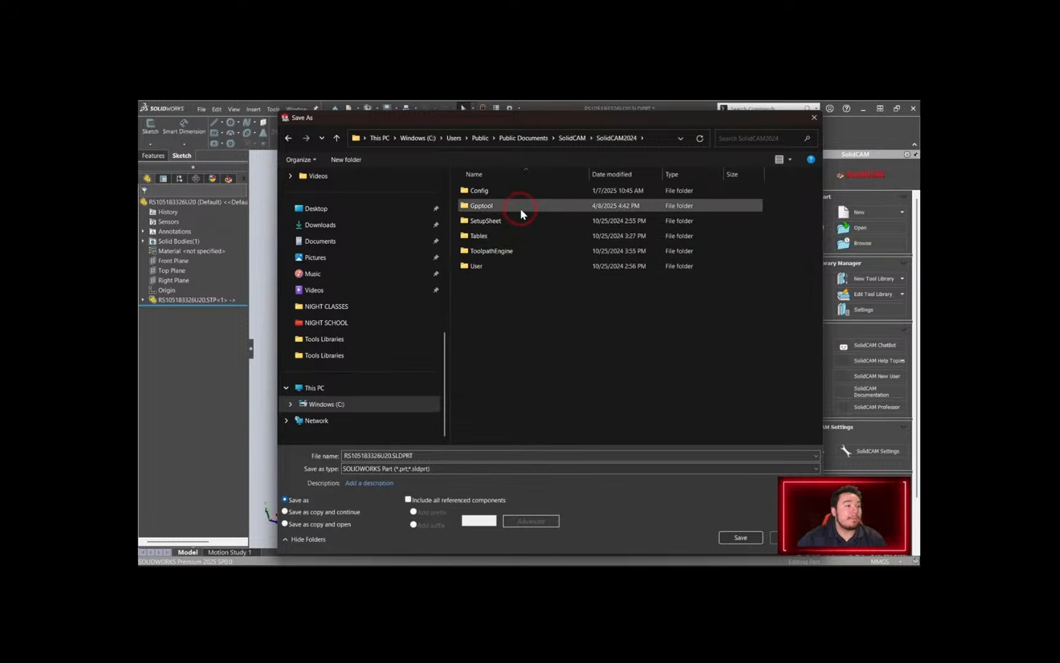
pyautogui.doubleClick(516, 237)
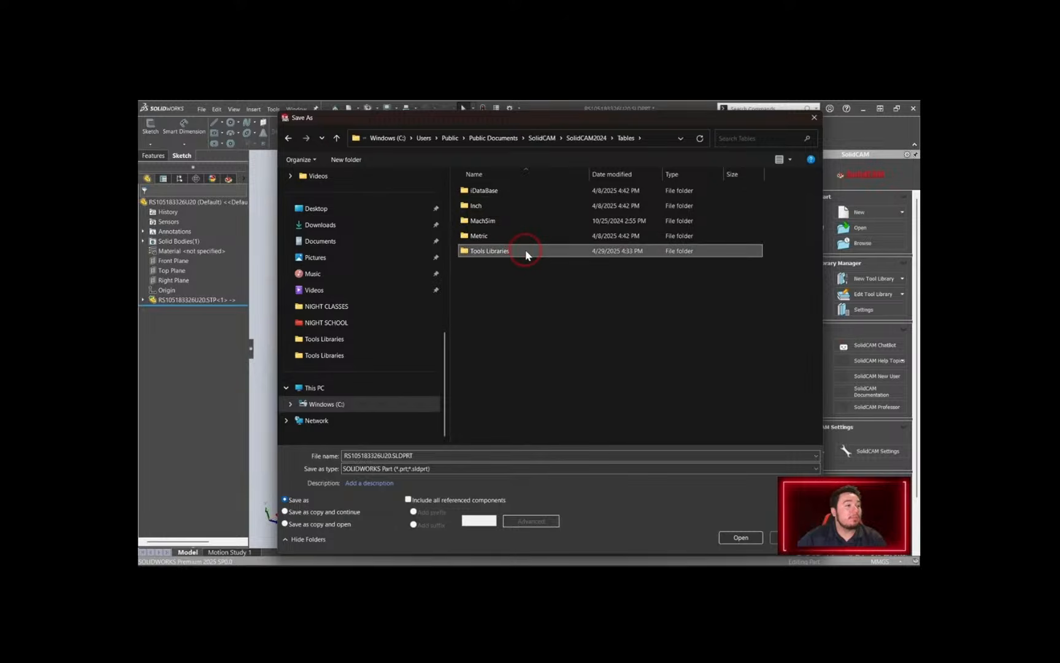
pyautogui.doubleClick(525, 251)
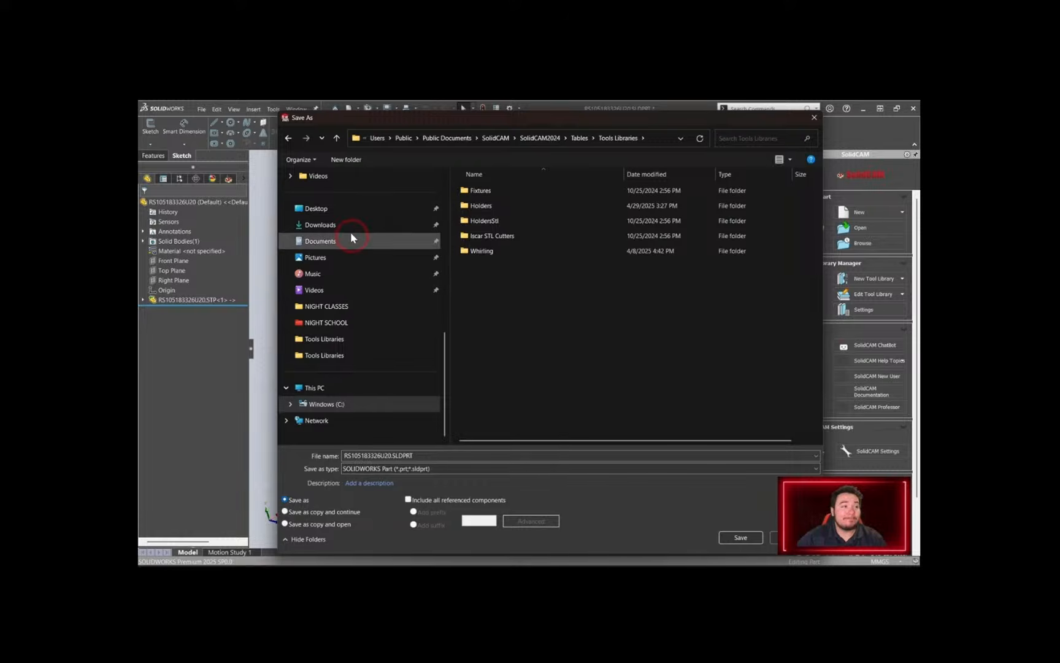
# Create a folder named BORING BARS in Tools Libraries and save the insert there as RS105183326U20.SLDPRT
pyautogui.click(341, 161)
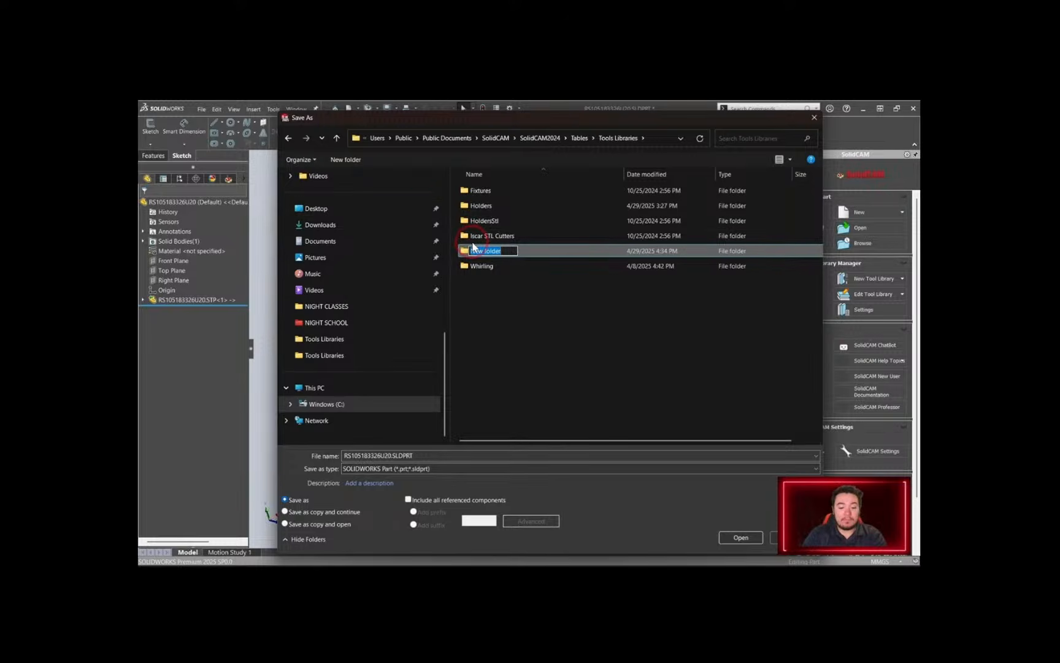
pyautogui.write('L')
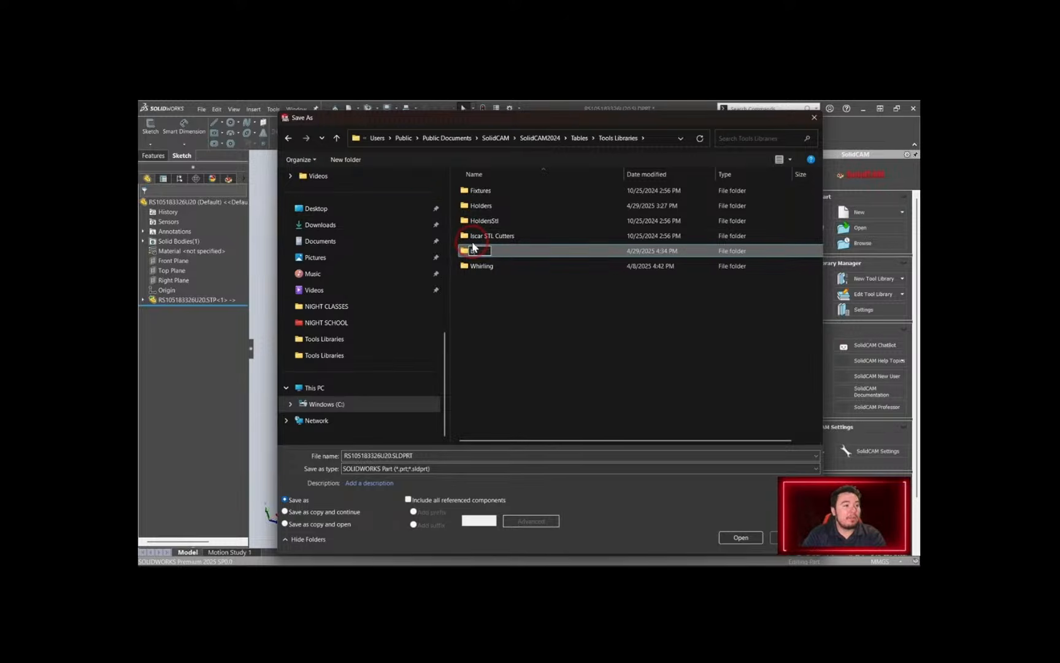
pyautogui.write('ORING BARS')
pyautogui.click(587, 252)
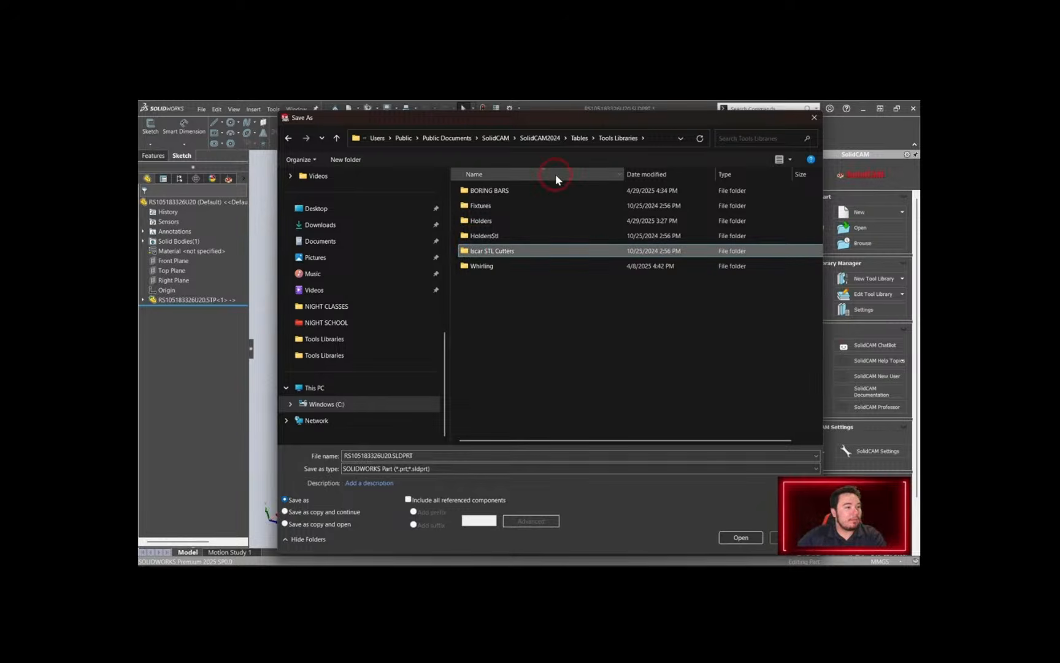
pyautogui.doubleClick(552, 190)
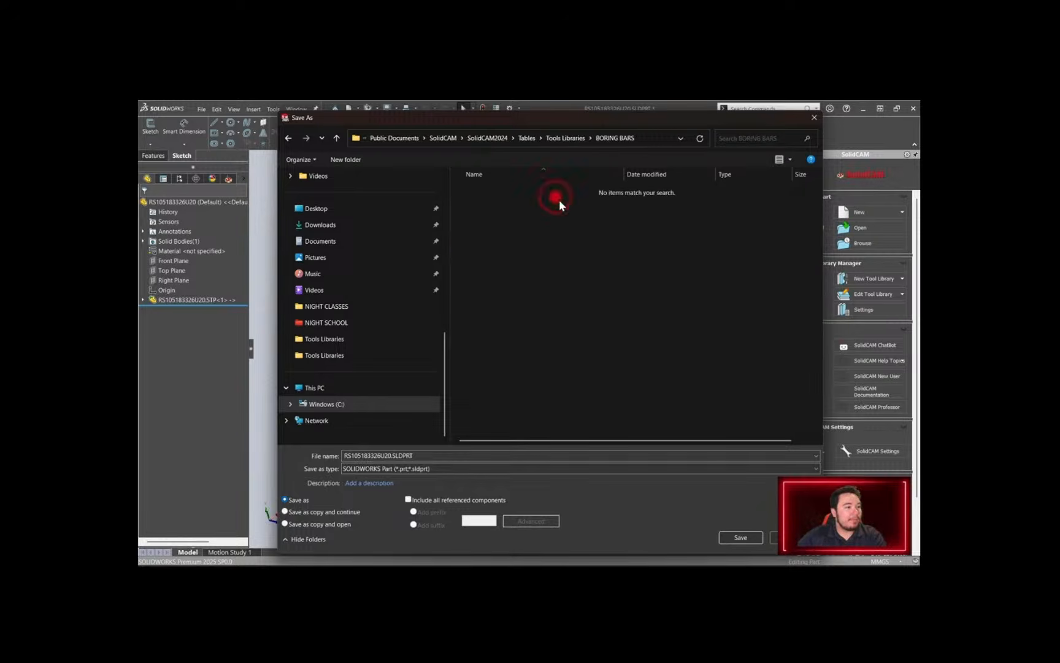
pyautogui.click(743, 538)
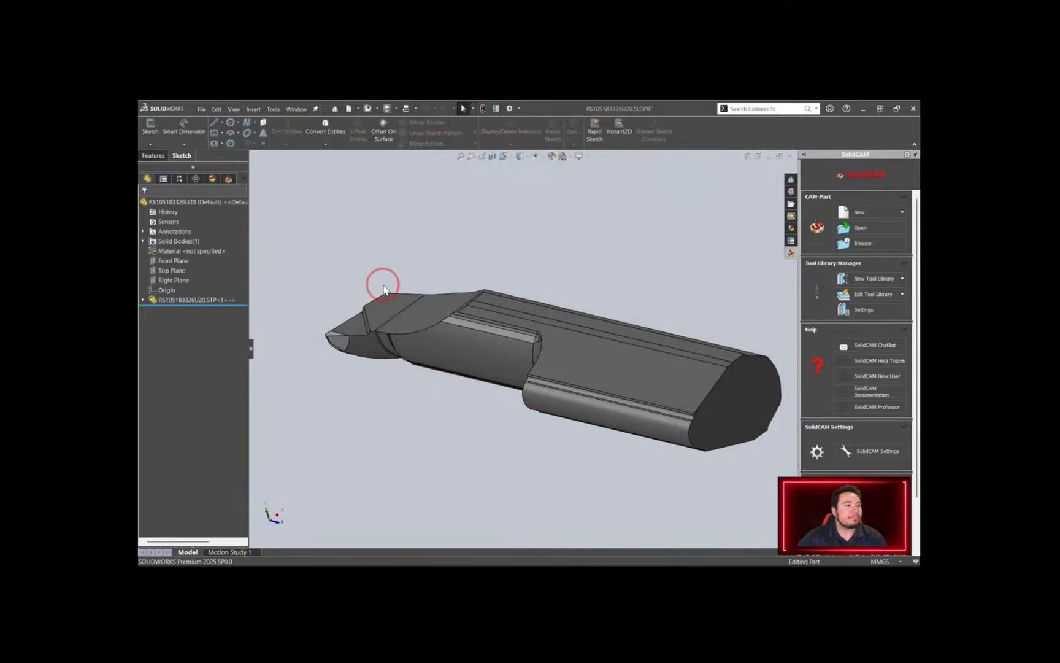
# Open the toolholder model B105_0022_1_2_01_20171121_181202503.STP from the Downloads folder
pyautogui.click(377, 110)
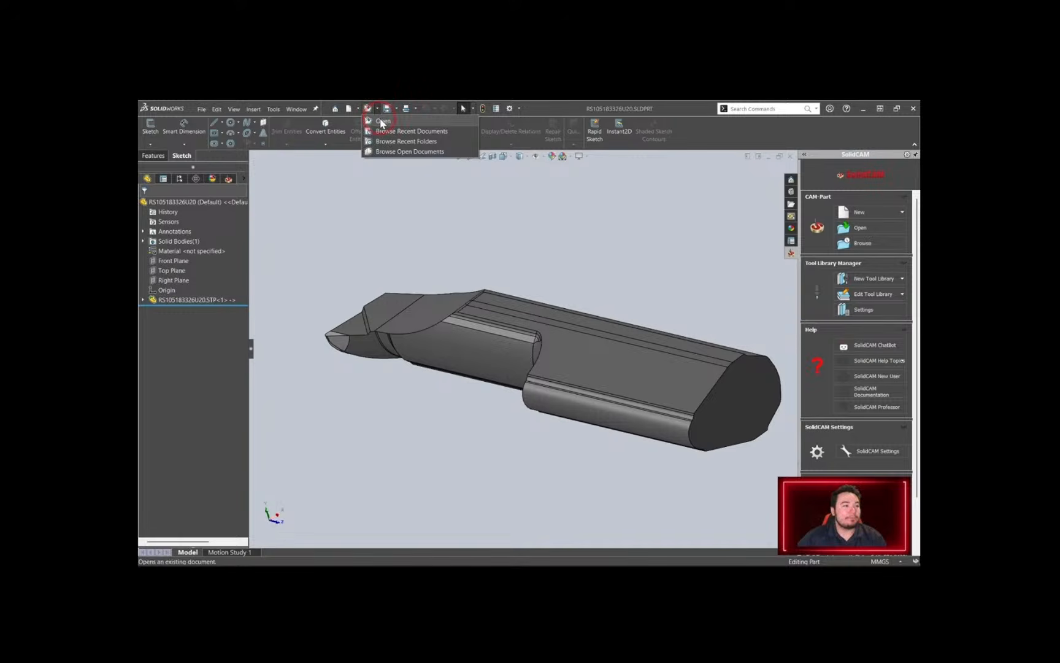
pyautogui.click(382, 122)
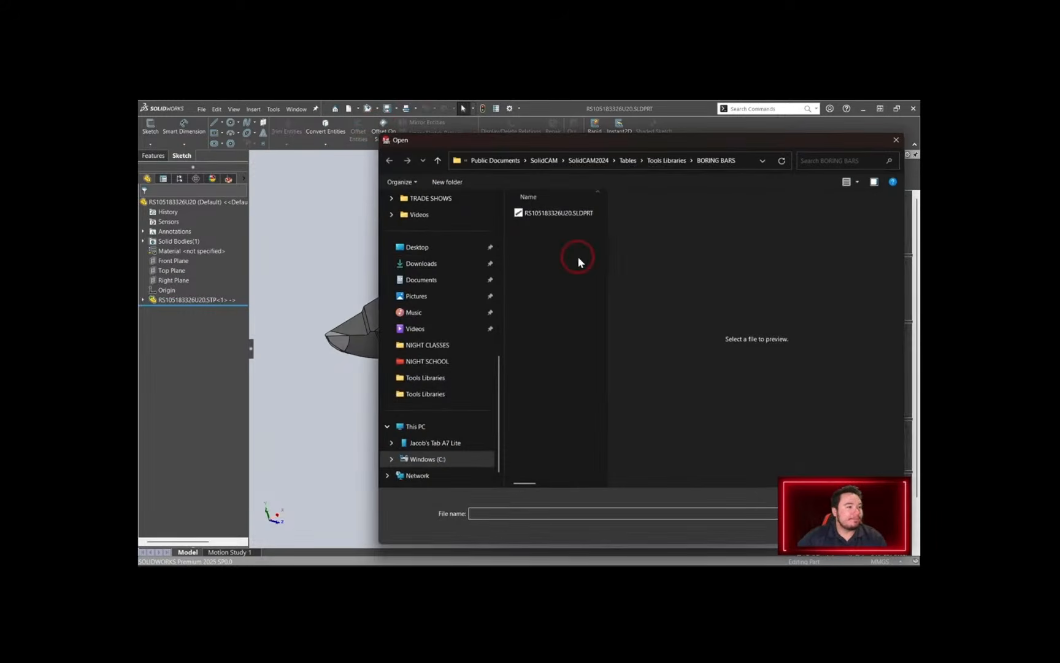
pyautogui.click(441, 266)
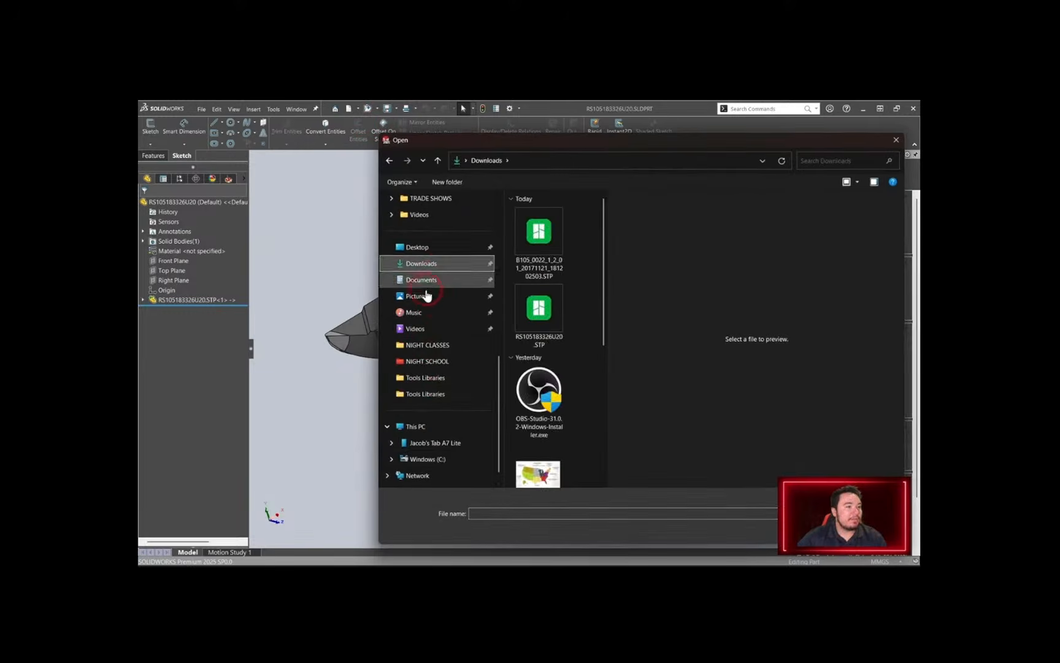
pyautogui.click(539, 237)
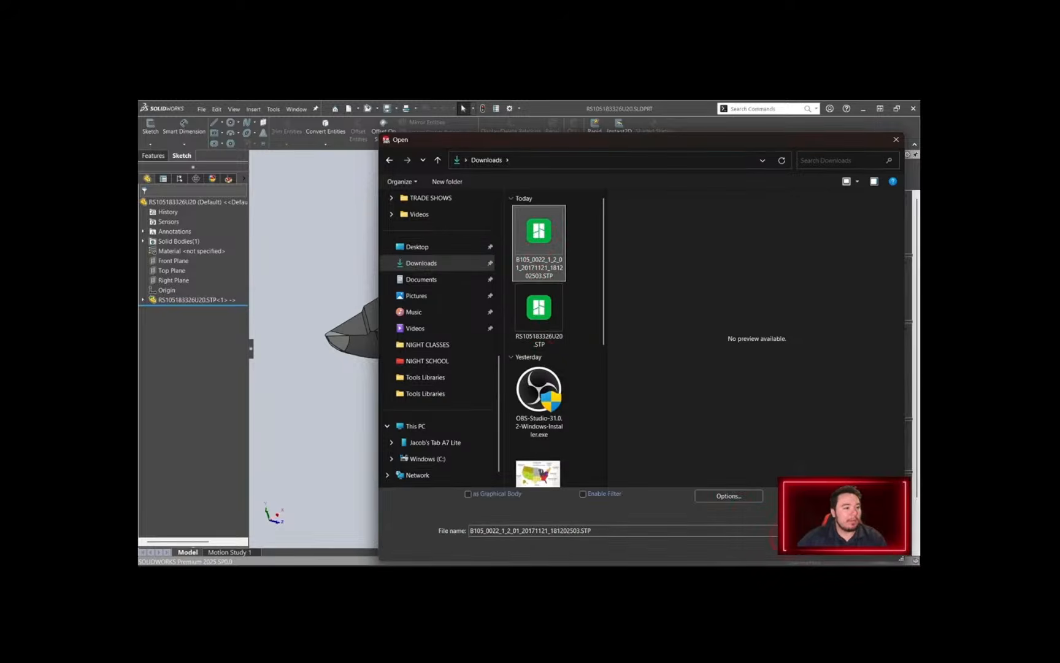
pyautogui.click(828, 555)
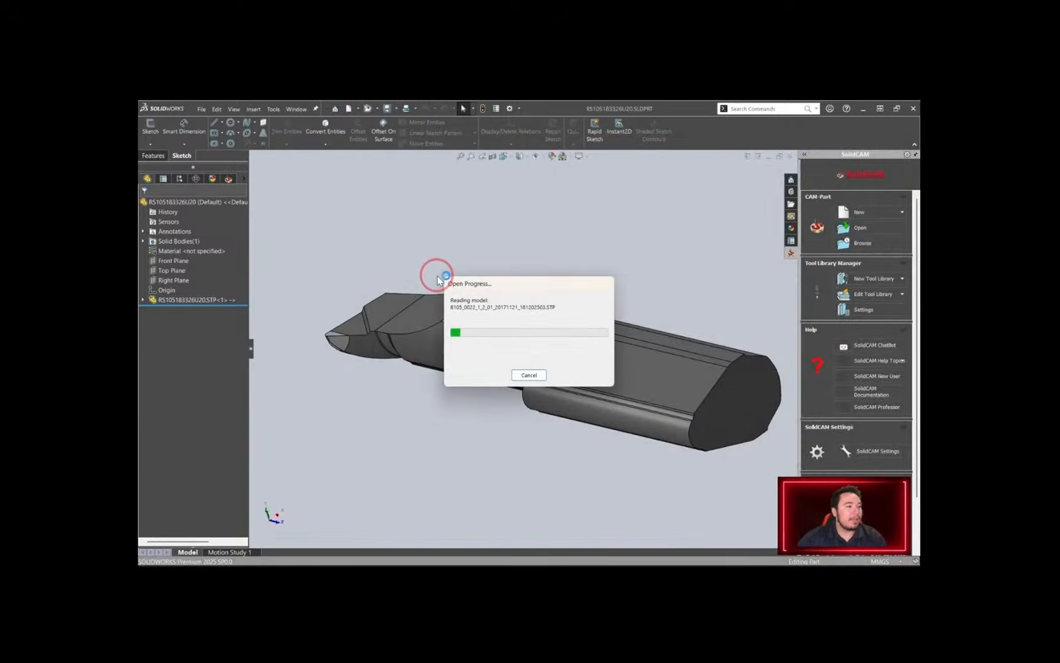
pyautogui.click(597, 338)
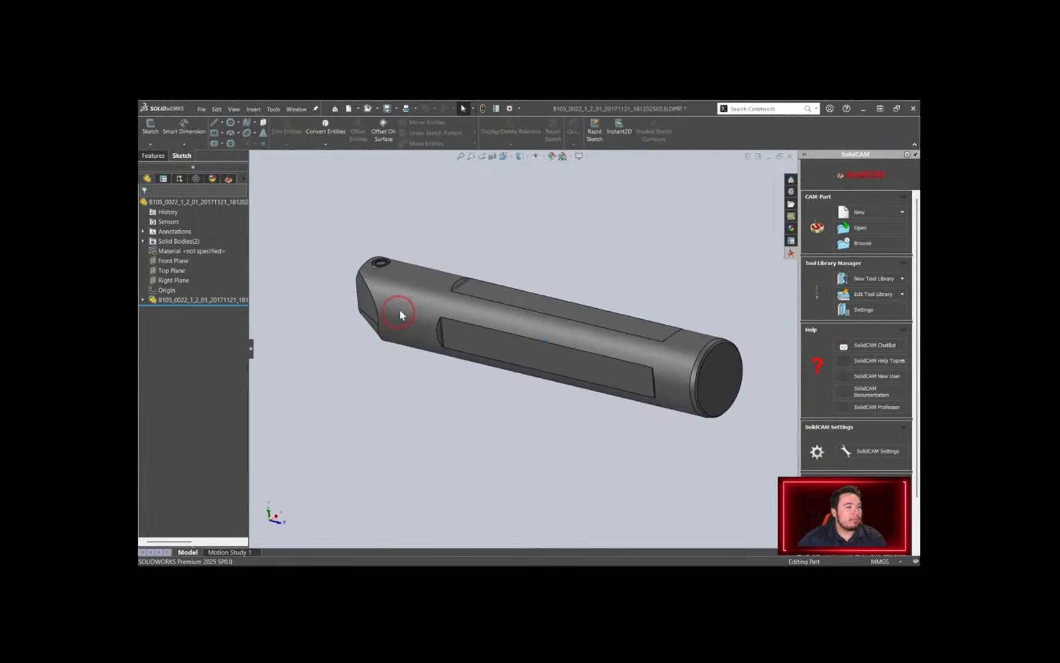
# Save the toolholder as a SOLIDWORKS part in C:\Users\Public\Public Documents\SolidCAM\SolidCAM2024\Tables\Tools Libraries\Holders, keeping its file name
pyautogui.click(397, 111)
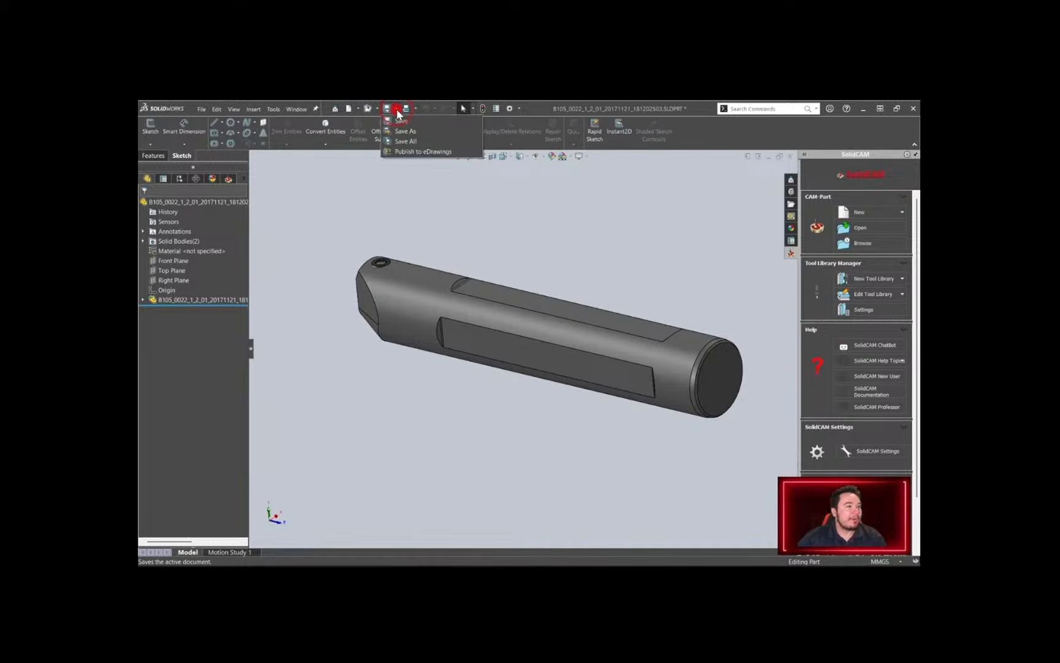
pyautogui.click(406, 132)
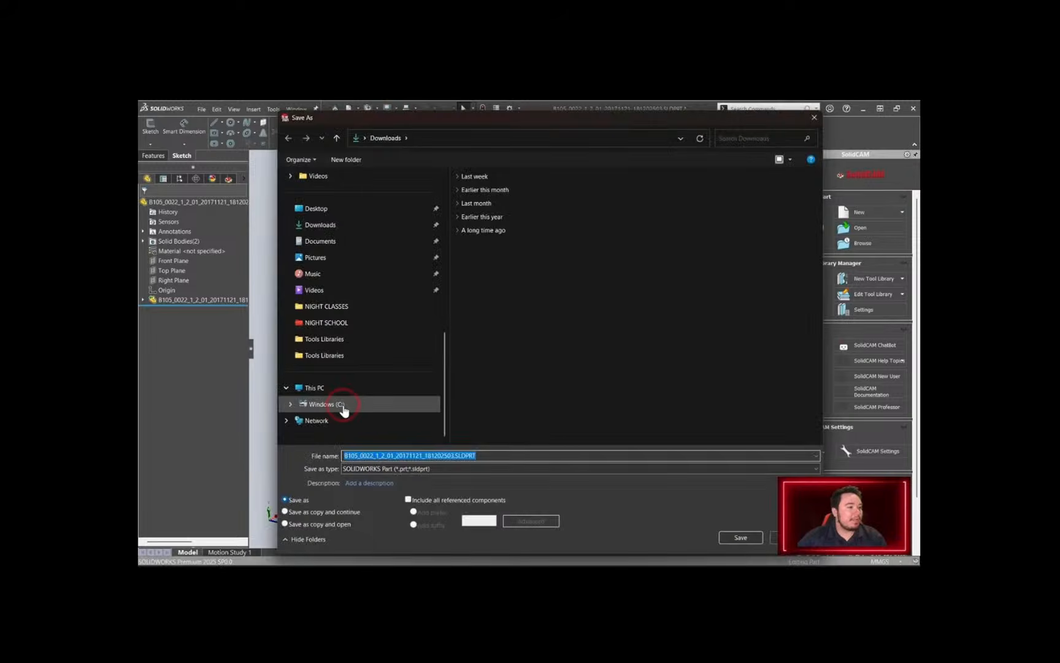
pyautogui.click(342, 405)
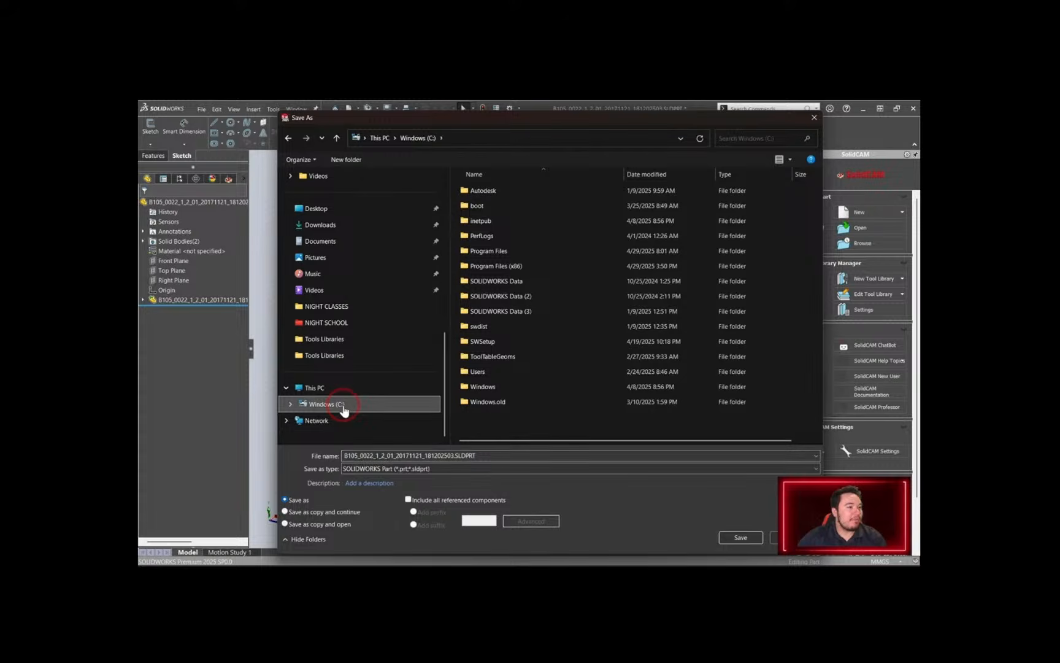
pyautogui.doubleClick(508, 370)
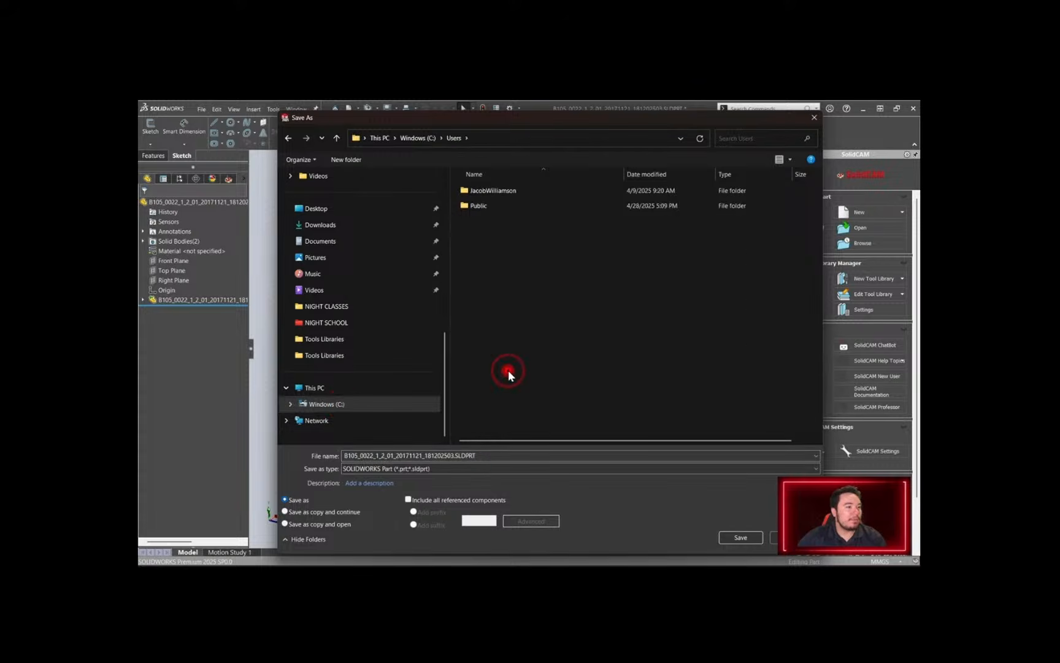
pyautogui.doubleClick(516, 204)
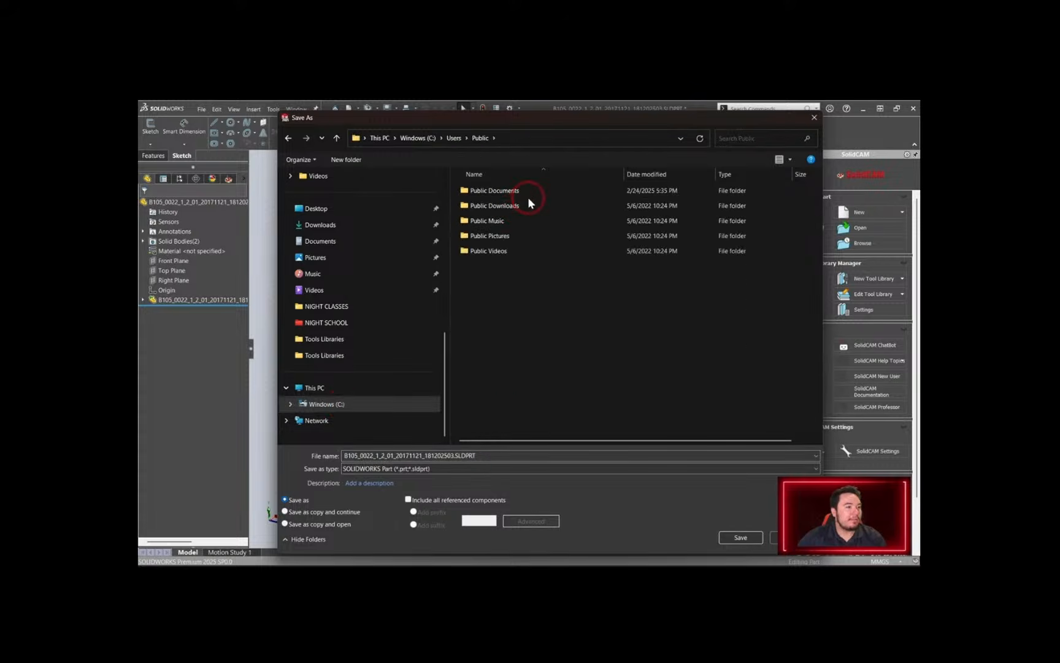
pyautogui.doubleClick(529, 195)
pyautogui.doubleClick(519, 206)
pyautogui.doubleClick(531, 266)
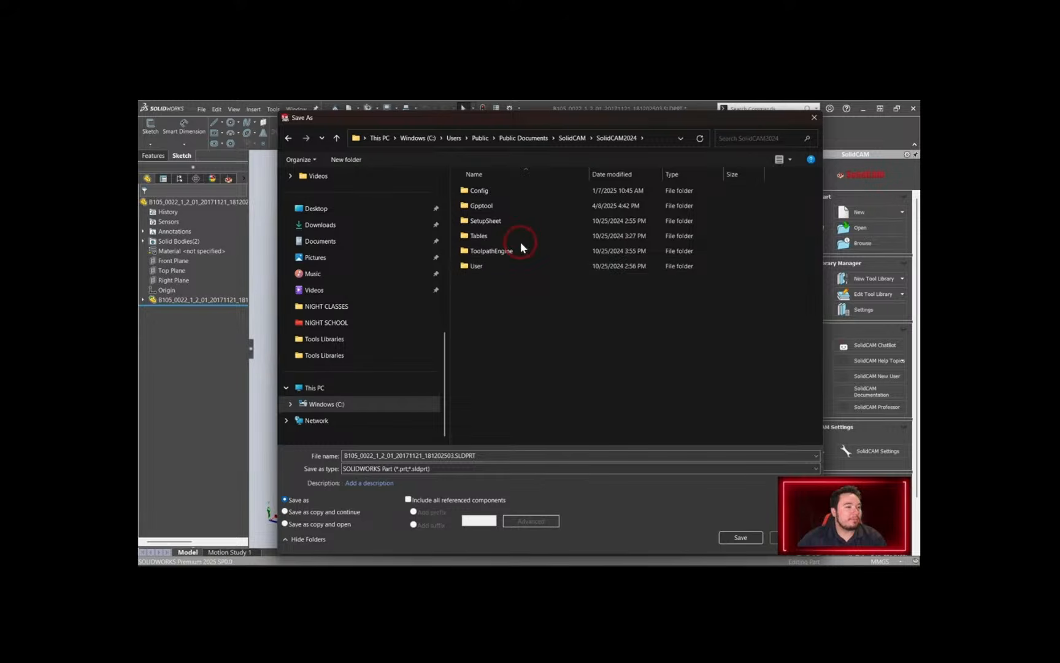
pyautogui.doubleClick(522, 236)
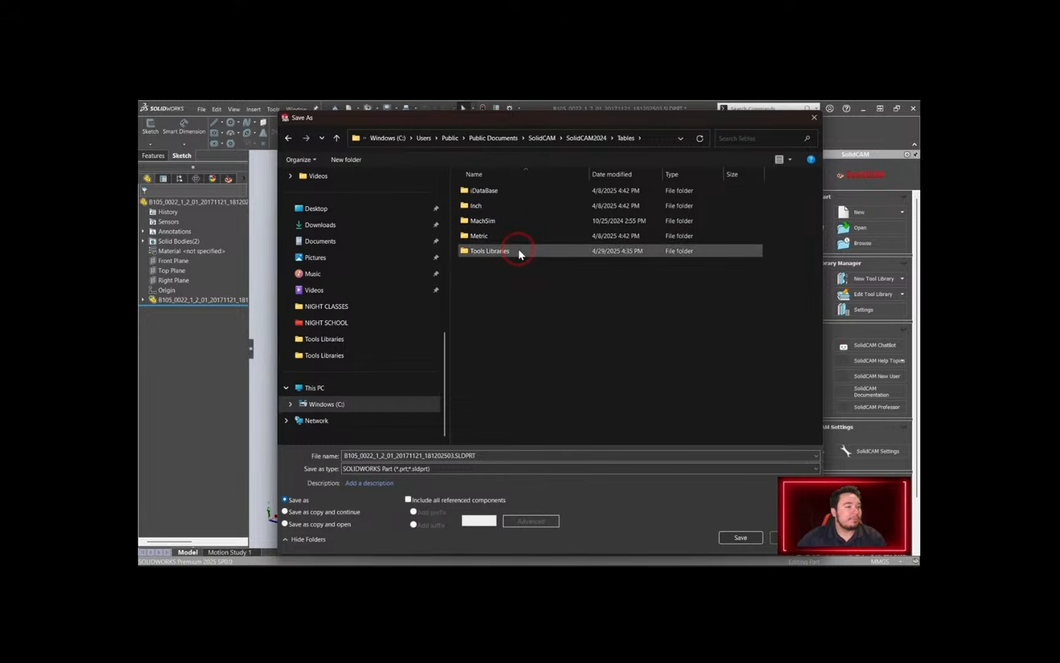
pyautogui.doubleClick(520, 250)
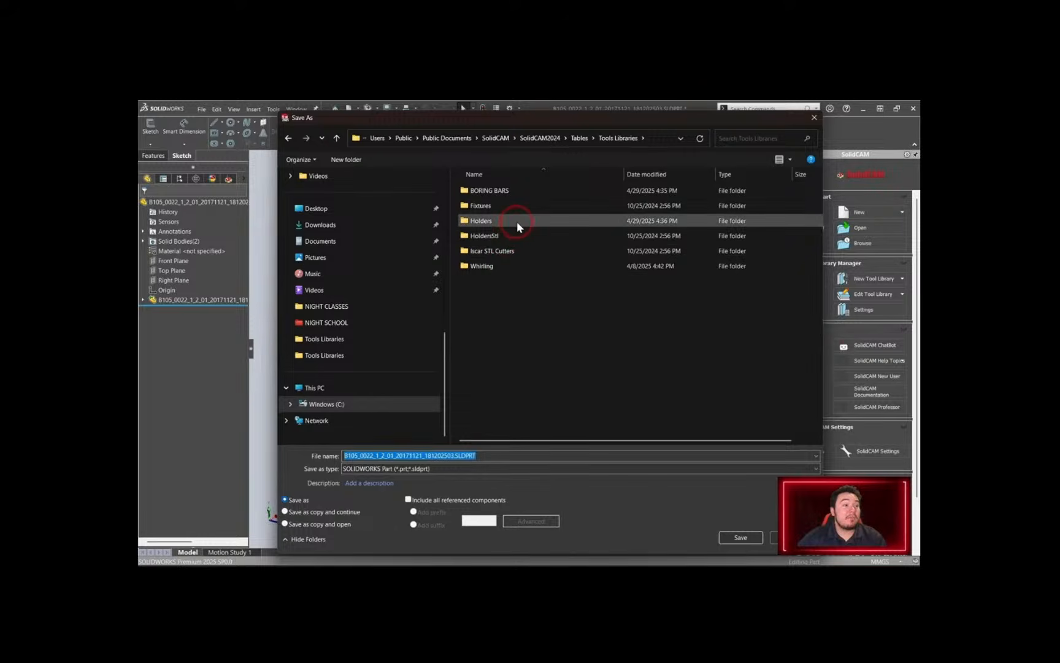
pyautogui.doubleClick(518, 223)
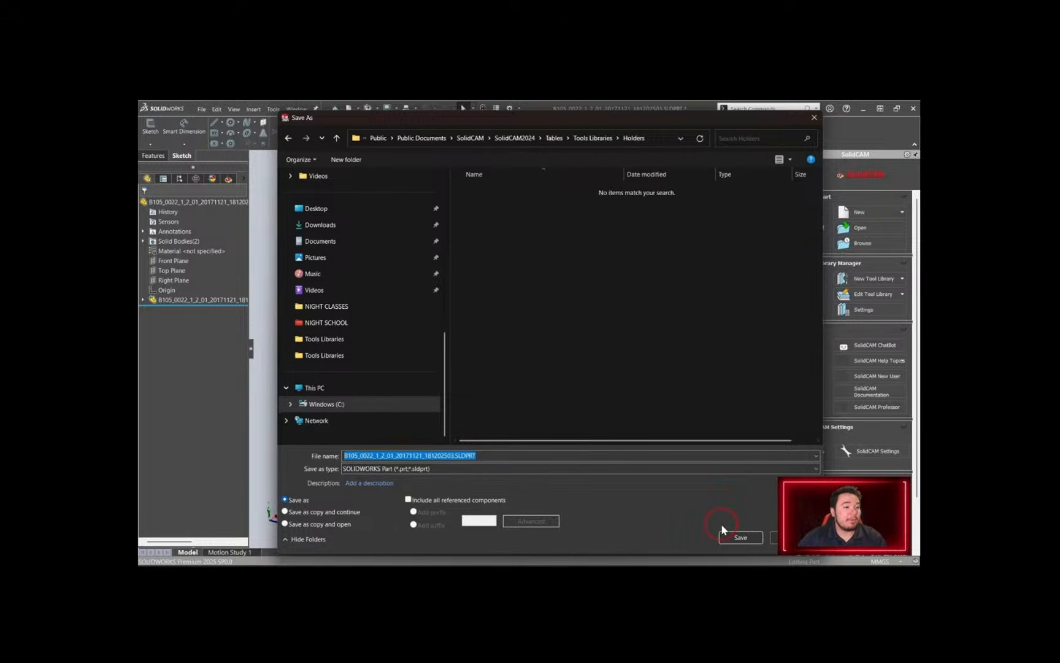
pyautogui.click(727, 539)
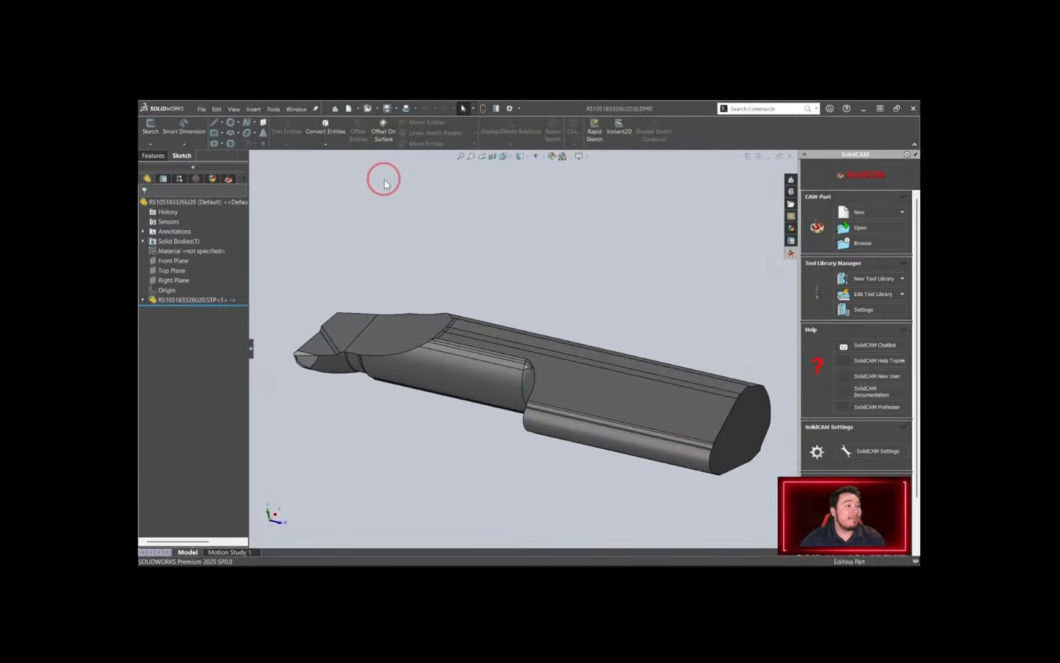
# Make a new assembly from the insert part RS105183326U20 and place the insert at the assembly origin
pyautogui.click(202, 109)
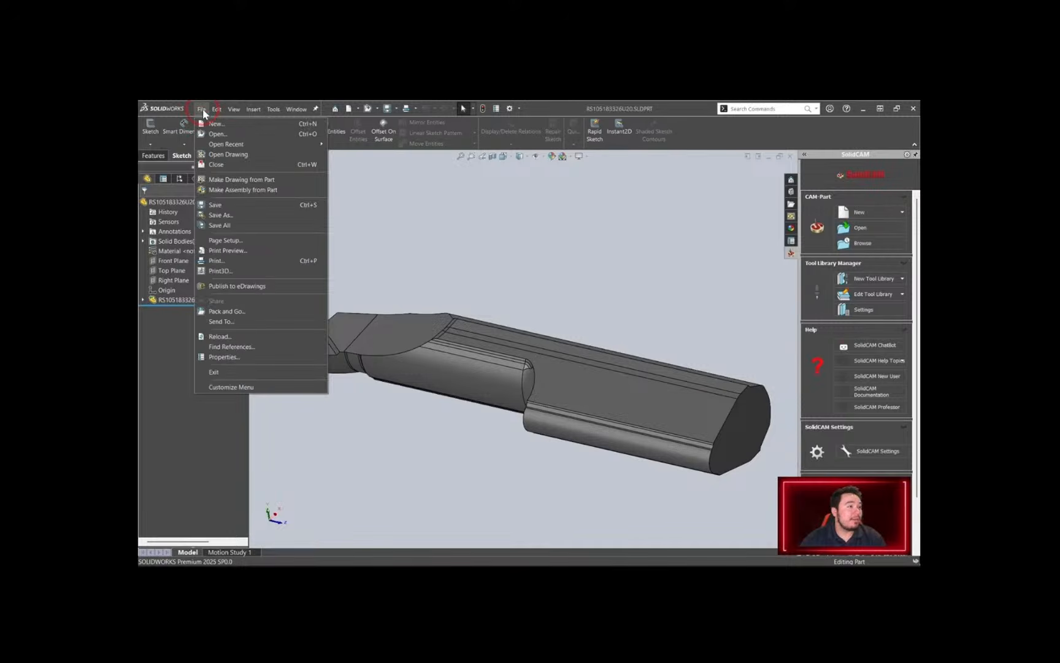
pyautogui.click(250, 191)
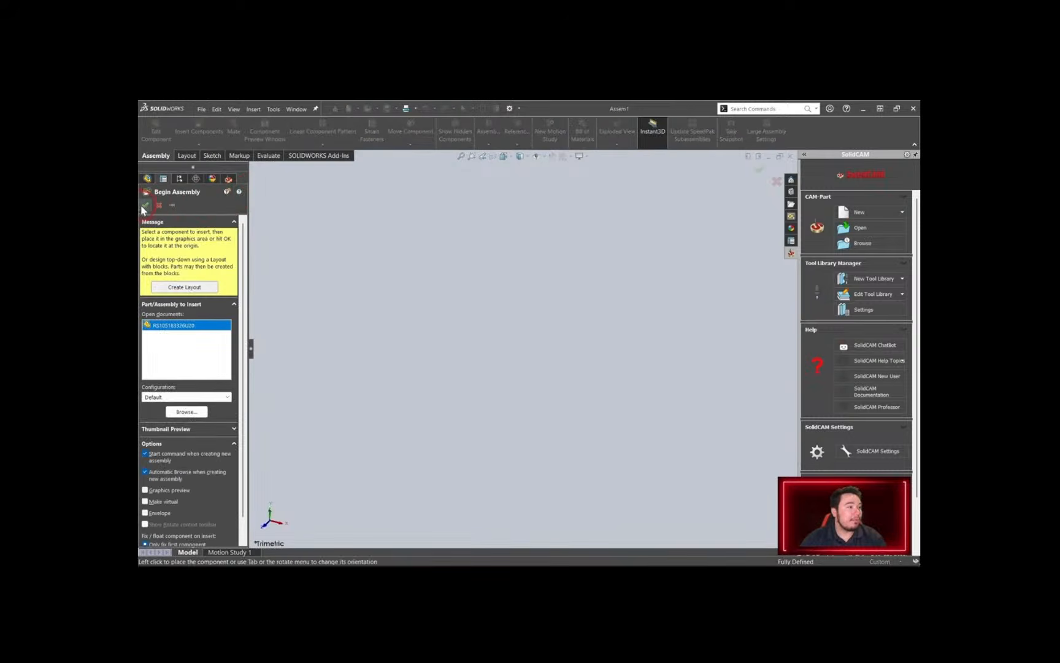
pyautogui.click(145, 204)
pyautogui.moveTo(415, 302); pyautogui.dragTo(372, 263, button='middle')
# Start a Save As of the assembly and create and open a folder named ASSEMBLIES in Tools Libraries
pyautogui.click(398, 114)
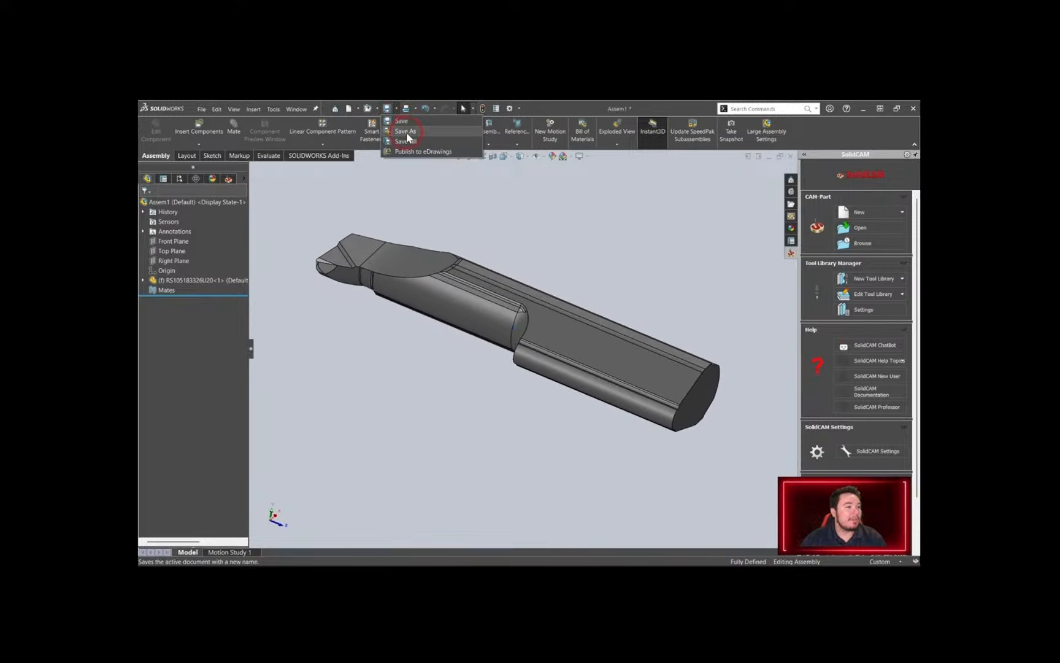
pyautogui.click(406, 132)
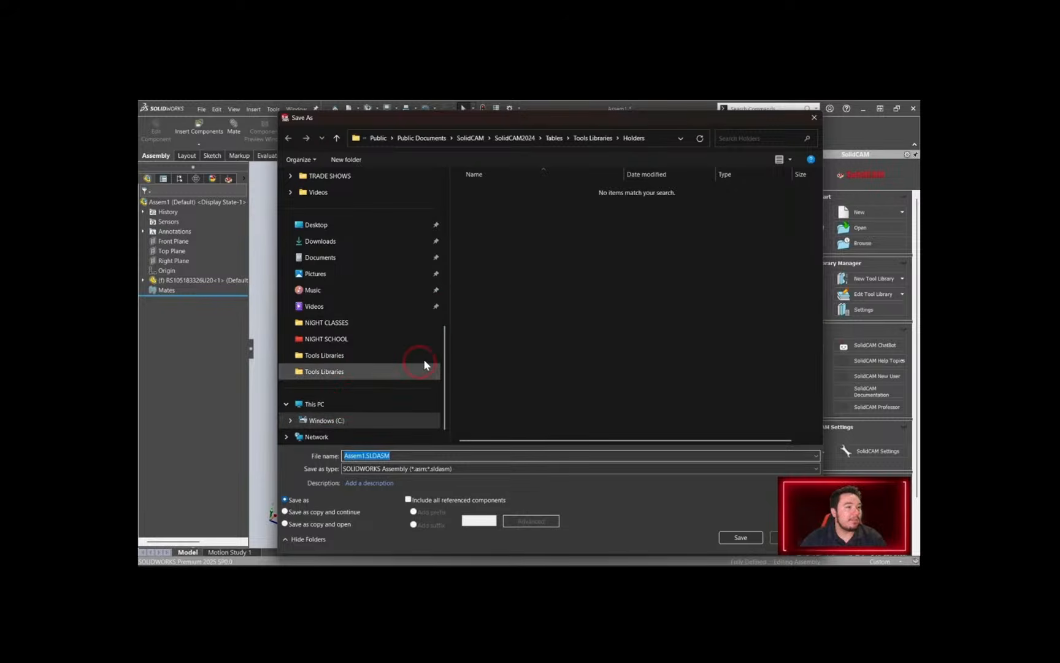
pyautogui.click(604, 138)
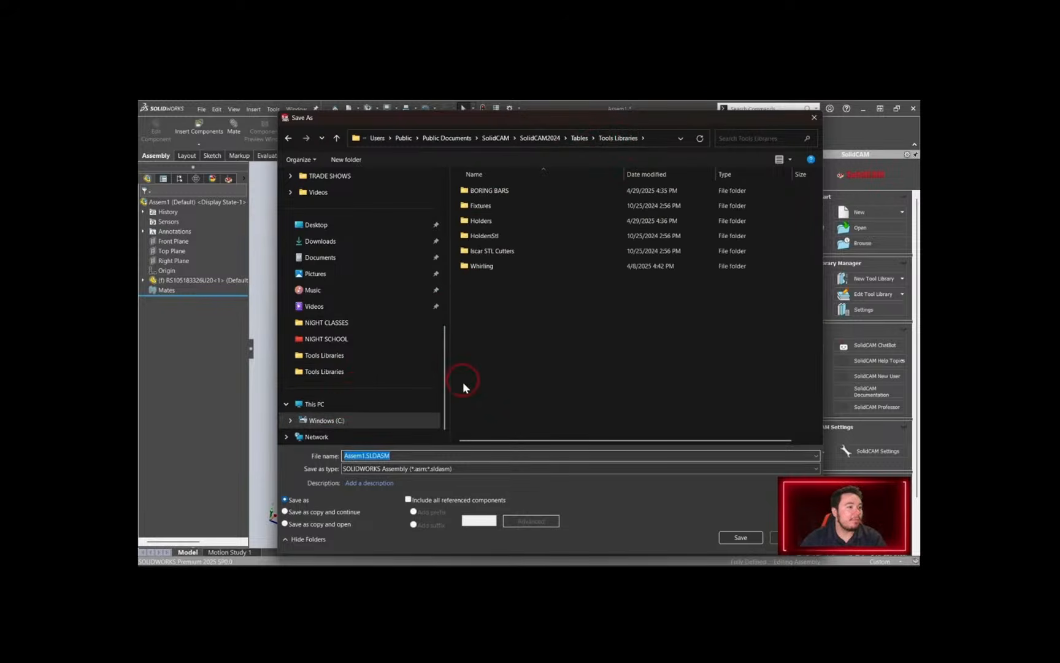
pyautogui.click(342, 161)
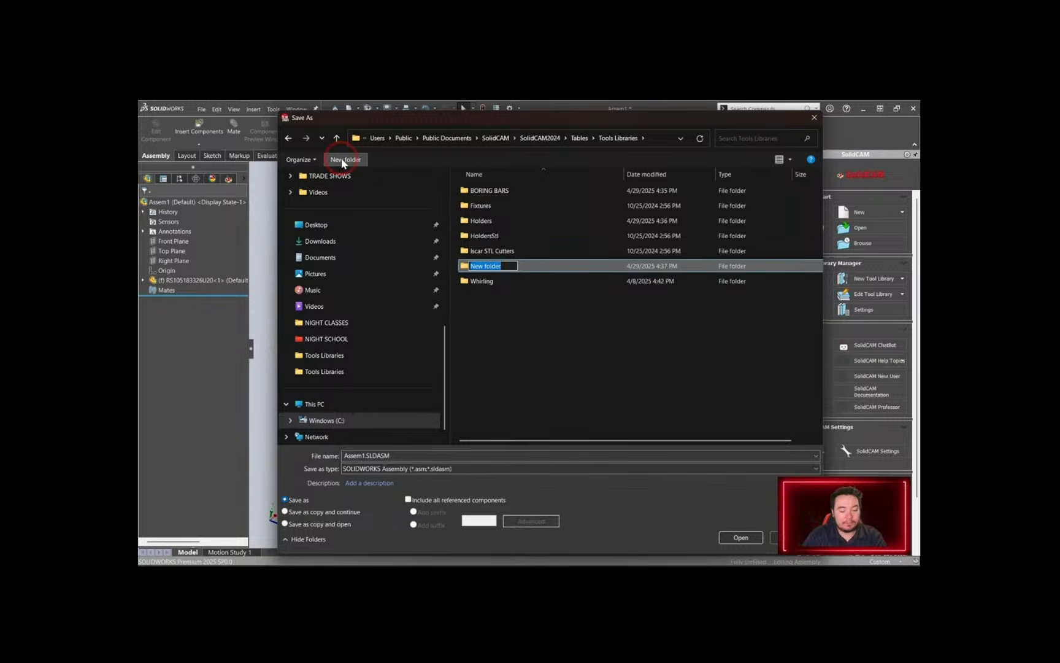
pyautogui.write('ASSEMBLIES')
pyautogui.press('Return')
pyautogui.press('Return')
# Save the assembly in the ASSEMBLIES folder as PH HORN BORING BAR ASSY
pyautogui.click(404, 457)
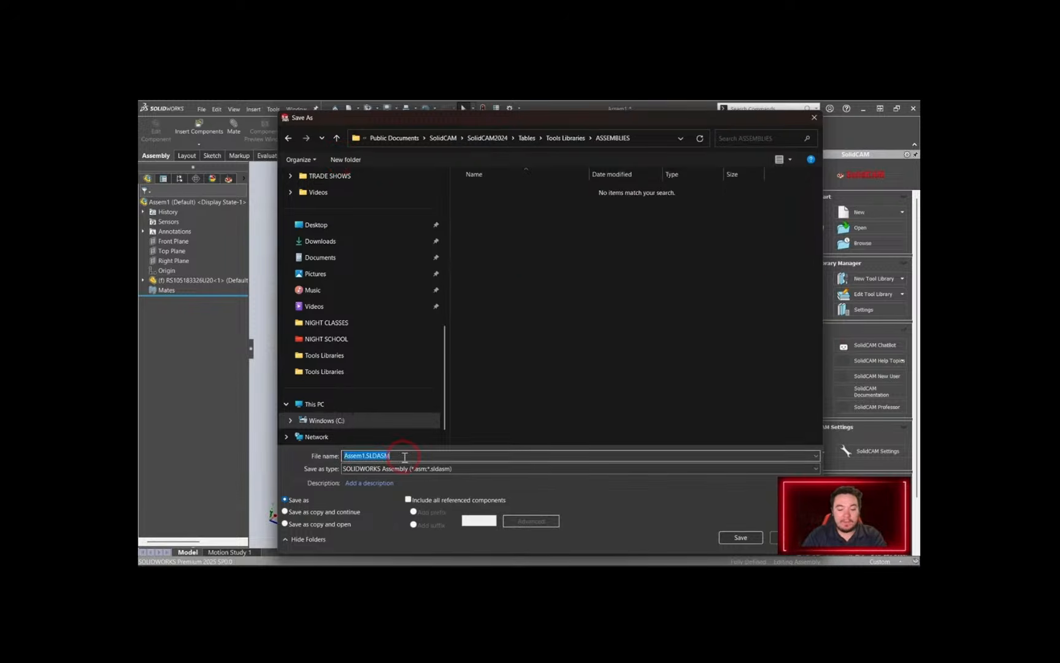
pyautogui.write('PH HORN BORING BAR ASSY')
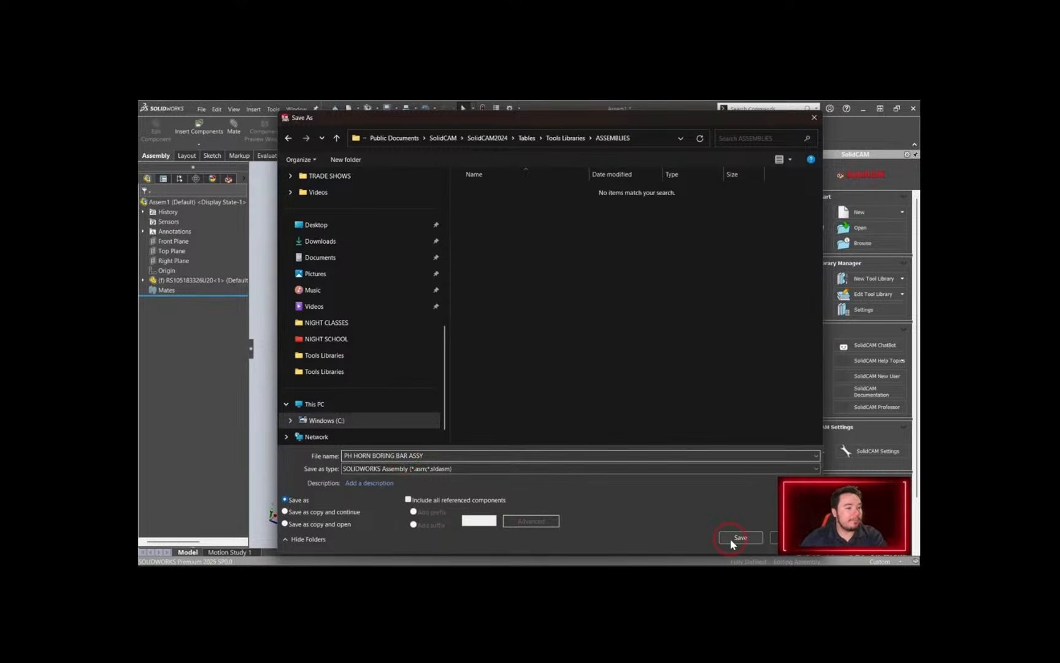
pyautogui.click(740, 537)
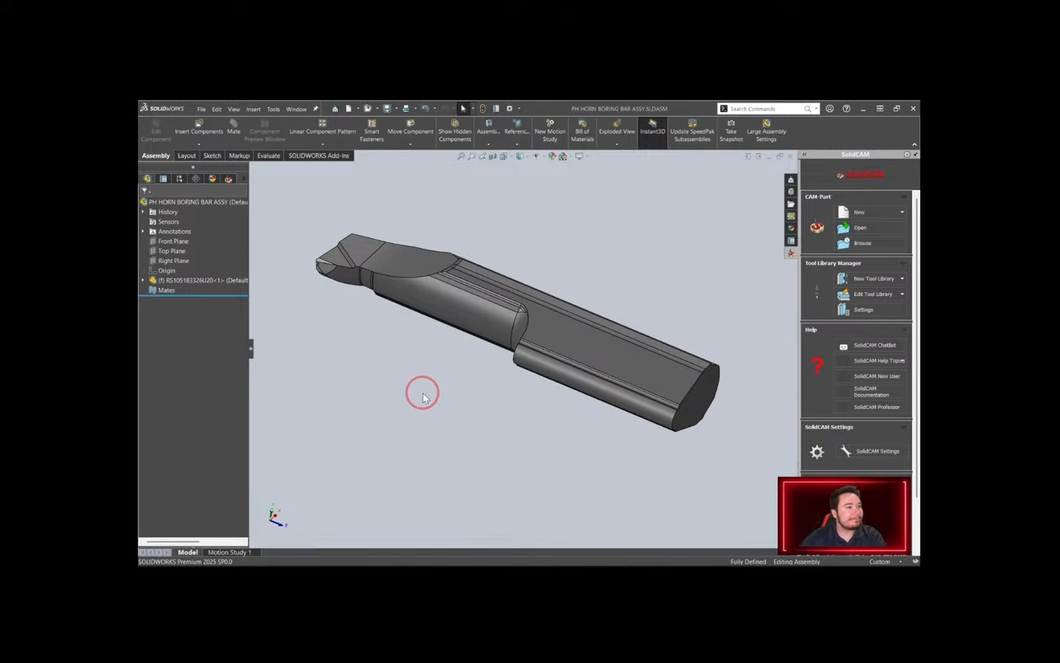
# Insert the B105 toolholder part from the Tools Libraries Holders folder and place it beside the insert
pyautogui.click(199, 131)
pyautogui.click(182, 381)
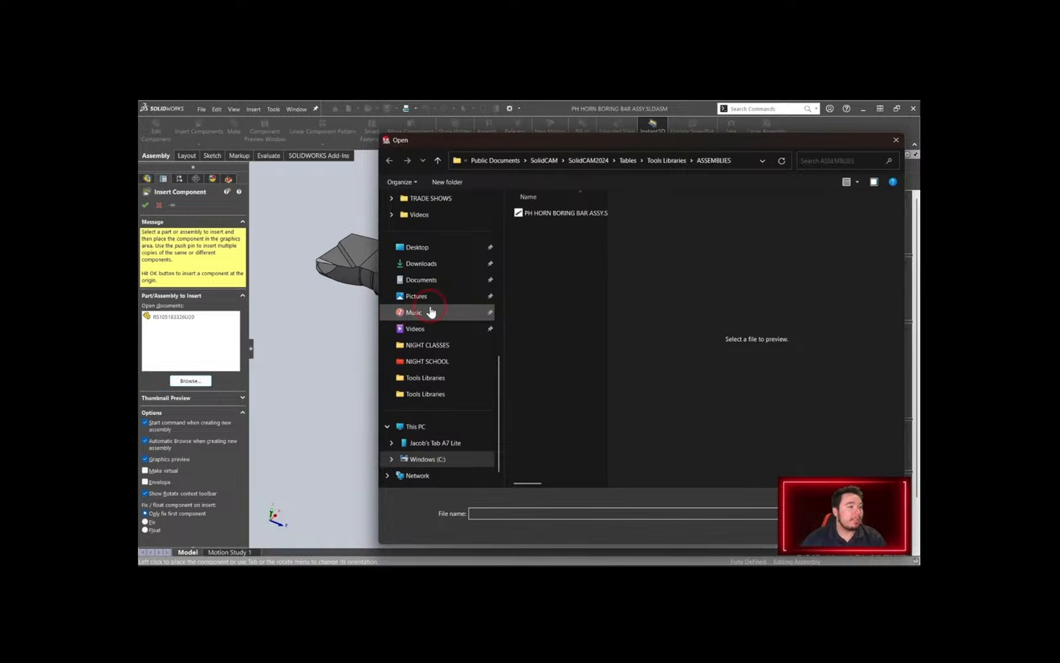
pyautogui.click(665, 161)
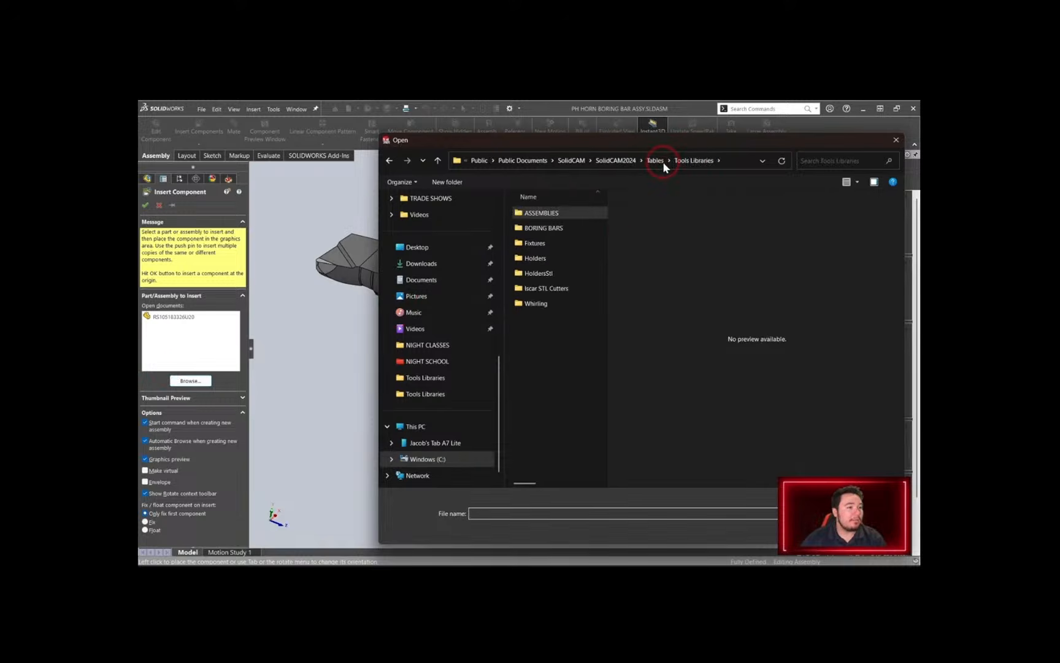
pyautogui.click(535, 258)
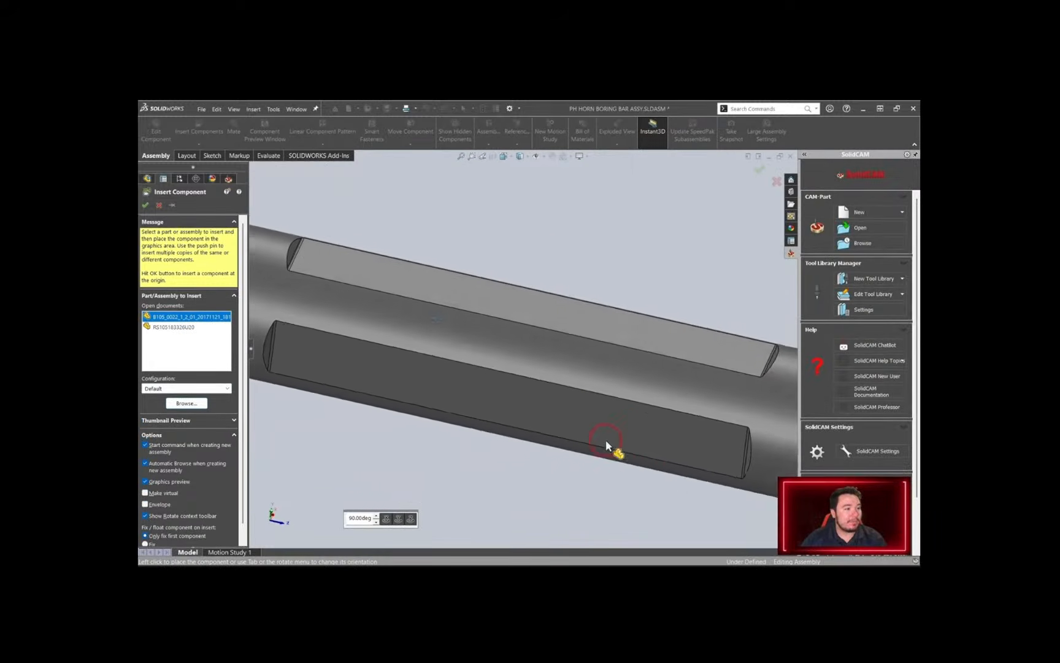
pyautogui.click(604, 439)
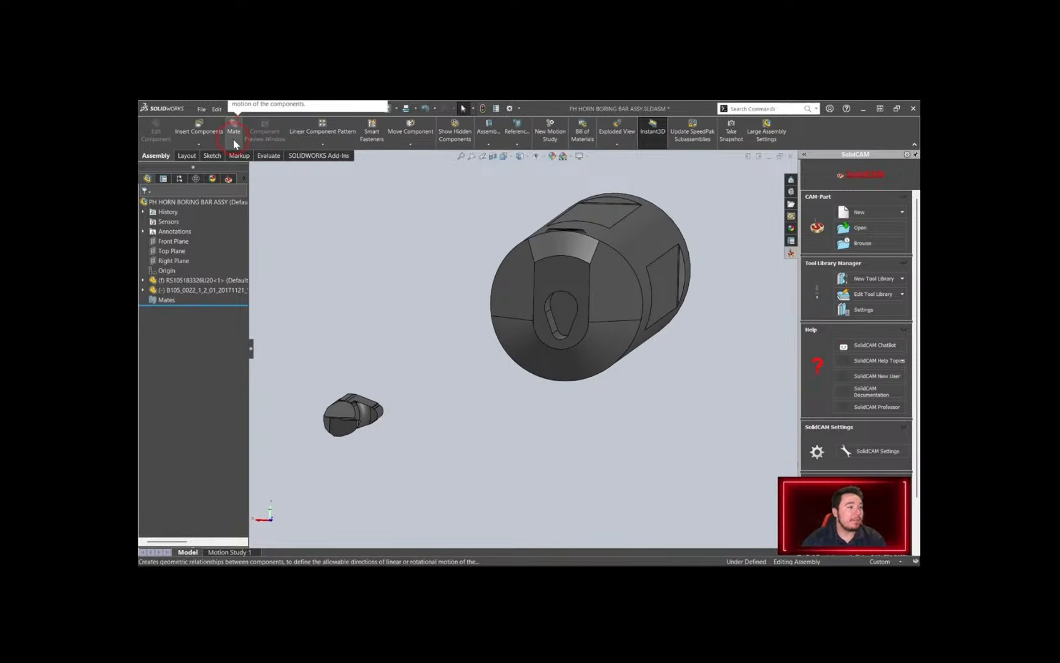
# Add a coincident mate between the inner end face of the toolholder's pocket and the insert's flat rear end face
pyautogui.click(234, 136)
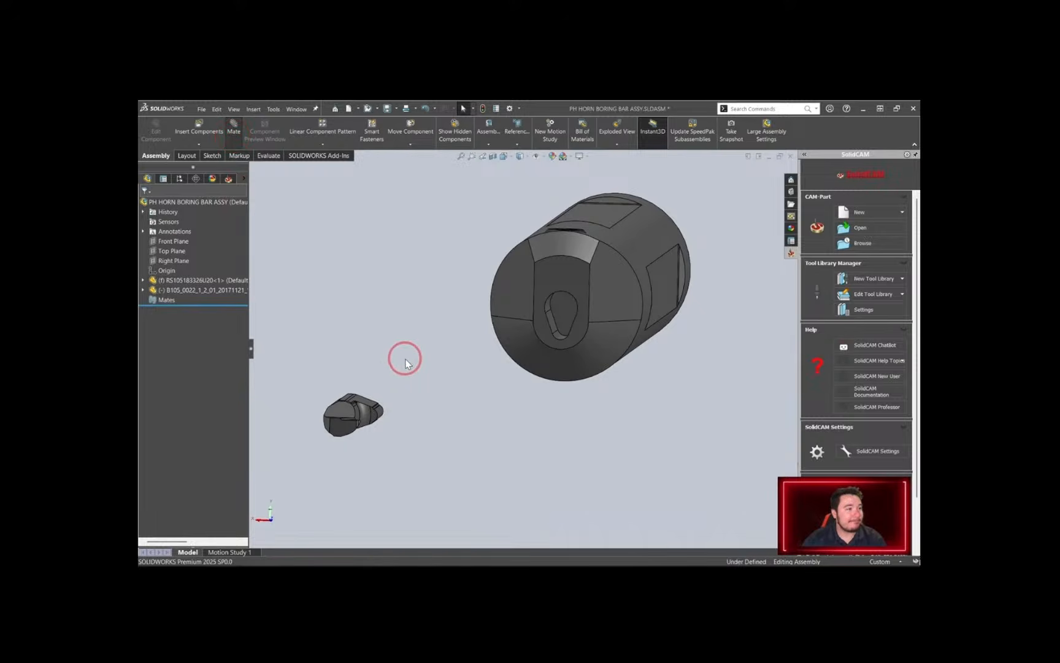
pyautogui.click(563, 317)
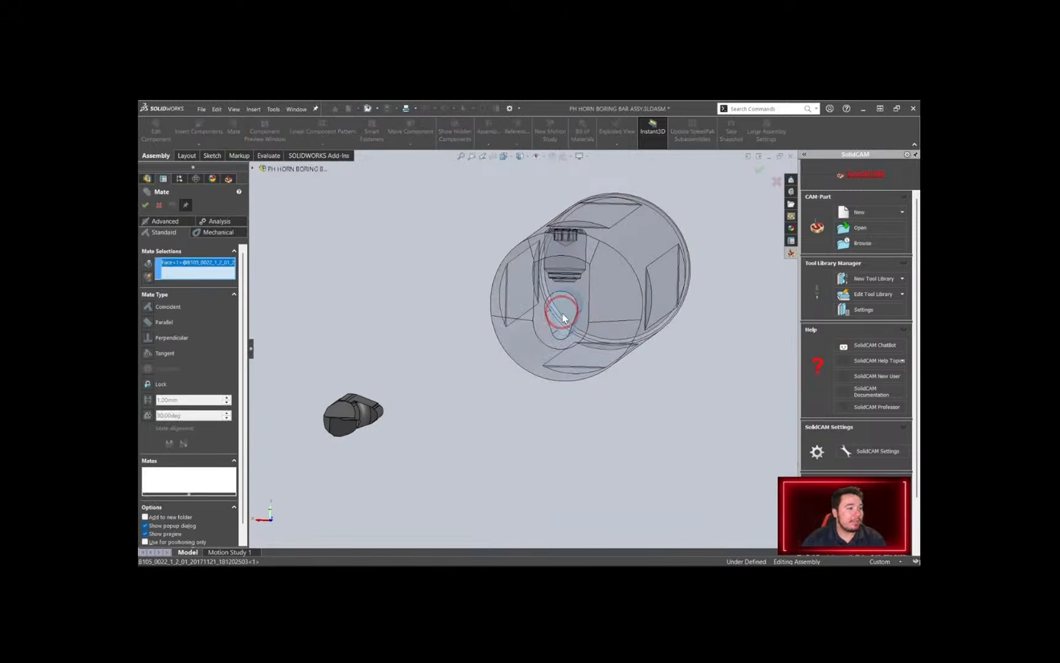
pyautogui.moveTo(547, 369); pyautogui.dragTo(499, 362, button='middle')
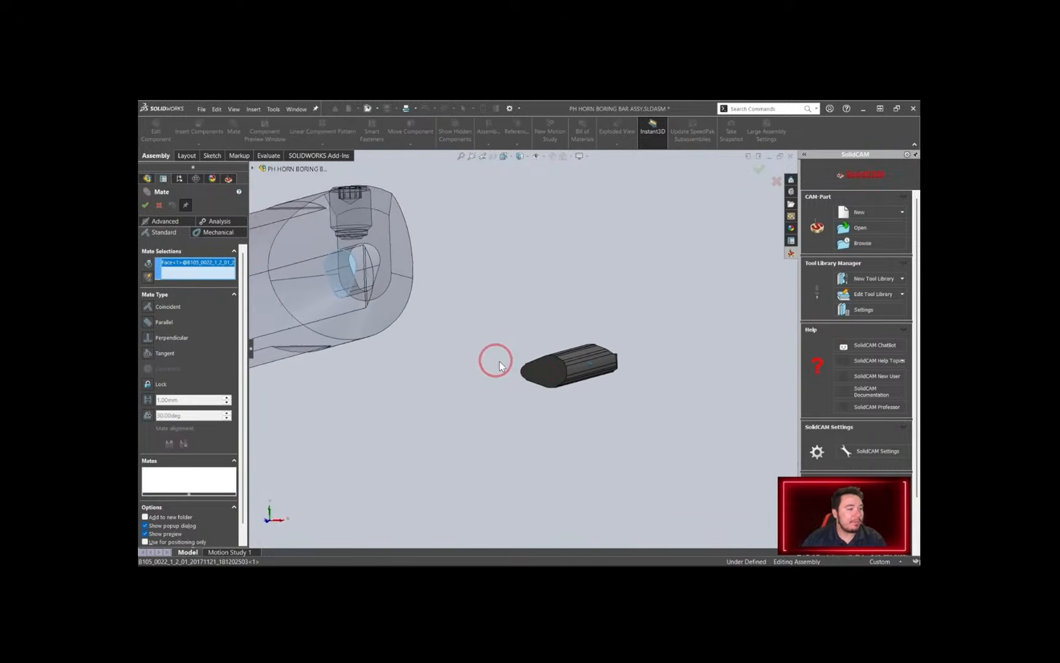
pyautogui.click(553, 375)
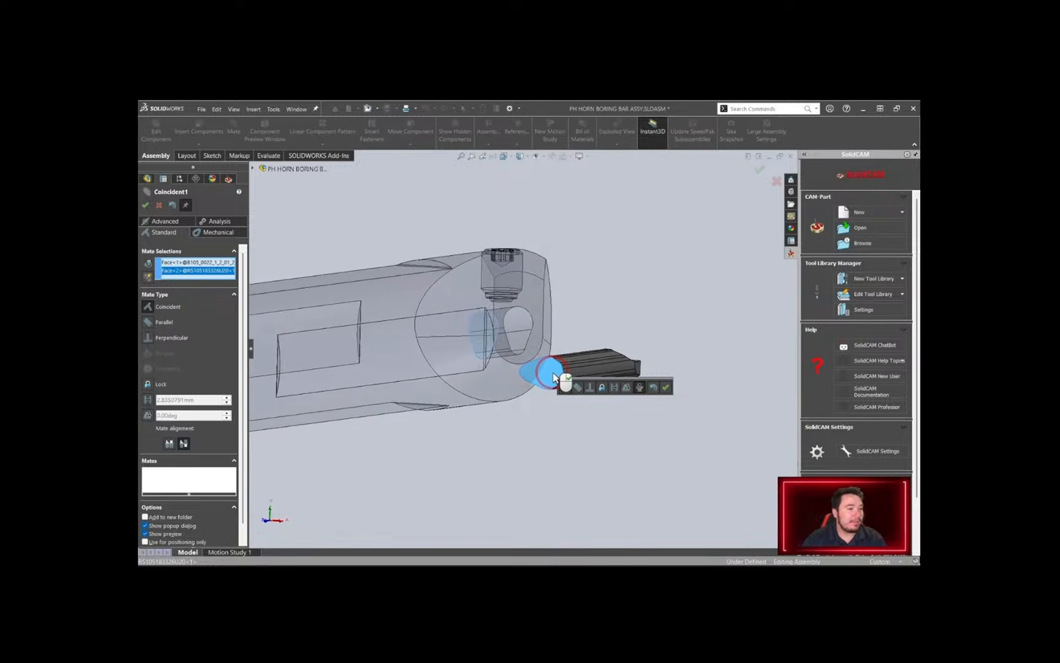
pyautogui.rightClick(554, 377)
# Add a coincident mate between a flat side wall of the toolholder's pocket and the matching flat on the insert's shank
pyautogui.moveTo(497, 387); pyautogui.dragTo(535, 343, button='middle')
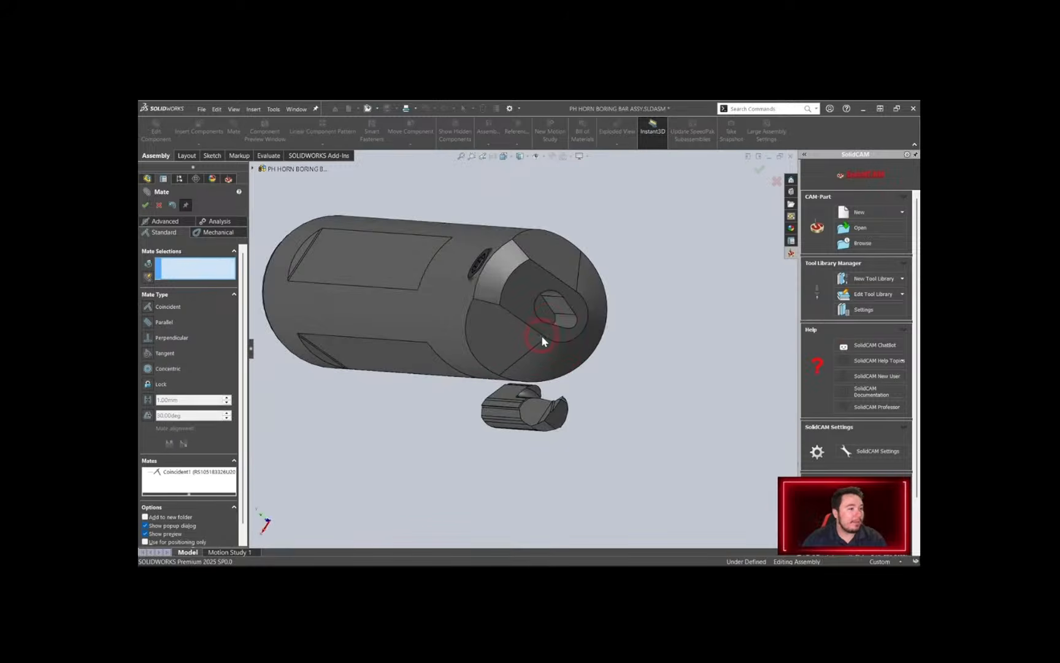
pyautogui.click(554, 314)
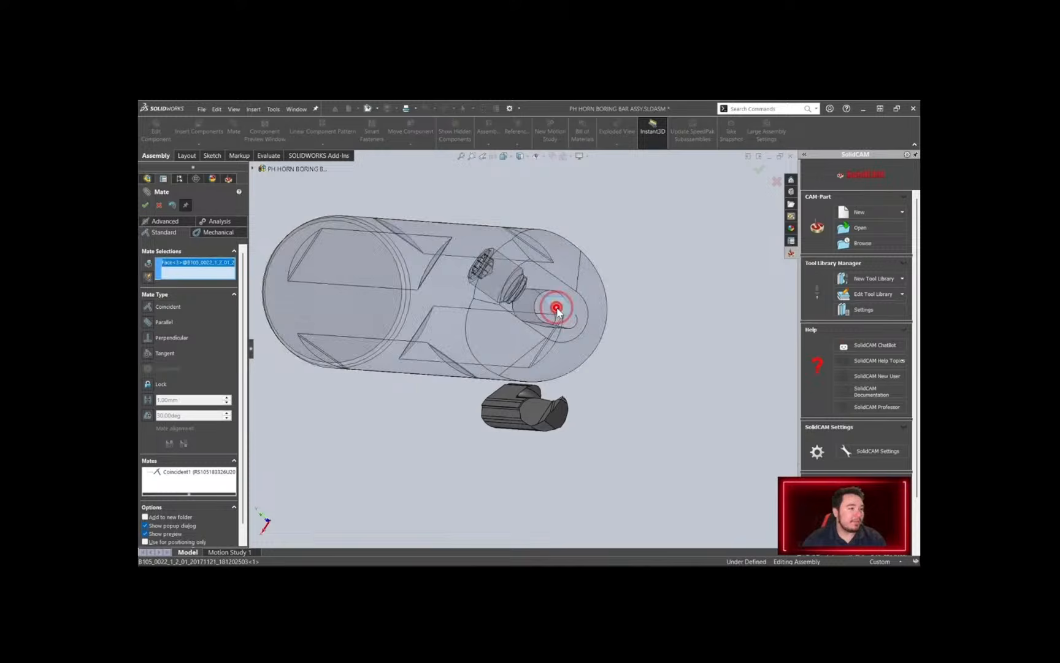
pyautogui.click(502, 392)
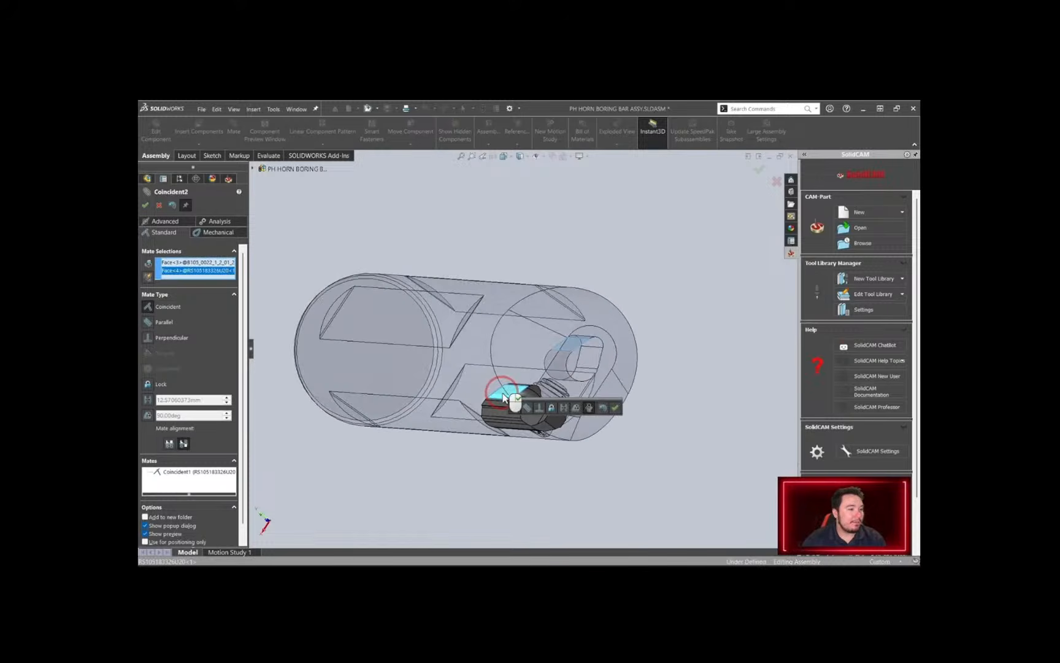
pyautogui.press('Return')
# Seat the insert fully in the toolholder's pocket with a third coincident mate and finish the Mate command
pyautogui.moveTo(502, 392); pyautogui.dragTo(512, 358, button='middle')
pyautogui.click(521, 382)
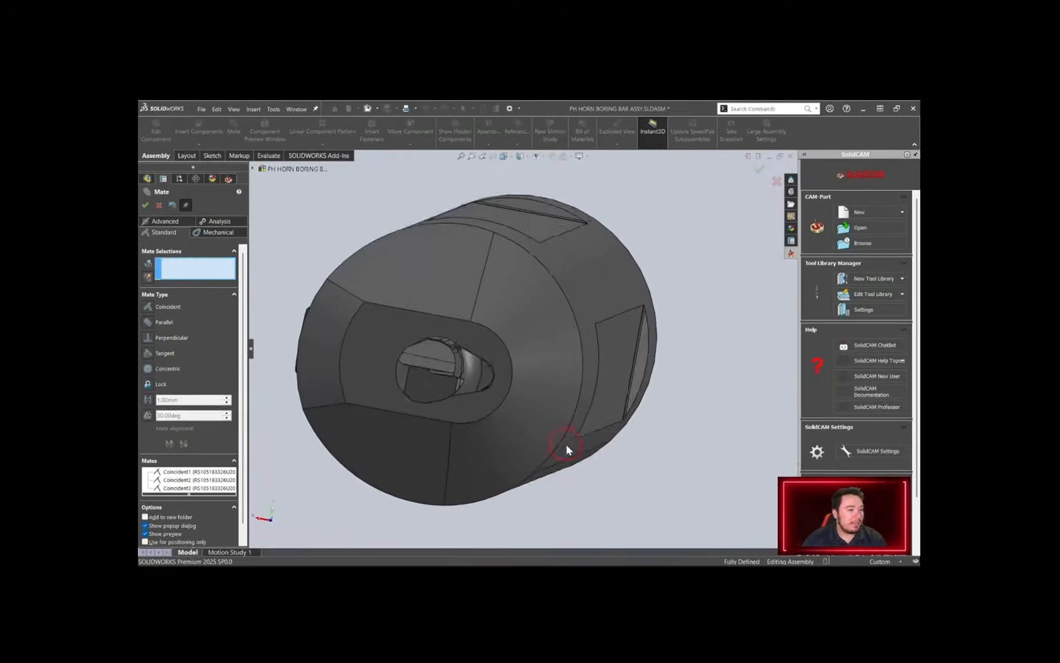
pyautogui.moveTo(565, 444); pyautogui.dragTo(554, 442, button='middle')
pyautogui.click(161, 222)
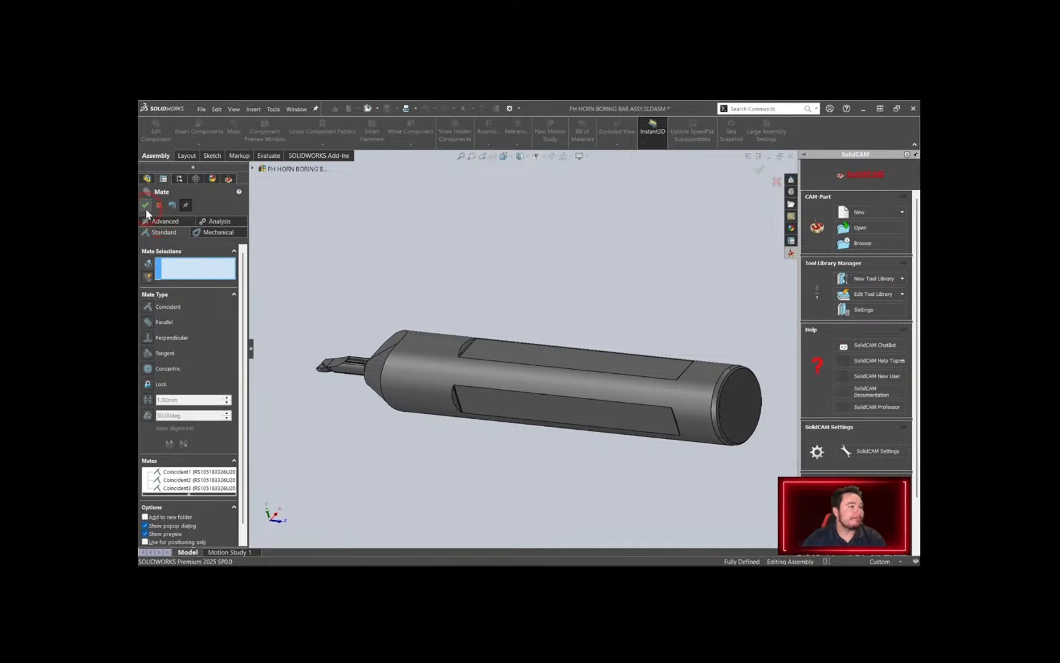
pyautogui.click(144, 206)
pyautogui.click(229, 264)
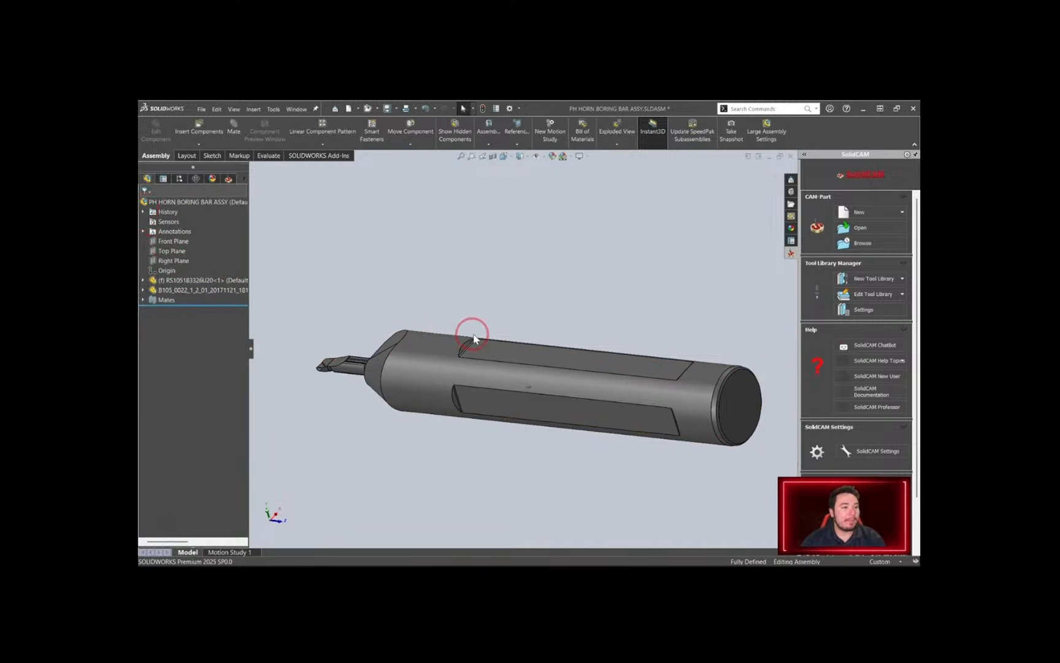
pyautogui.moveTo(626, 328); pyautogui.dragTo(619, 330, button='middle')
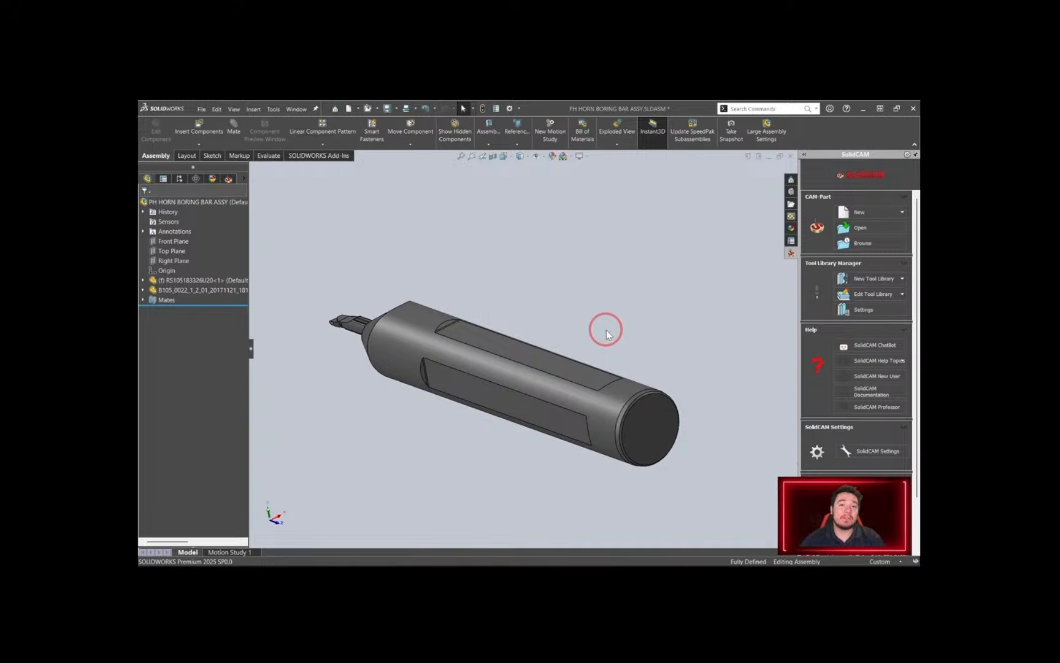
pyautogui.scroll(-5, 577, 331)
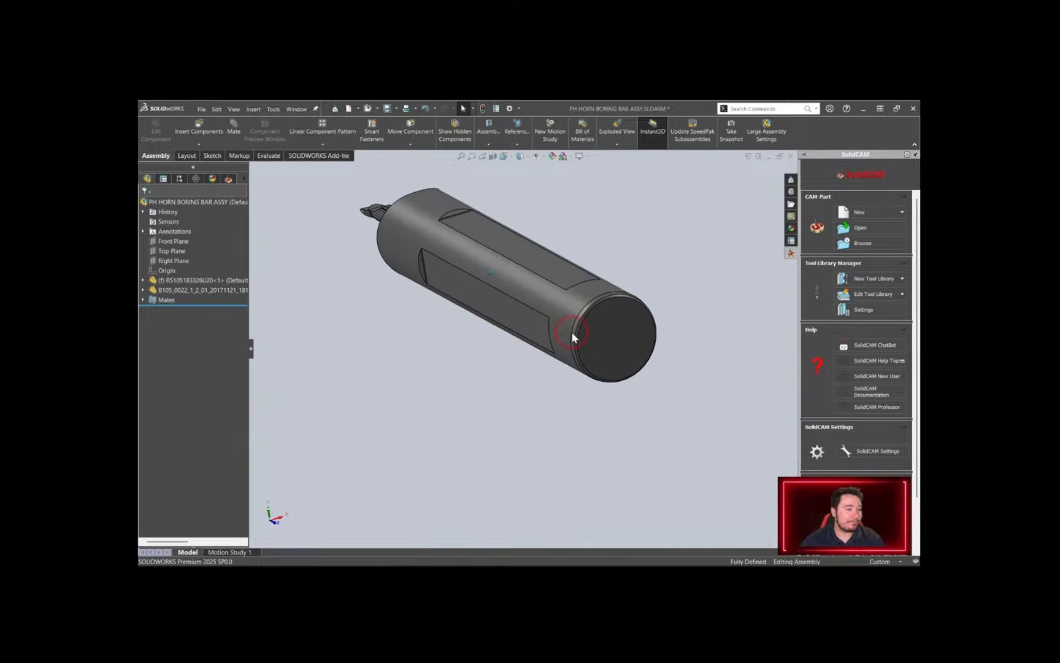
# Start an assembly sketch on the toolholder's flat rear end face and draw a circle off-centre on it
pyautogui.click(479, 384)
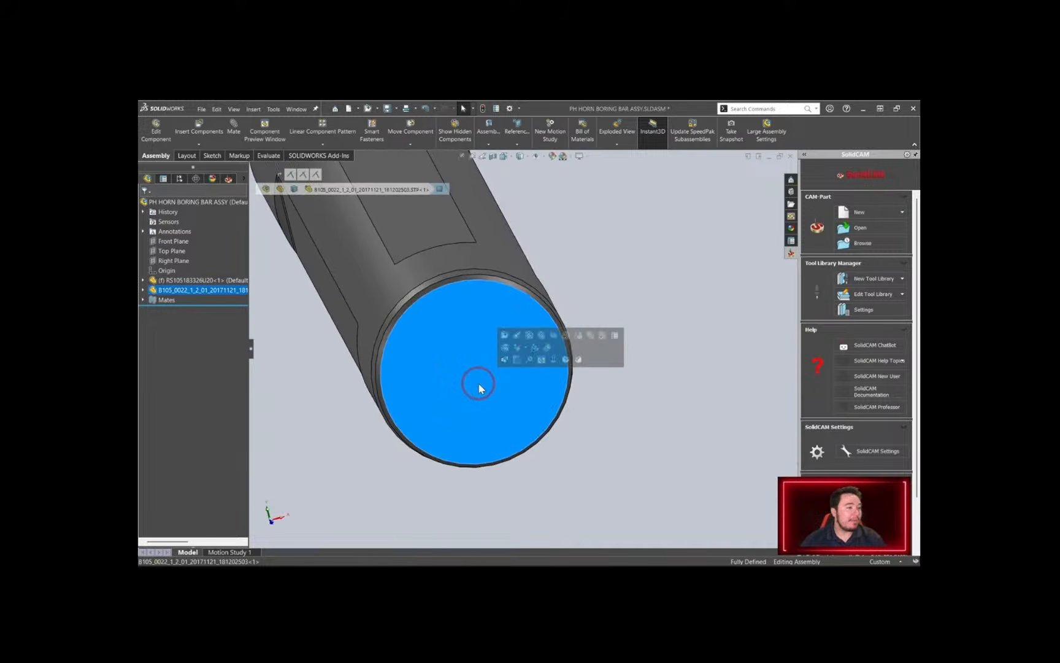
pyautogui.click(514, 356)
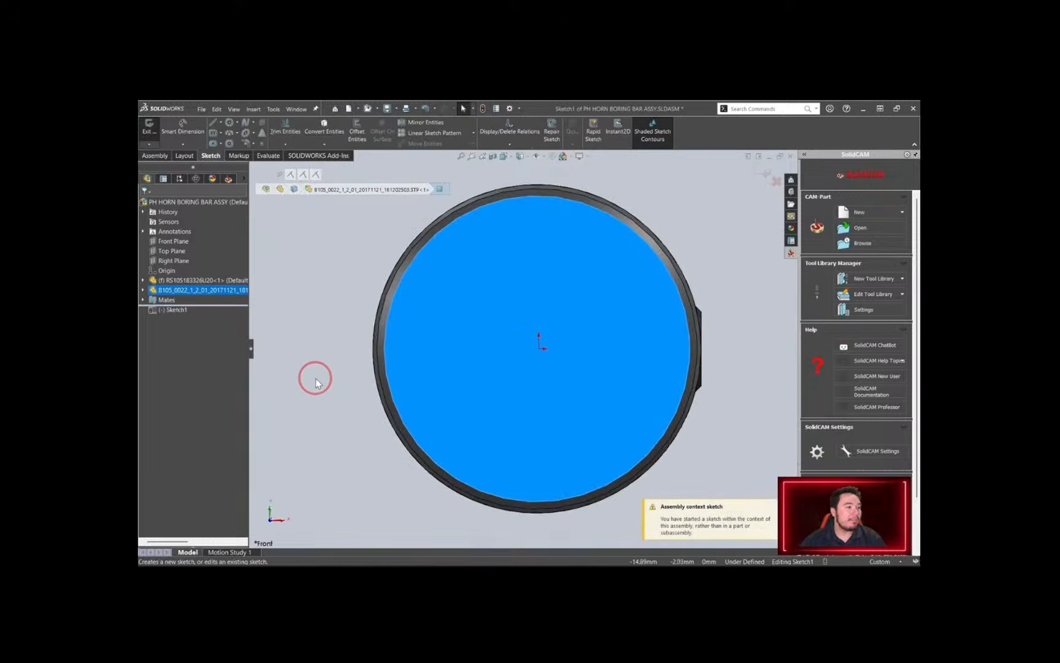
pyautogui.moveTo(293, 342); pyautogui.dragTo(316, 339, button='right')
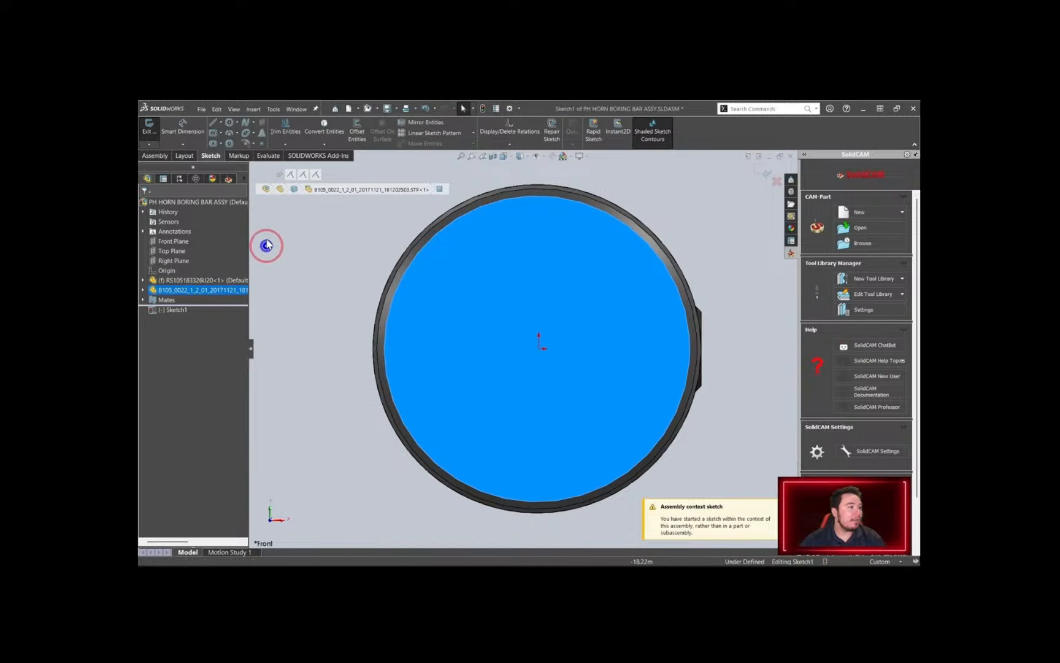
pyautogui.click(229, 126)
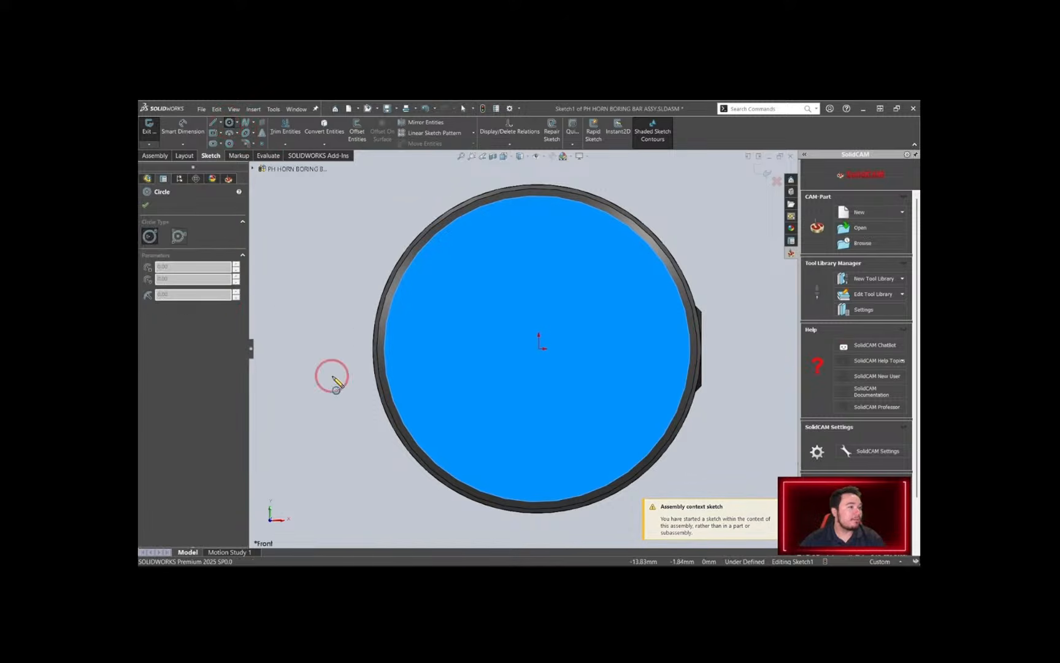
pyautogui.click(469, 330)
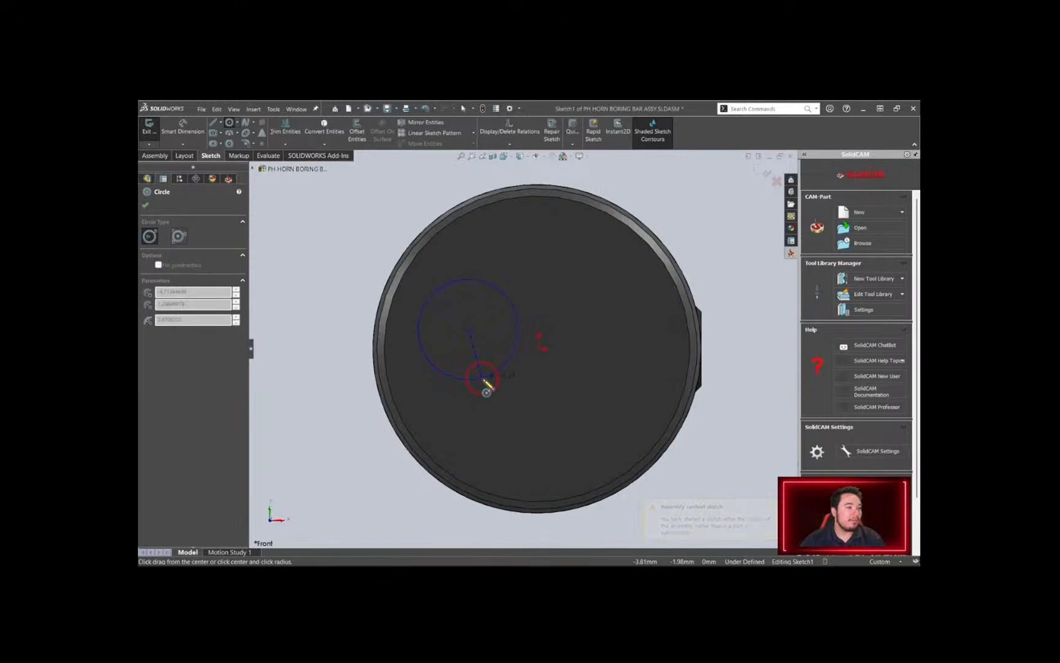
pyautogui.click(470, 394)
pyautogui.press('Escape')
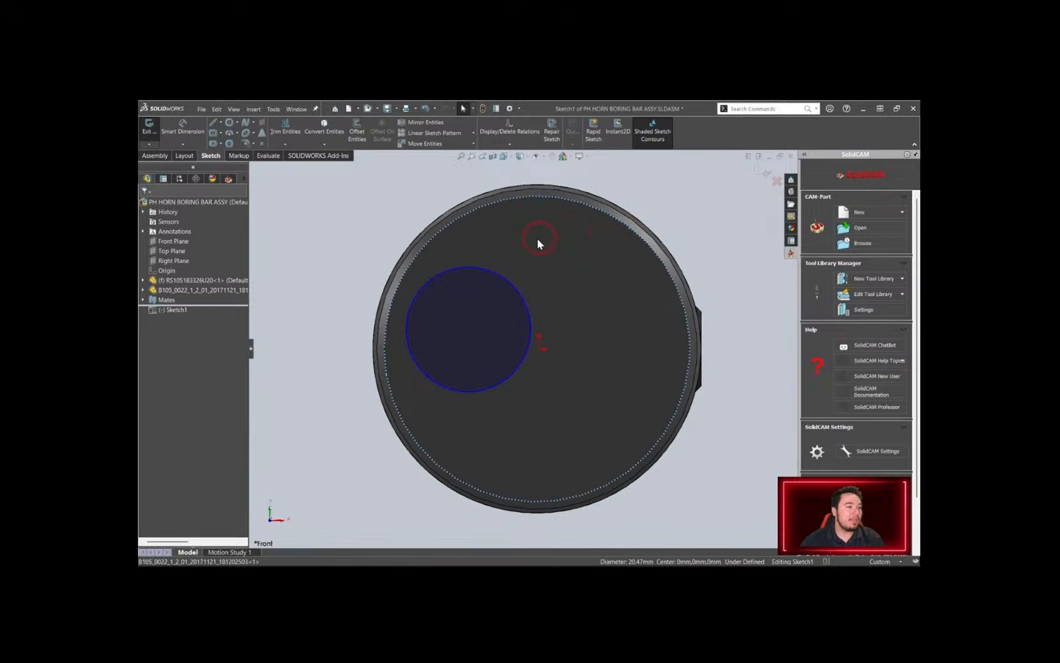
# Make the sketch circle concentric with the circular edge of the toolholder's rear end face
pyautogui.keyDown('ctrl'); pyautogui.click(451, 268); pyautogui.keyUp('ctrl')
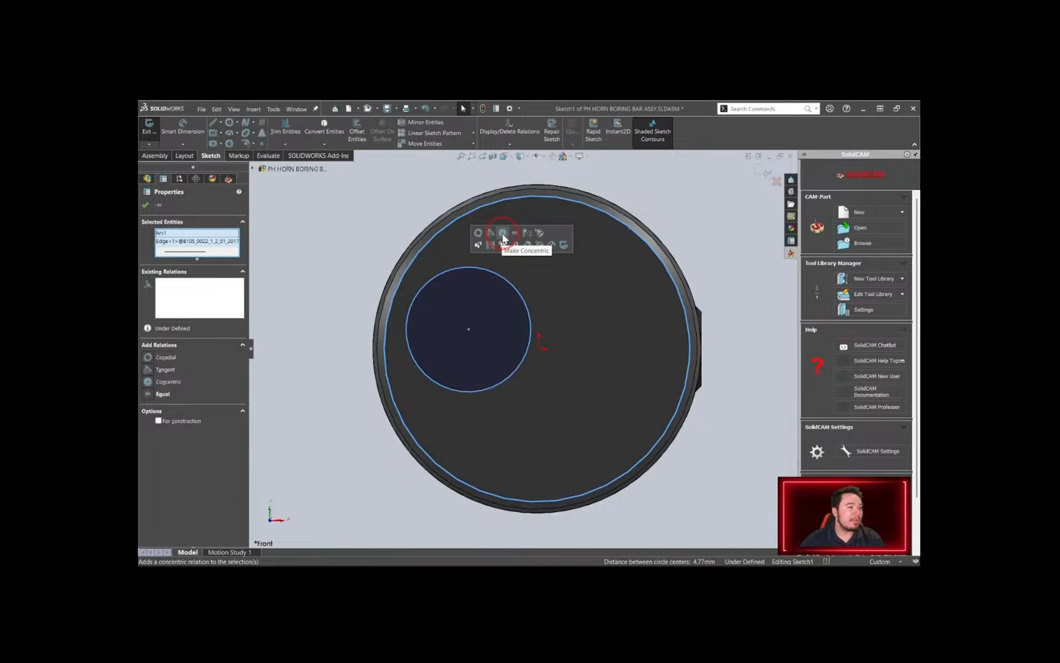
pyautogui.click(148, 383)
pyautogui.click(327, 340)
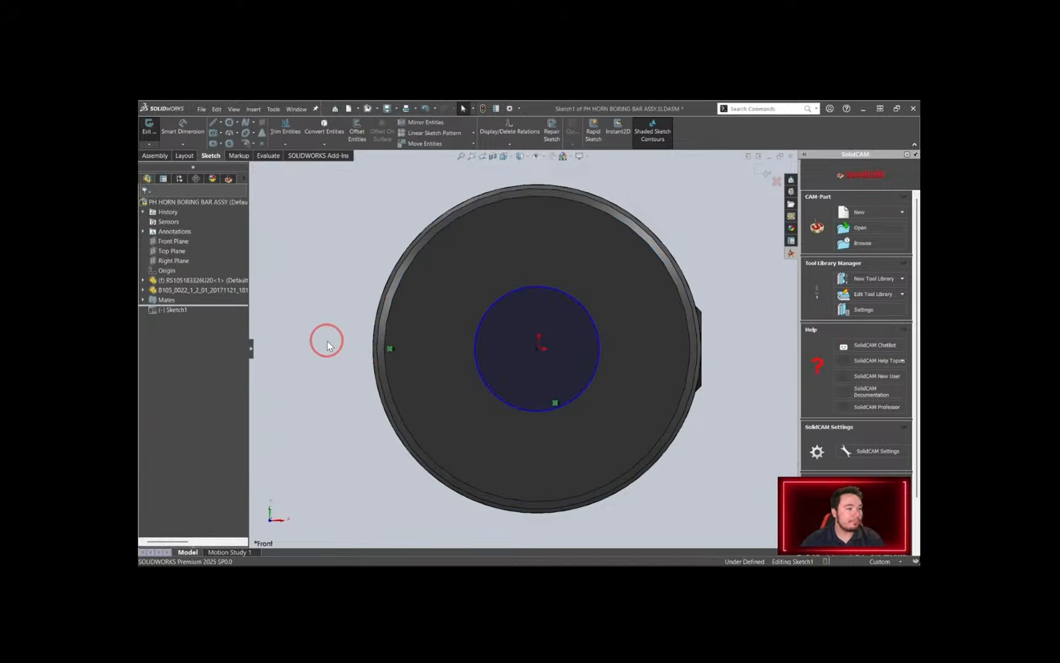
# Sketch a vertical line from the circle's centre down to its lowest quadrant point
pyautogui.moveTo(294, 379); pyautogui.dragTo(241, 372, button='right')
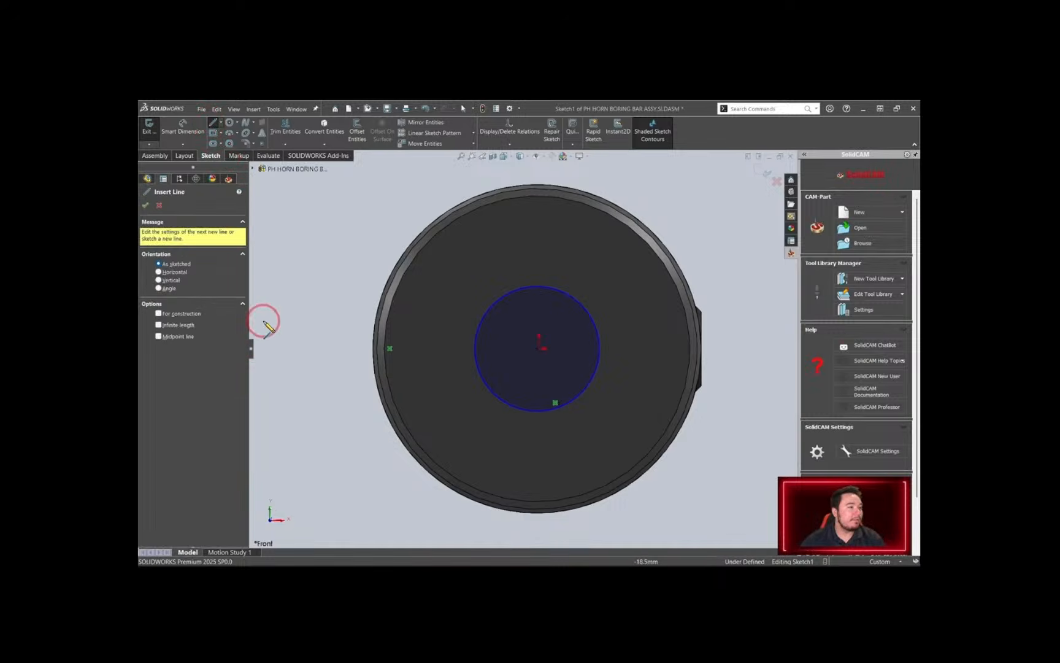
pyautogui.moveTo(327, 320); pyautogui.dragTo(278, 303, button='right')
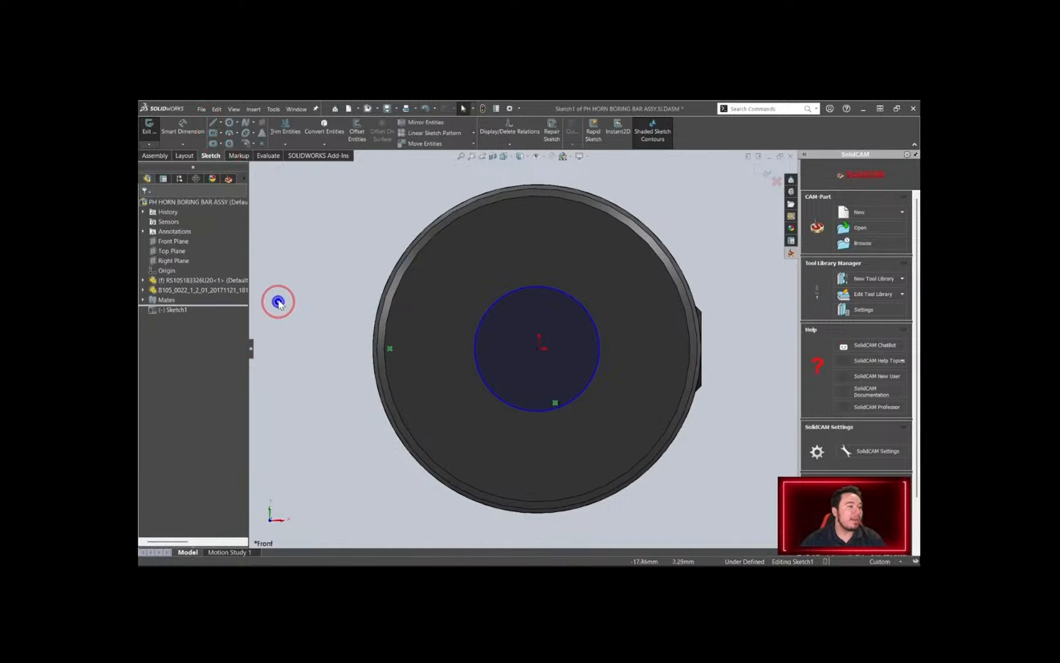
pyautogui.click(212, 127)
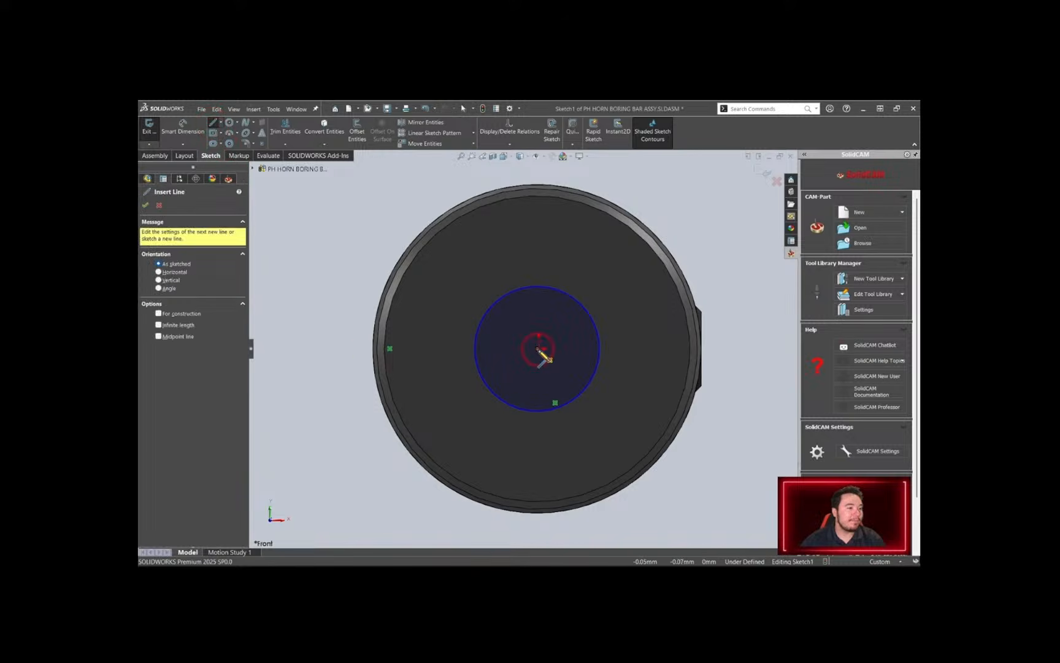
pyautogui.scroll(-2, 553, 371)
pyautogui.scroll(-4, 550, 369)
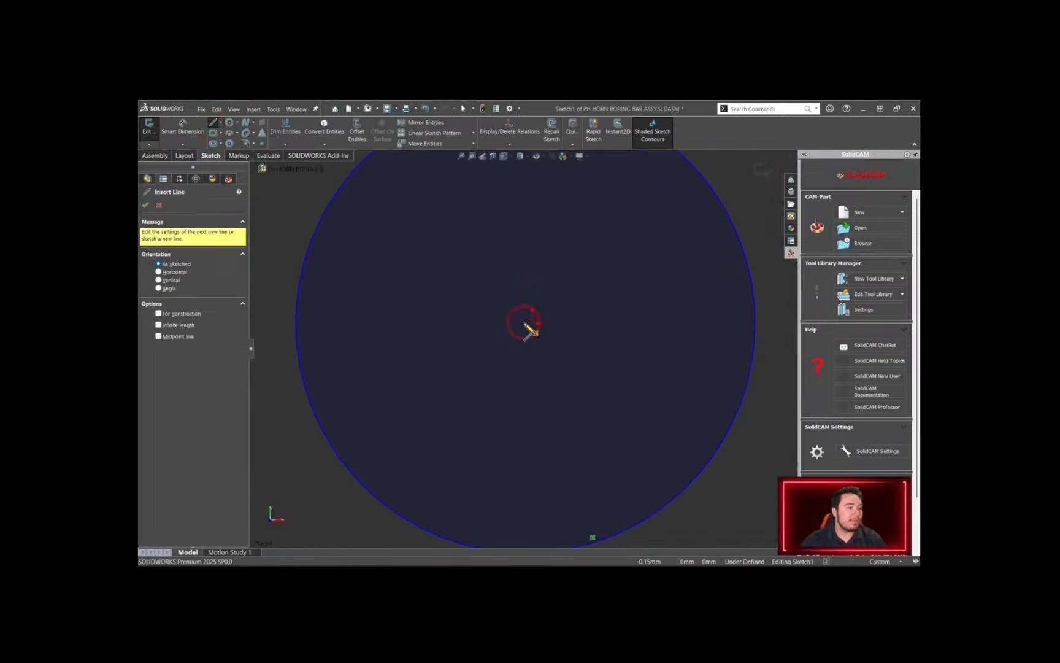
pyautogui.click(524, 324)
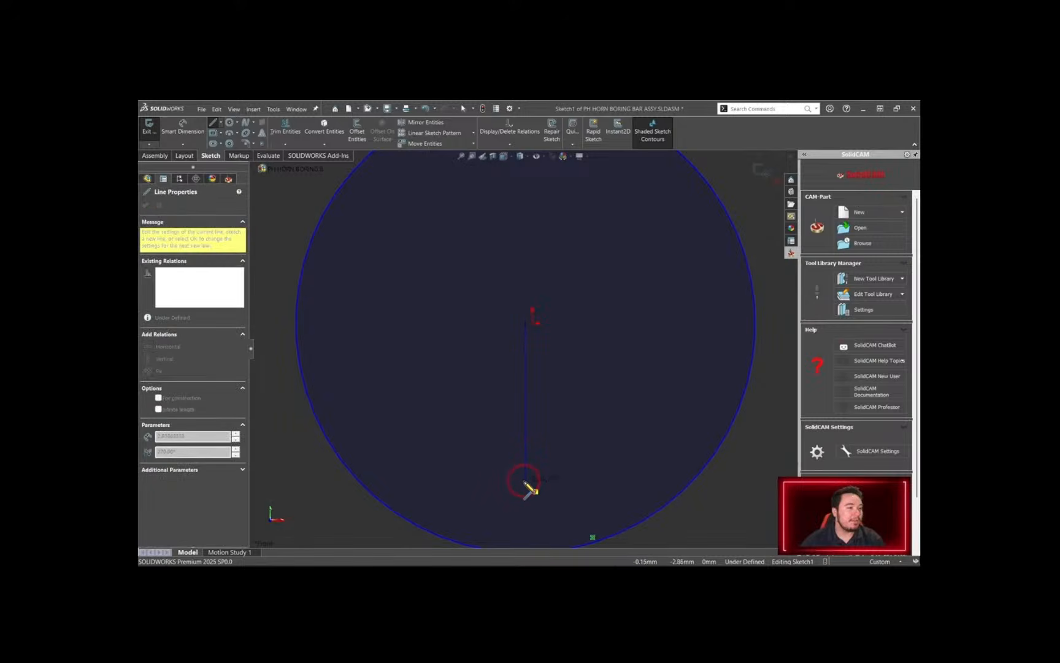
pyautogui.scroll(-1, 526, 500)
pyautogui.scroll(1, 525, 500)
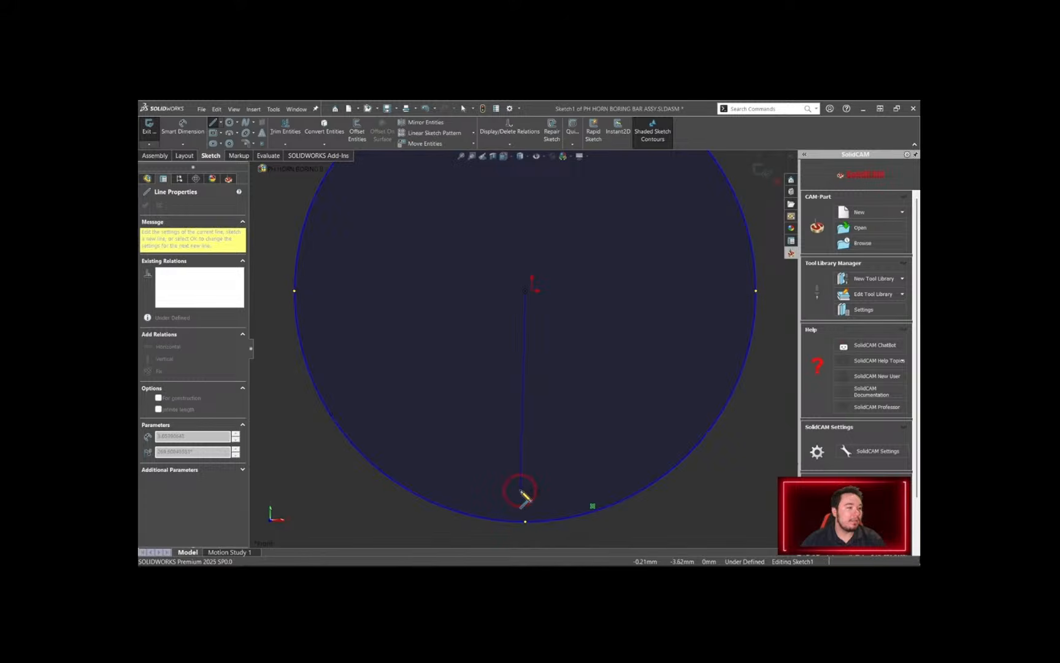
pyautogui.click(525, 520)
pyautogui.press('Escape')
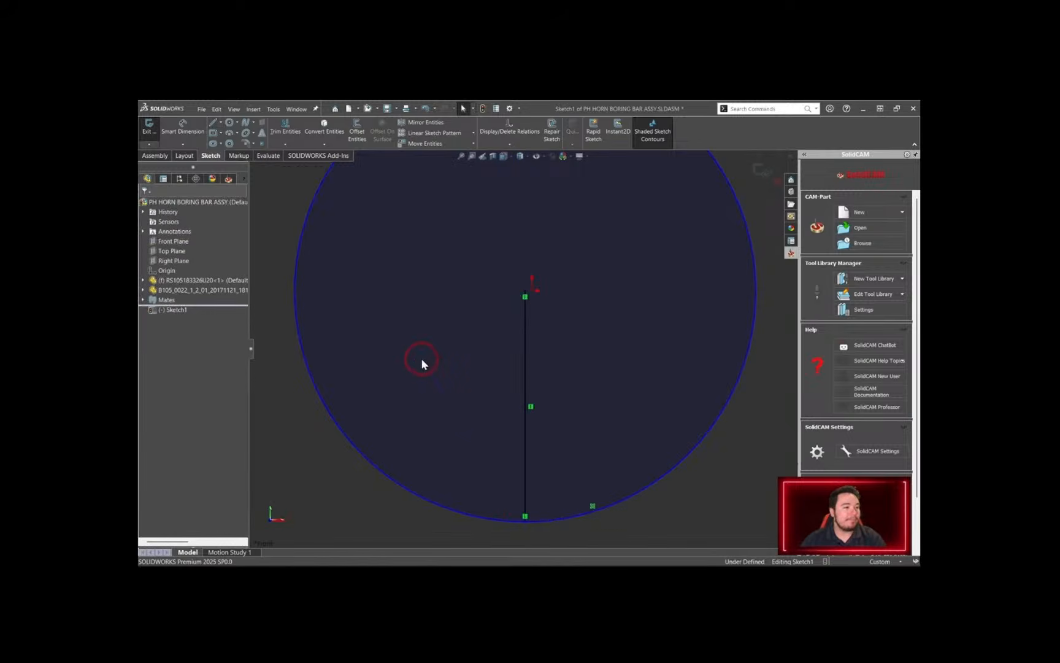
# Sketch a horizontal line from the circle's centre to its right-hand quadrant point and exit the sketch
pyautogui.moveTo(353, 338); pyautogui.dragTo(326, 337, button='right')
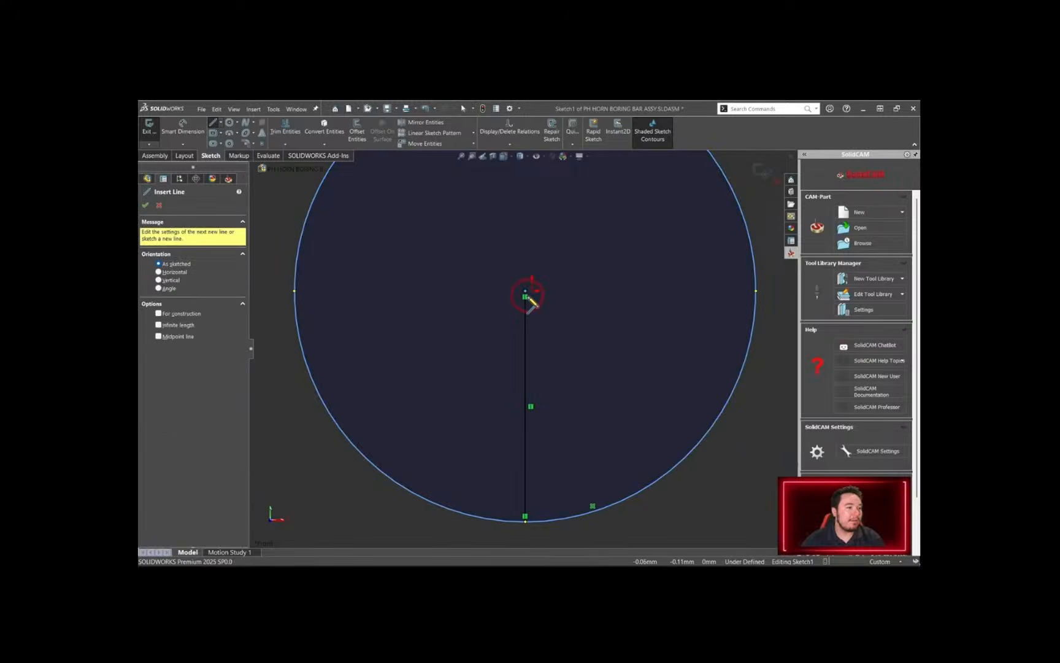
pyautogui.click(534, 289)
pyautogui.click(726, 290)
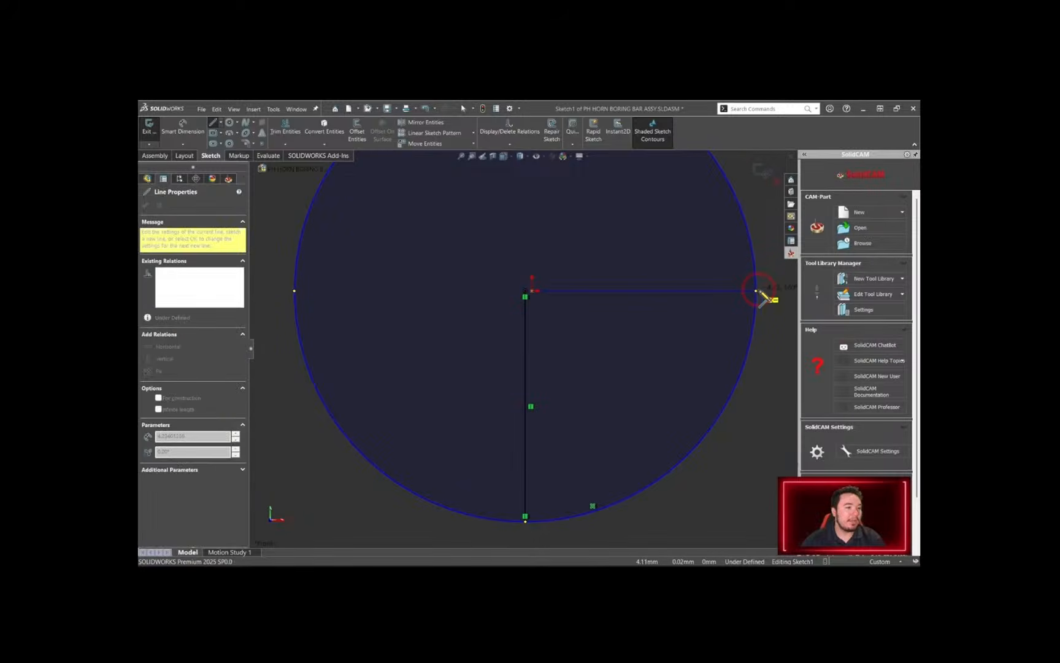
pyautogui.click(756, 291)
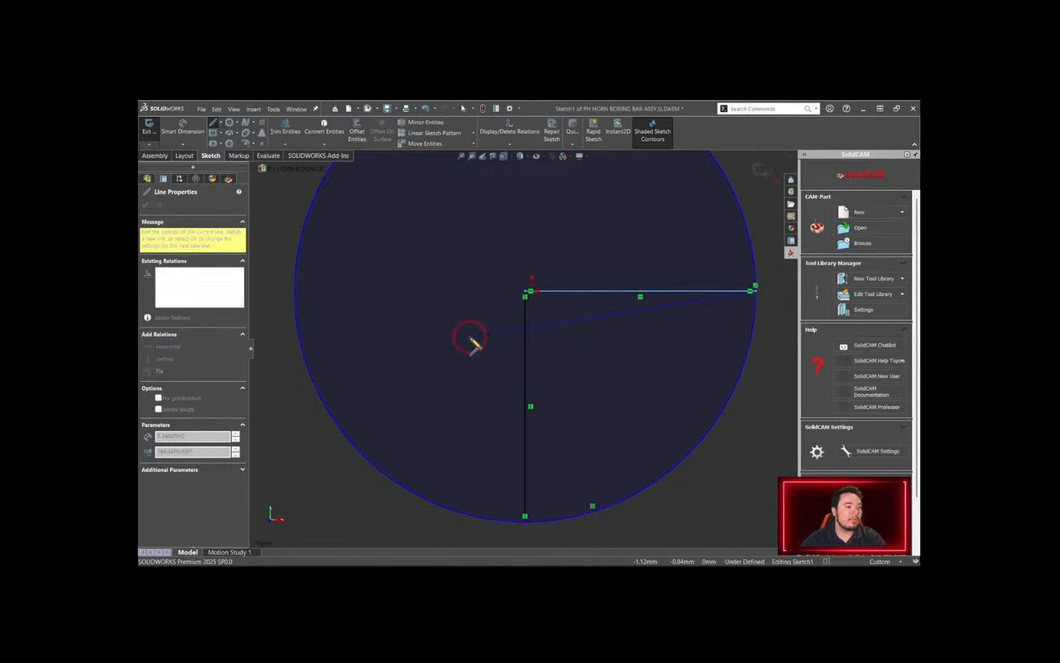
pyautogui.press('Escape')
pyautogui.scroll(5, 471, 336)
pyautogui.moveTo(471, 336)
pyautogui.mouseDown(button='middle')
pyautogui.moveTo(490, 374)
pyautogui.moveTo(502, 372)
pyautogui.mouseUp(button='middle')
pyautogui.scroll(-1, 501, 372)
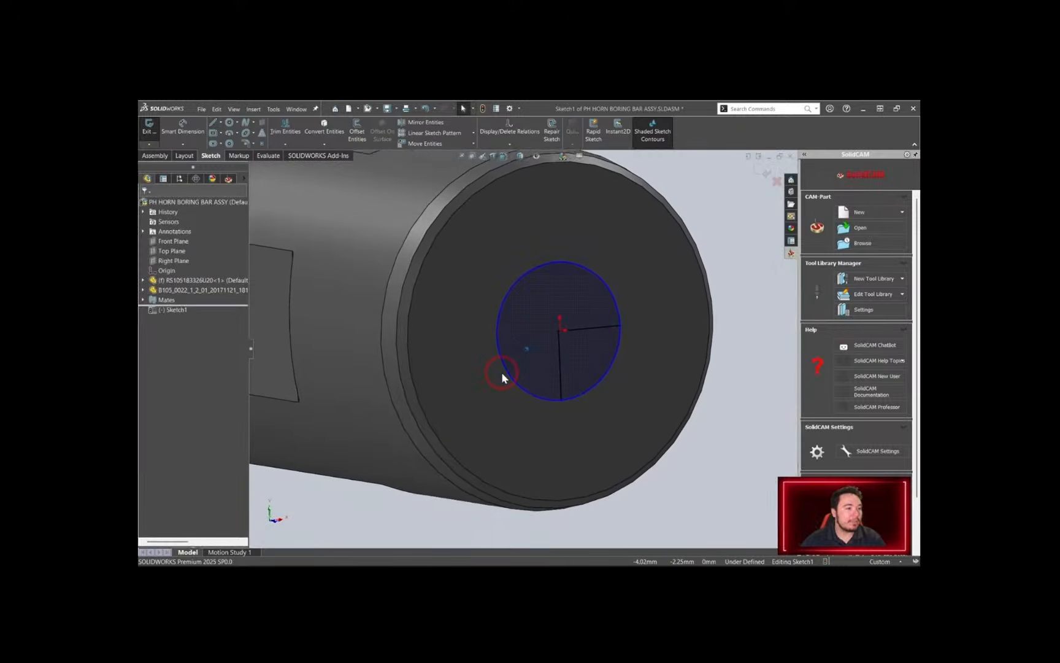
pyautogui.scroll(1, 502, 372)
pyautogui.click(761, 168)
pyautogui.moveTo(574, 289)
pyautogui.mouseDown(button='middle')
pyautogui.moveTo(444, 301)
pyautogui.moveTo(451, 193)
pyautogui.moveTo(437, 190)
pyautogui.mouseUp(button='middle')
pyautogui.click(147, 178)
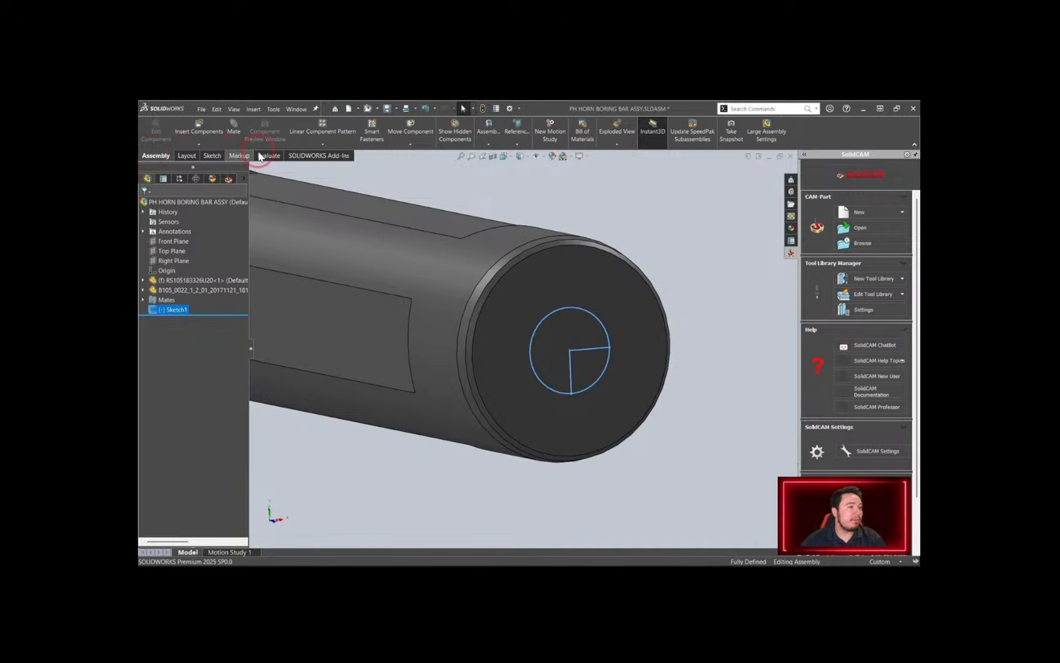
# Start a reference coordinate system and set its origin at the centre point of the sketch circle
pyautogui.click(512, 133)
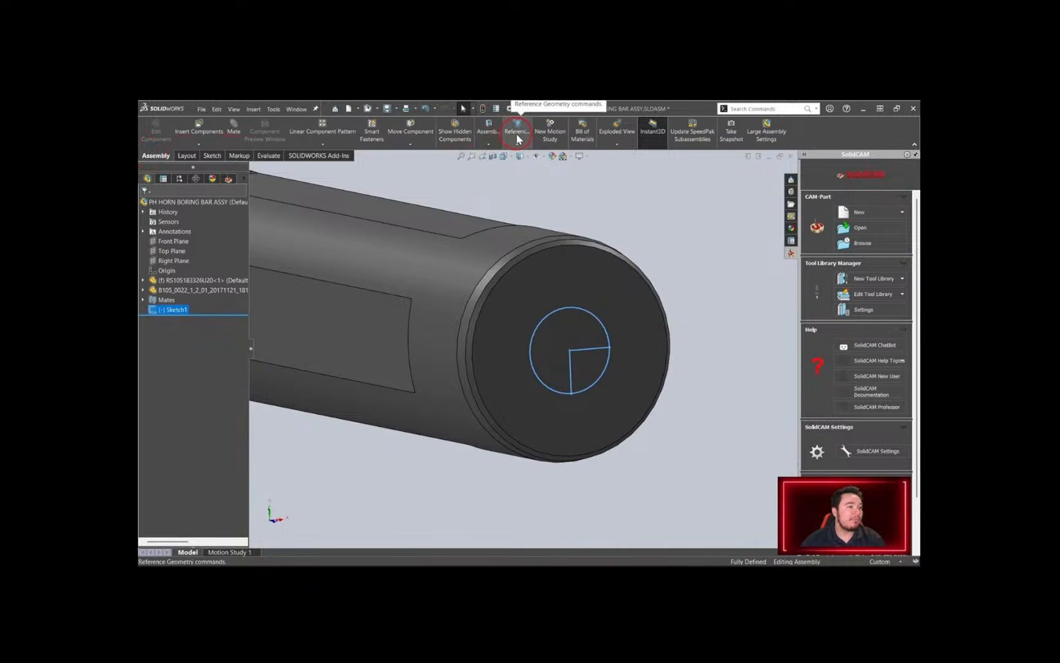
pyautogui.click(517, 133)
pyautogui.click(551, 174)
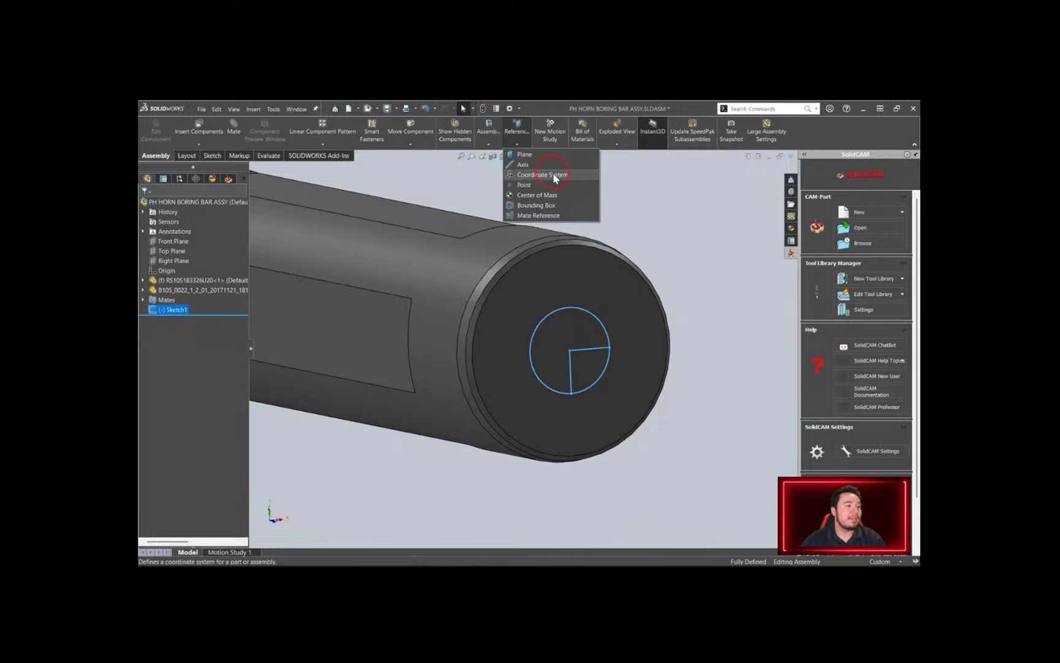
pyautogui.click(554, 177)
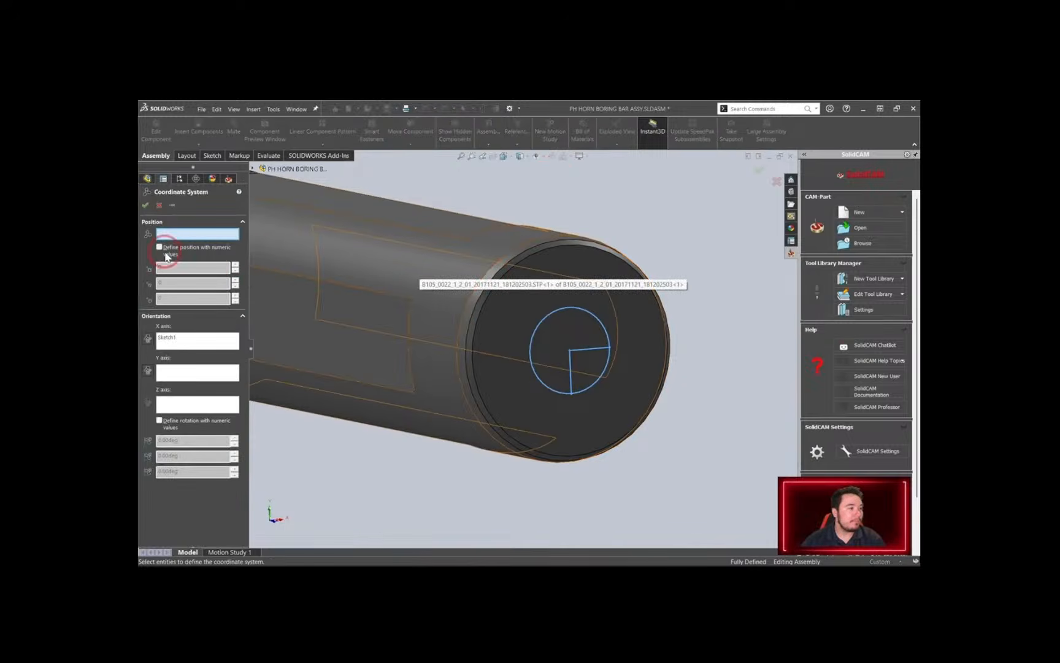
pyautogui.click(570, 352)
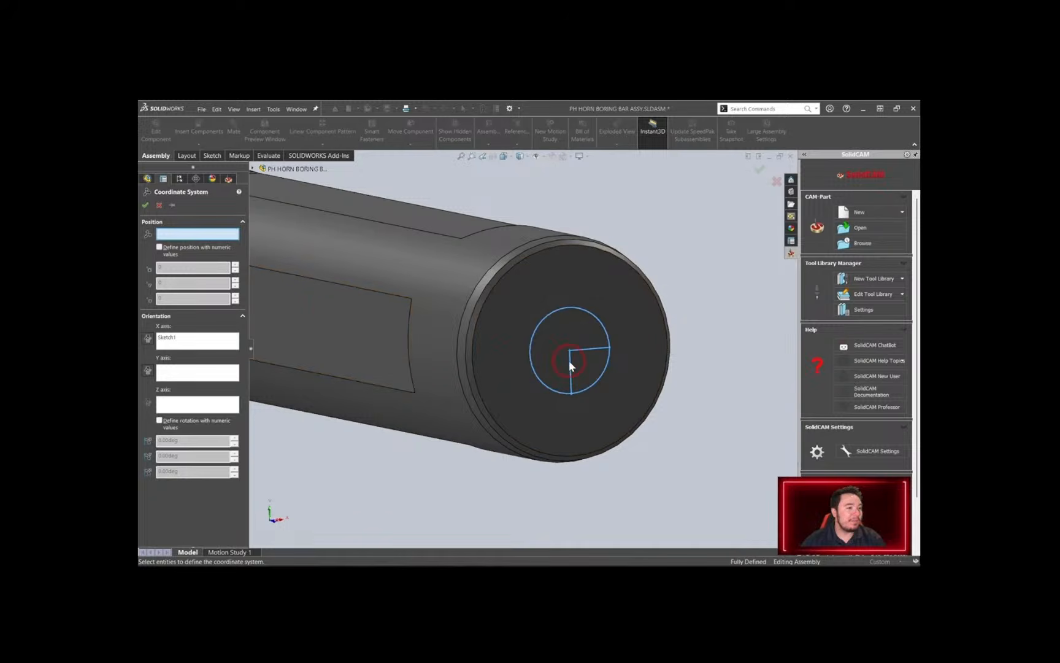
pyautogui.click(578, 365)
pyautogui.scroll(-5, 579, 370)
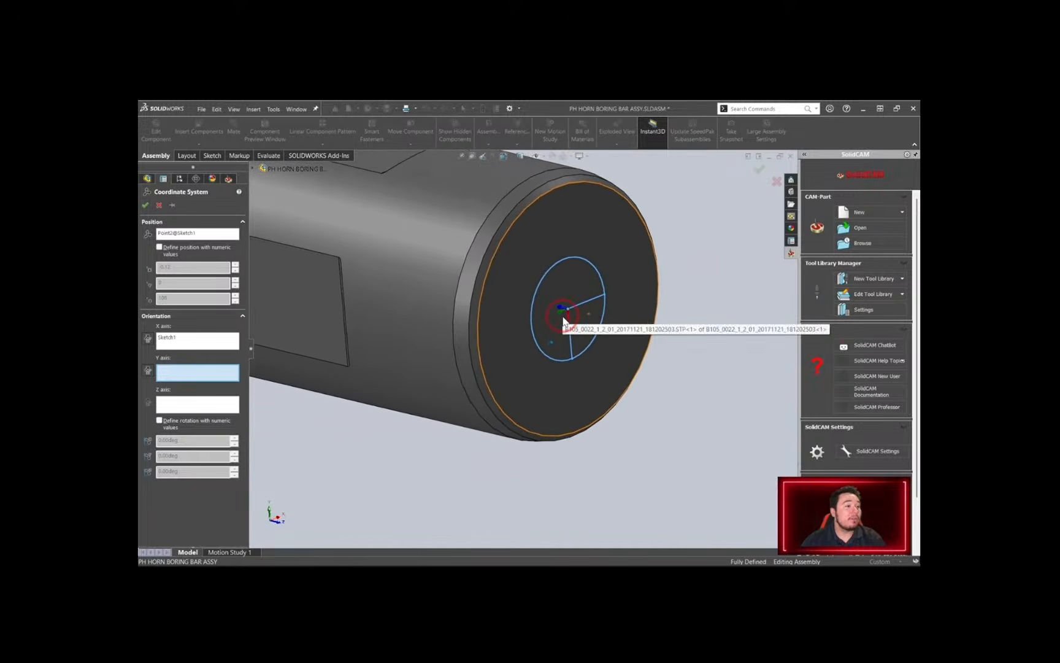
# Clear Sketch1 from the coordinate system's X axis and align the Z axis with the horizontal sketch line
pyautogui.click(187, 343)
pyautogui.rightClick(187, 344)
pyautogui.click(206, 347)
pyautogui.click(176, 405)
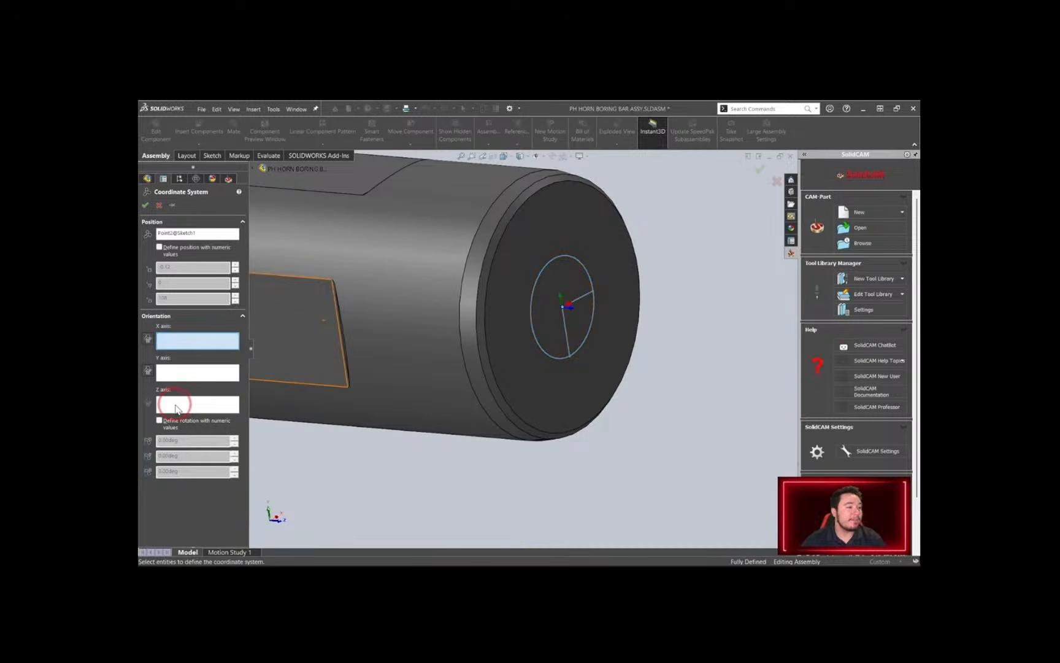
pyautogui.click(169, 405)
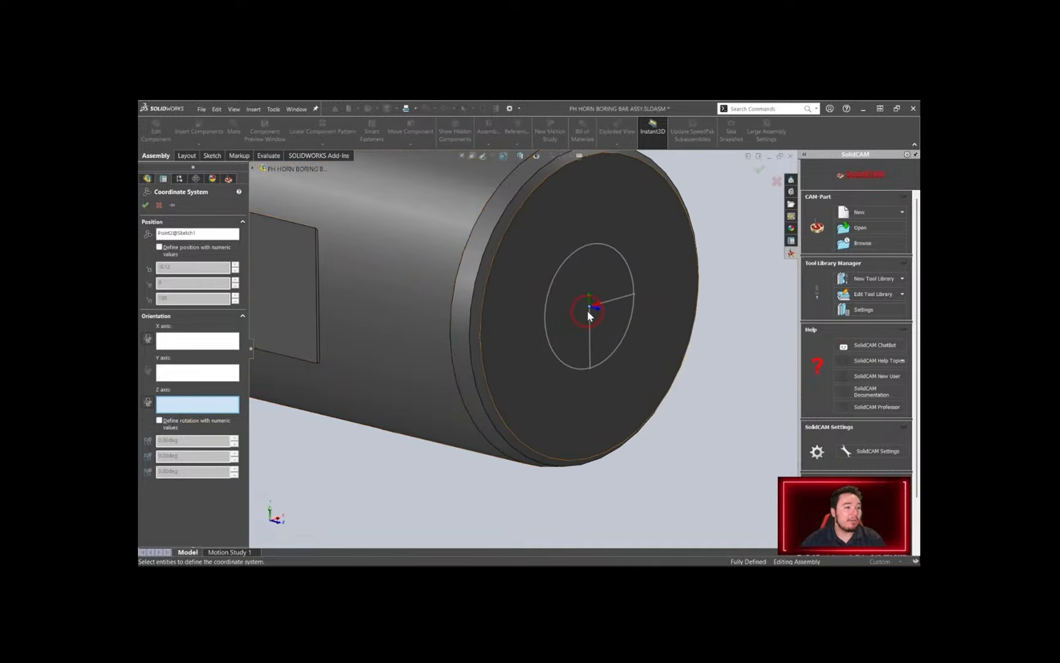
pyautogui.click(616, 300)
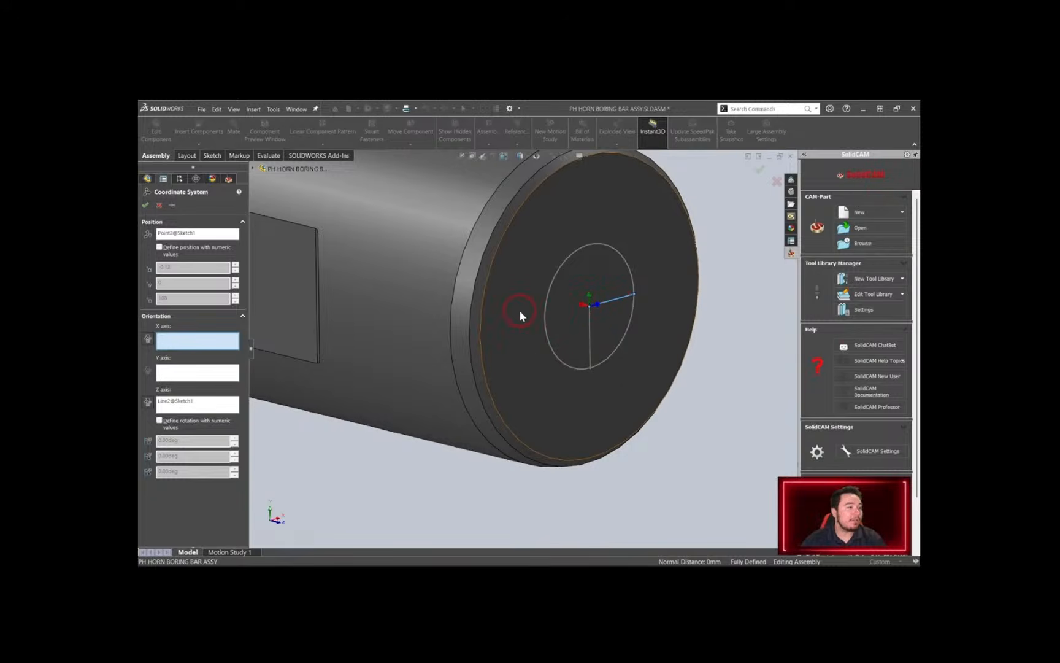
# Reverse the coordinate system's X axis direction, check its orientation against the insert and accept the coordinate system
pyautogui.click(148, 340)
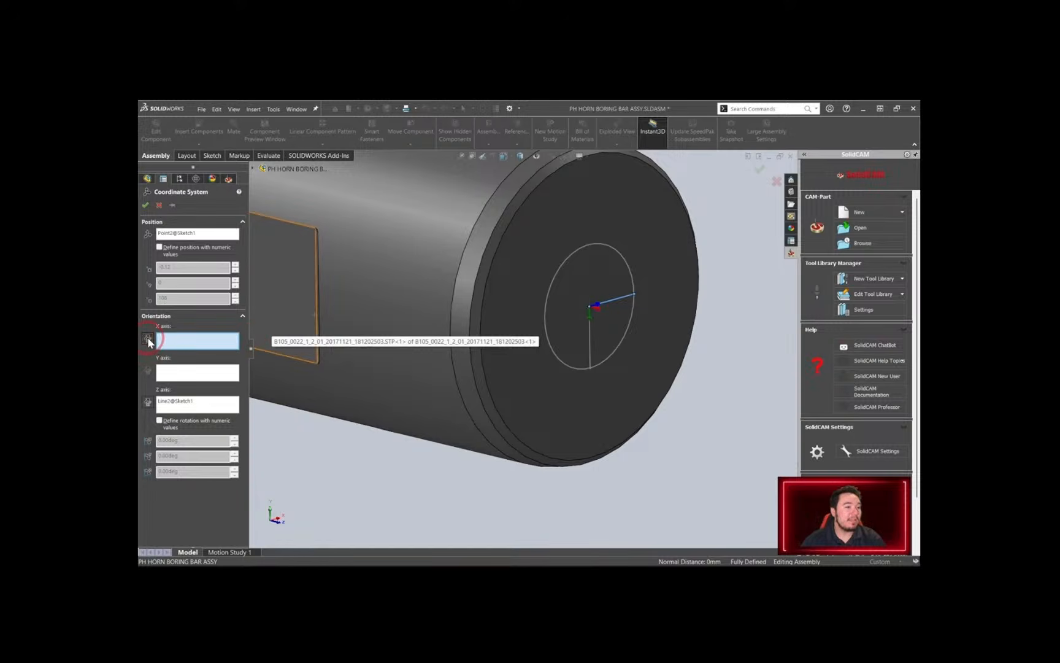
pyautogui.moveTo(513, 369); pyautogui.dragTo(522, 323, button='middle')
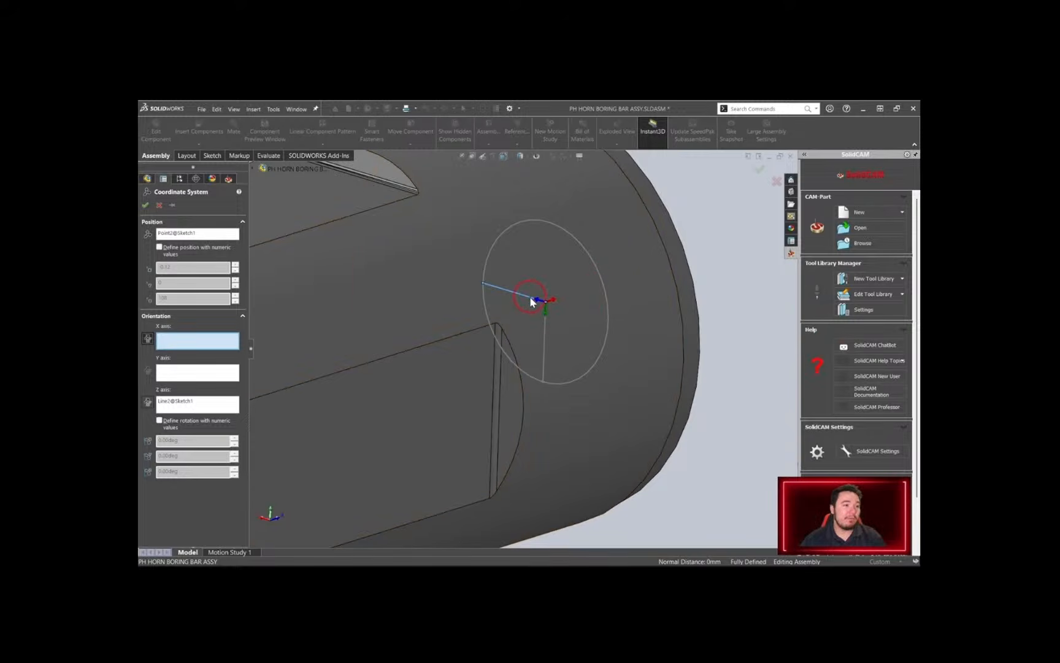
pyautogui.scroll(5, 463, 362)
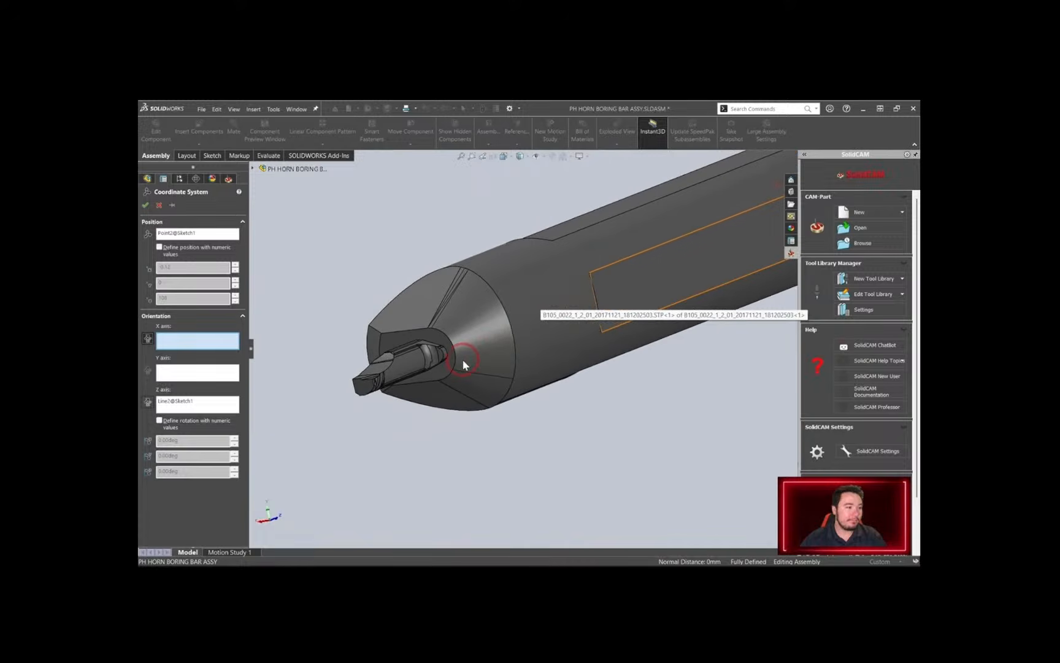
pyautogui.scroll(-6, 575, 262)
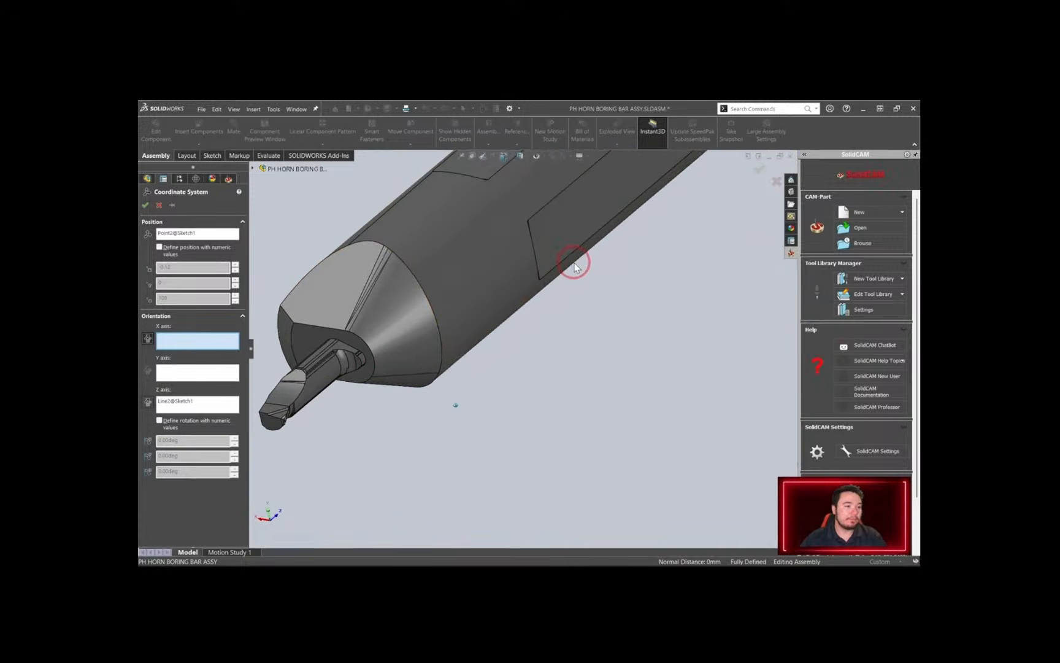
pyautogui.scroll(4, 574, 262)
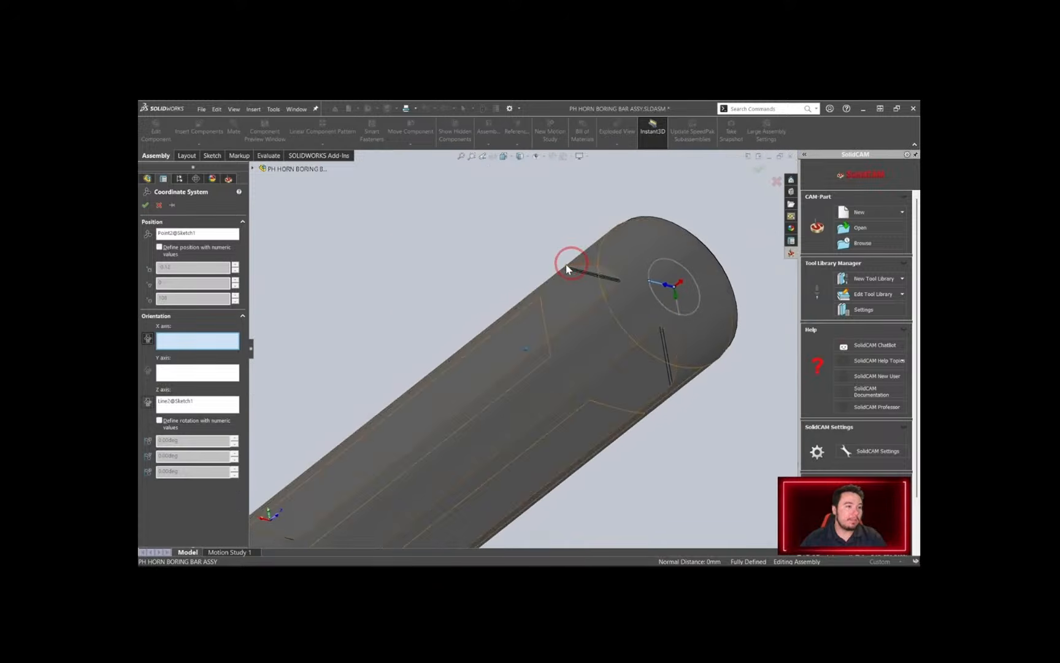
pyautogui.click(145, 205)
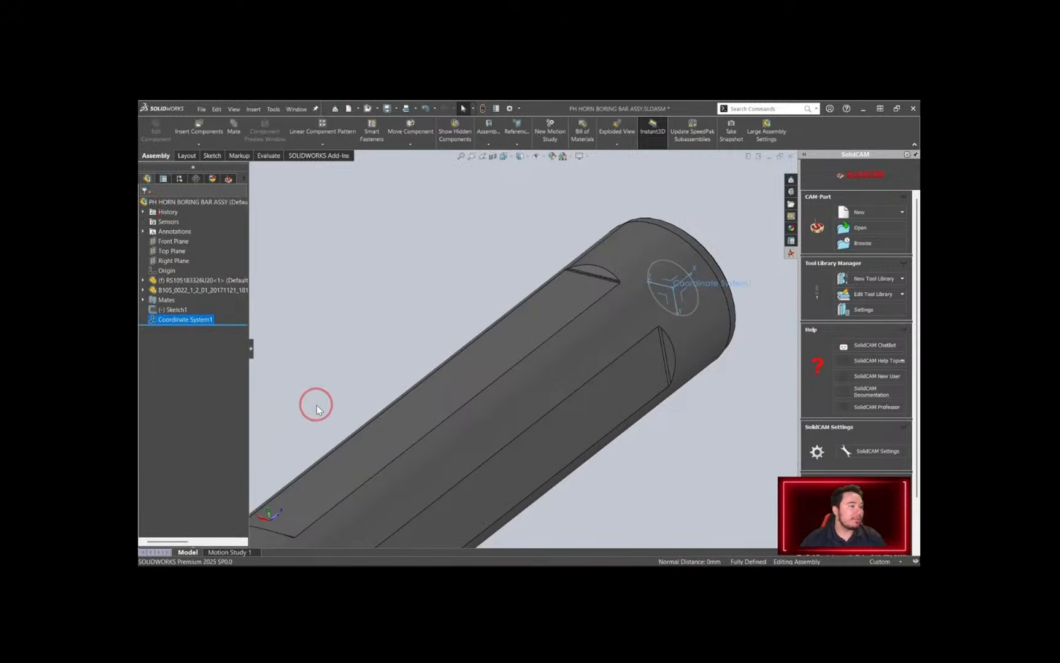
# Rename the new coordinate system in the assembly tree as HOLDER MOUNT
pyautogui.rightClick(186, 319)
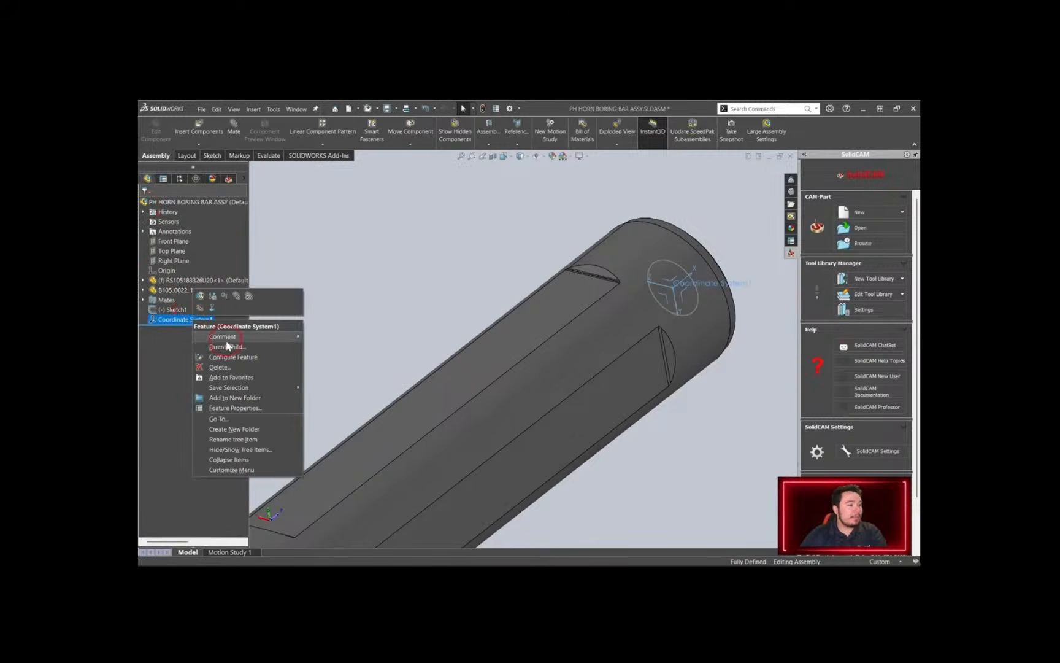
pyautogui.click(233, 439)
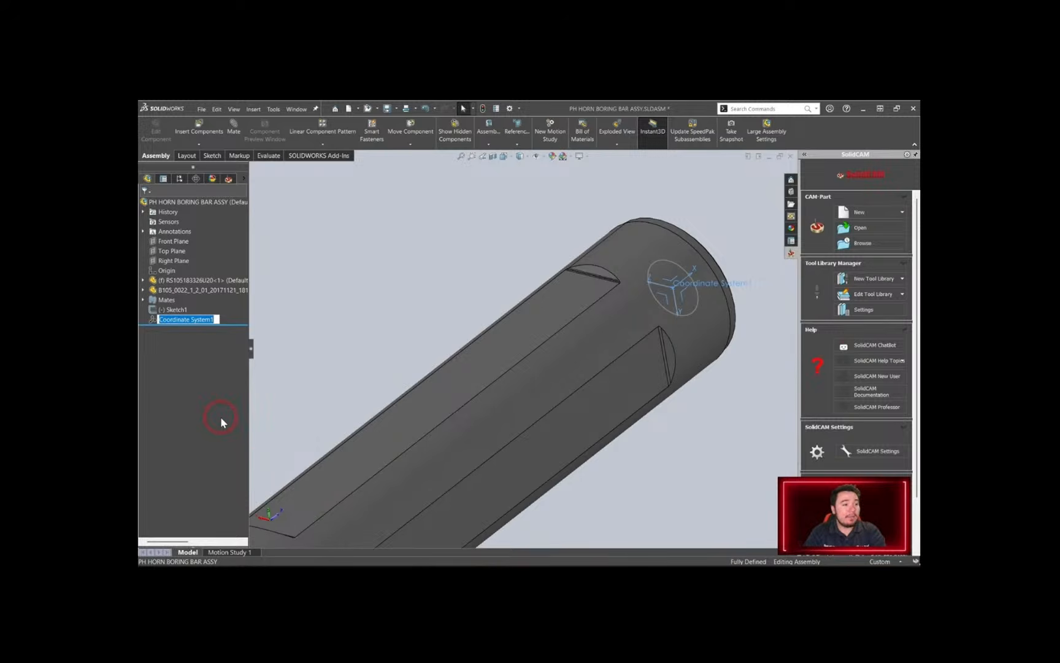
pyautogui.write('HOLDER MOUNT')
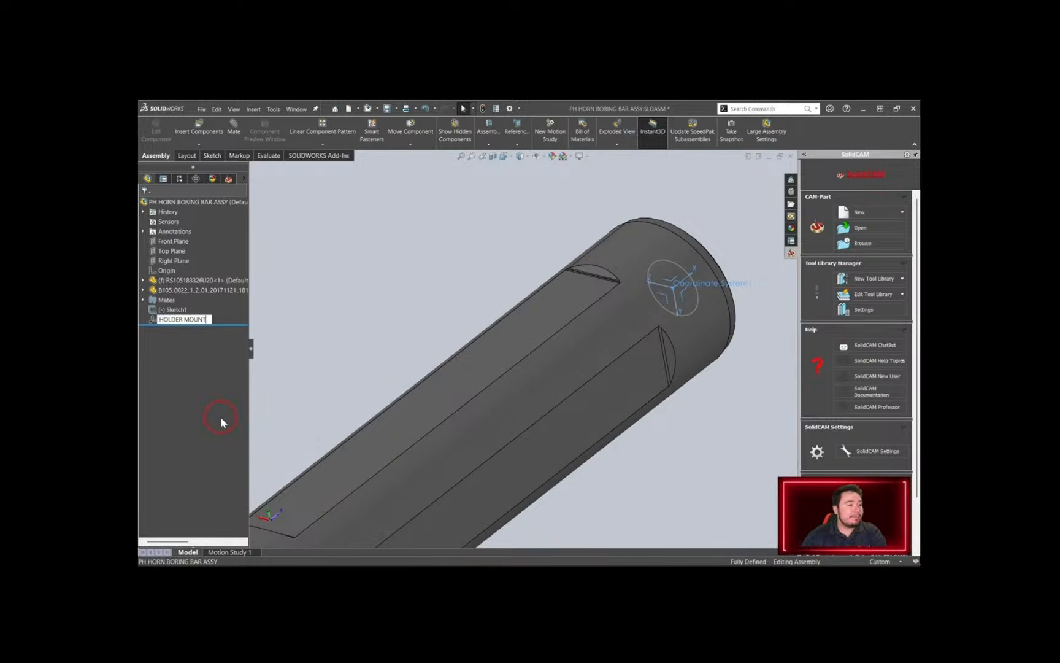
pyautogui.press('Return')
pyautogui.scroll(3, 564, 410)
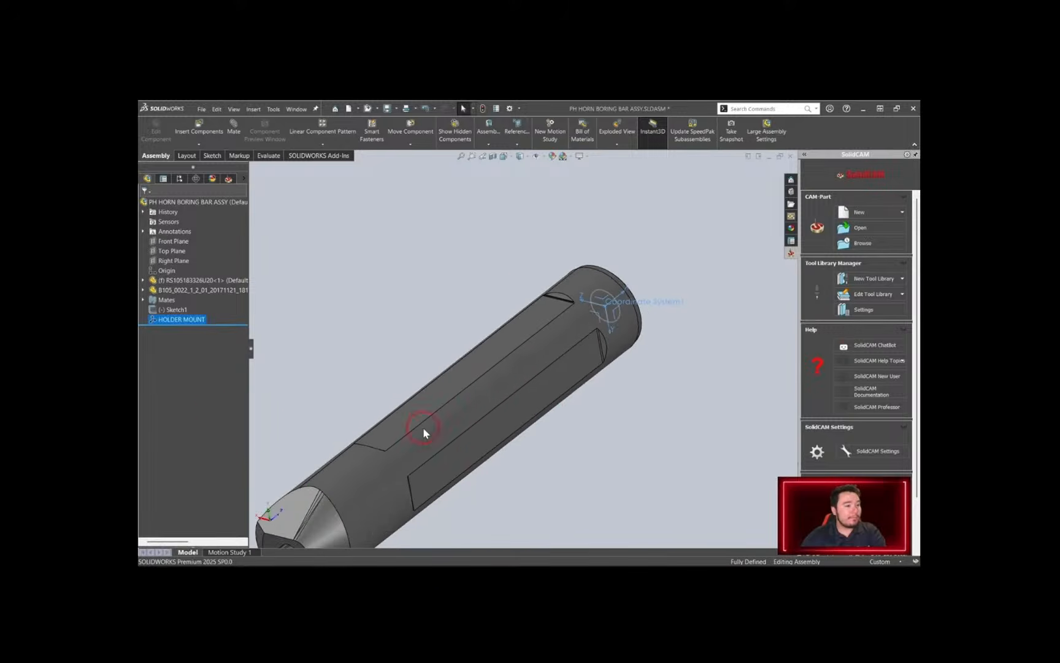
pyautogui.scroll(-1, 375, 439)
pyautogui.scroll(3, 356, 393)
pyautogui.click(368, 347)
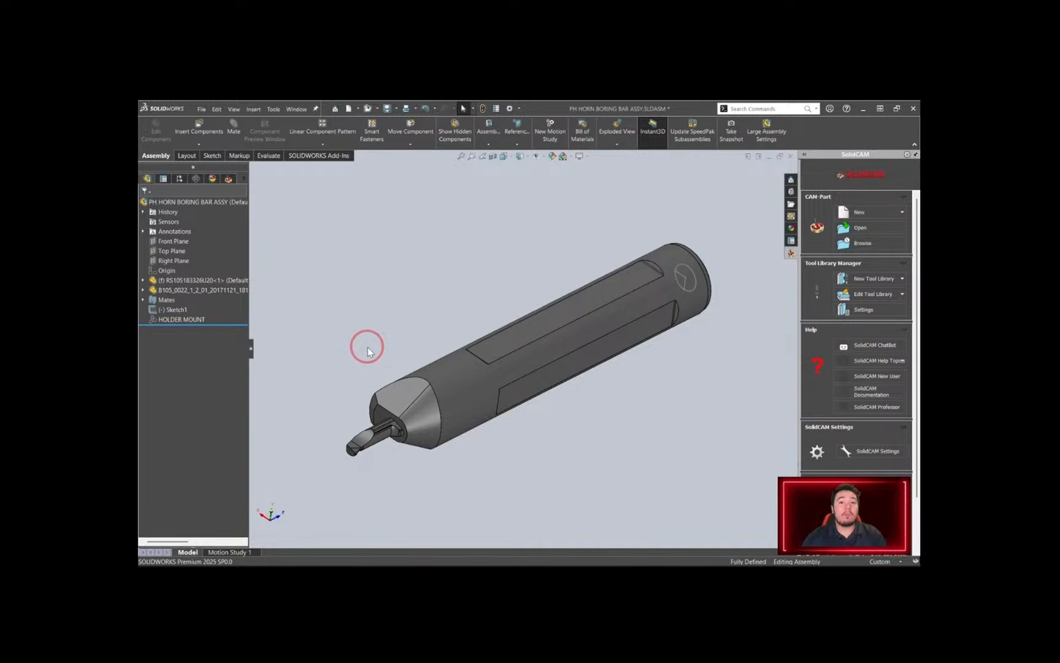
# Edit the insert component within the assembly and start a sketch on the flat triangular face at its cutting tip
pyautogui.moveTo(367, 347); pyautogui.dragTo(367, 348, button='middle')
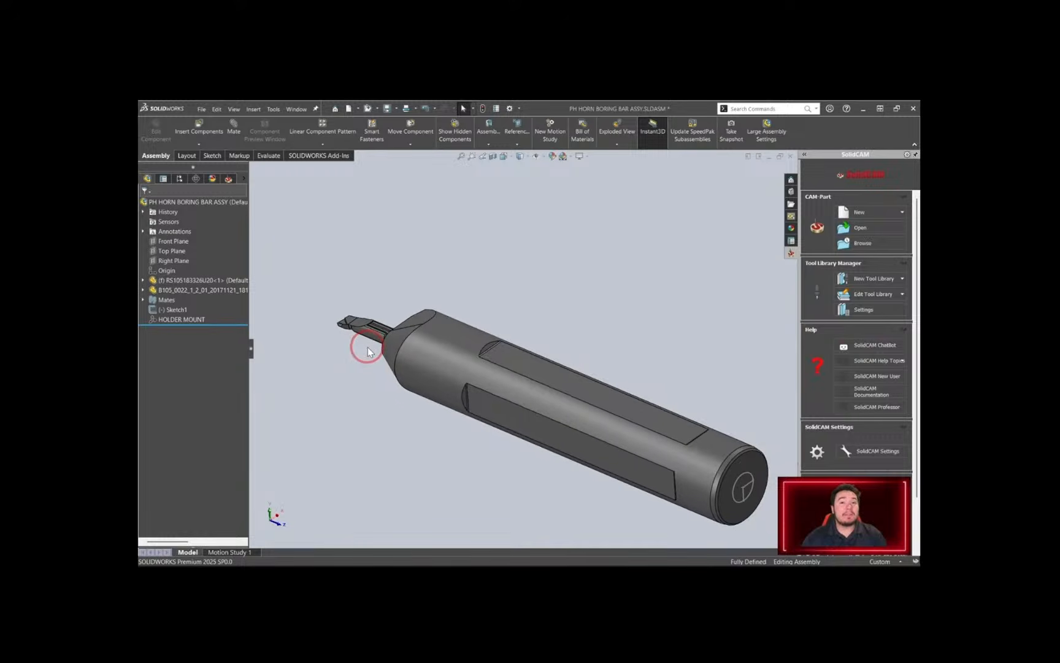
pyautogui.scroll(-8, 386, 328)
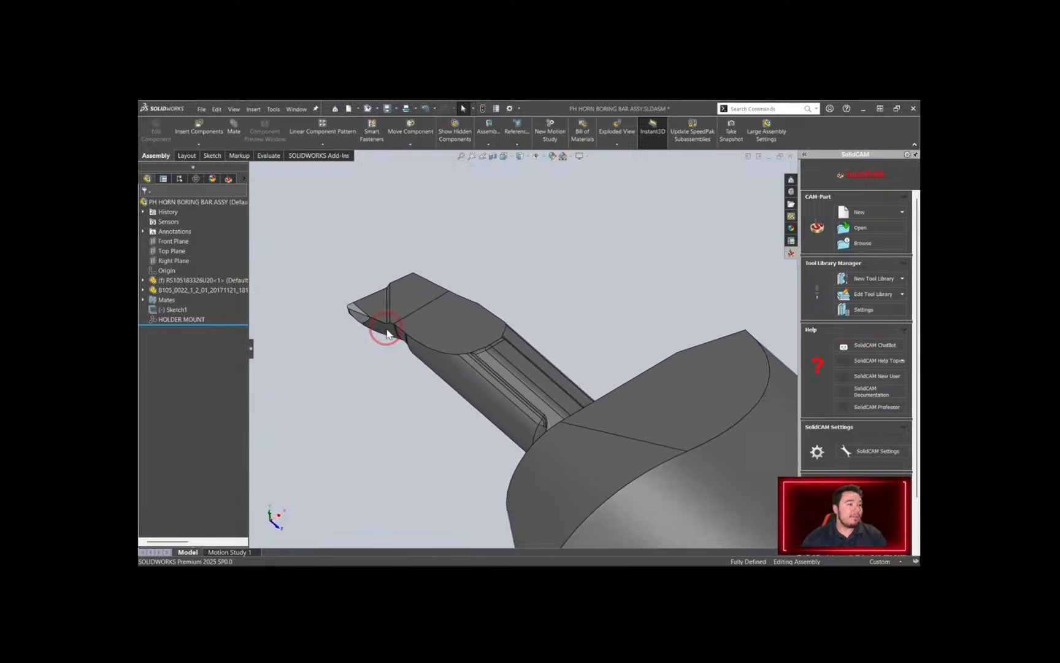
pyautogui.click(182, 281)
pyautogui.rightClick(182, 281)
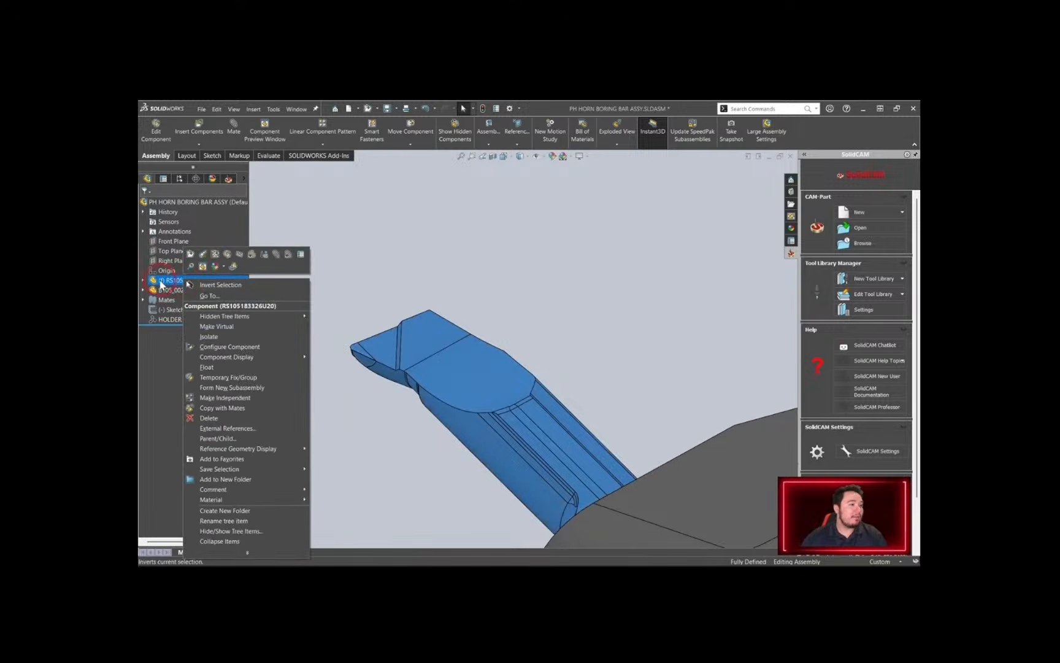
pyautogui.click(228, 256)
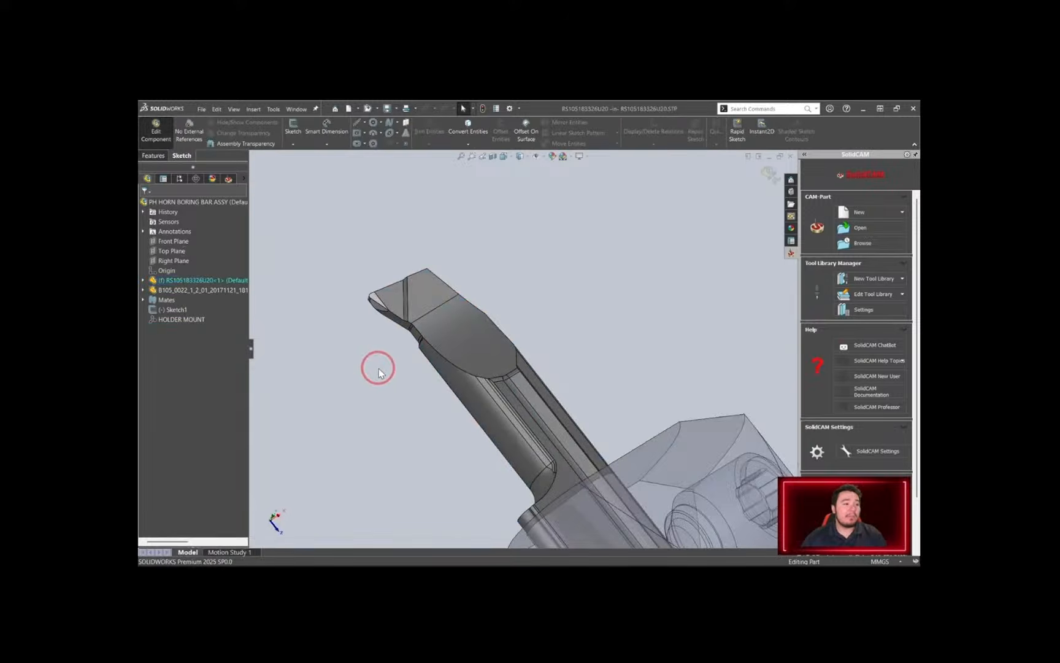
pyautogui.click(402, 303)
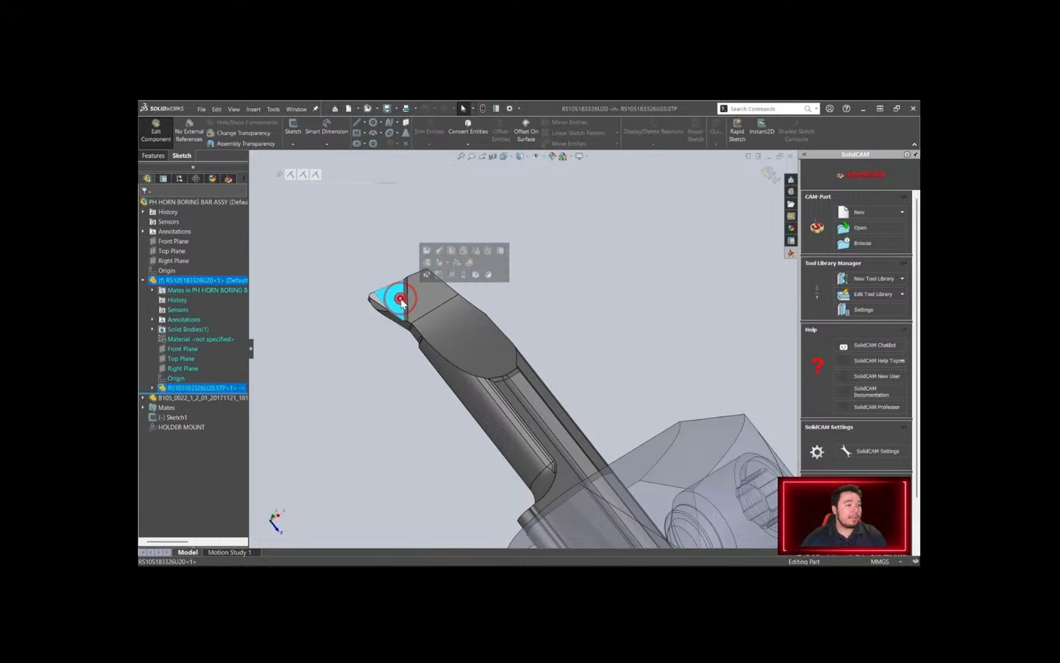
pyautogui.click(441, 275)
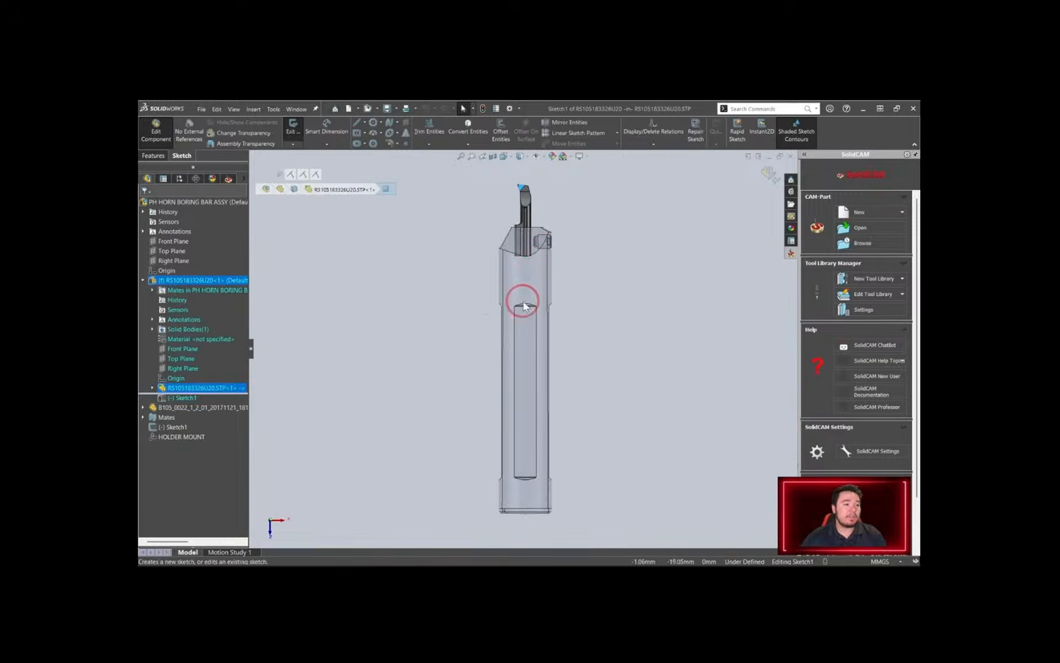
# Sketch a line along the triangular tip face's diagonal edge, joining both corners next to the chip-breaker step
pyautogui.scroll(-10, 523, 202)
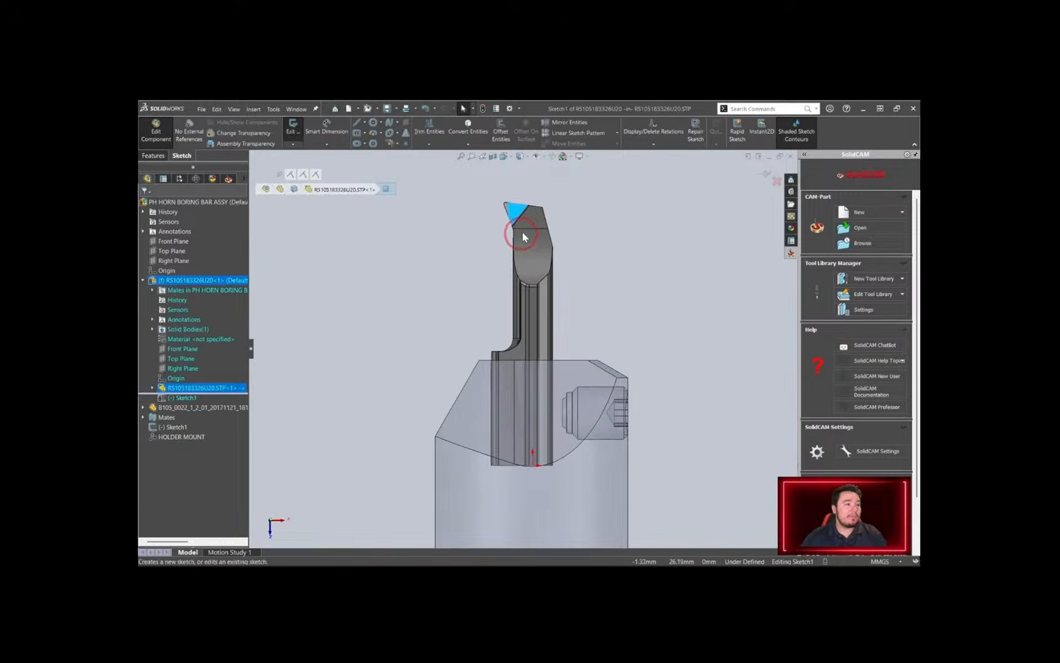
pyautogui.scroll(-5, 509, 249)
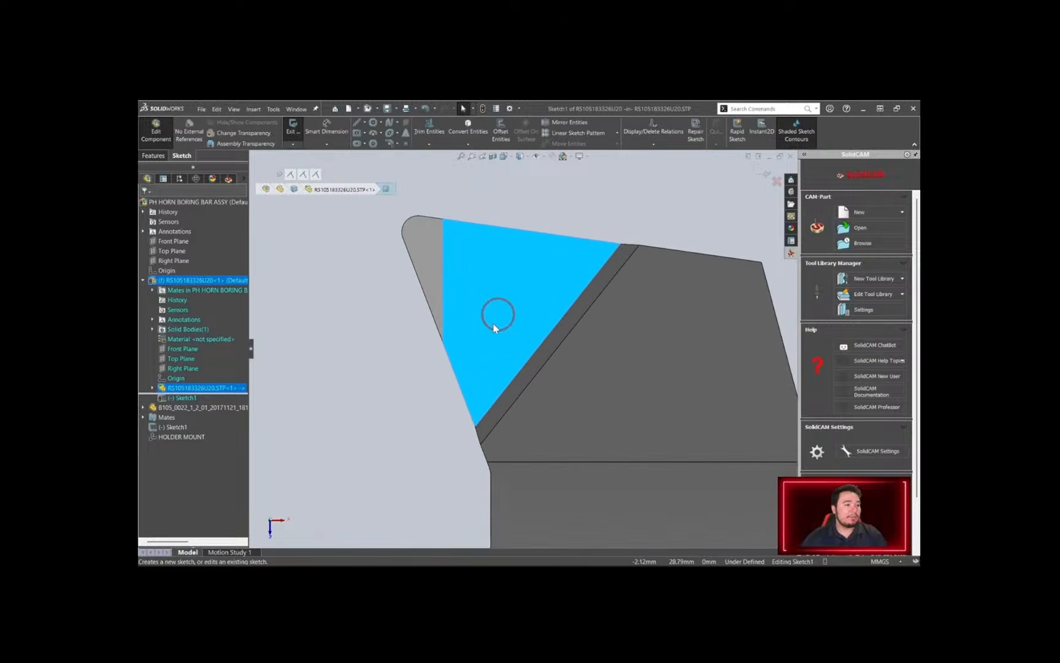
pyautogui.click(389, 448)
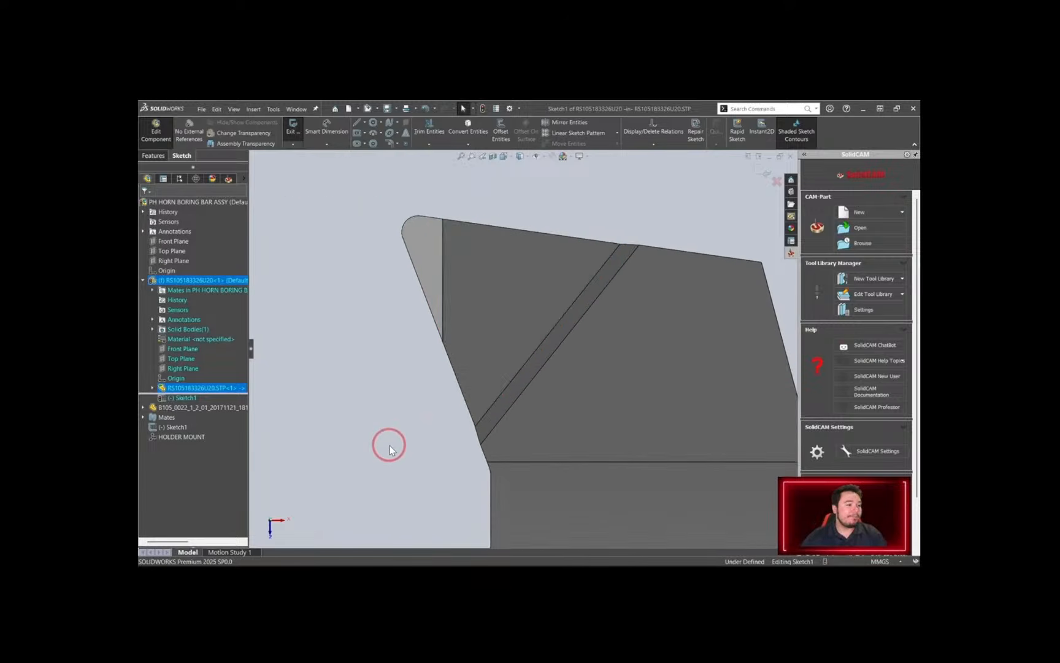
pyautogui.click(357, 125)
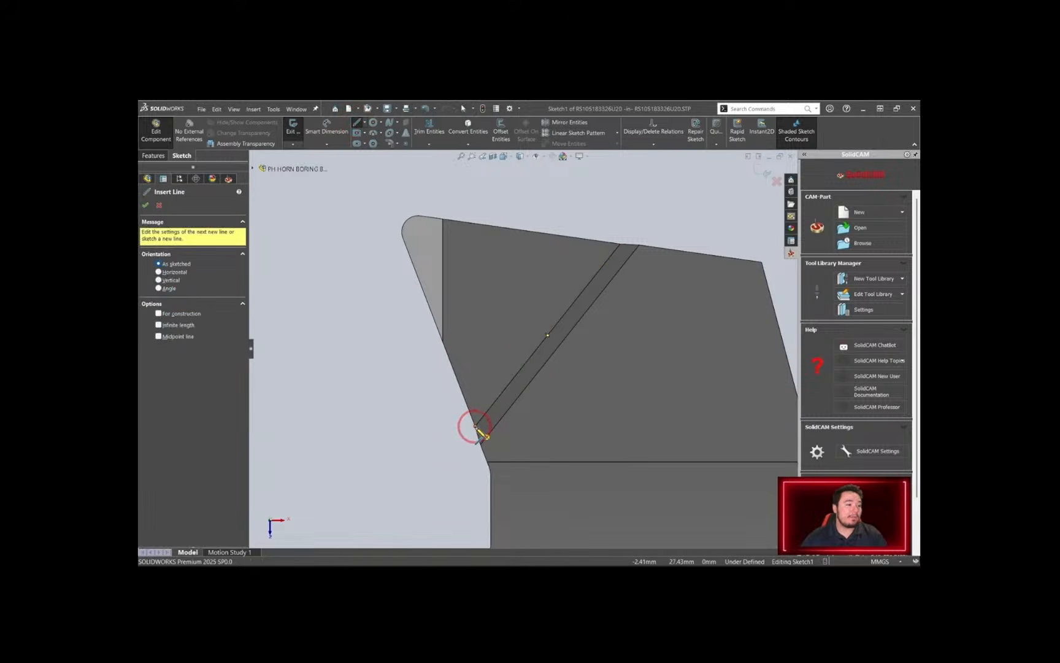
pyautogui.moveTo(476, 426); pyautogui.dragTo(620, 247)
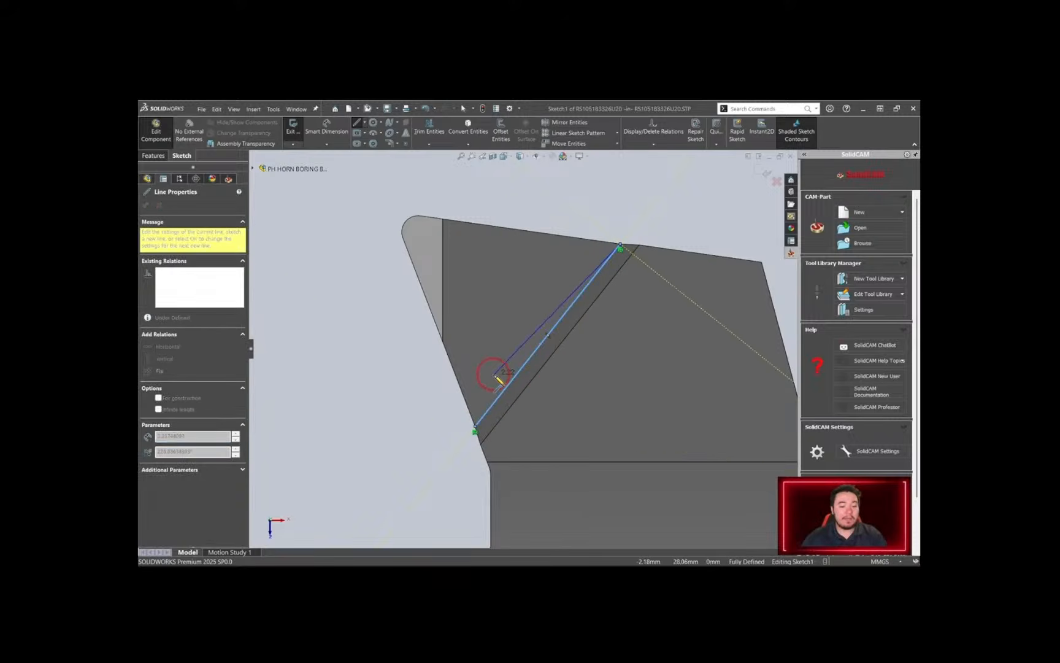
pyautogui.press('Escape')
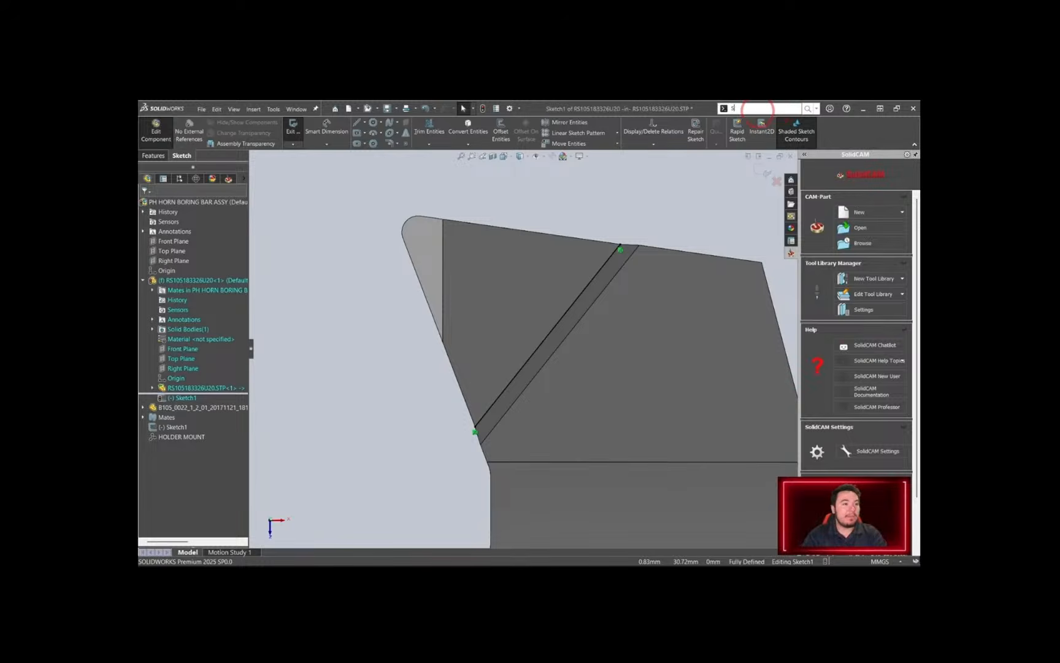
# Split the insert body with the diagonal sketch line, selecting both the cutting tip and the remaining shank as resulting bodies
pyautogui.write('SPLIT')
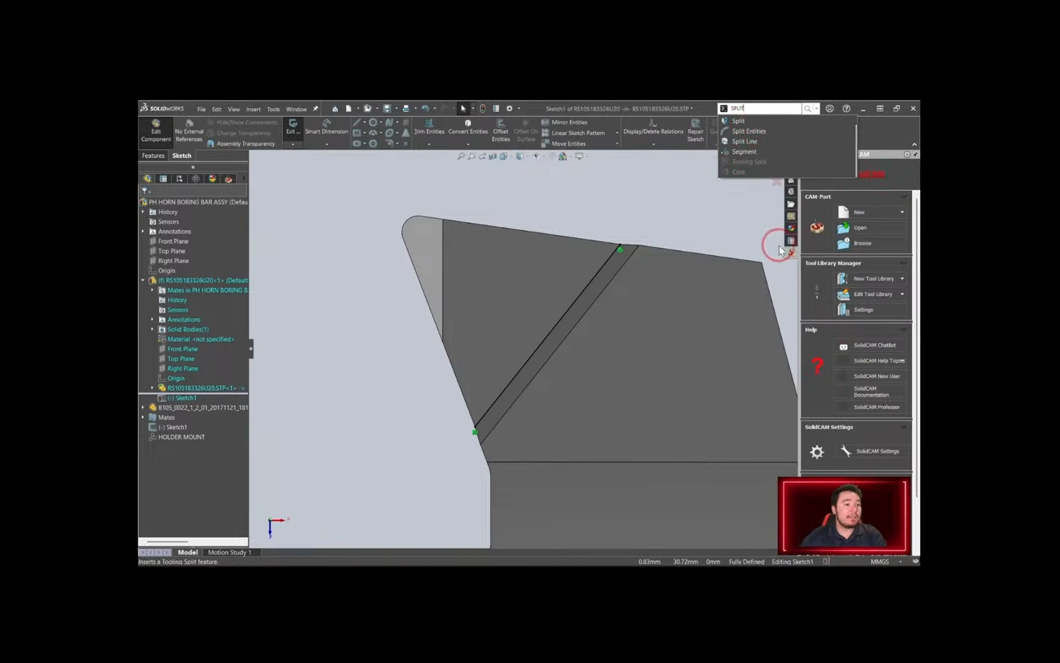
pyautogui.click(723, 233)
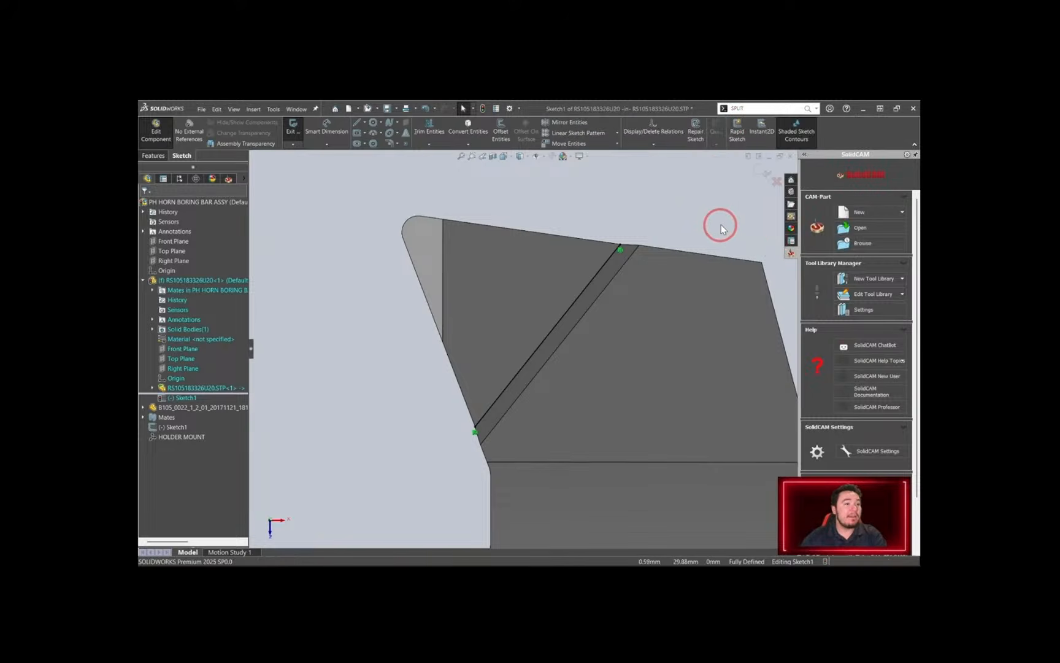
pyautogui.click(753, 111)
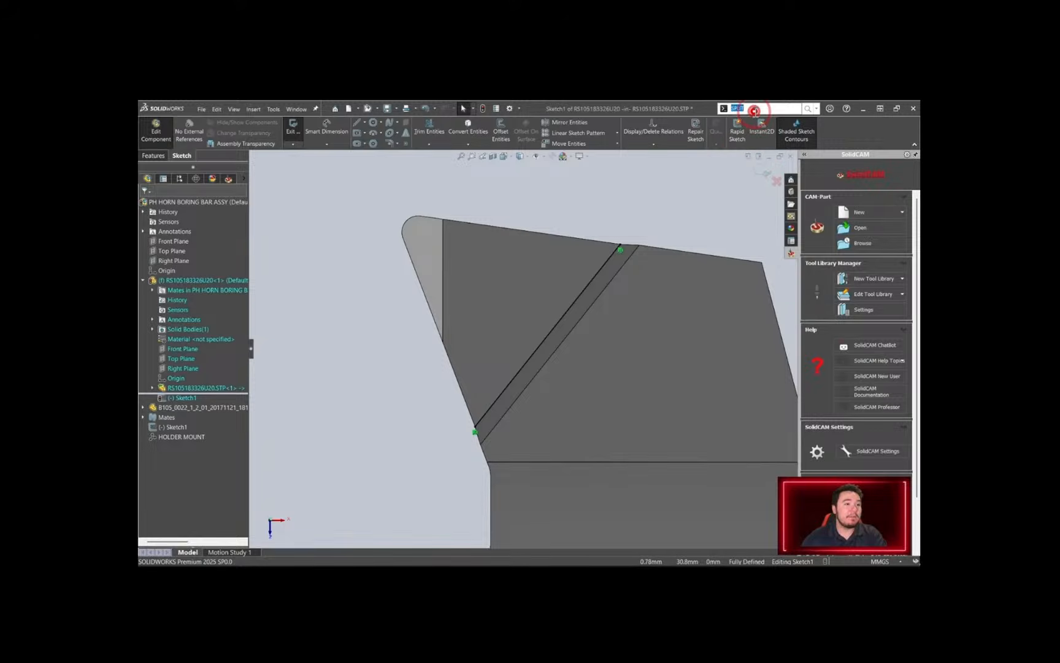
pyautogui.click(754, 111)
pyautogui.click(740, 121)
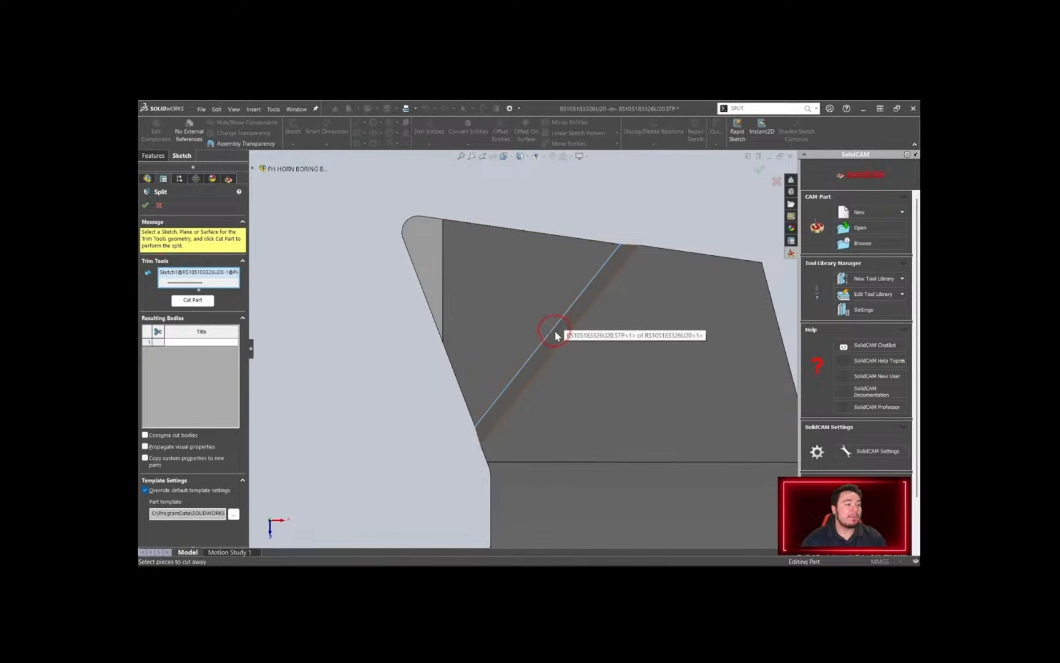
pyautogui.click(187, 342)
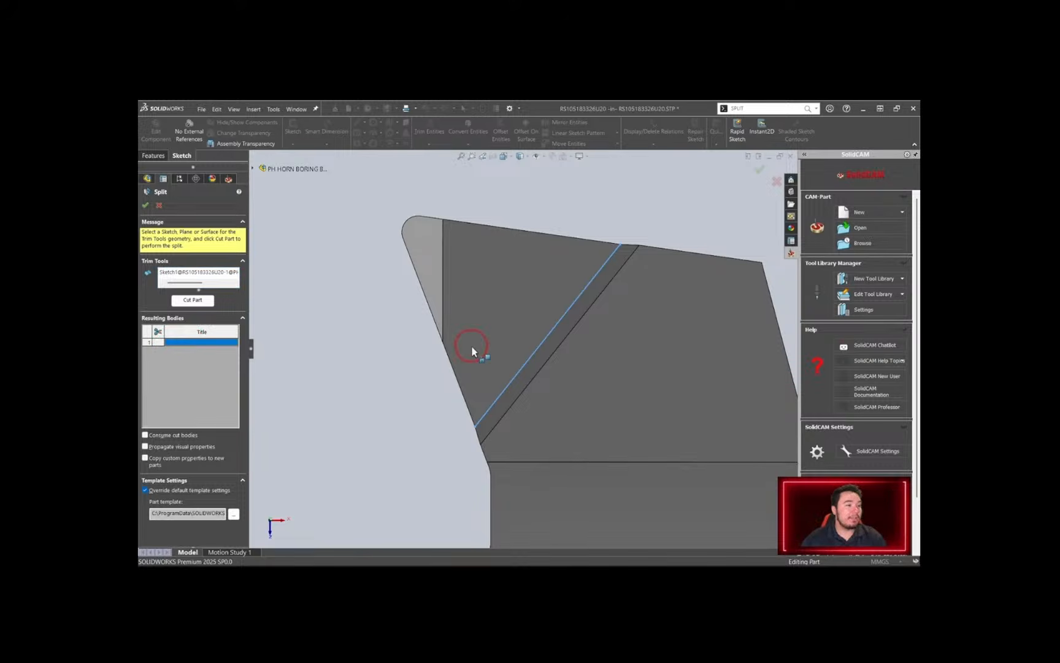
pyautogui.click(473, 325)
pyautogui.click(696, 383)
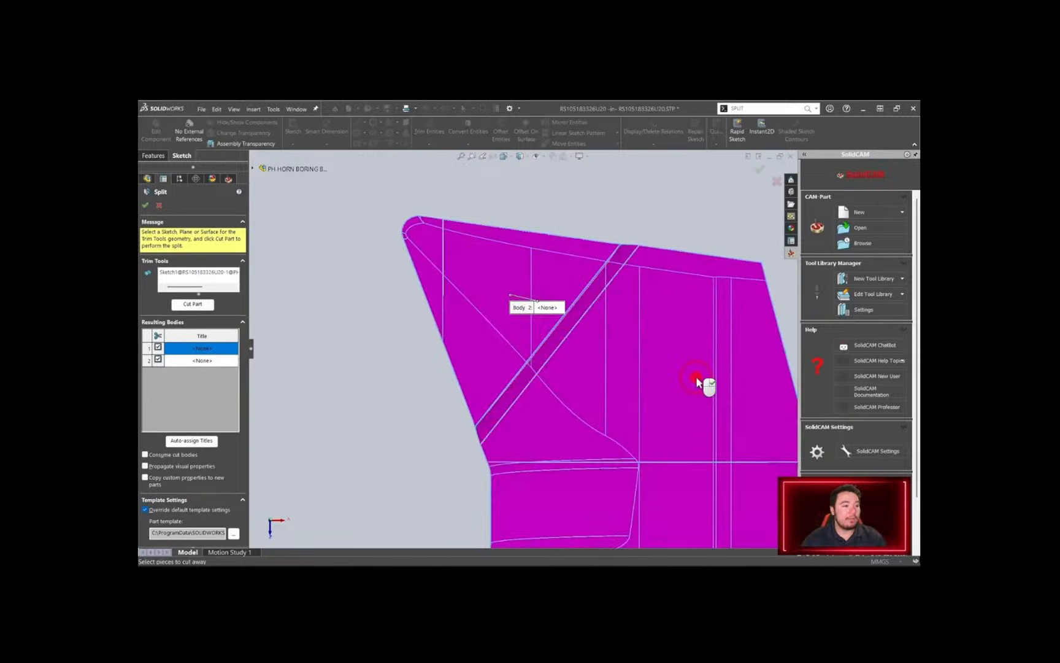
pyautogui.click(145, 206)
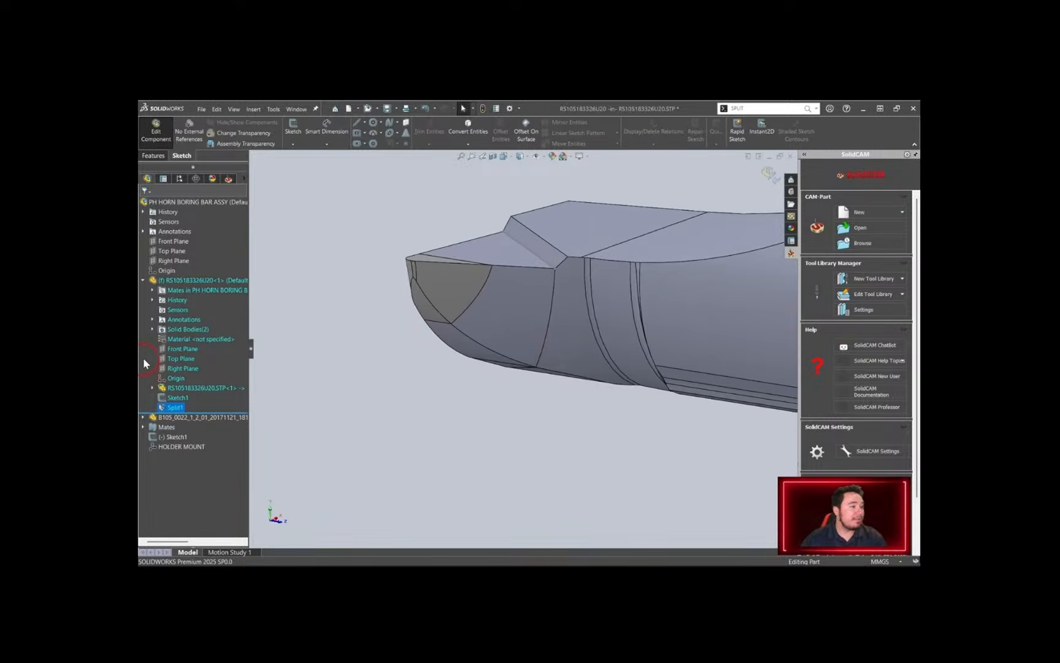
# Check the insert's two split solid bodies in the tree and return from part editing to the assembly
pyautogui.click(152, 329)
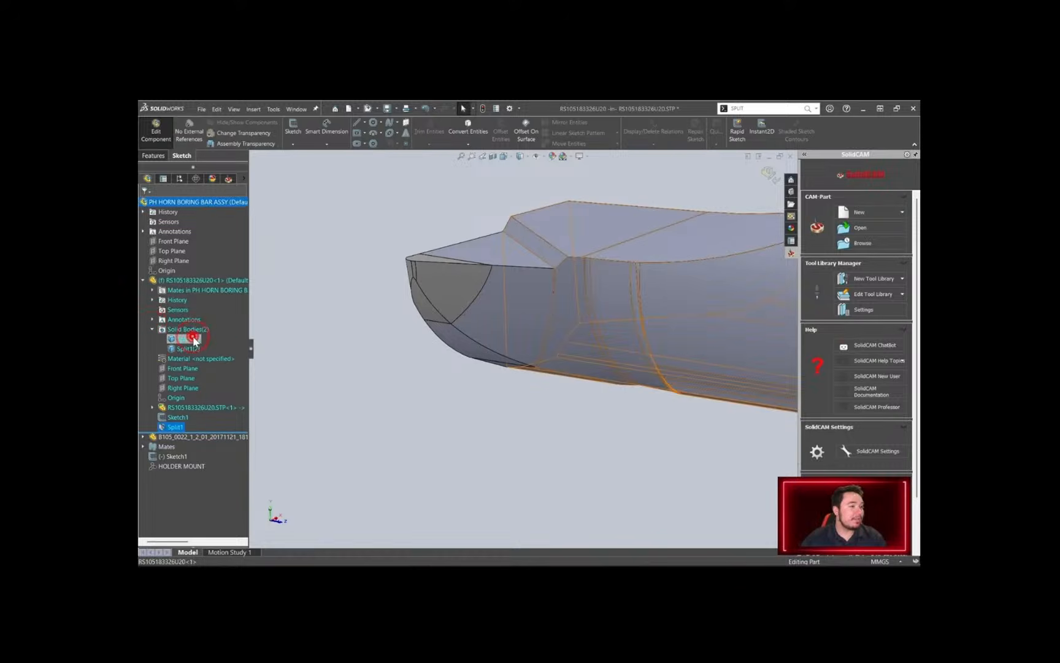
pyautogui.click(187, 349)
pyautogui.click(192, 348)
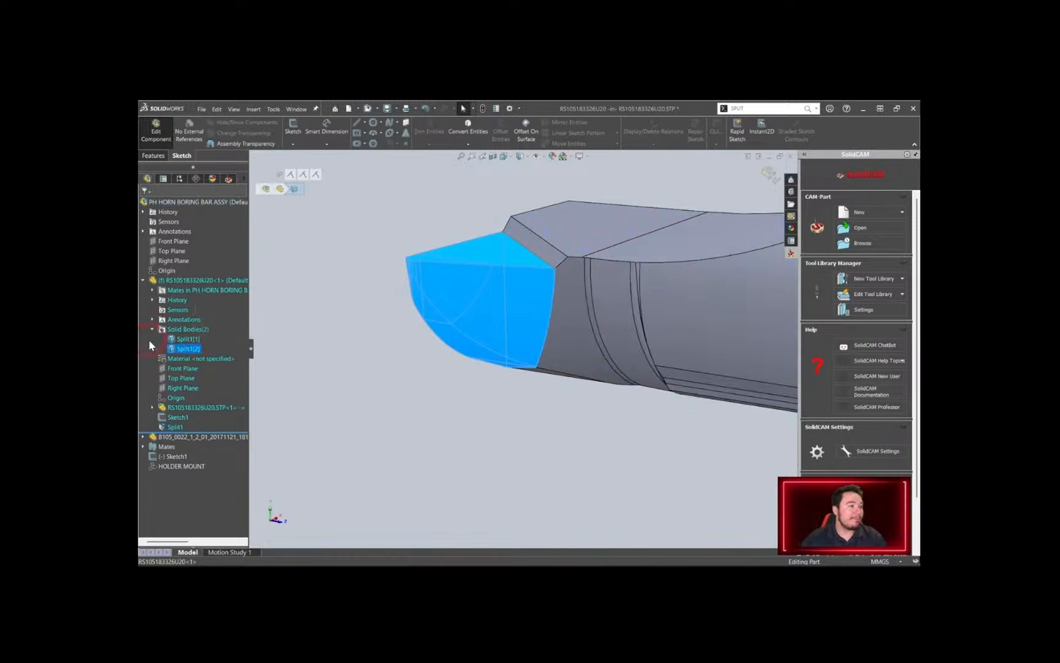
pyautogui.click(142, 281)
pyautogui.click(316, 359)
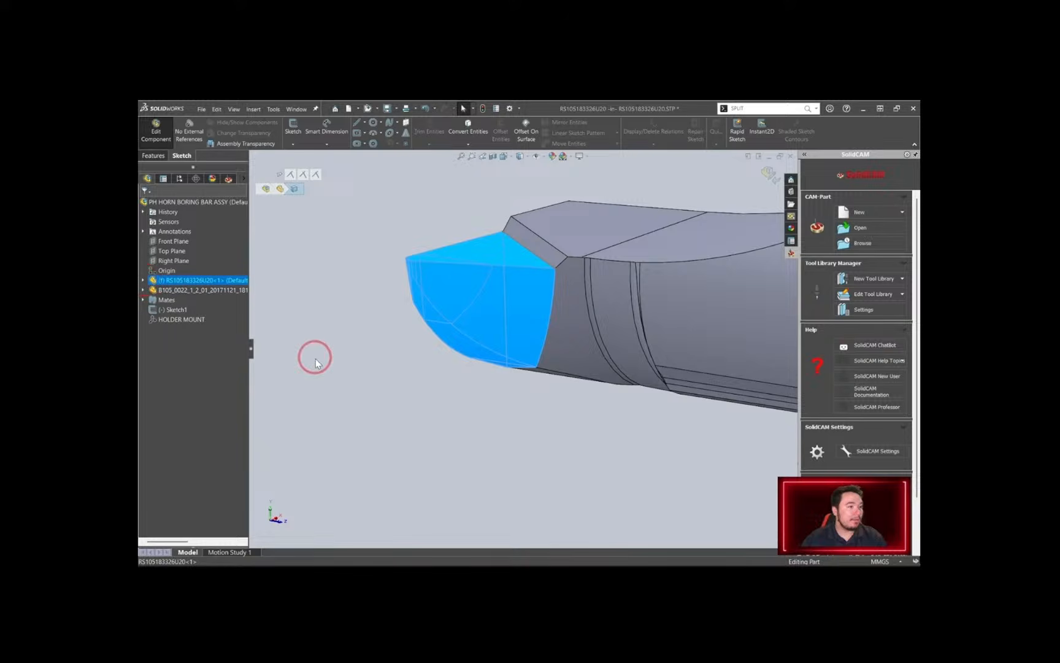
pyautogui.click(774, 179)
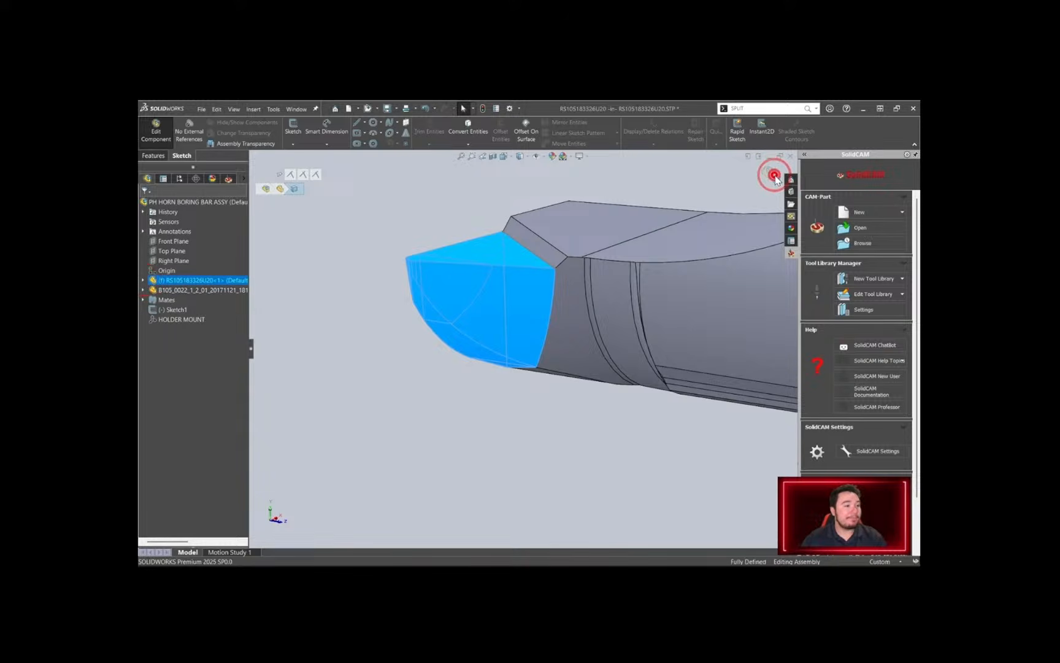
# Start an assembly-level sketch on the flat triangular face of the insert's cutting tip
pyautogui.moveTo(710, 197); pyautogui.dragTo(593, 218, button='middle')
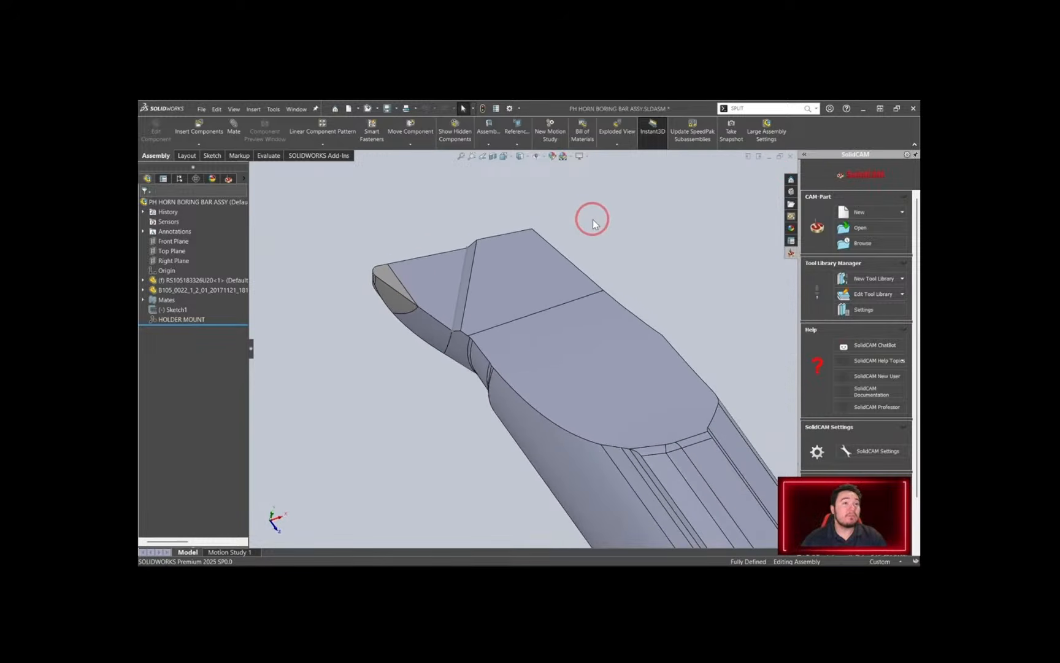
pyautogui.moveTo(593, 218); pyautogui.dragTo(521, 241, button='middle')
pyautogui.scroll(-2, 412, 276)
pyautogui.click(602, 269)
pyautogui.moveTo(602, 269); pyautogui.dragTo(520, 270, button='right')
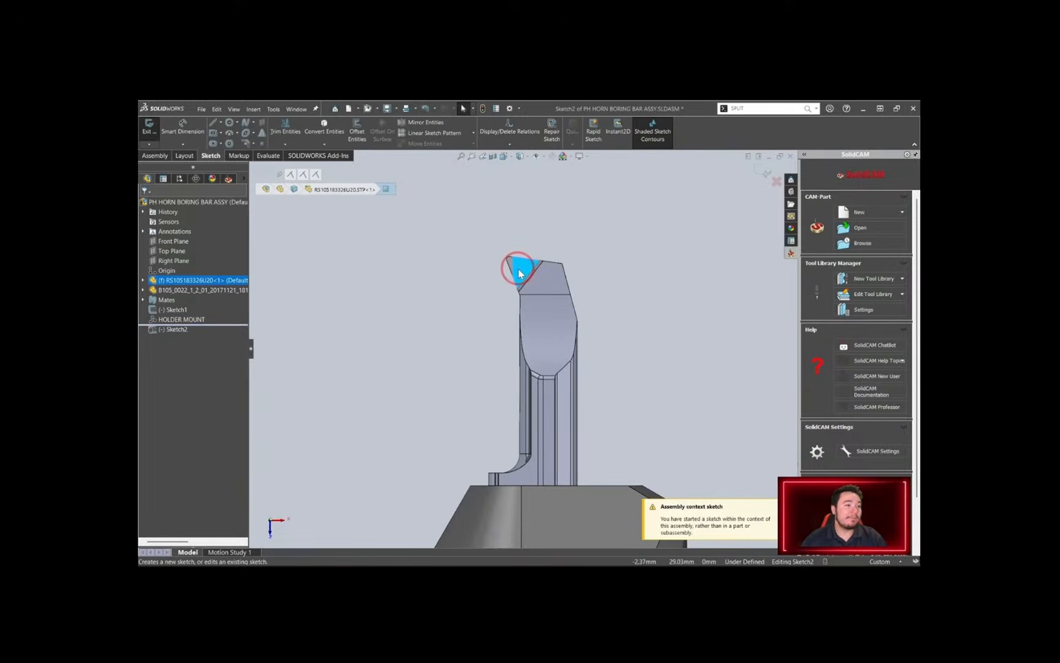
# Sketch a line along the triangular tip face's diagonal edge, joining both corners next to the chip-breaker step
pyautogui.scroll(-3, 521, 286)
pyautogui.scroll(-6, 524, 283)
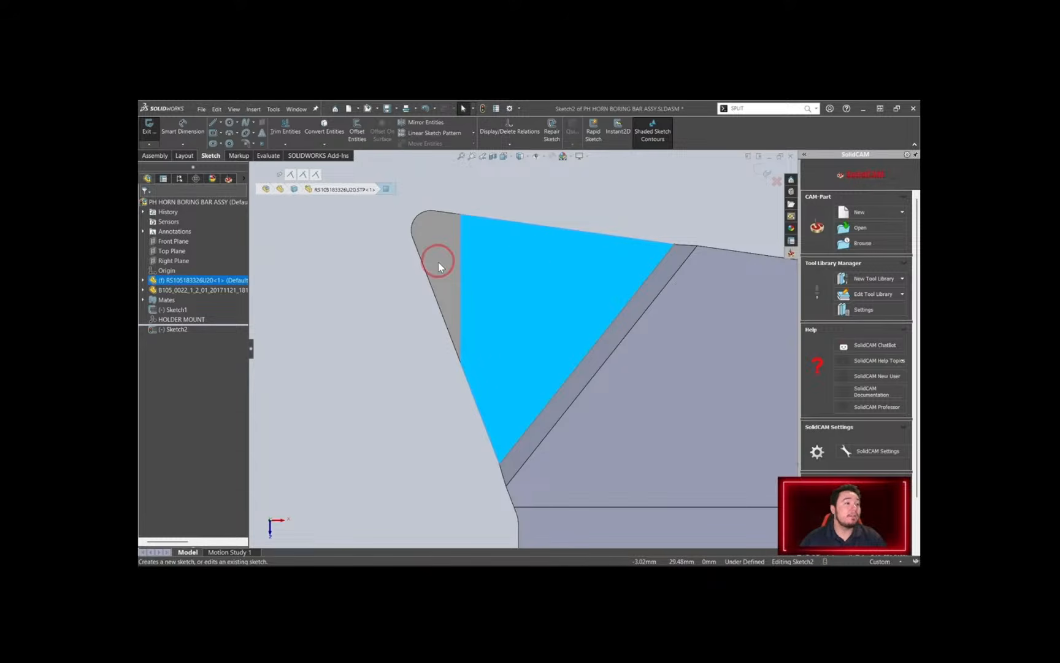
pyautogui.click(420, 457)
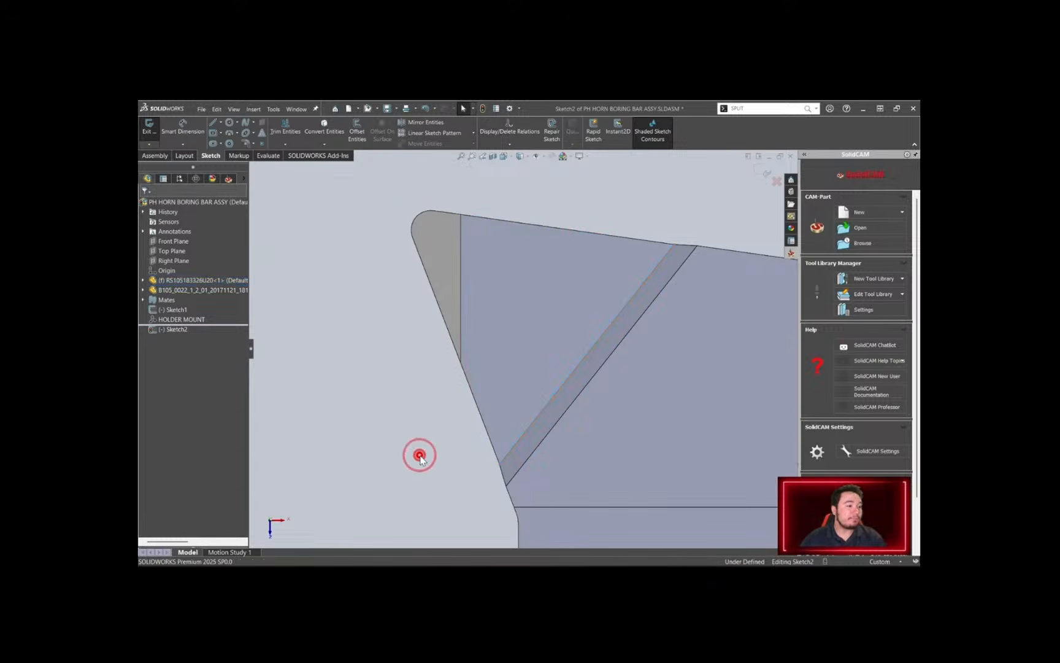
pyautogui.moveTo(425, 436); pyautogui.dragTo(386, 443, button='right')
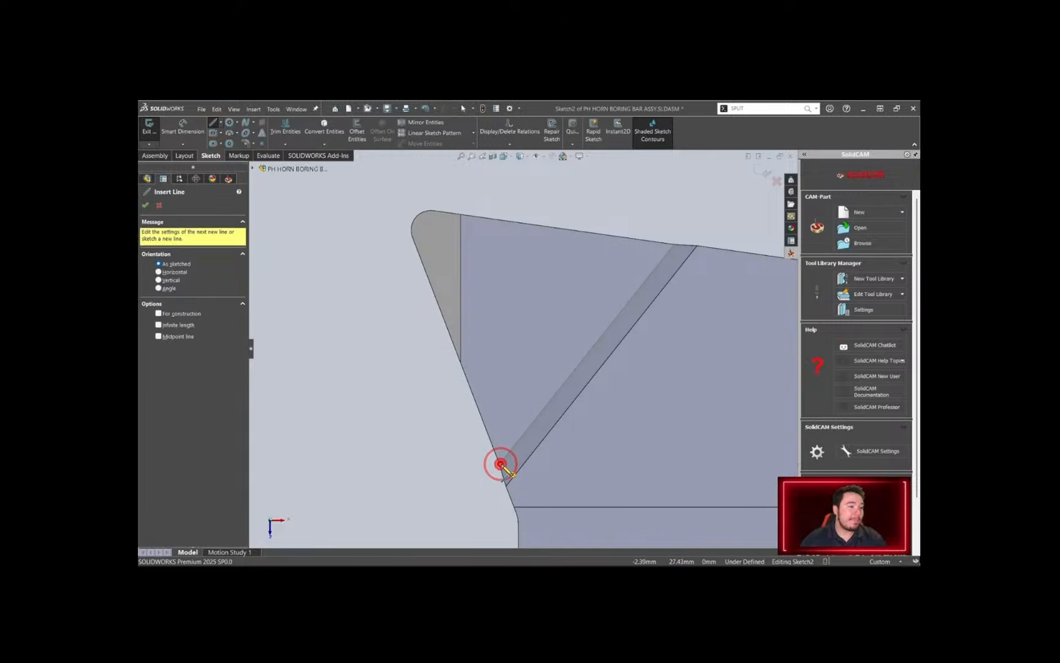
pyautogui.moveTo(501, 464); pyautogui.dragTo(673, 244)
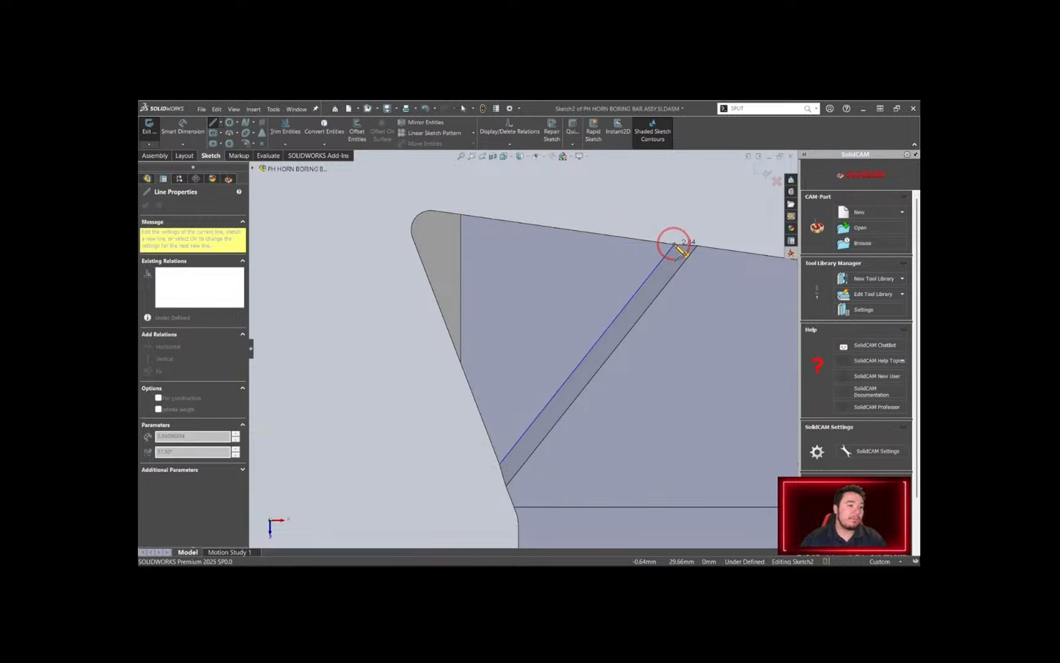
pyautogui.click(674, 245)
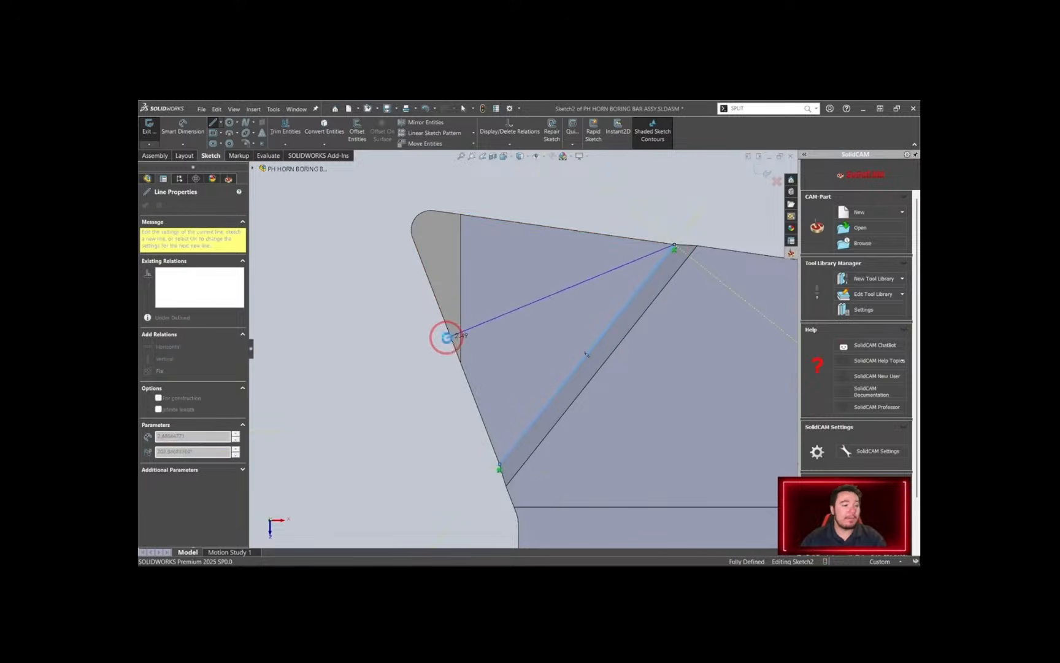
pyautogui.press('Escape')
# Sketch a line from the diagonal line's midpoint to the centre of the tip's nose radius
pyautogui.press('l')
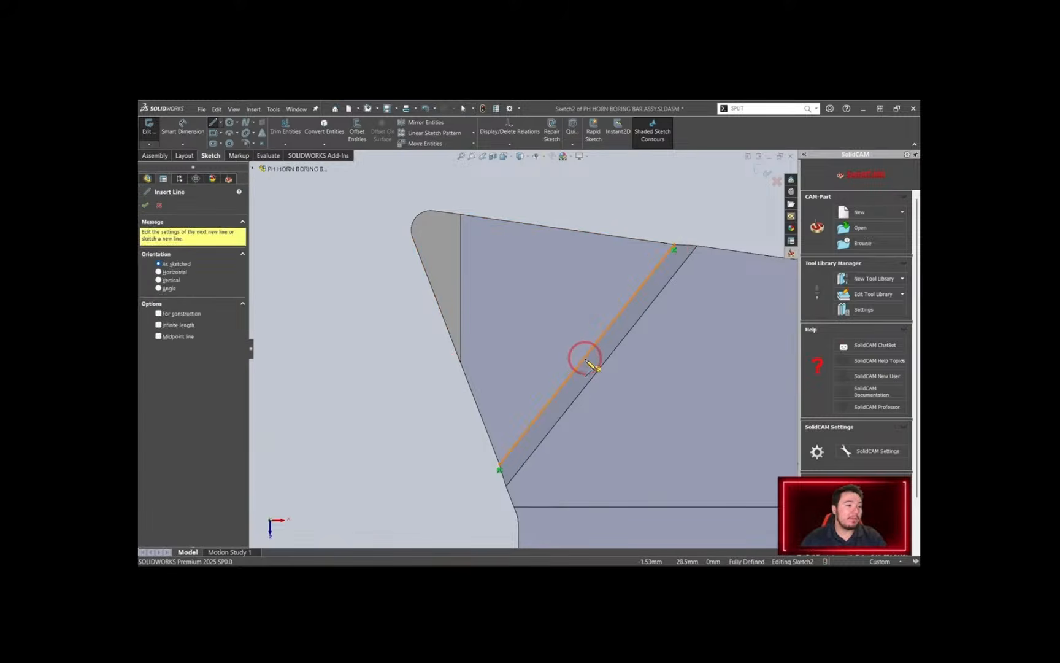
pyautogui.click(586, 356)
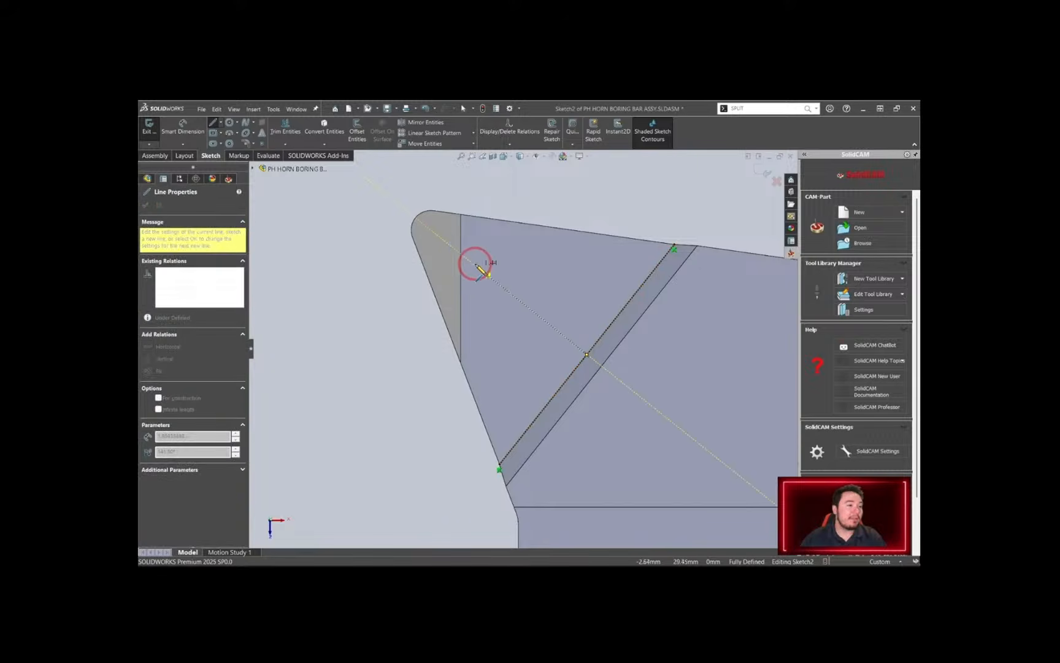
pyautogui.click(432, 230)
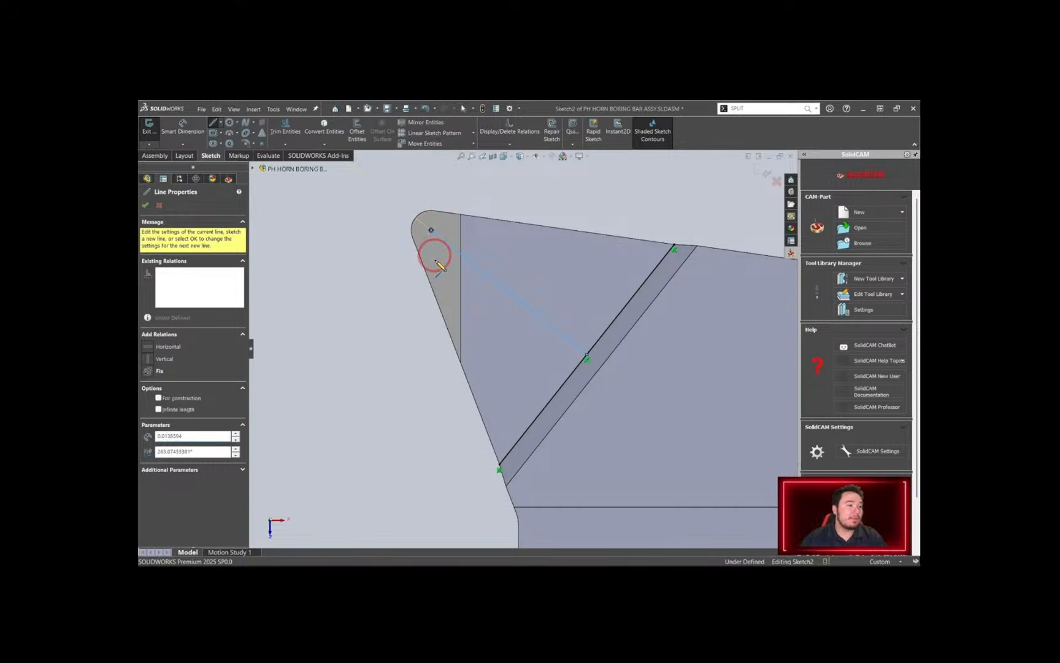
pyautogui.press('Escape')
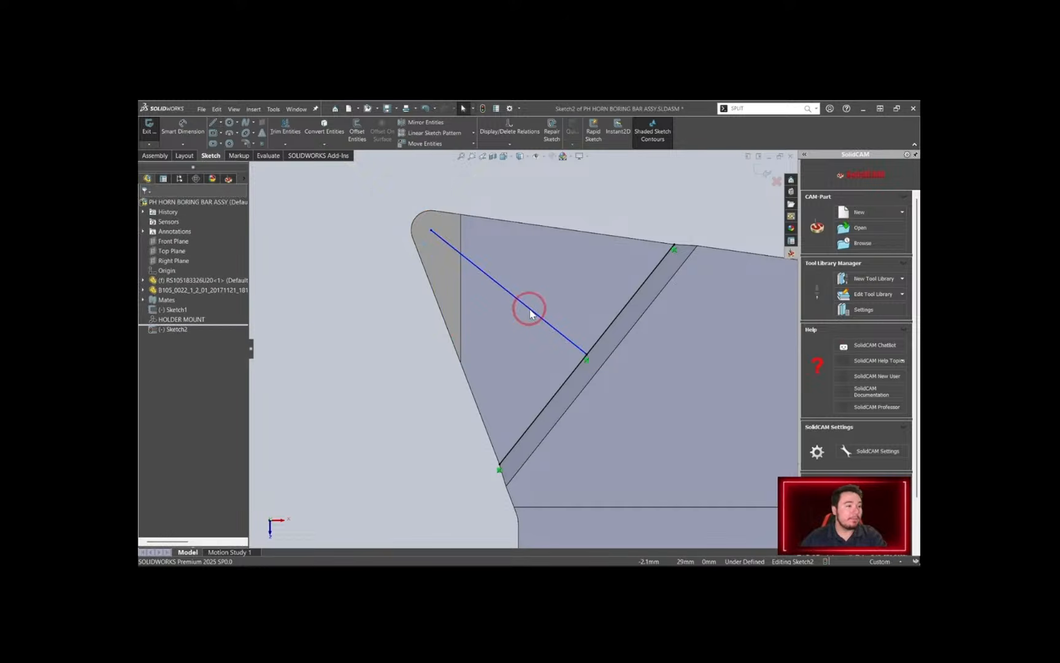
# Make the midpoint line perpendicular to the diagonal line and exit the sketch
pyautogui.click(526, 308)
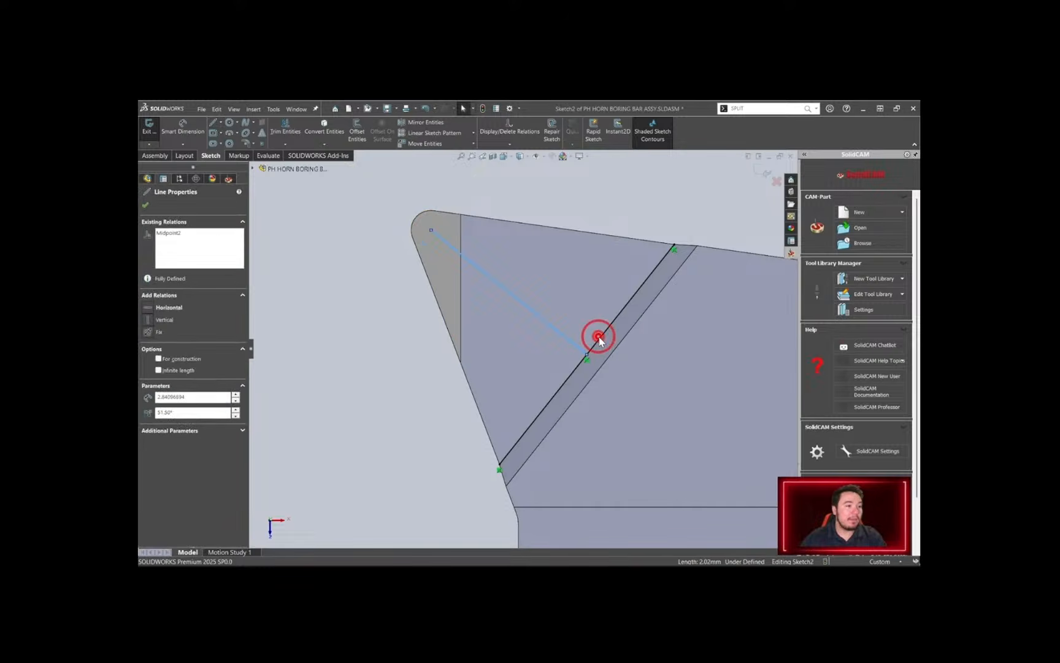
pyautogui.keyDown('ctrl'); pyautogui.click(600, 341); pyautogui.keyUp('ctrl')
pyautogui.click(655, 303)
pyautogui.scroll(4, 454, 346)
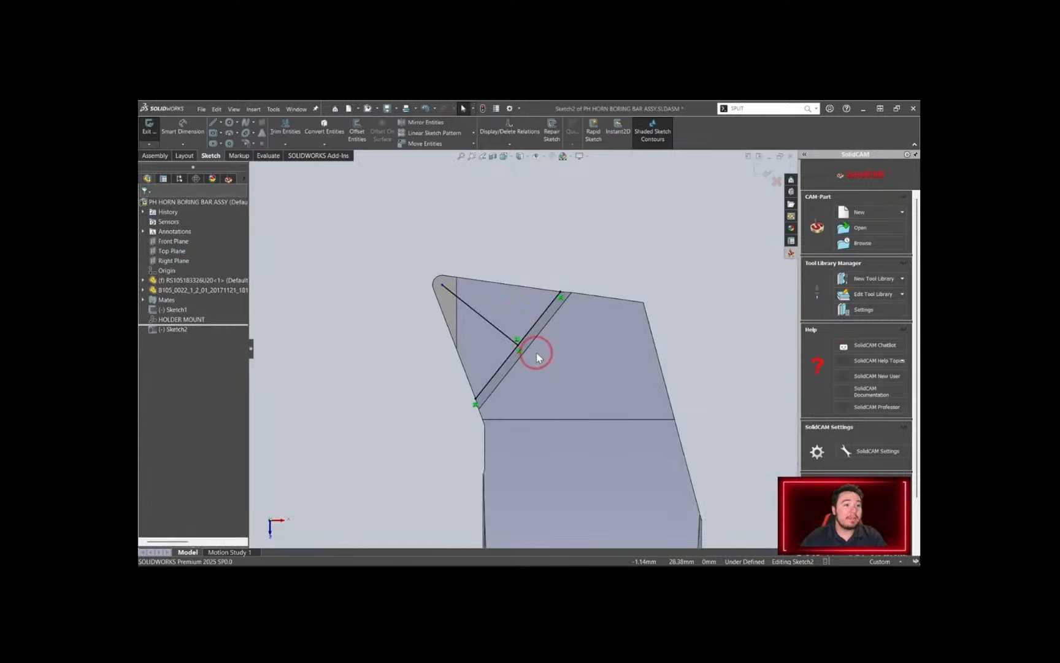
pyautogui.click(764, 175)
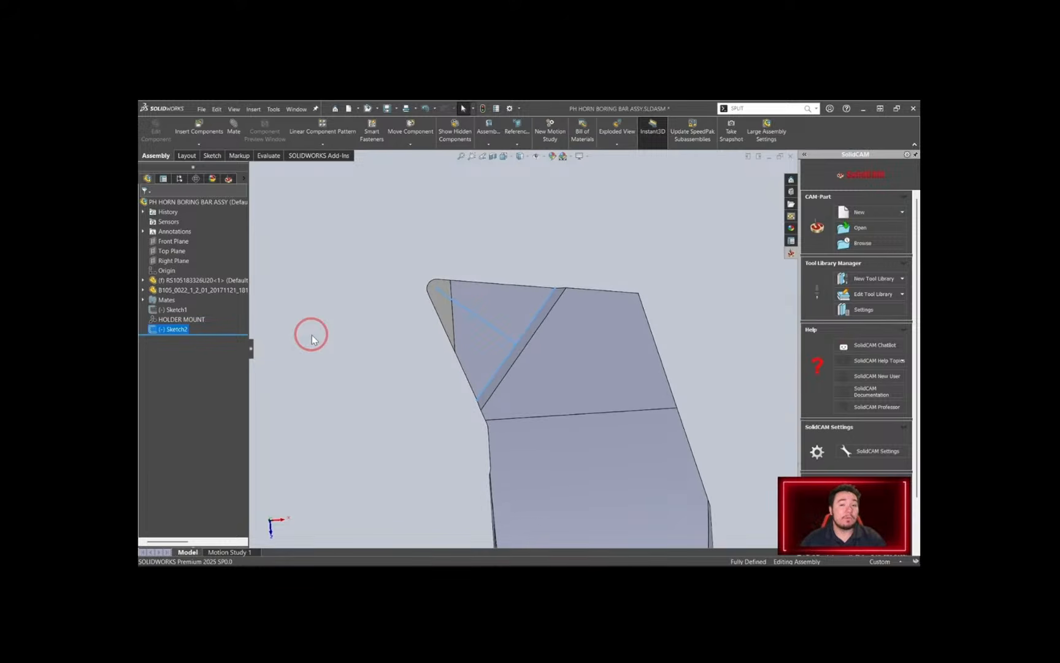
# Start a coordinate system with its origin at the diagonal sketch line's midpoint and clear the X axis reference
pyautogui.click(518, 132)
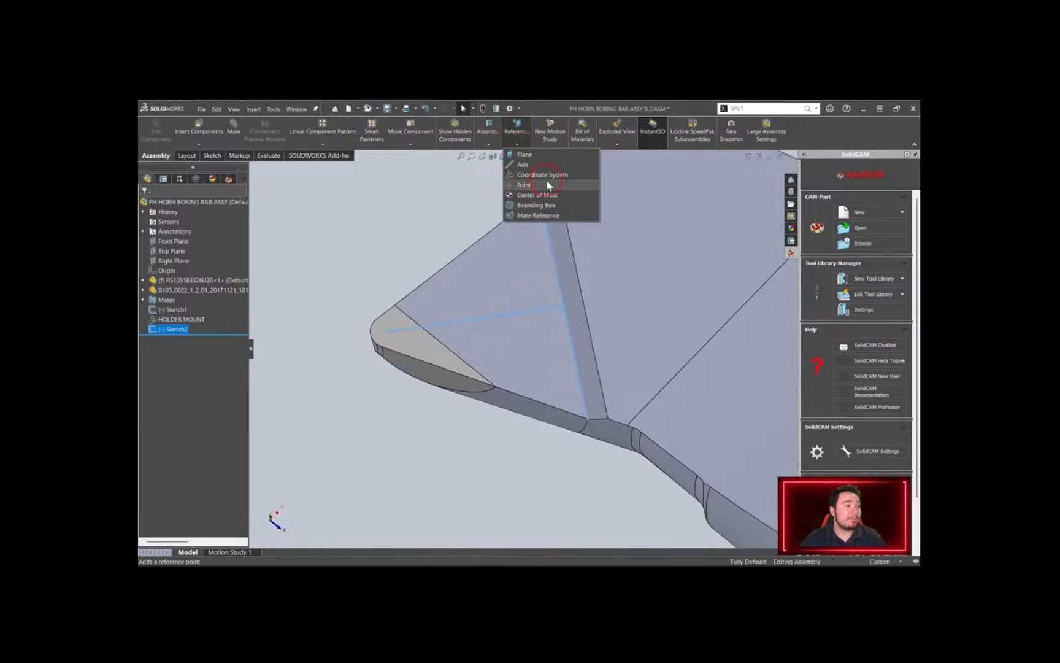
pyautogui.click(556, 174)
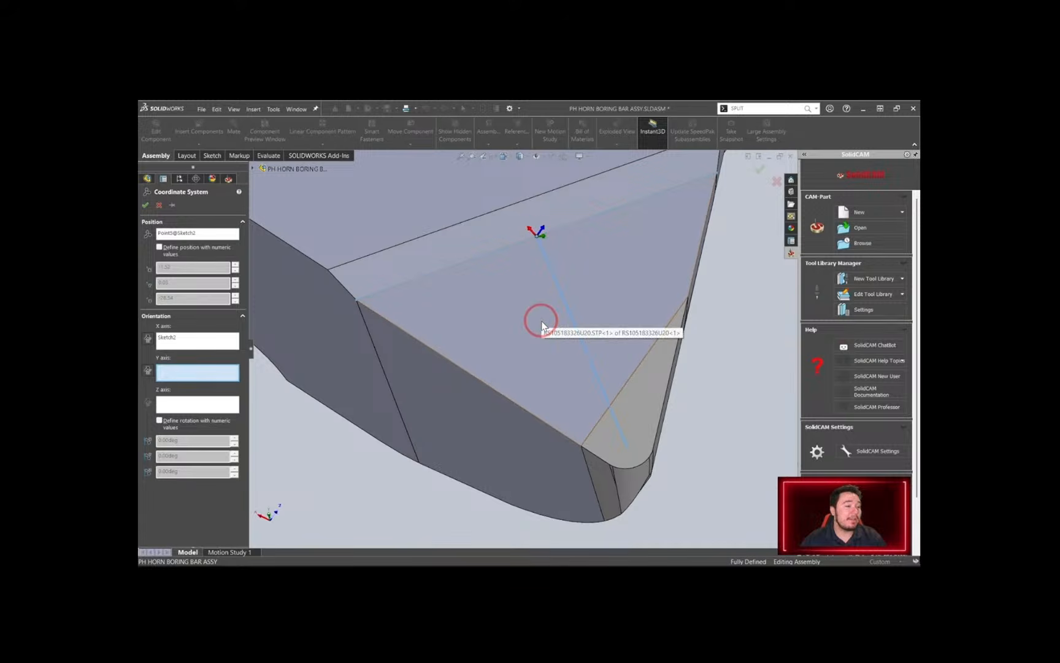
pyautogui.moveTo(518, 319); pyautogui.dragTo(500, 310, button='middle')
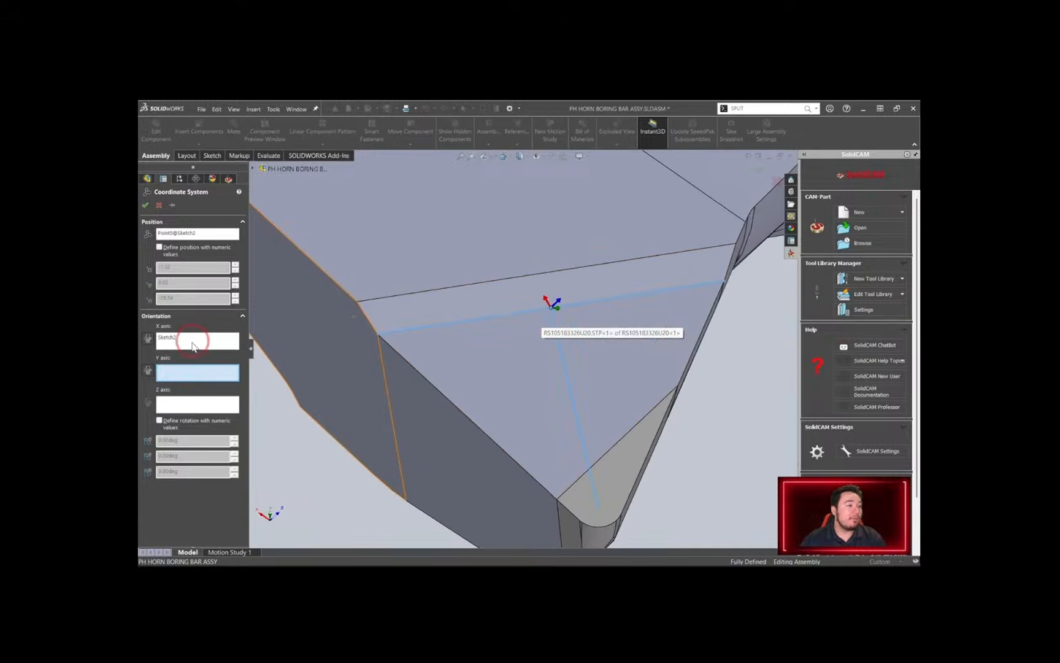
pyautogui.click(177, 345)
pyautogui.rightClick(190, 347)
pyautogui.click(209, 347)
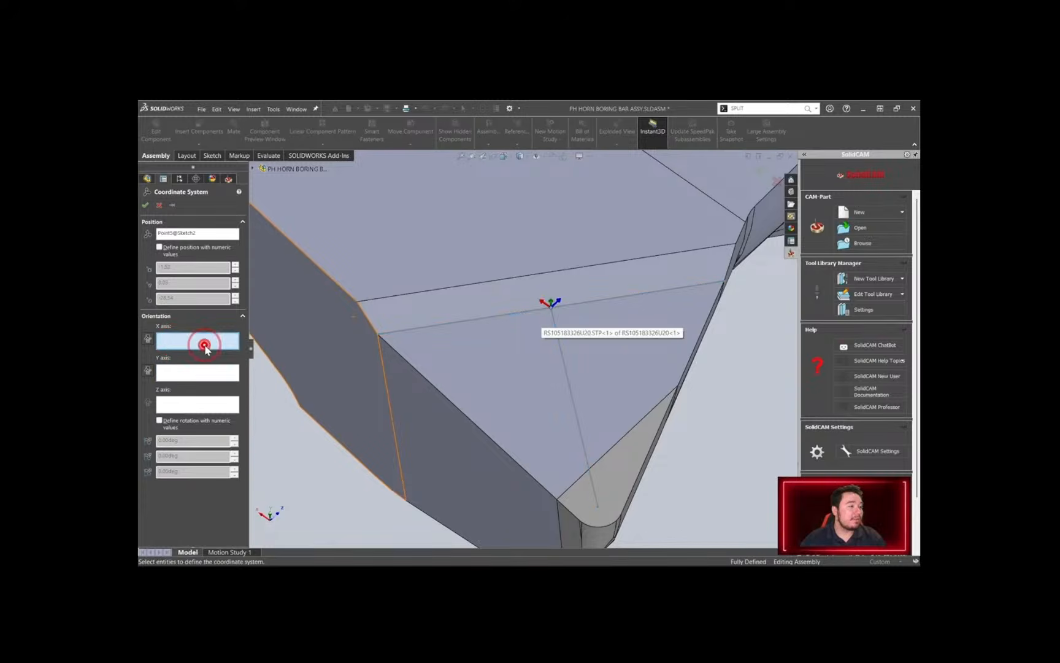
# Orient the coordinate system with Z on the triangular tip face and X along the perpendicular sketch line, reversed away from the nose, and accept it
pyautogui.click(171, 405)
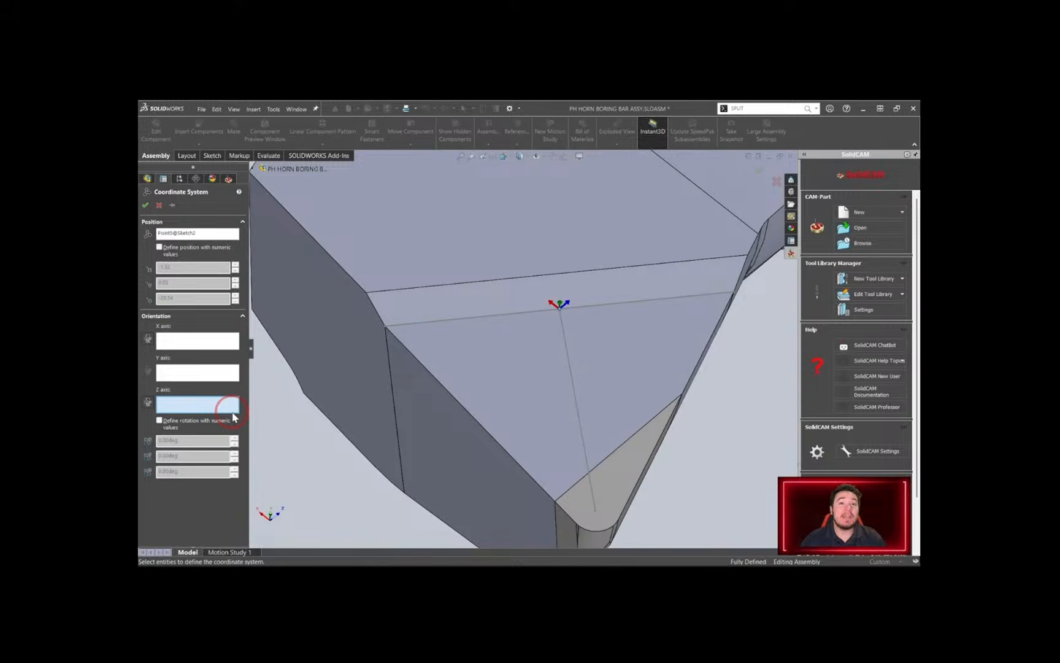
pyautogui.moveTo(266, 377); pyautogui.dragTo(252, 371, button='middle')
pyautogui.click(208, 405)
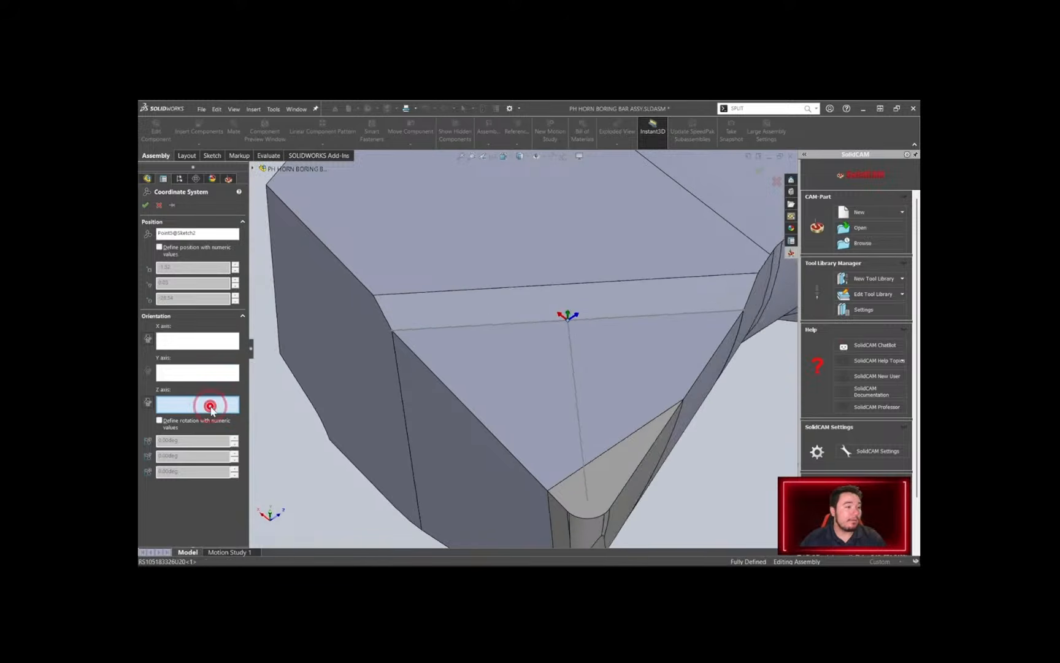
pyautogui.click(519, 347)
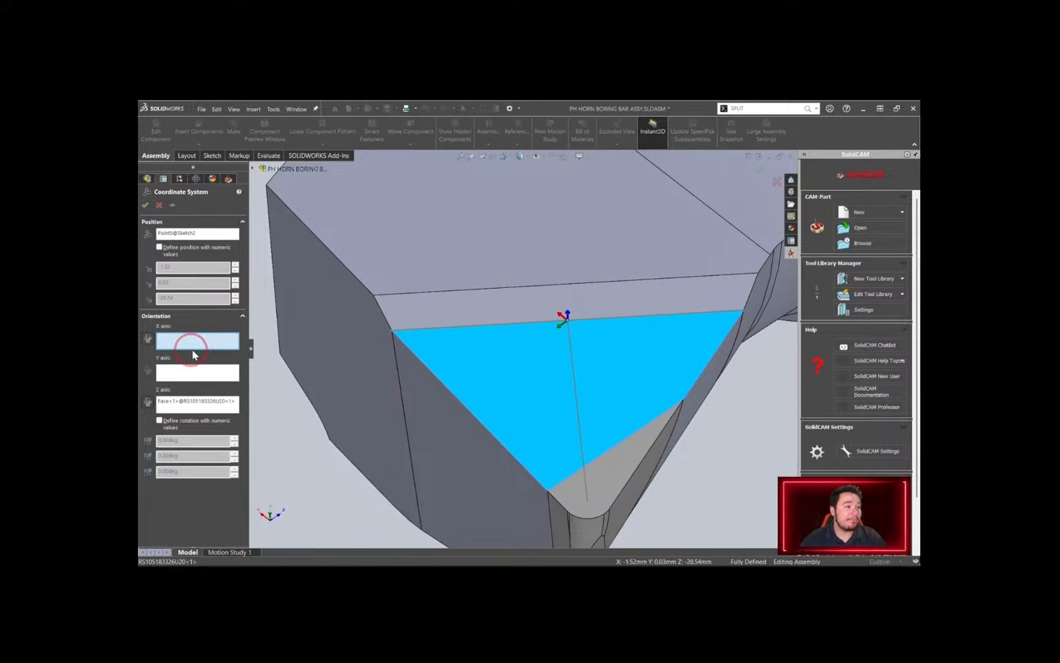
pyautogui.click(578, 424)
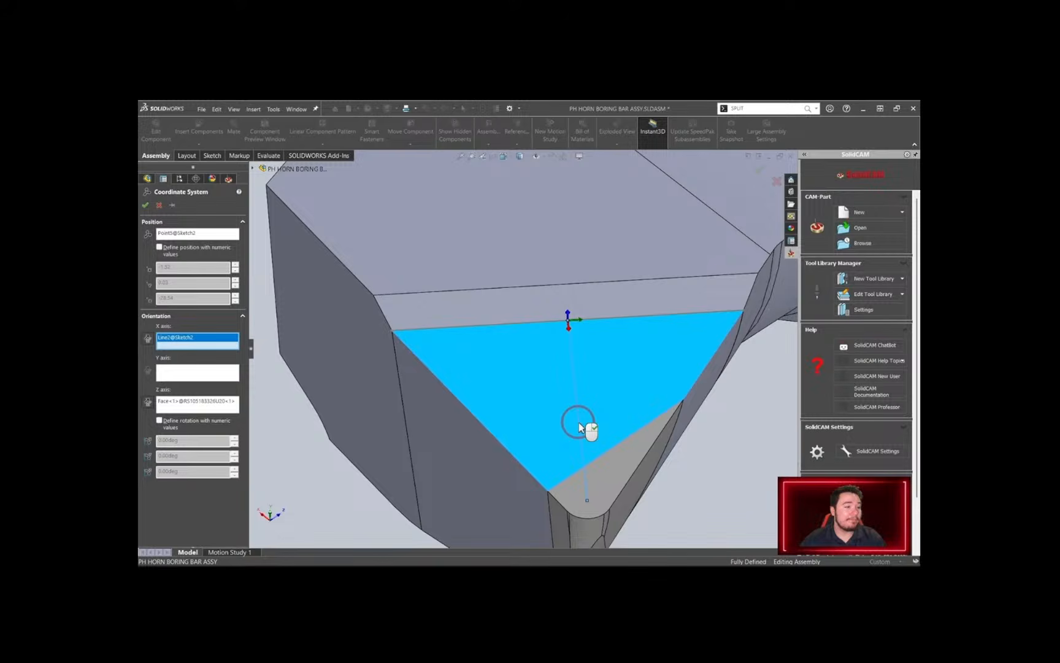
pyautogui.click(189, 375)
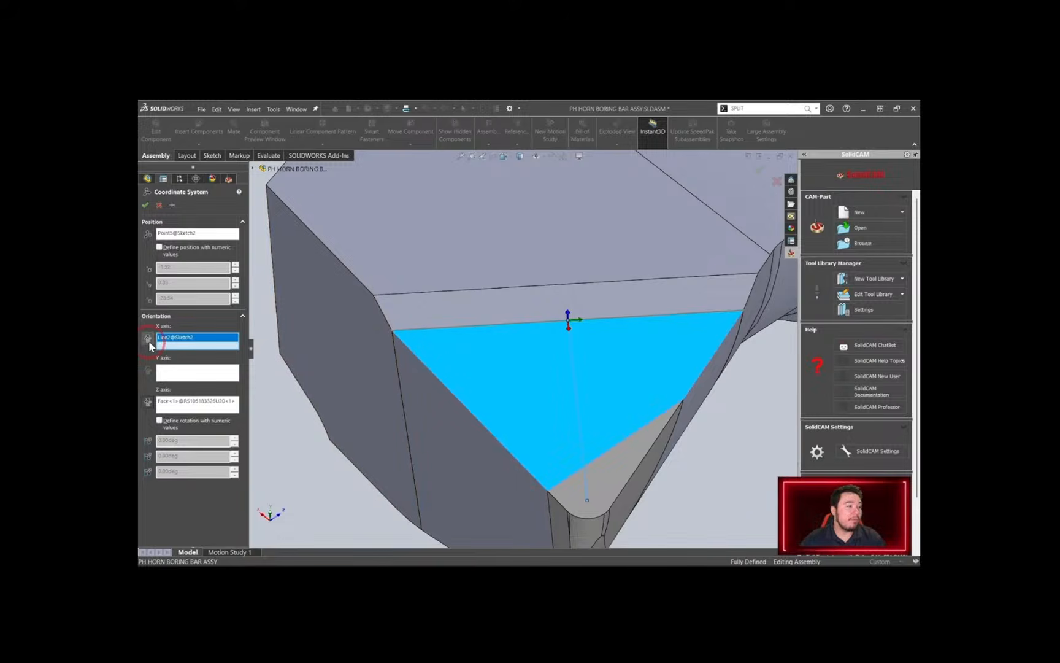
pyautogui.moveTo(457, 432); pyautogui.dragTo(457, 425, button='middle')
pyautogui.moveTo(475, 329); pyautogui.dragTo(499, 338, button='middle')
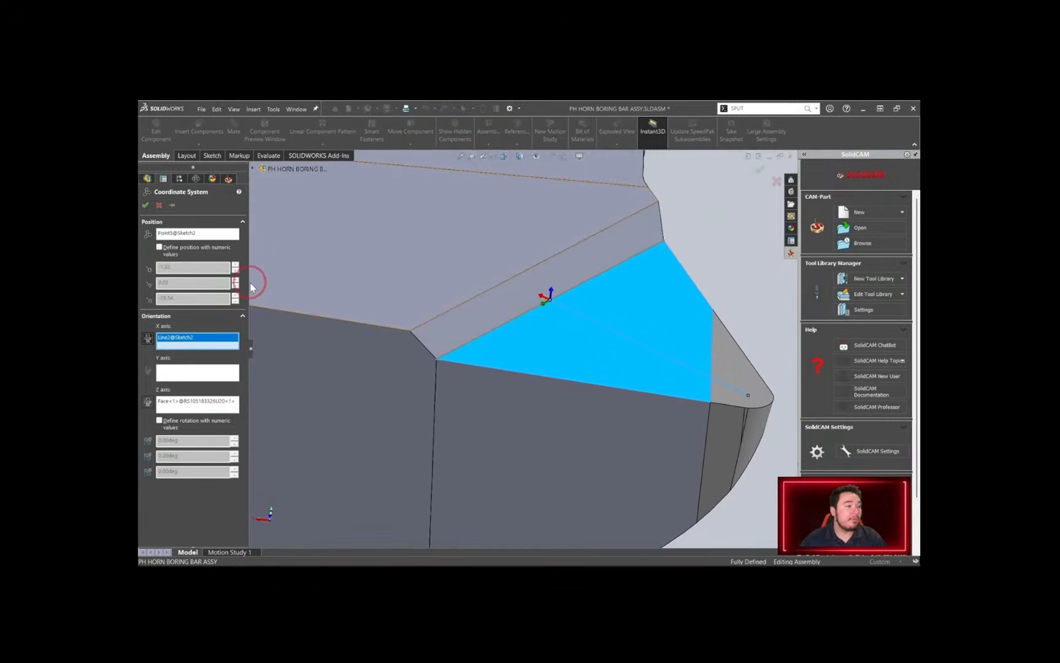
pyautogui.click(145, 205)
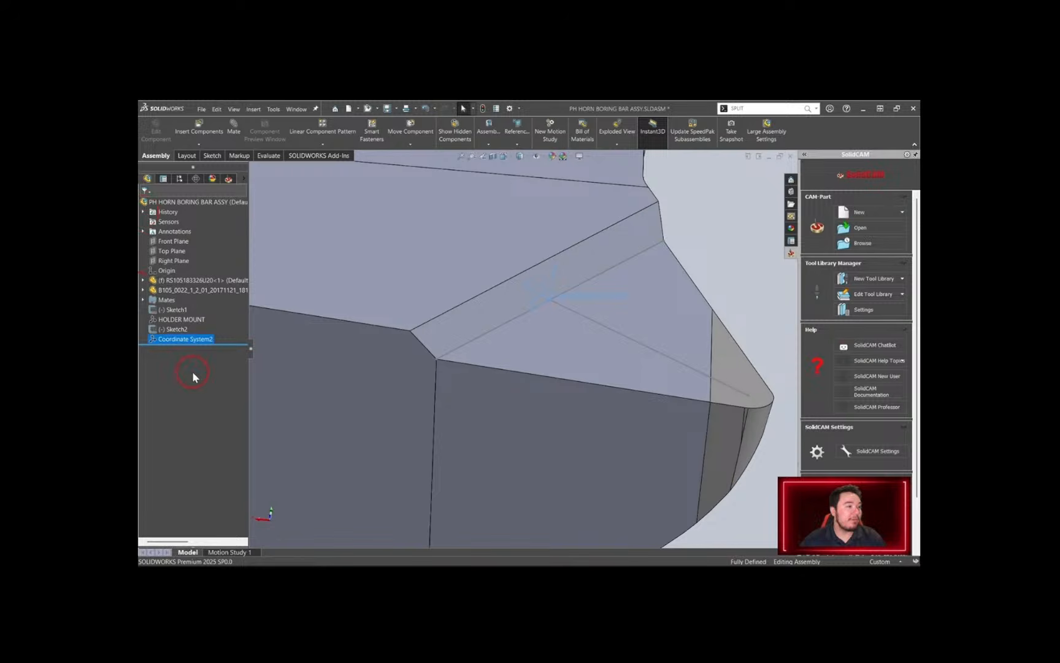
# Rename the new coordinate system INSERT MOUNT and save the assembly
pyautogui.rightClick(196, 342)
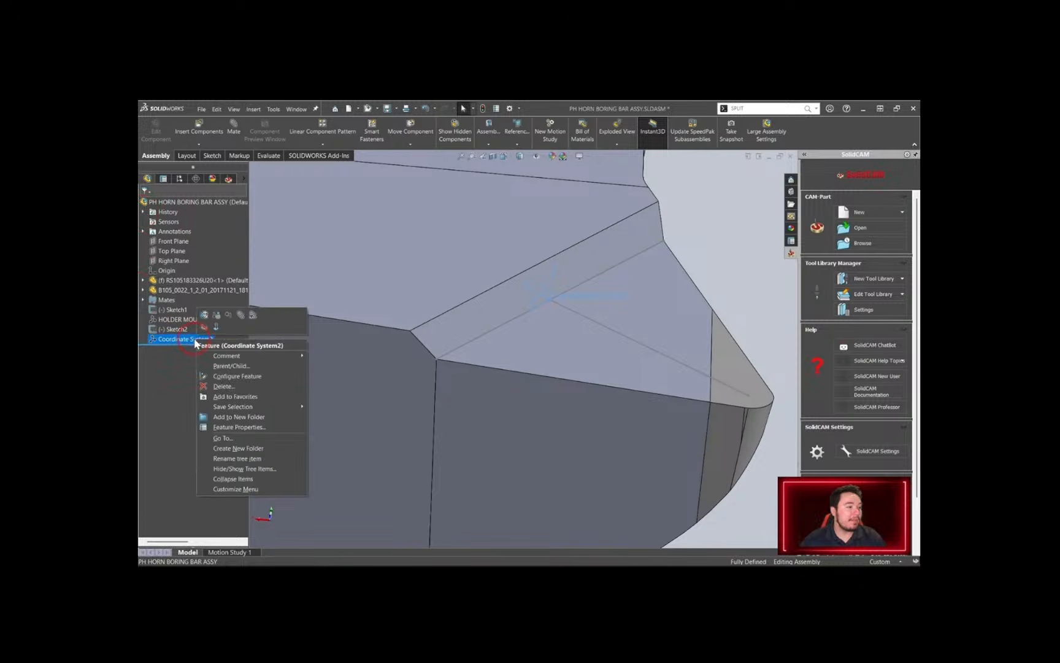
pyautogui.click(245, 457)
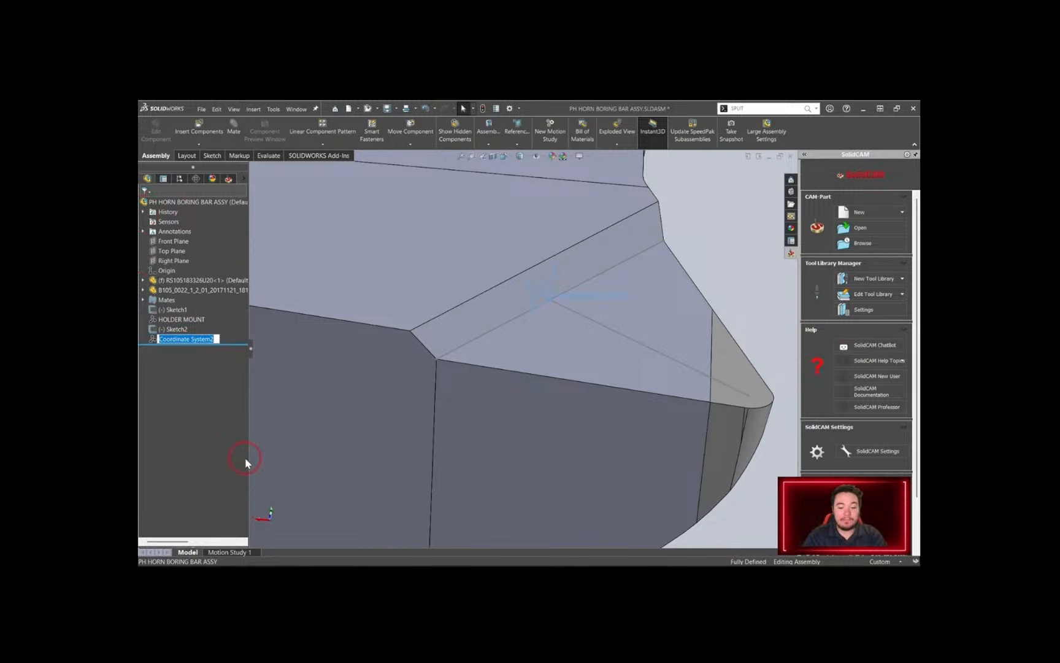
pyautogui.write('INSERT MOUNT')
pyautogui.press('Return')
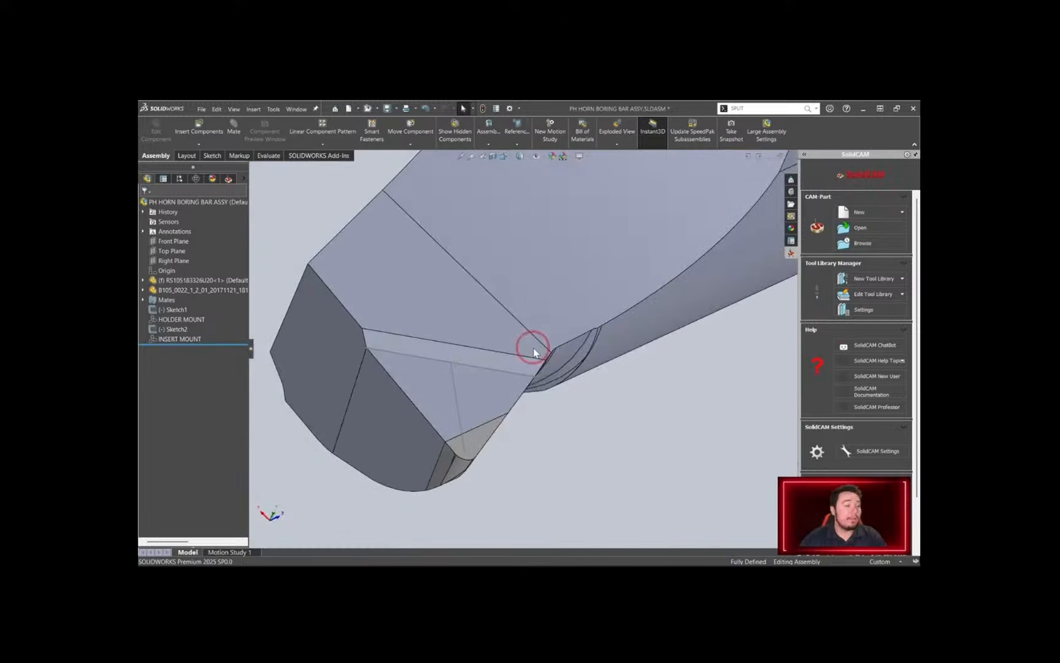
pyautogui.click(389, 112)
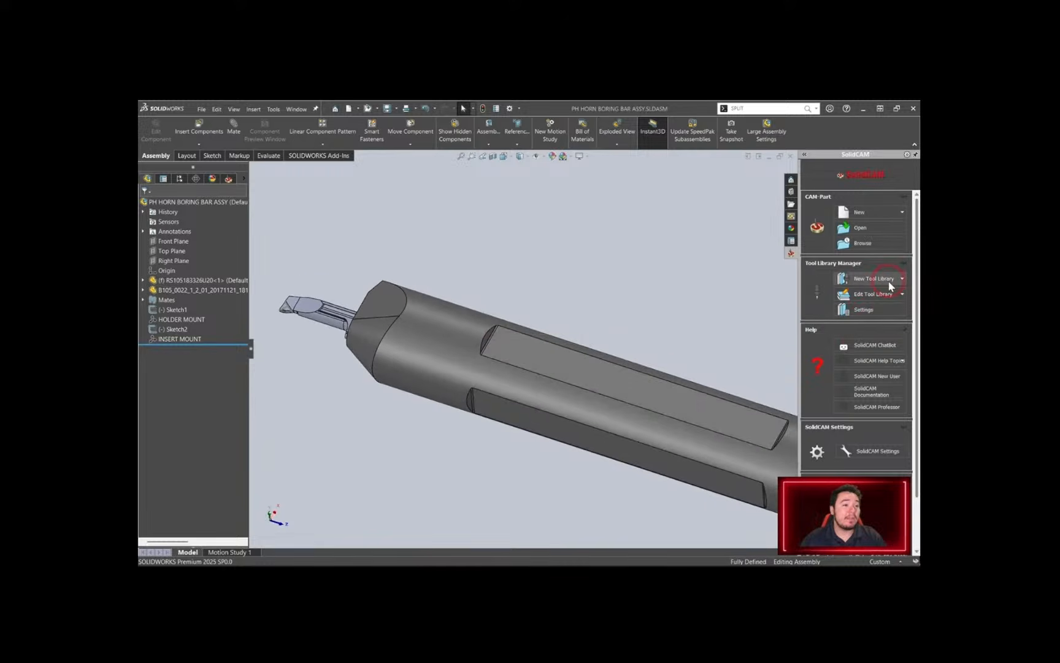
# Create a new Tool Assemblies library and save it under the name NIGHT CLASS in the Tools Libraries folder
pyautogui.click(890, 282)
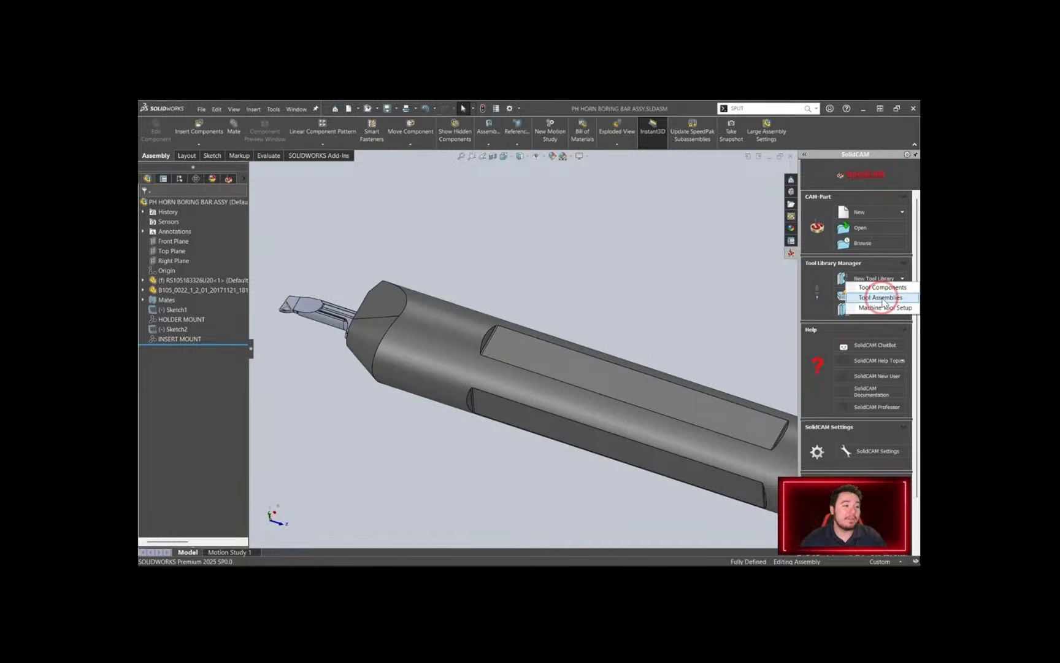
pyautogui.click(881, 298)
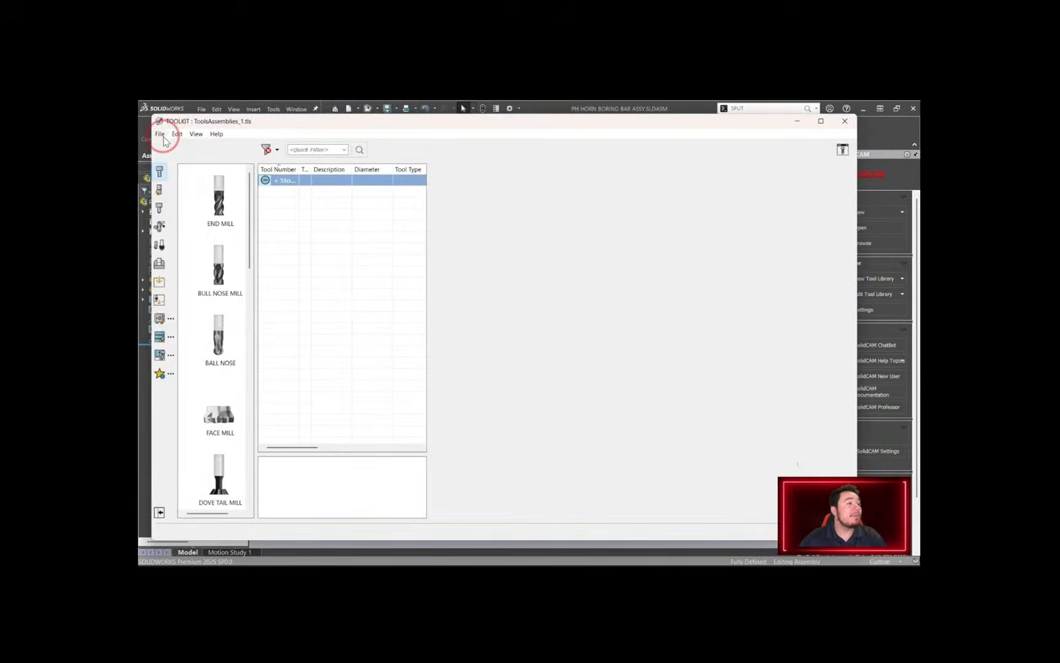
pyautogui.click(159, 133)
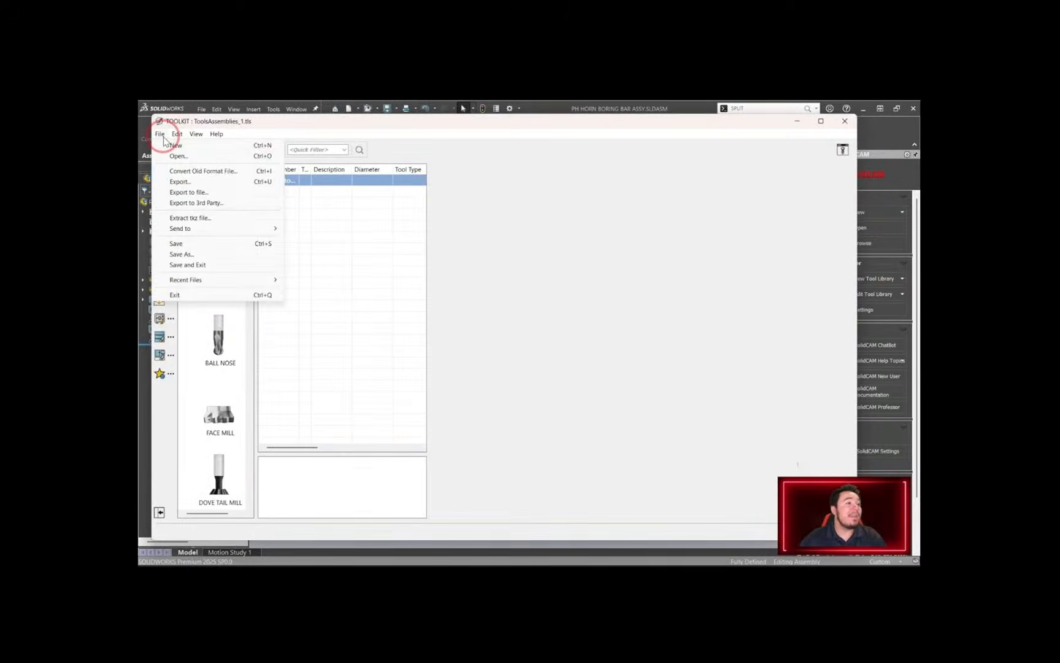
pyautogui.click(187, 255)
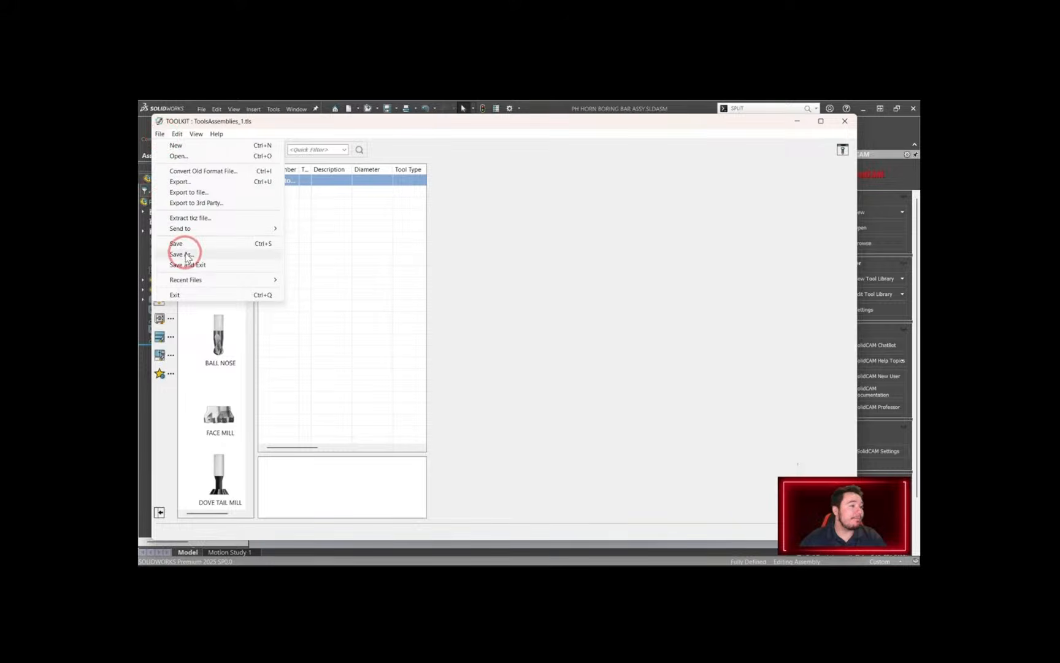
pyautogui.click(208, 253)
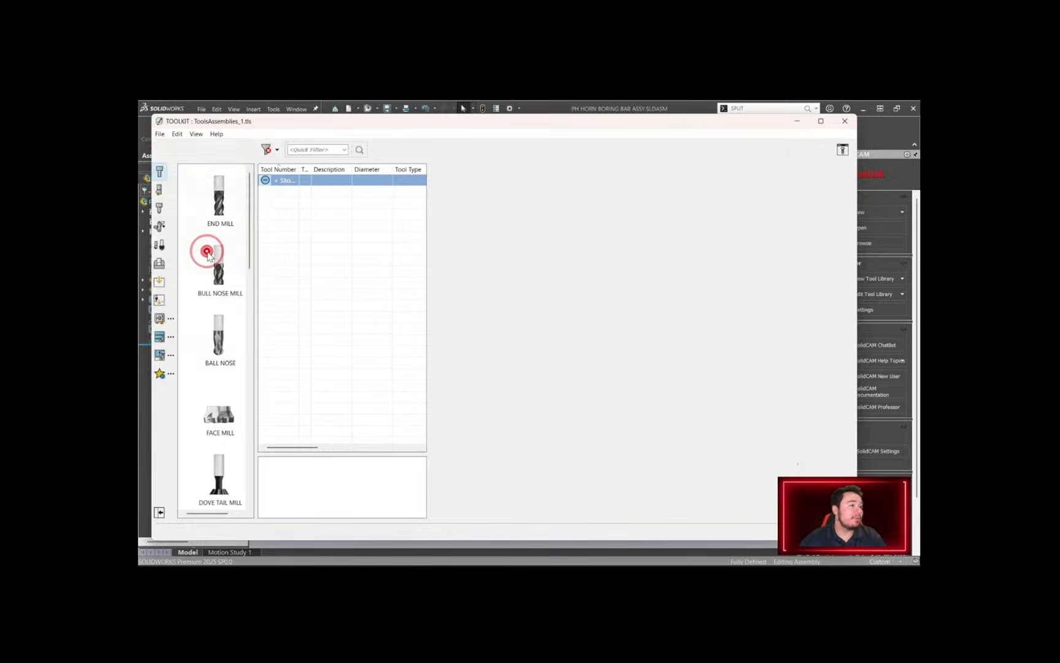
pyautogui.write('n')
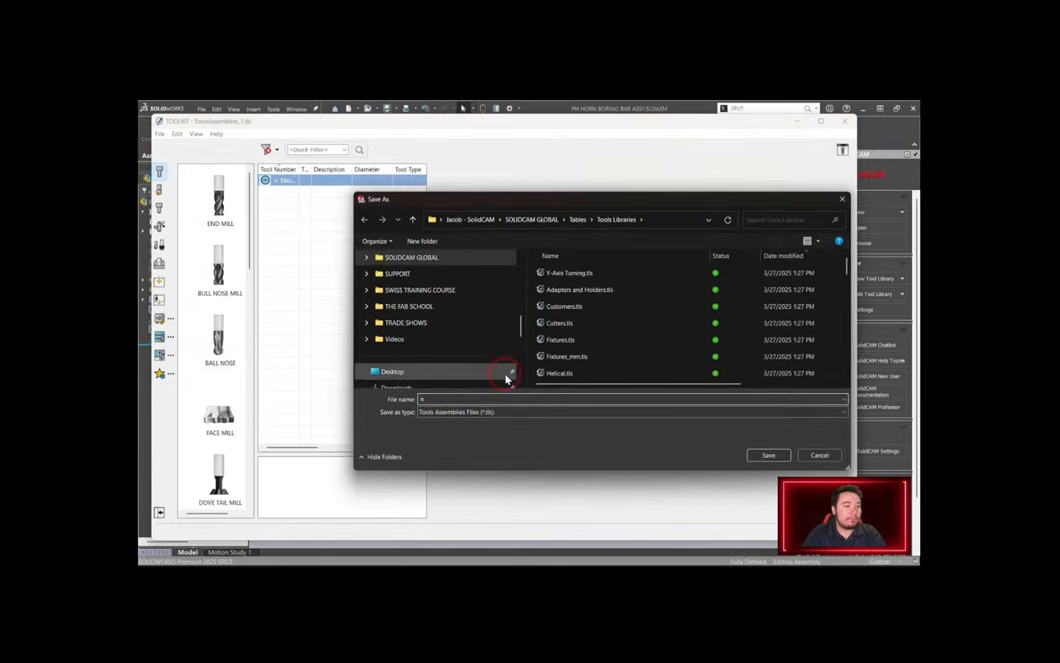
pyautogui.write('IGHT CLASS')
pyautogui.press('Return')
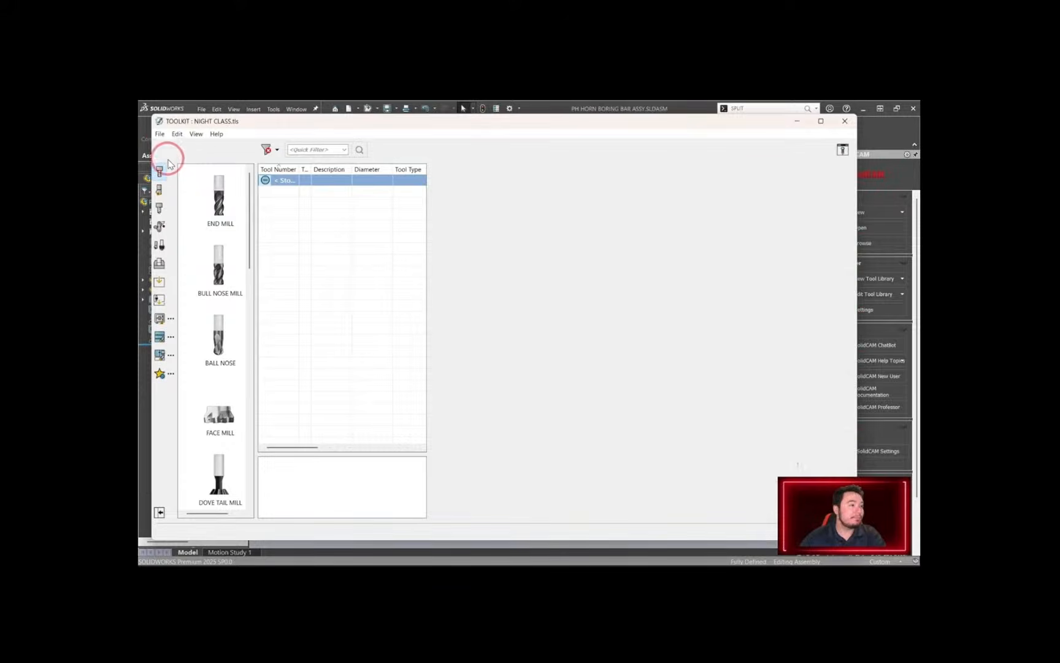
# Start importing the open assembly into the tool library as a CAD tool assembly and generate it as a turning tool
pyautogui.click(160, 302)
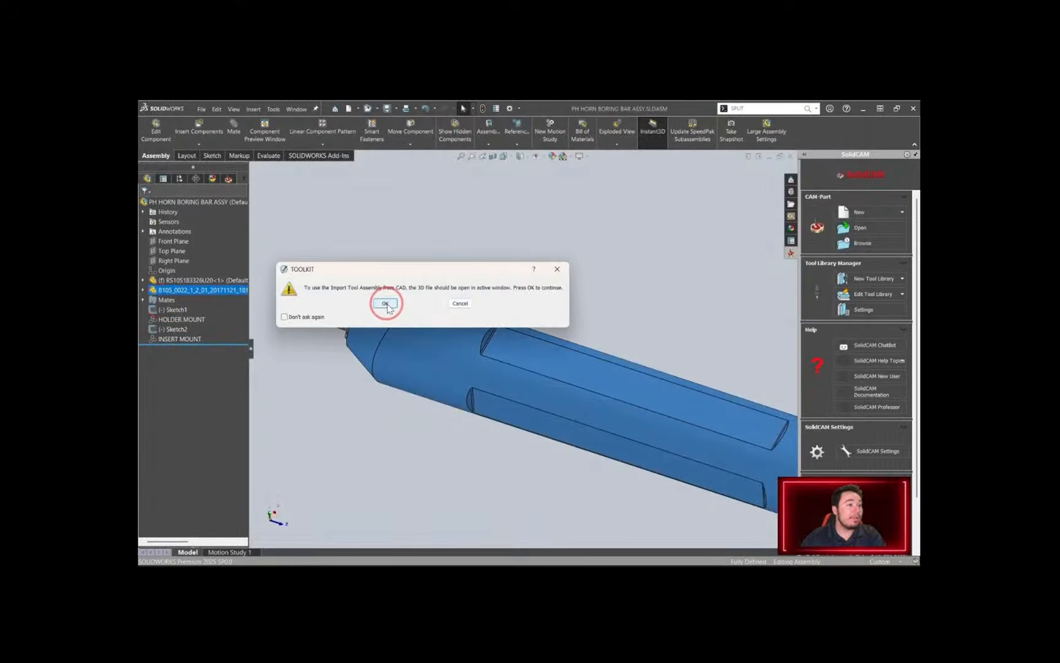
pyautogui.click(385, 303)
pyautogui.click(335, 211)
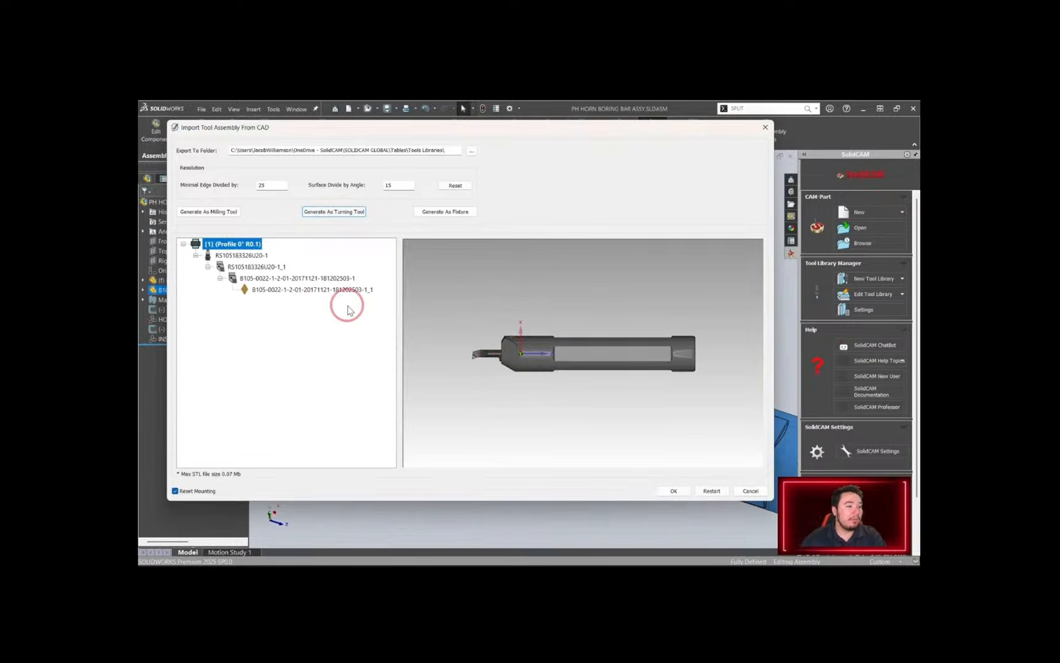
# Change both B105-0022 components, the clamping screw and the boring bar body, to holder type
pyautogui.moveTo(531, 367); pyautogui.dragTo(579, 343, button='middle')
pyautogui.moveTo(508, 380); pyautogui.dragTo(497, 378)
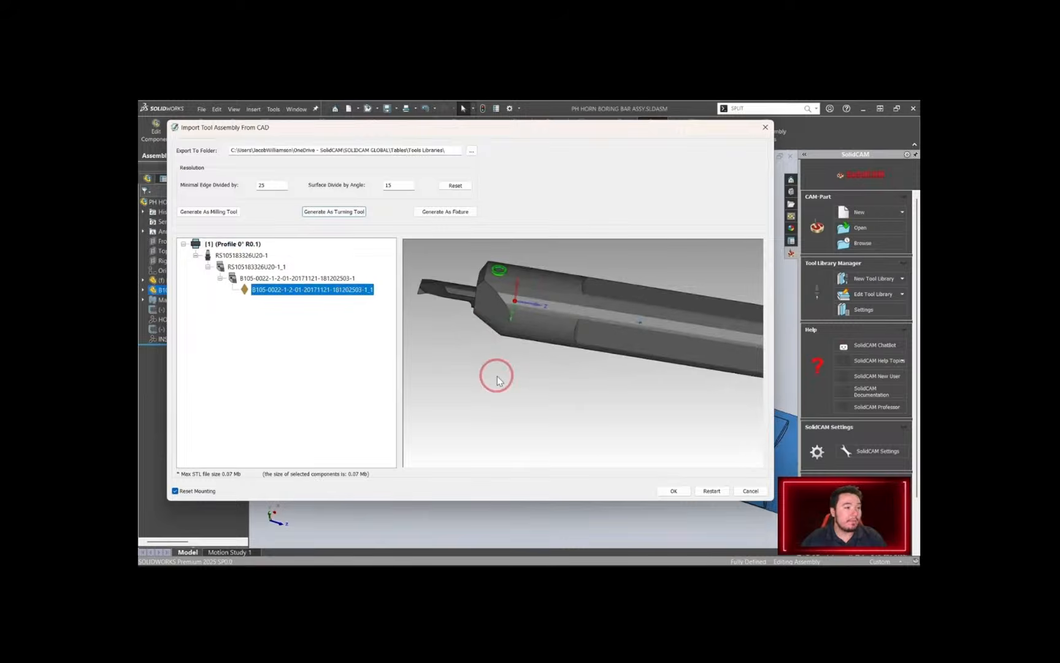
pyautogui.rightClick(274, 297)
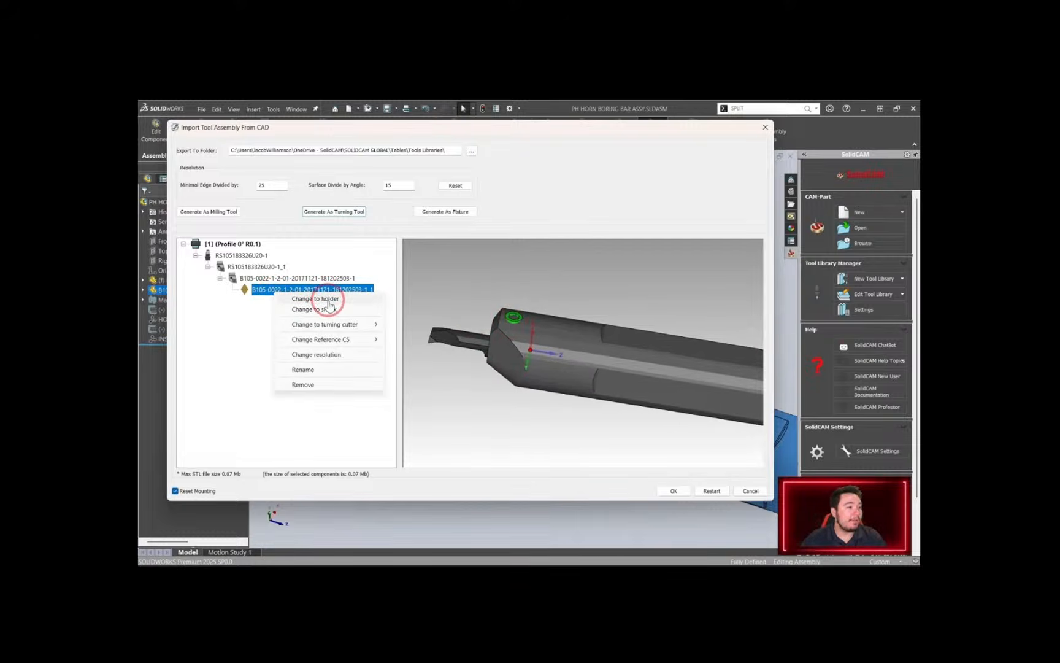
pyautogui.click(329, 299)
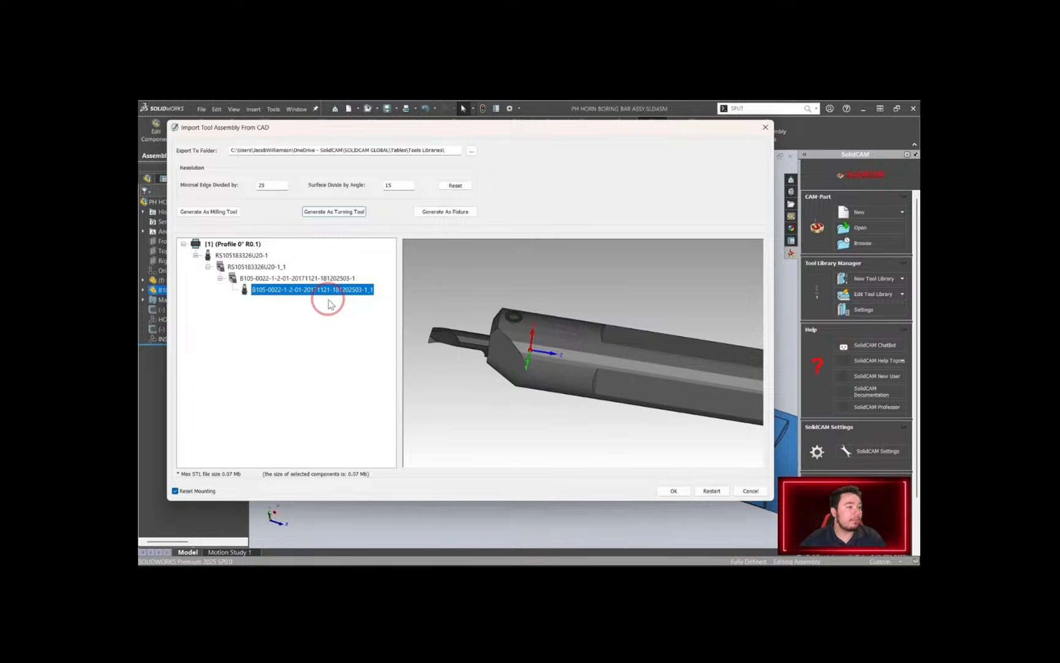
pyautogui.rightClick(283, 280)
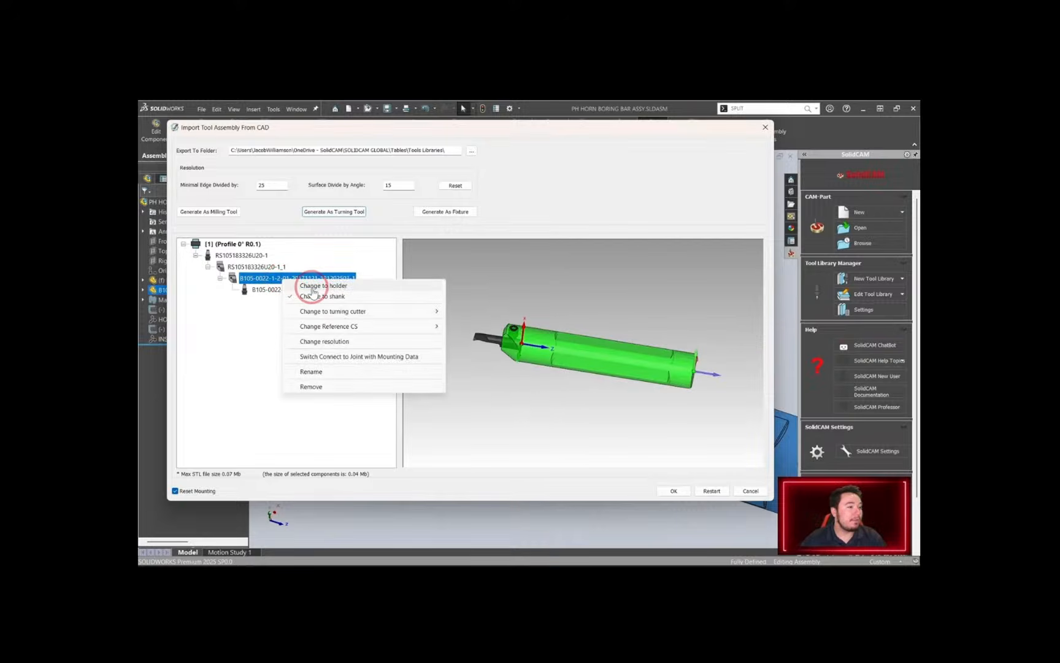
pyautogui.click(312, 287)
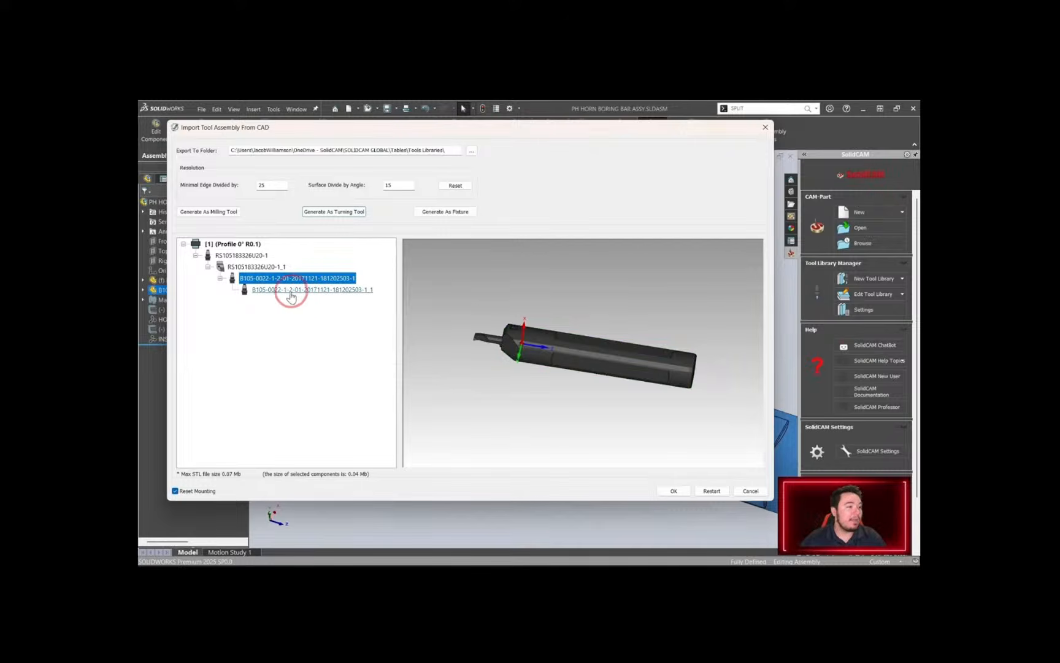
# Unite the two B105-0022 components, bar body and screw, into a single holder
pyautogui.click(289, 291)
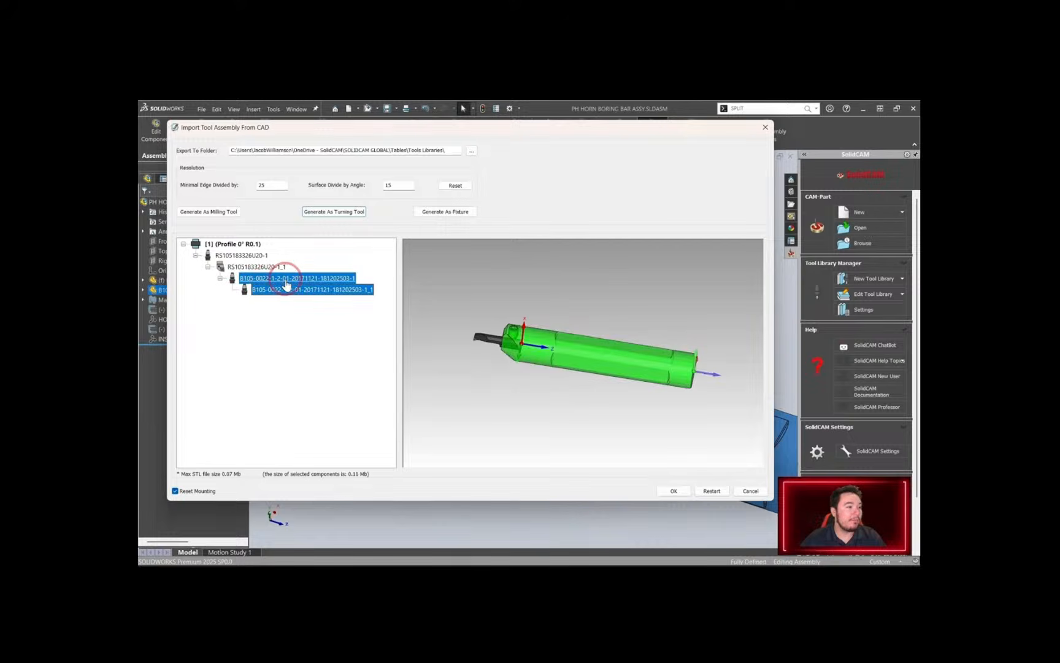
pyautogui.rightClick(282, 291)
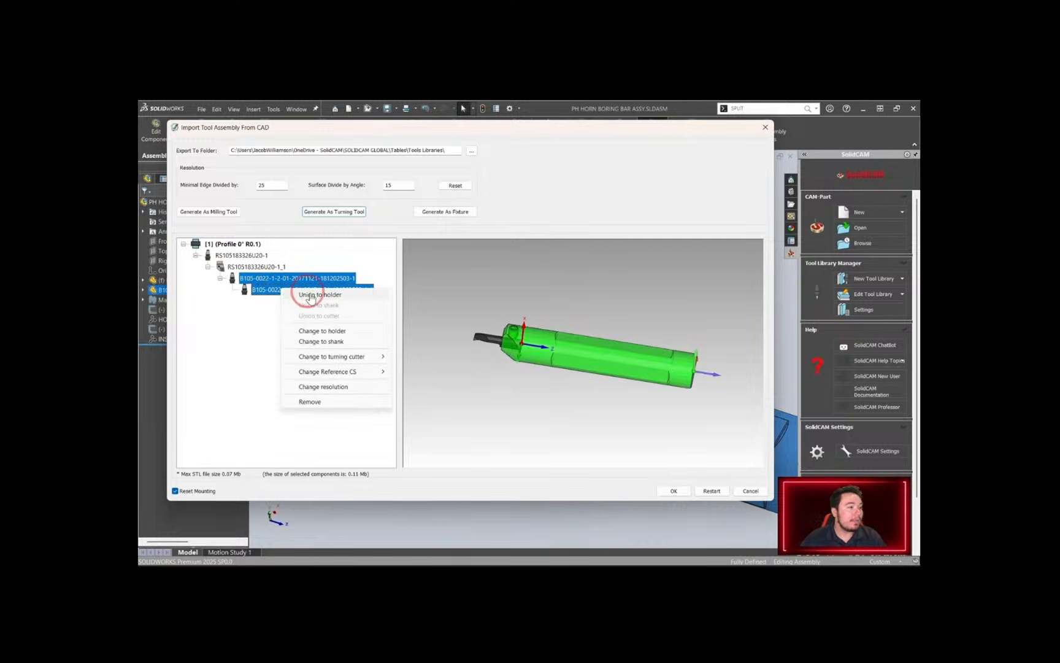
pyautogui.click(322, 295)
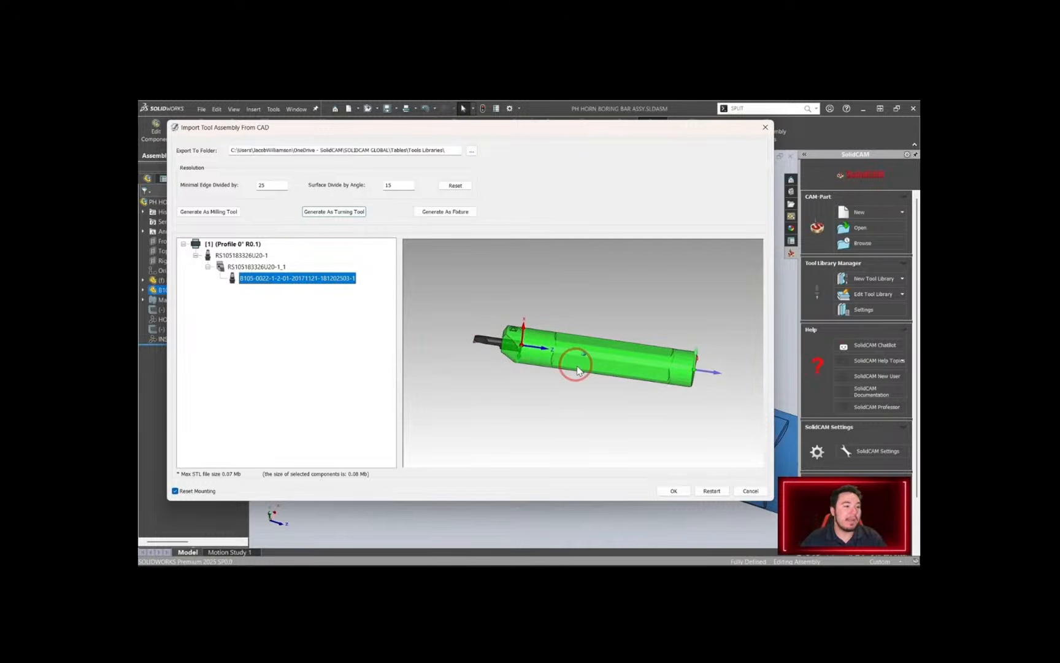
# Change the small cutting tip component RS105183326U20-1_1 from shank to turning cutter
pyautogui.scroll(5, 552, 371)
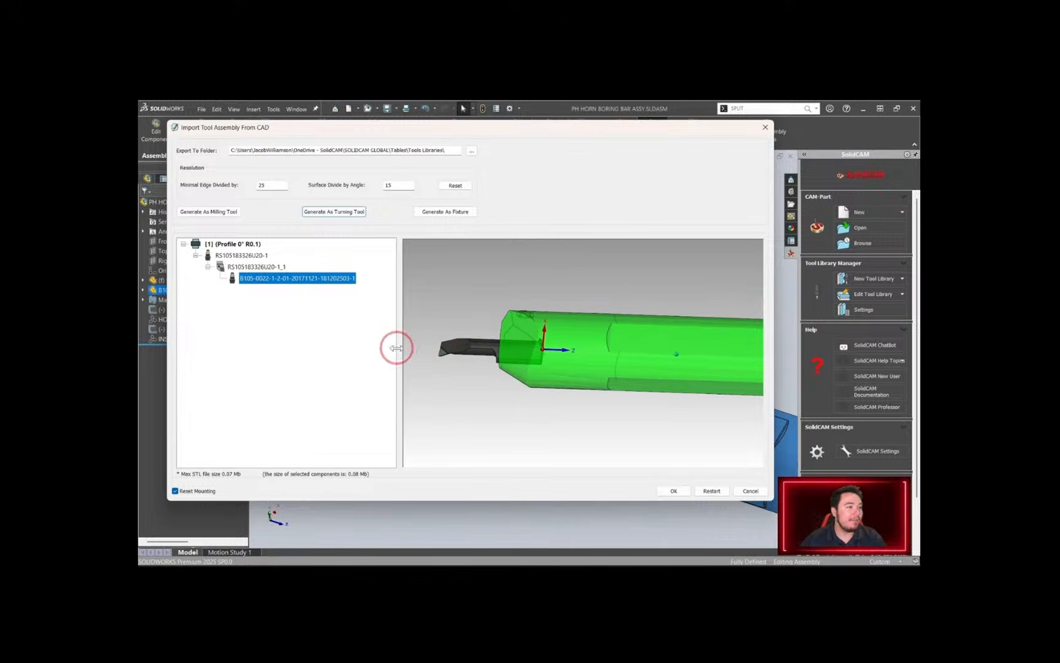
pyautogui.rightClick(249, 269)
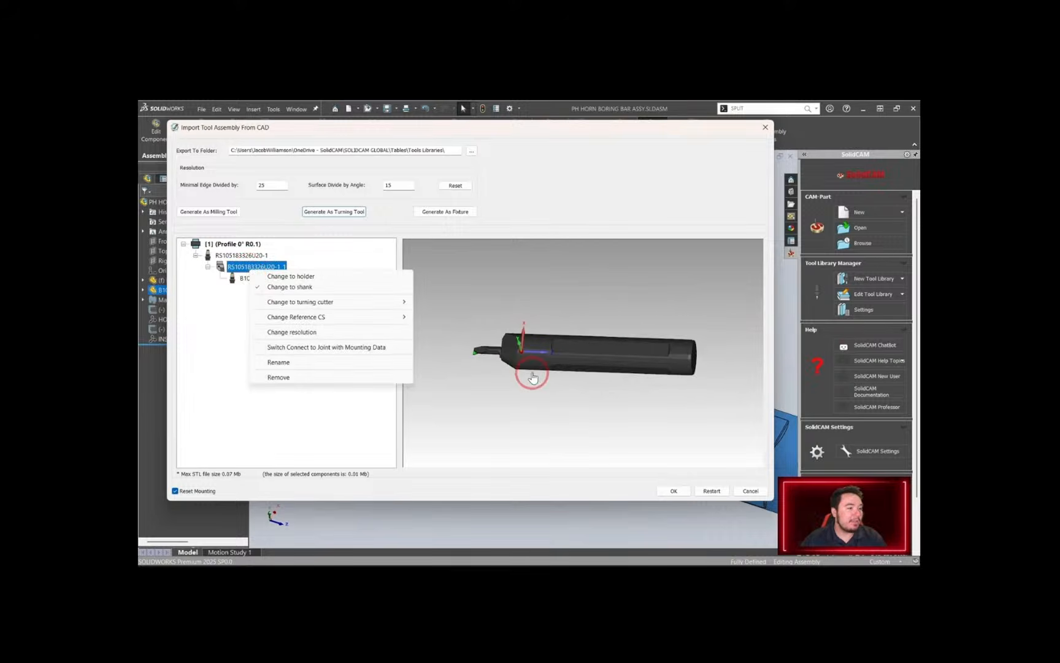
pyautogui.click(504, 368)
pyautogui.scroll(5, 460, 362)
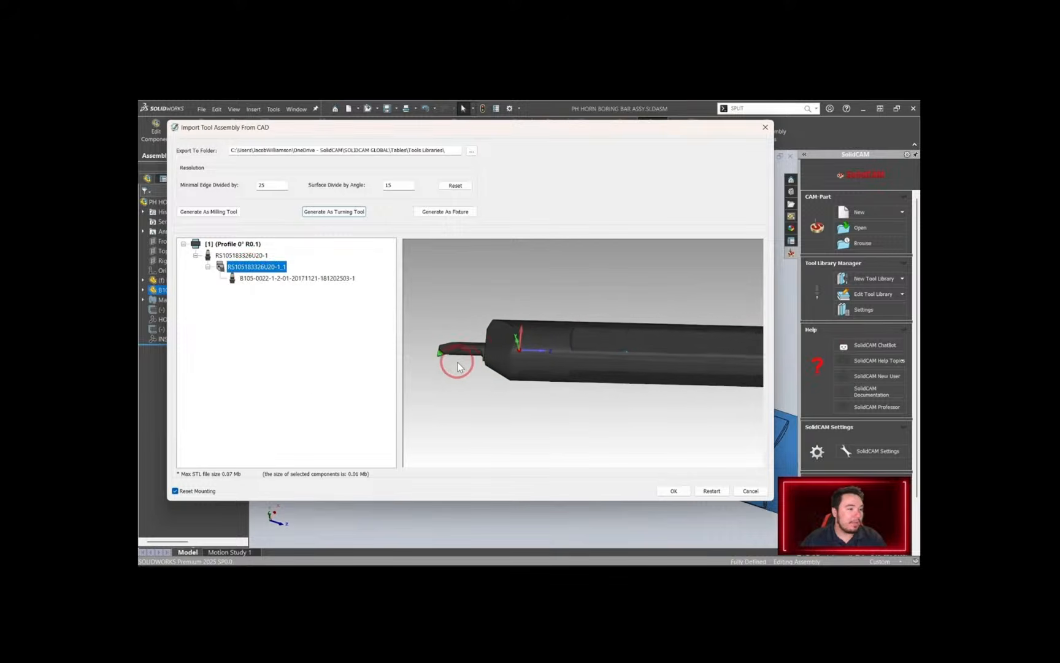
pyautogui.scroll(5, 468, 363)
pyautogui.moveTo(470, 363)
pyautogui.mouseDown(button='middle')
pyautogui.moveTo(497, 375)
pyautogui.moveTo(457, 369)
pyautogui.mouseUp(button='middle')
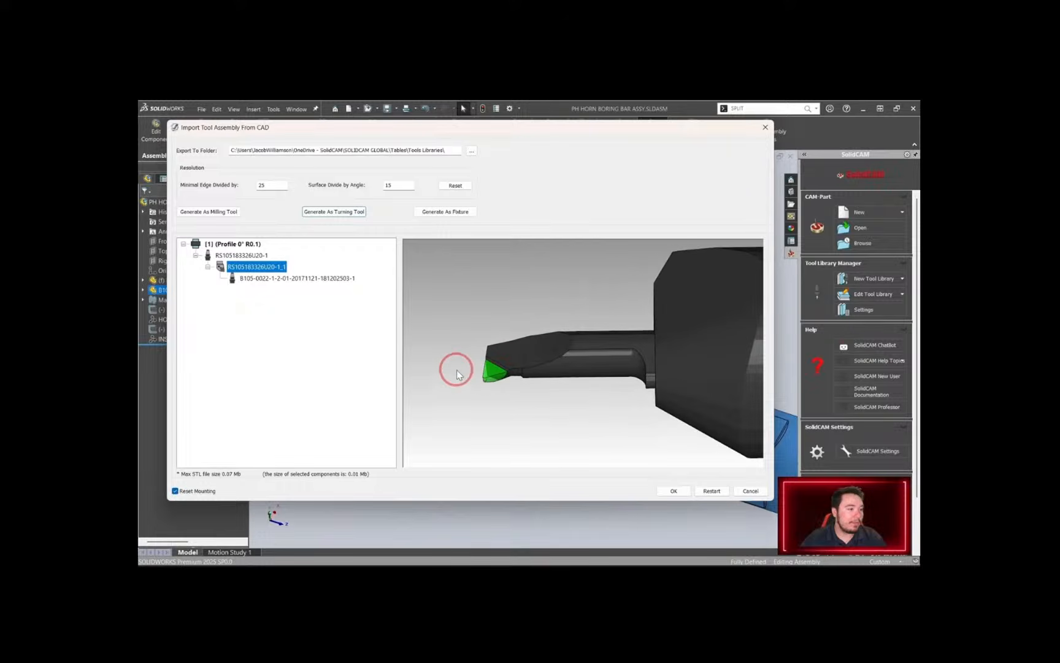
pyautogui.rightClick(236, 273)
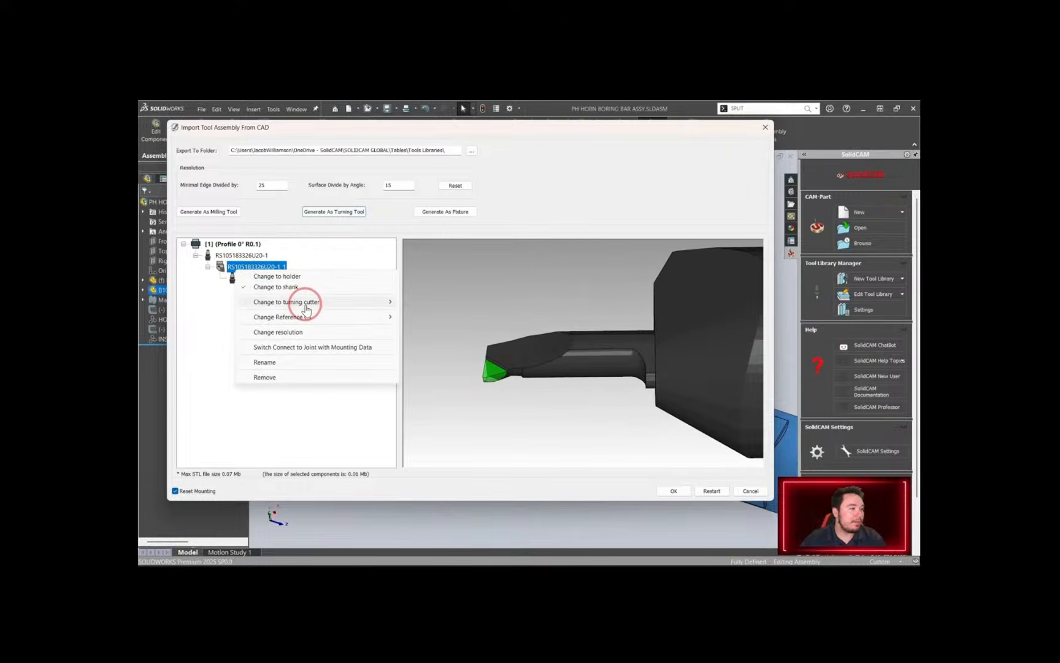
pyautogui.moveTo(305, 303)
pyautogui.click(429, 302)
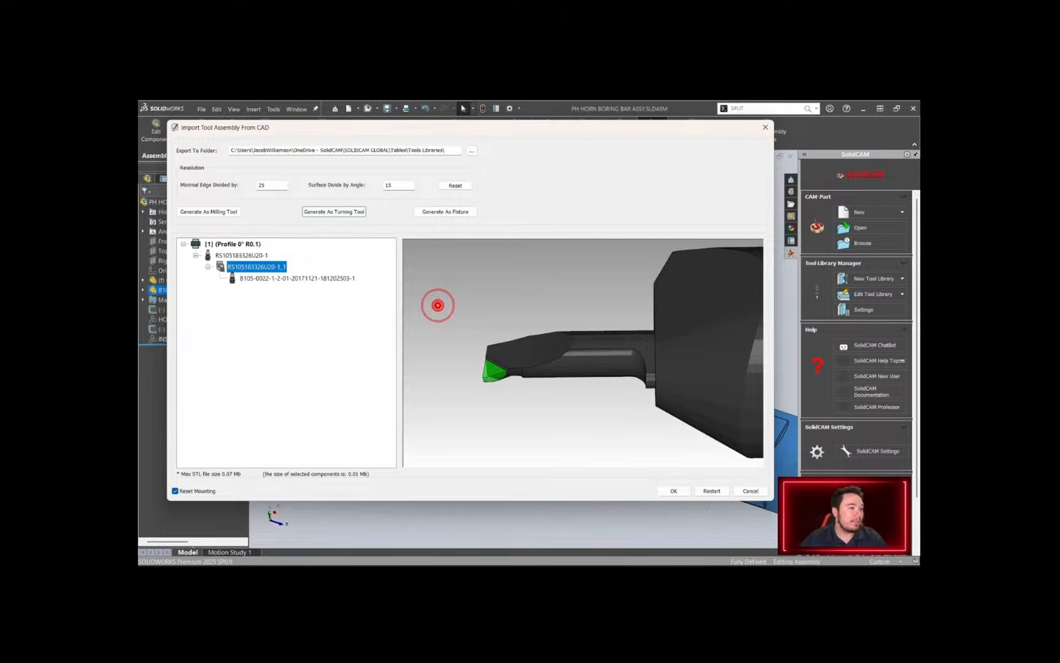
# Change the insert body component RS105183326U20-1 from holder to shank
pyautogui.click(227, 256)
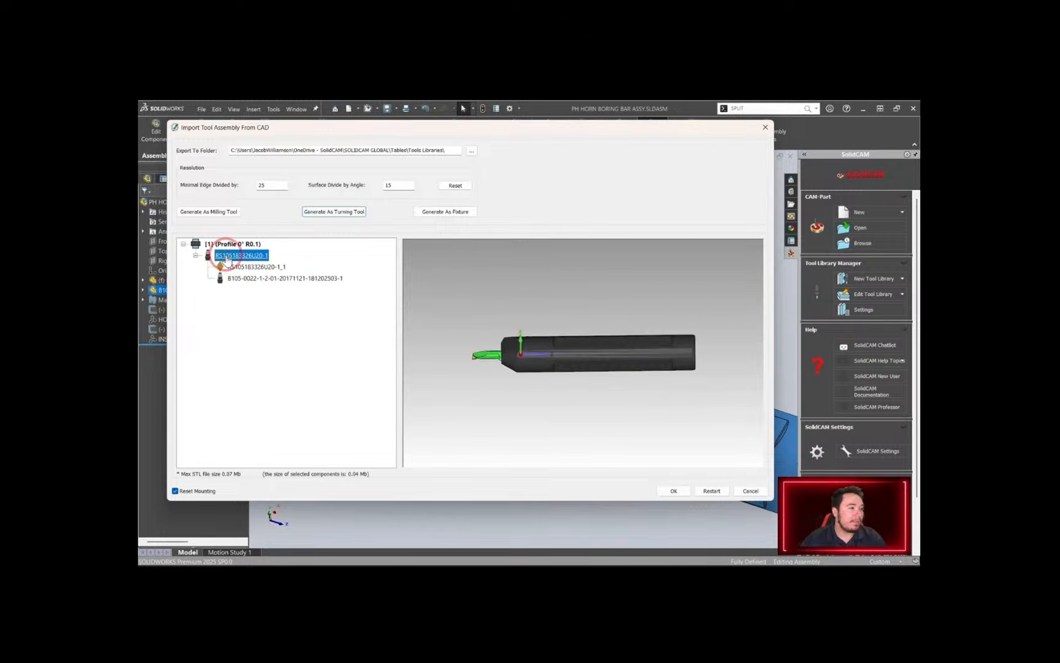
pyautogui.rightClick(227, 257)
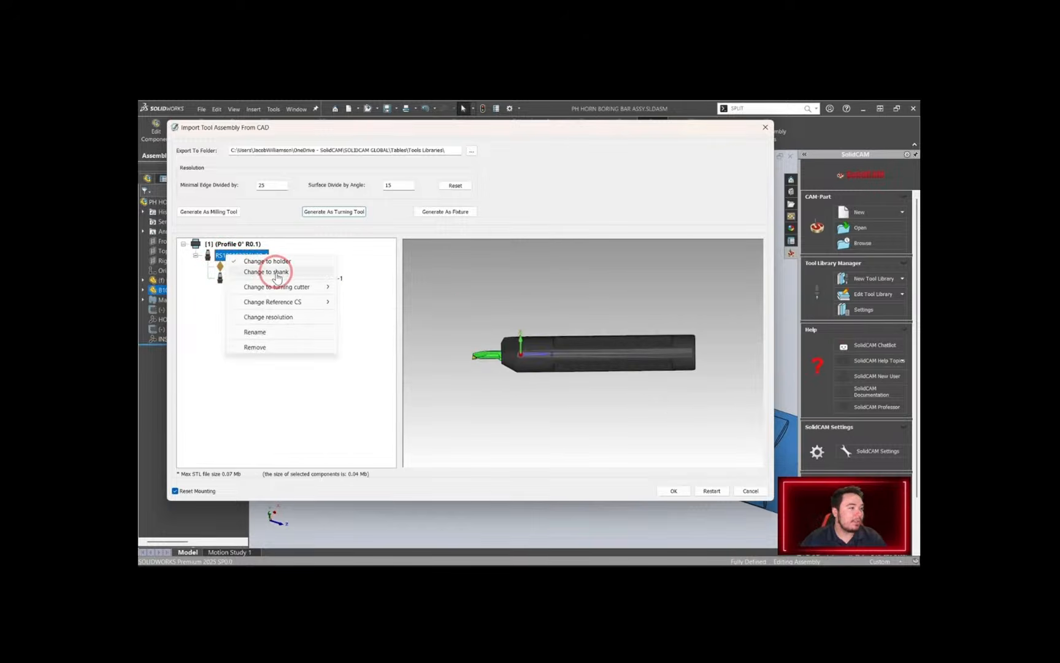
pyautogui.click(277, 271)
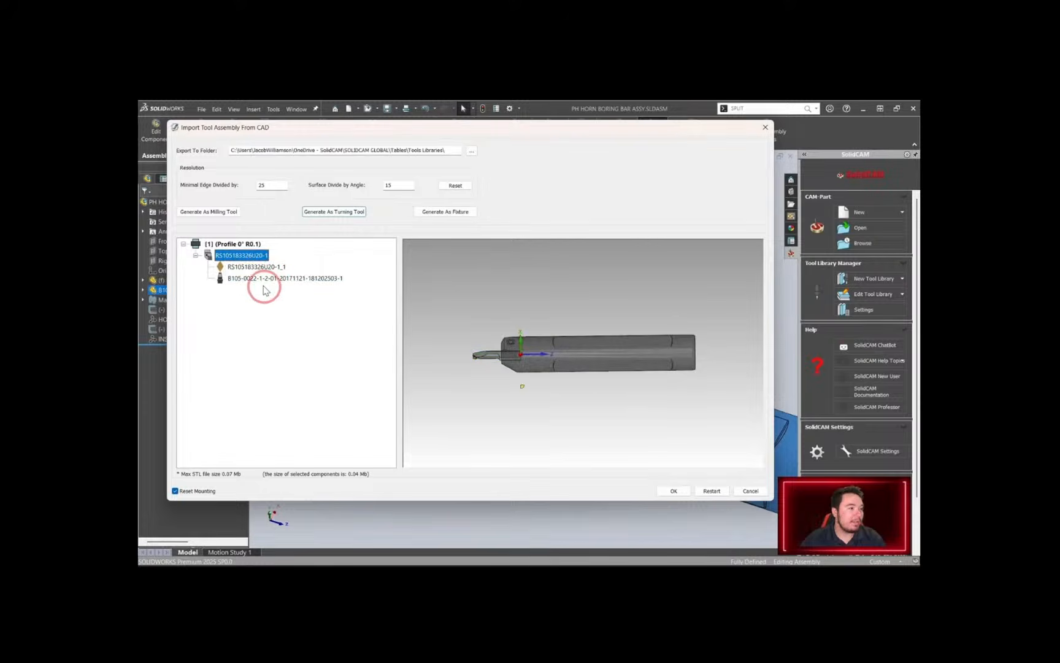
# Rearrange the component tree so the B105-0022 holder carries shank RS105183326U20-1, which in turn carries cutter RS105183326U20-1_1
pyautogui.click(240, 268)
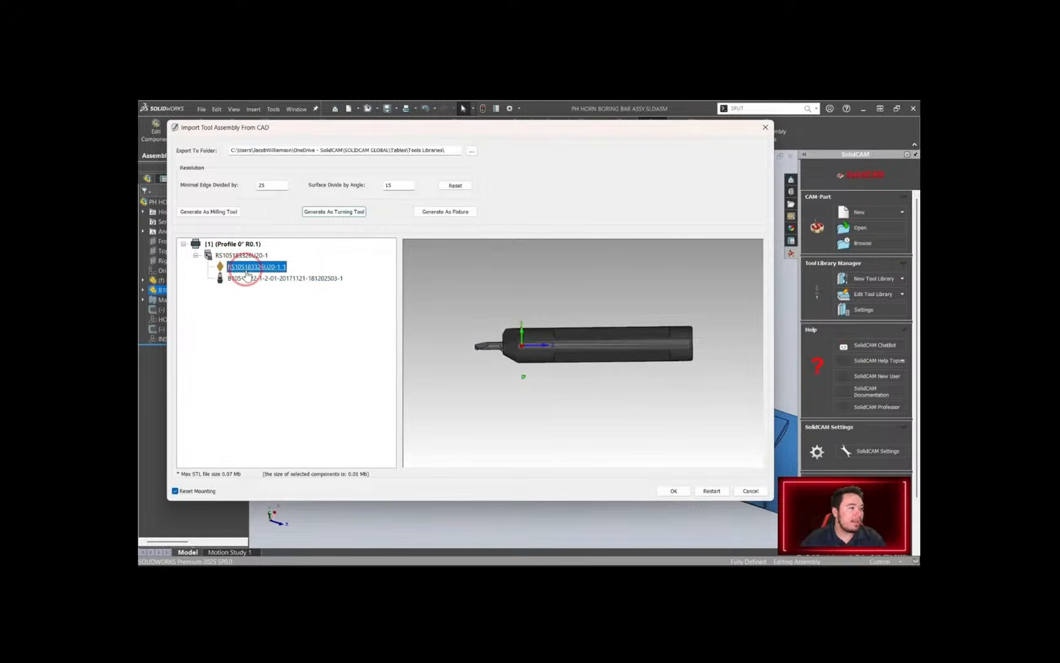
pyautogui.moveTo(241, 269); pyautogui.dragTo(230, 254)
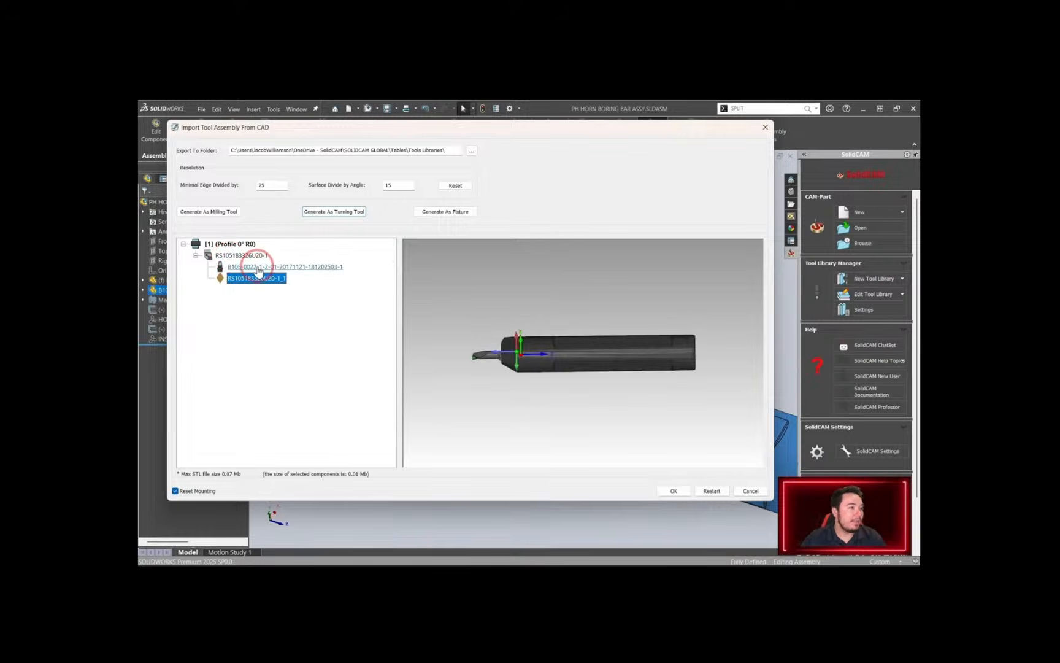
pyautogui.click(214, 255)
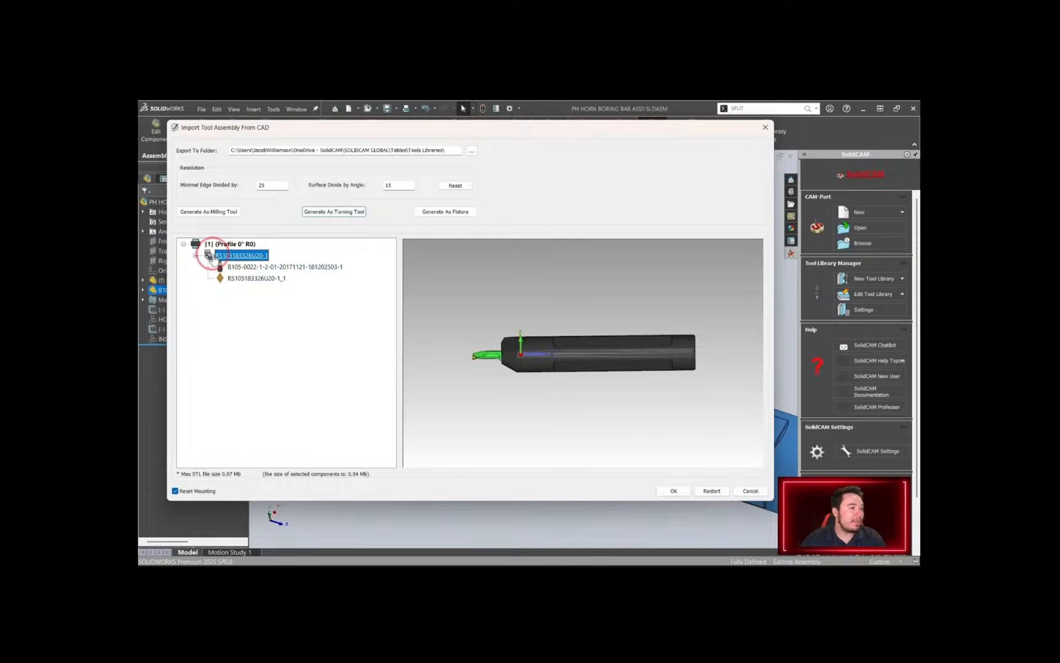
pyautogui.moveTo(228, 259); pyautogui.dragTo(229, 264)
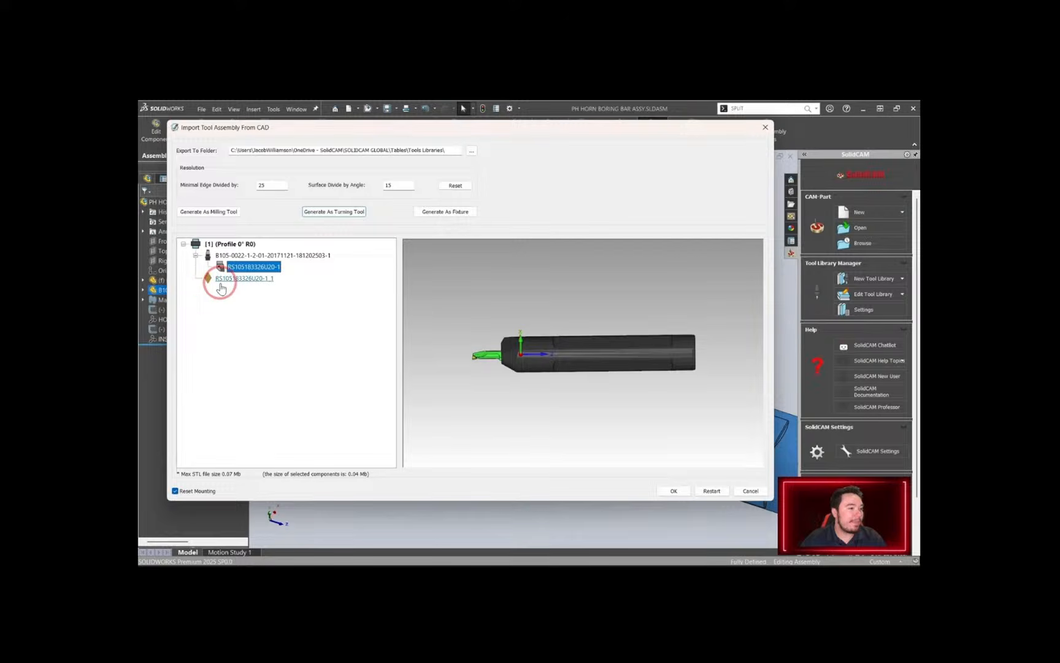
pyautogui.scroll(4, 477, 357)
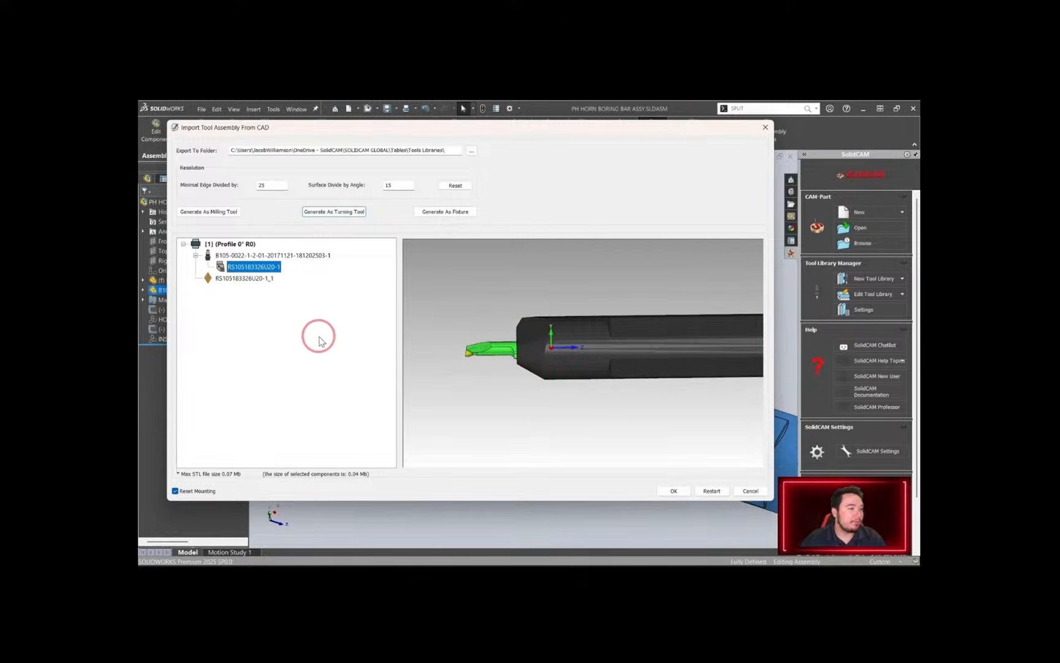
pyautogui.moveTo(232, 279); pyautogui.dragTo(243, 268)
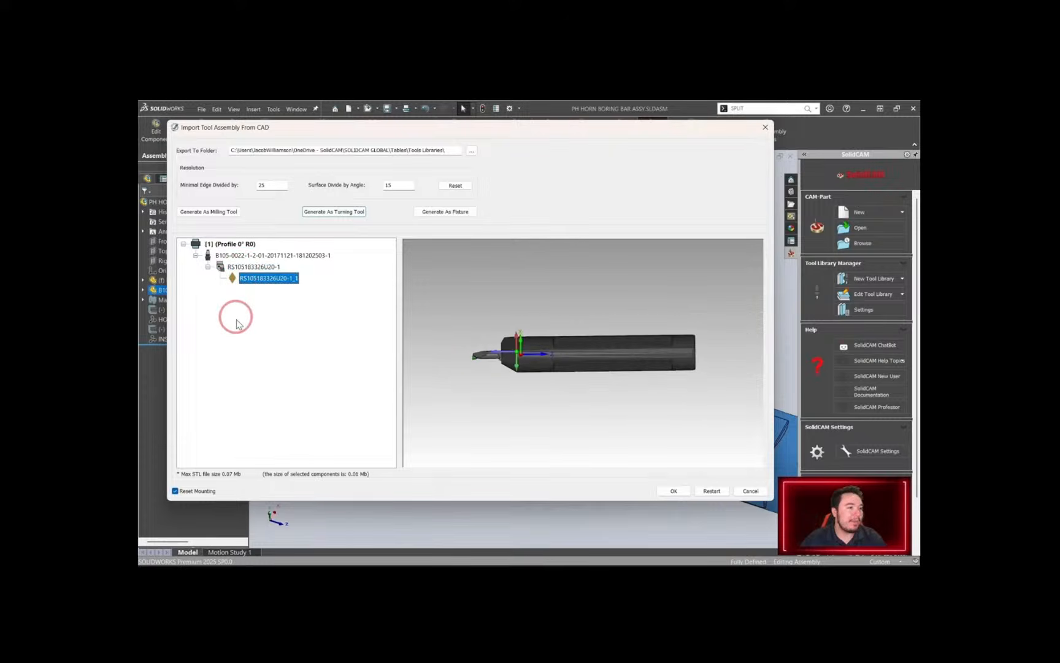
# Set the reference coordinate system of the B105-0022 holder to HOLDER MOUNT
pyautogui.scroll(4, 567, 331)
pyautogui.moveTo(523, 379); pyautogui.dragTo(523, 376, button='middle')
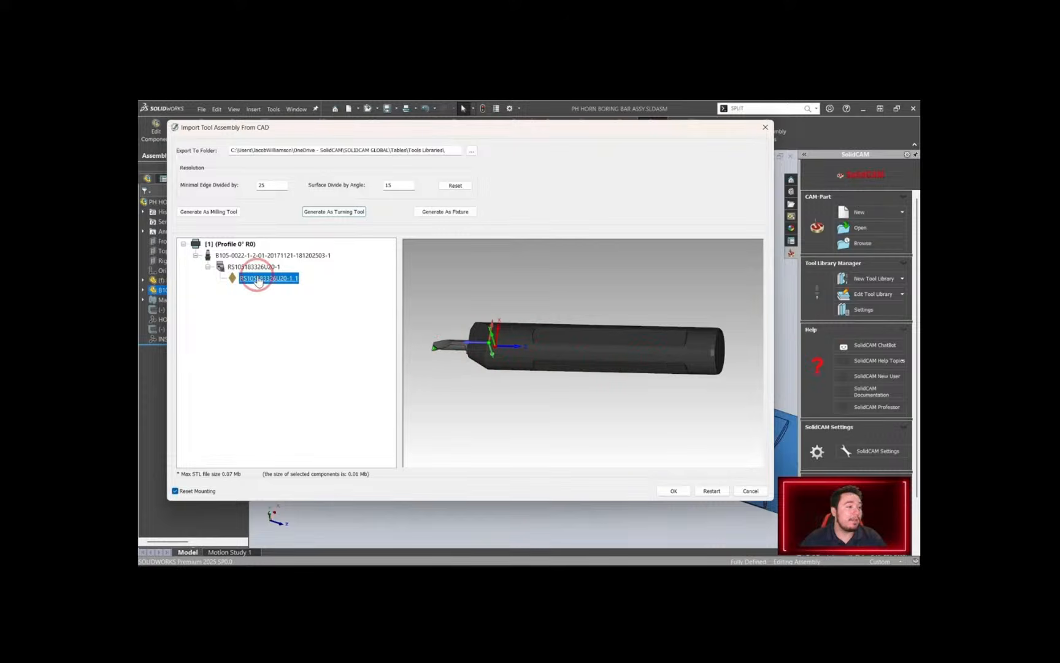
pyautogui.rightClick(248, 257)
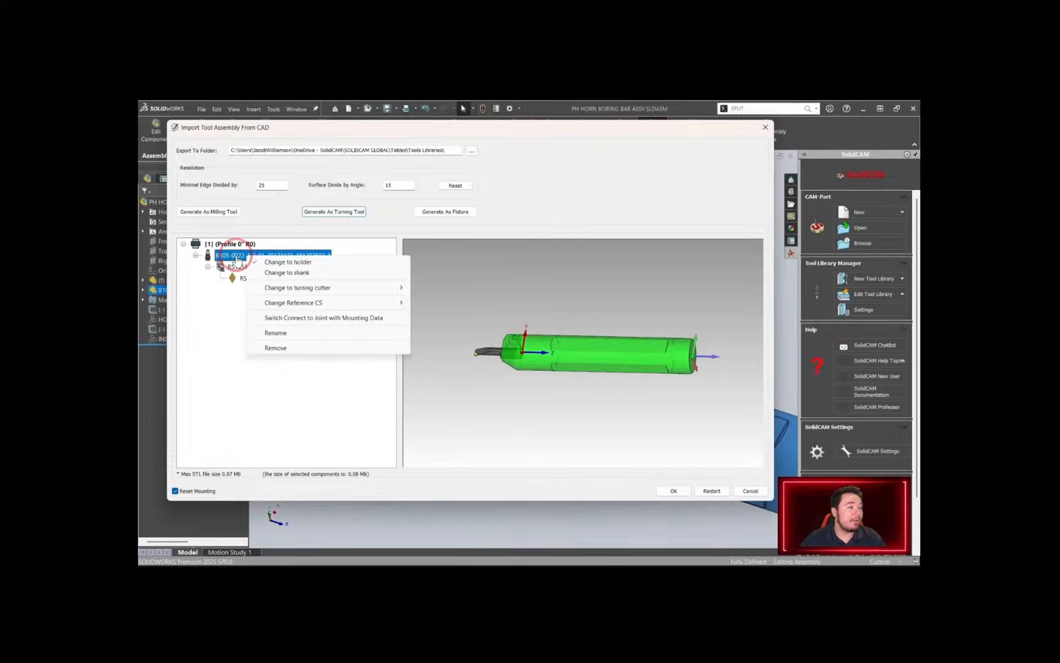
pyautogui.moveTo(314, 304)
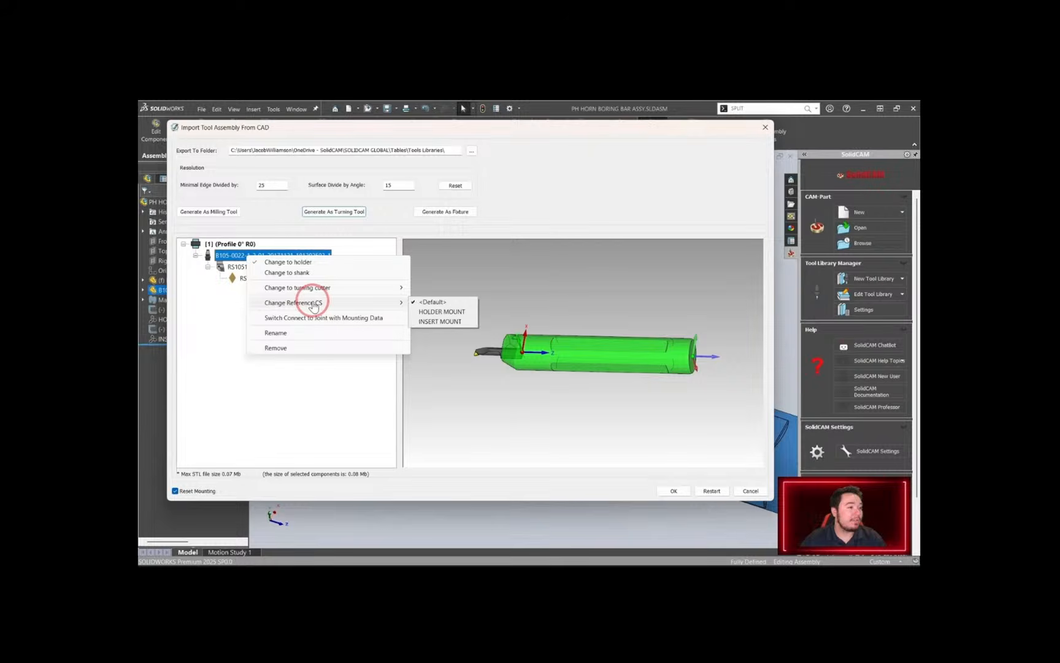
pyautogui.click(464, 311)
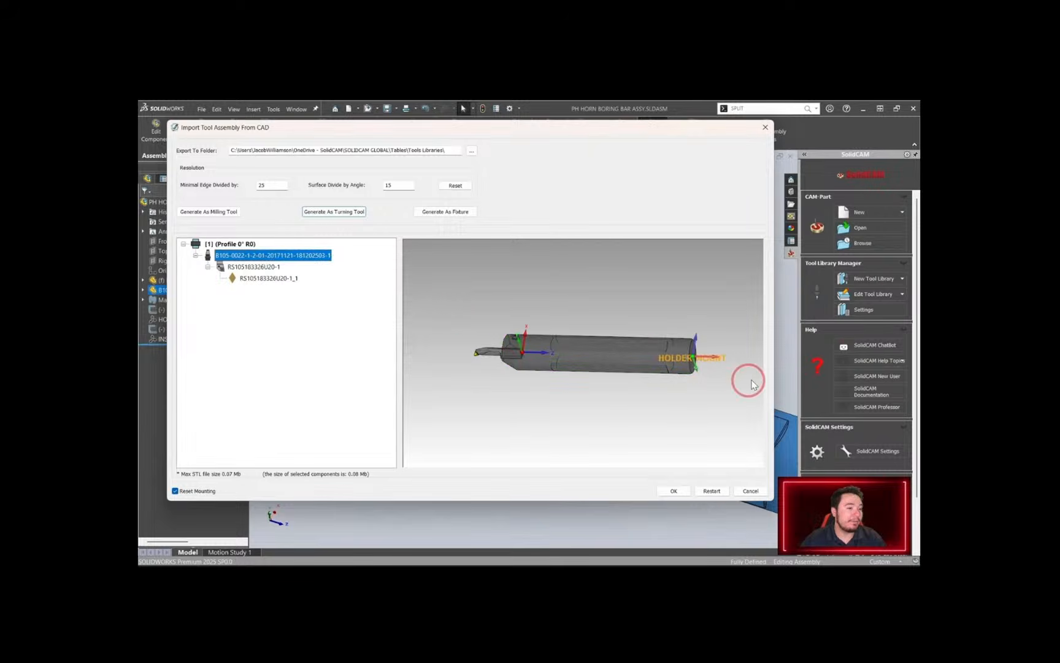
# Set the reference coordinate system of cutter RS105183326U20-1_1 to INSERT MOUNT, complete the import, and reposition the Tool Viewer window
pyautogui.click(247, 281)
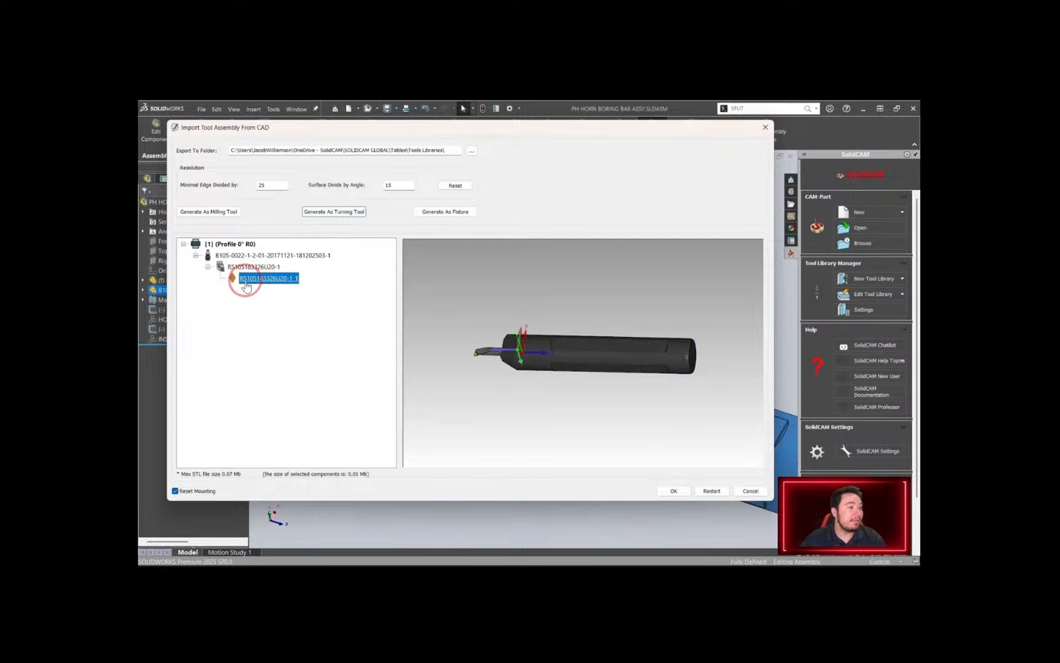
pyautogui.rightClick(254, 282)
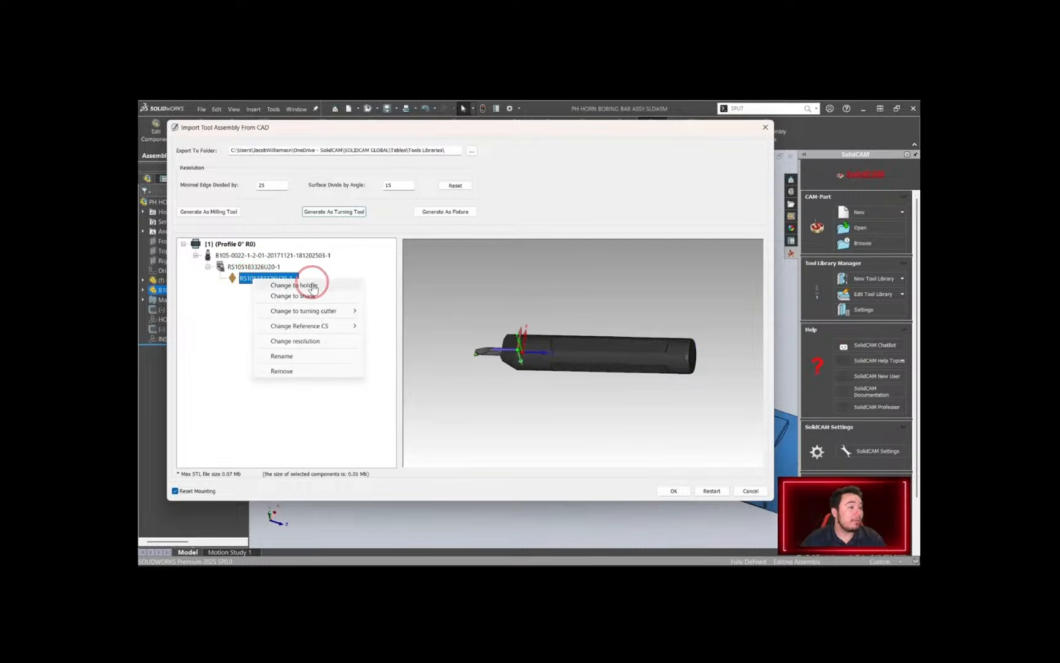
pyautogui.moveTo(320, 330)
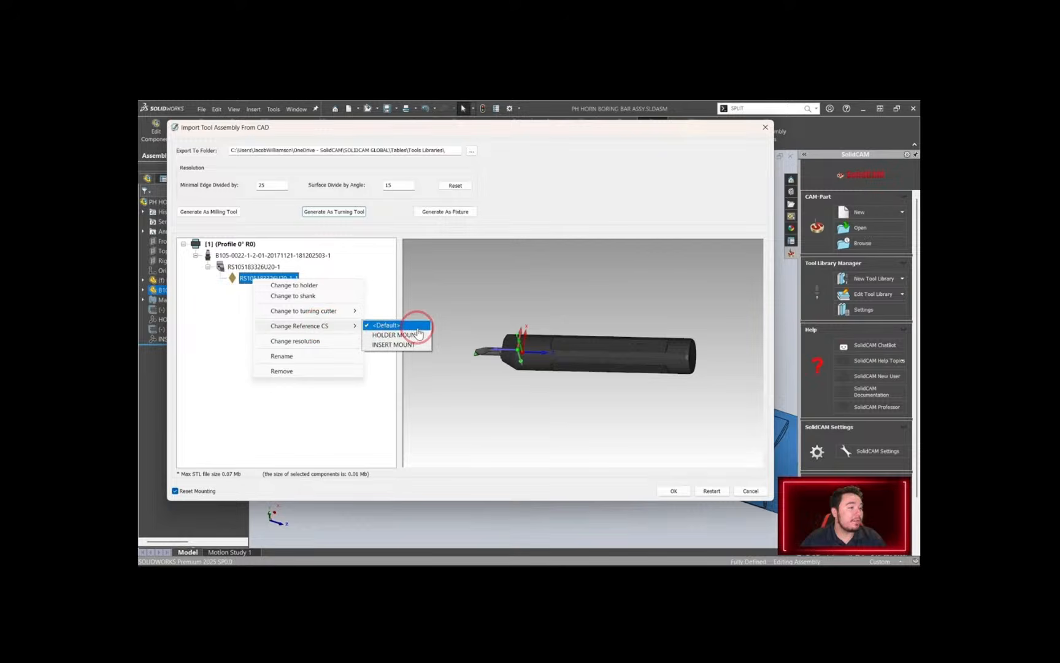
pyautogui.click(393, 345)
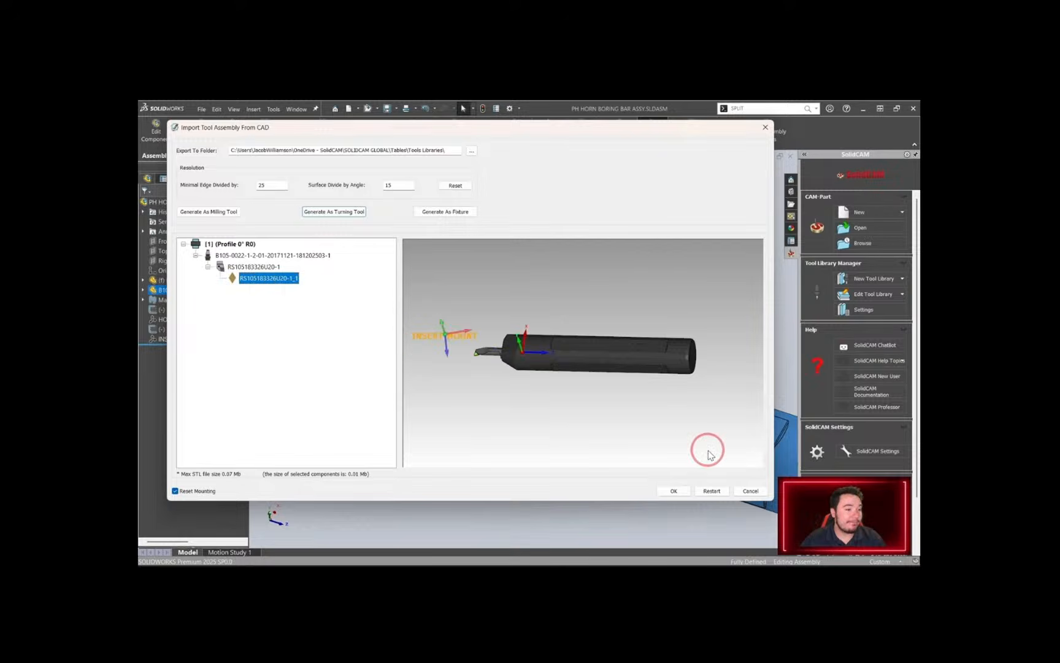
pyautogui.click(674, 491)
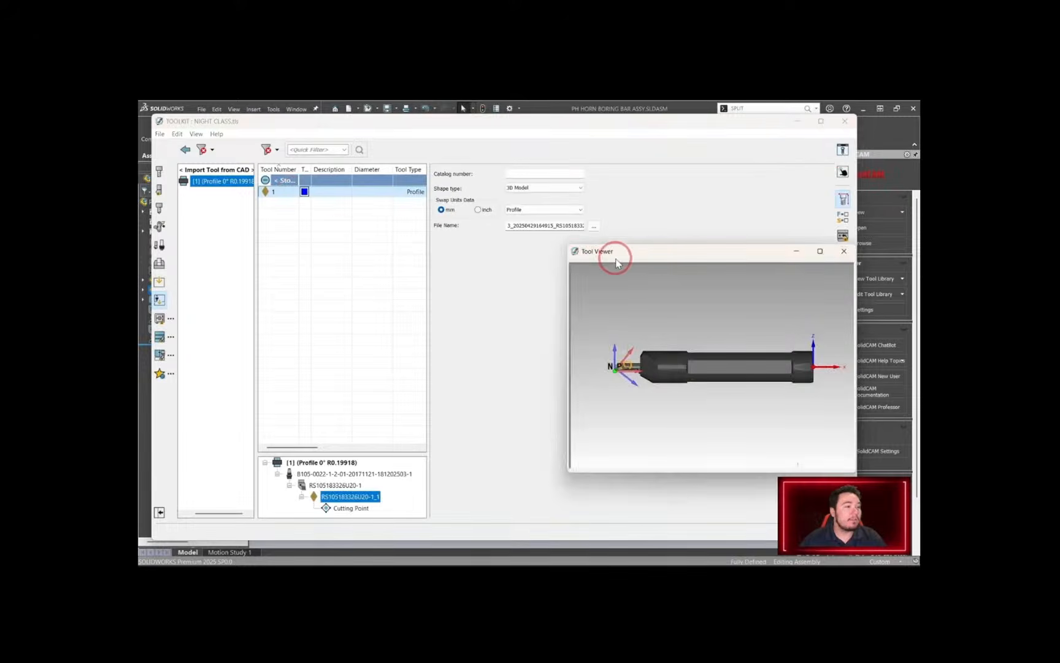
pyautogui.moveTo(663, 256); pyautogui.dragTo(558, 245)
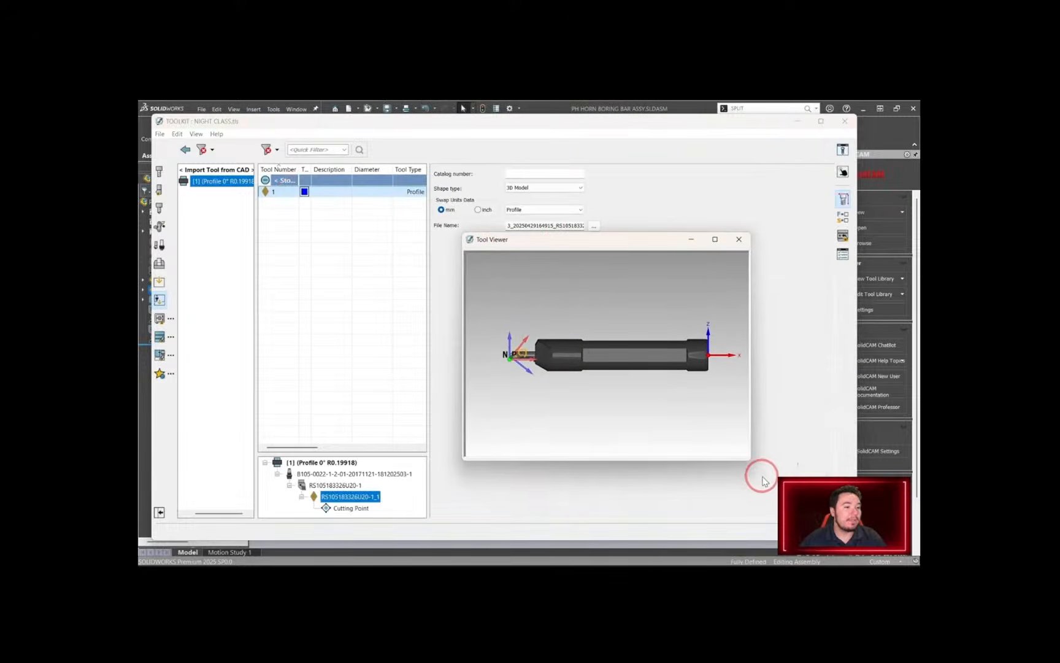
# Enlarge the Tool Viewer, examine the boring bar's mounting end, insert tip and coordinate systems, and leave the tool library
pyautogui.moveTo(750, 463); pyautogui.dragTo(821, 520)
pyautogui.moveTo(637, 439); pyautogui.dragTo(758, 382)
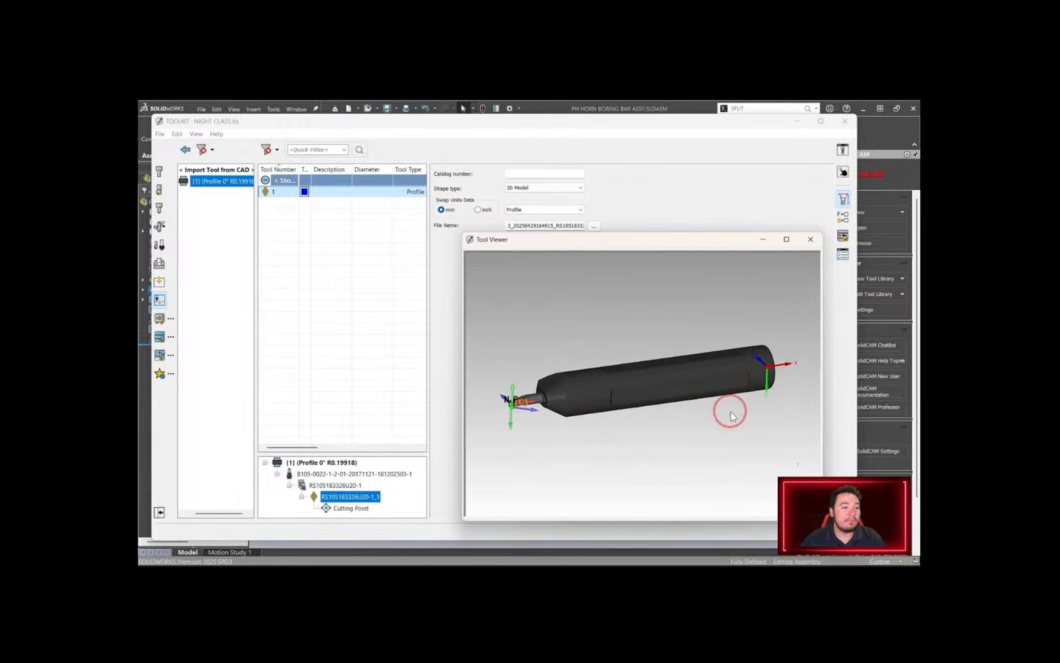
pyautogui.moveTo(587, 446); pyautogui.dragTo(714, 374)
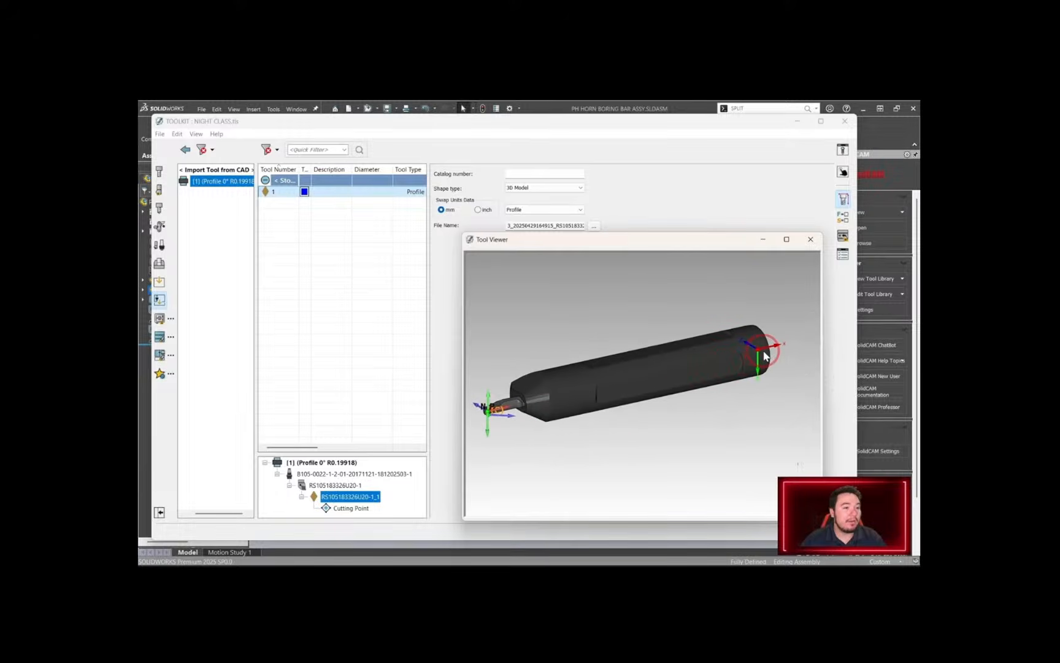
pyautogui.scroll(12, 600, 410)
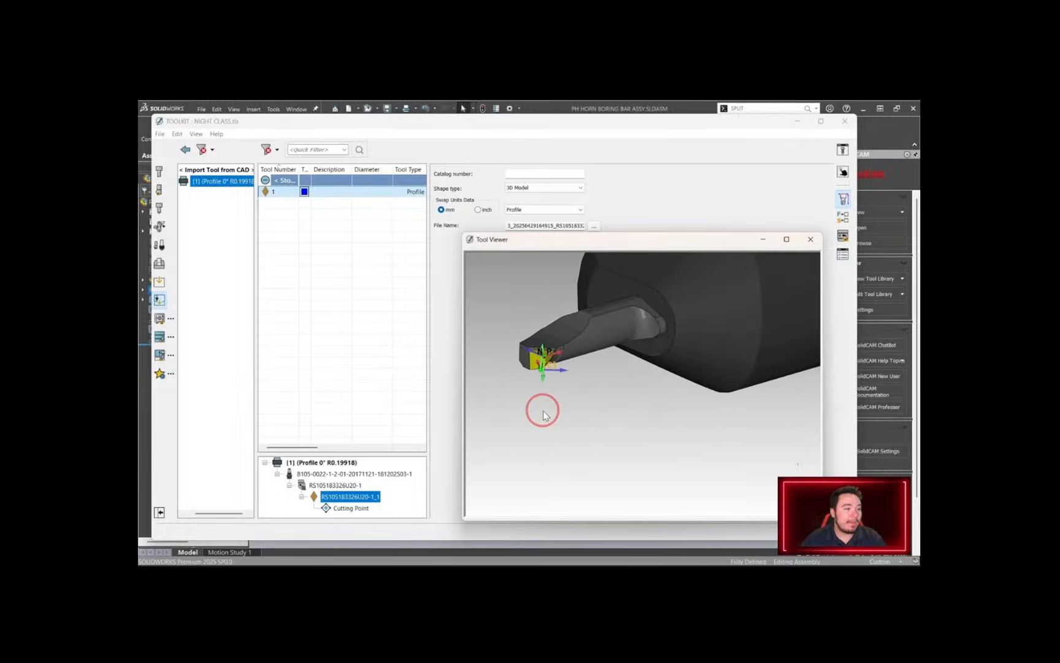
pyautogui.moveTo(543, 415); pyautogui.dragTo(551, 415)
pyautogui.scroll(6, 551, 415)
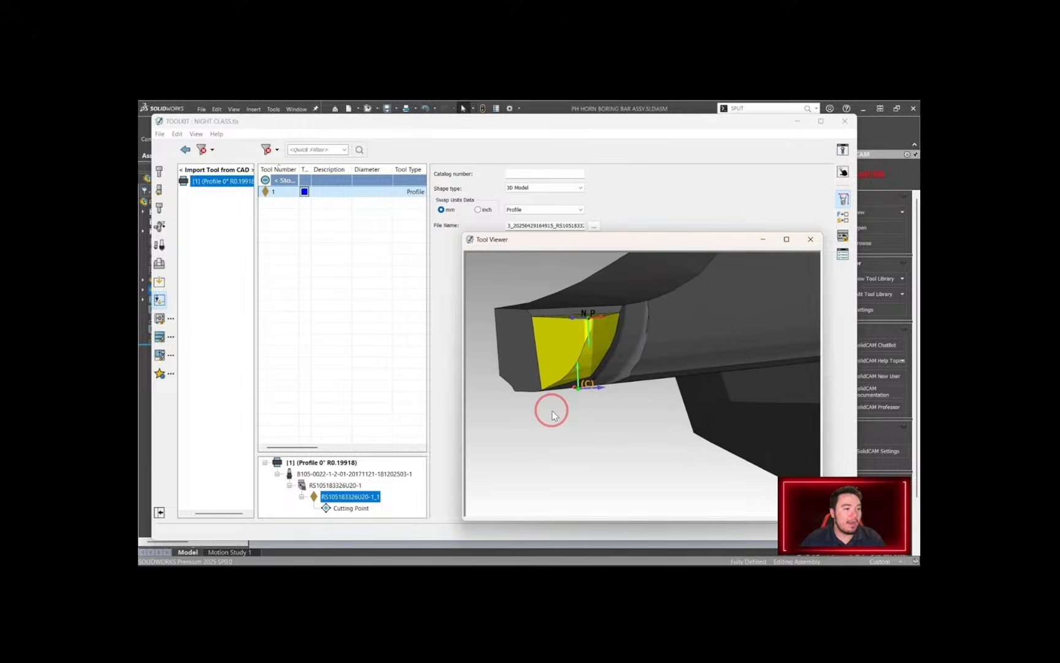
pyautogui.moveTo(602, 354); pyautogui.dragTo(586, 378)
pyautogui.scroll(-6, 587, 378)
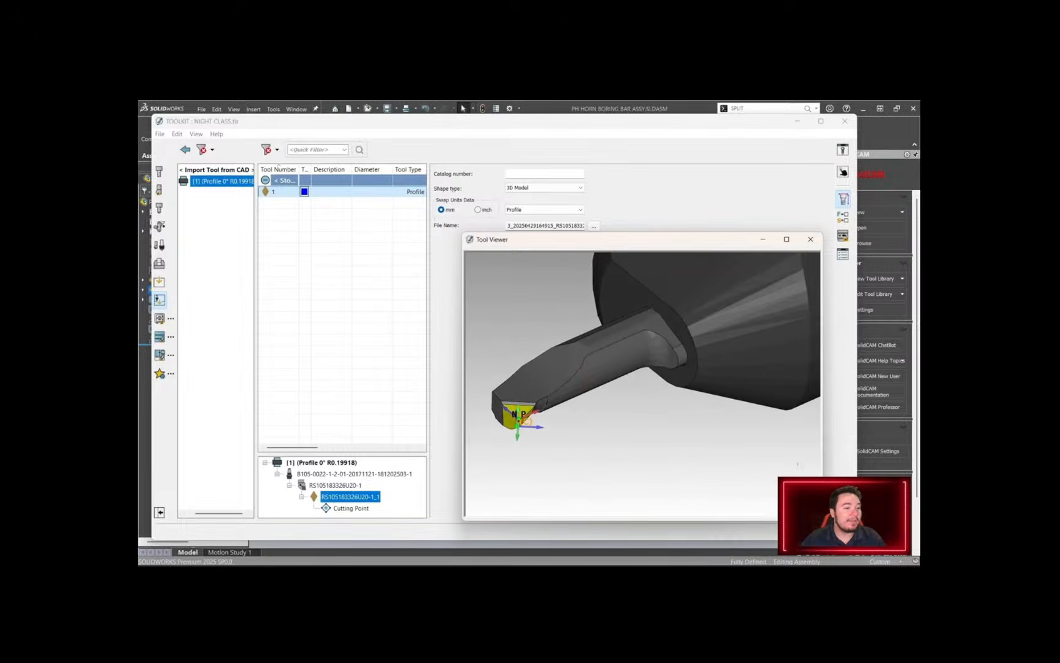
pyautogui.click(825, 531)
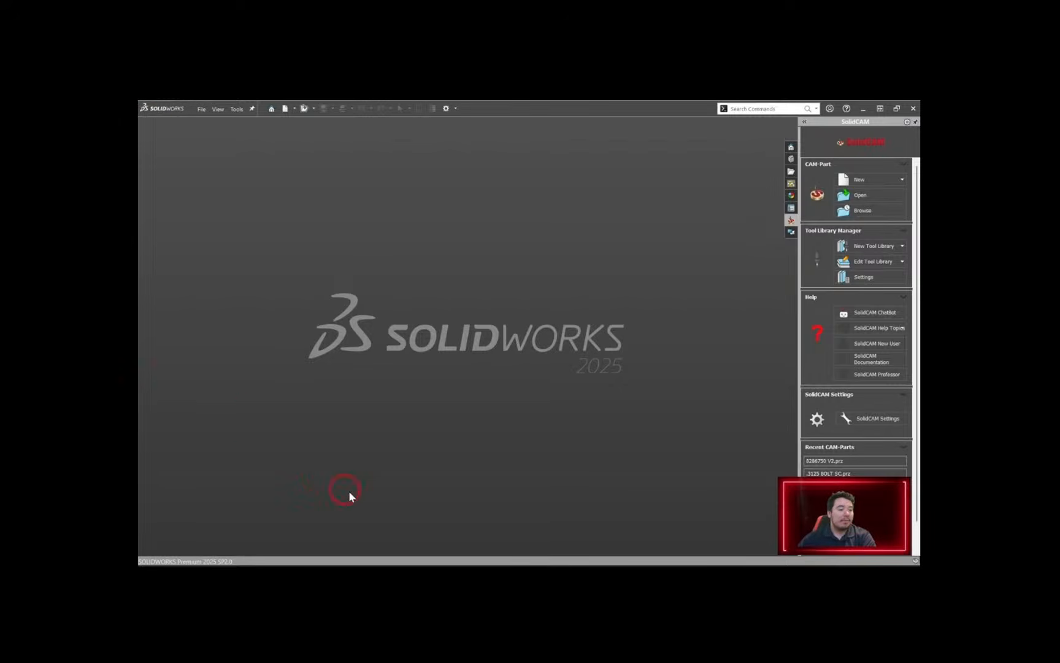
# Switch to the browser and download the 3D graphical tool model (.stp) of the Kennametal NG2M080RK groove and turn insert
pyautogui.click(516, 403)
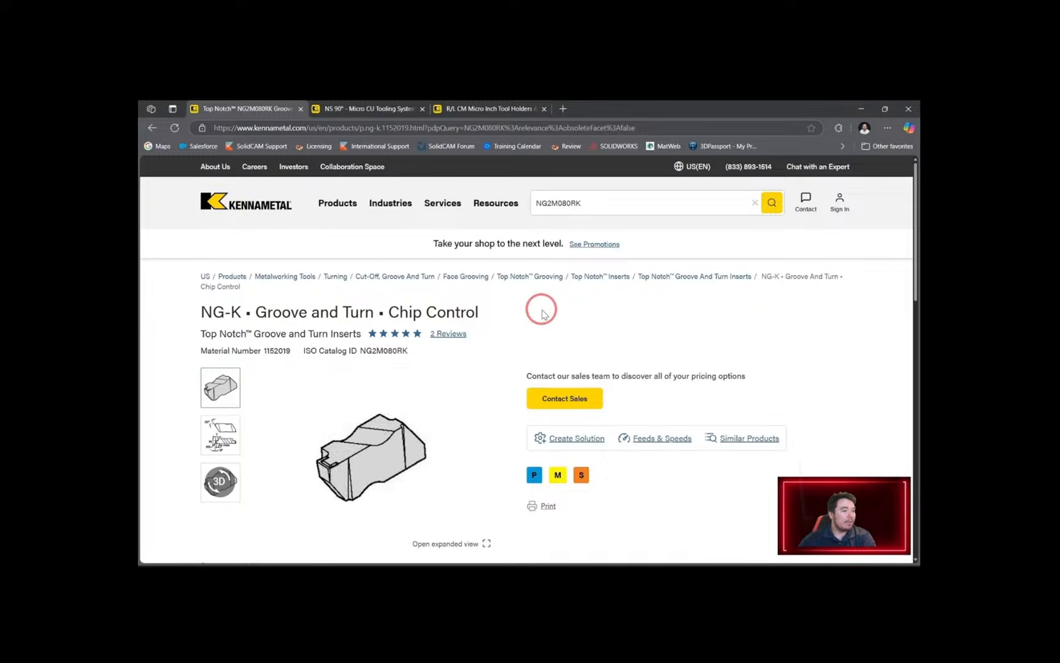
pyautogui.scroll(-3, 767, 332)
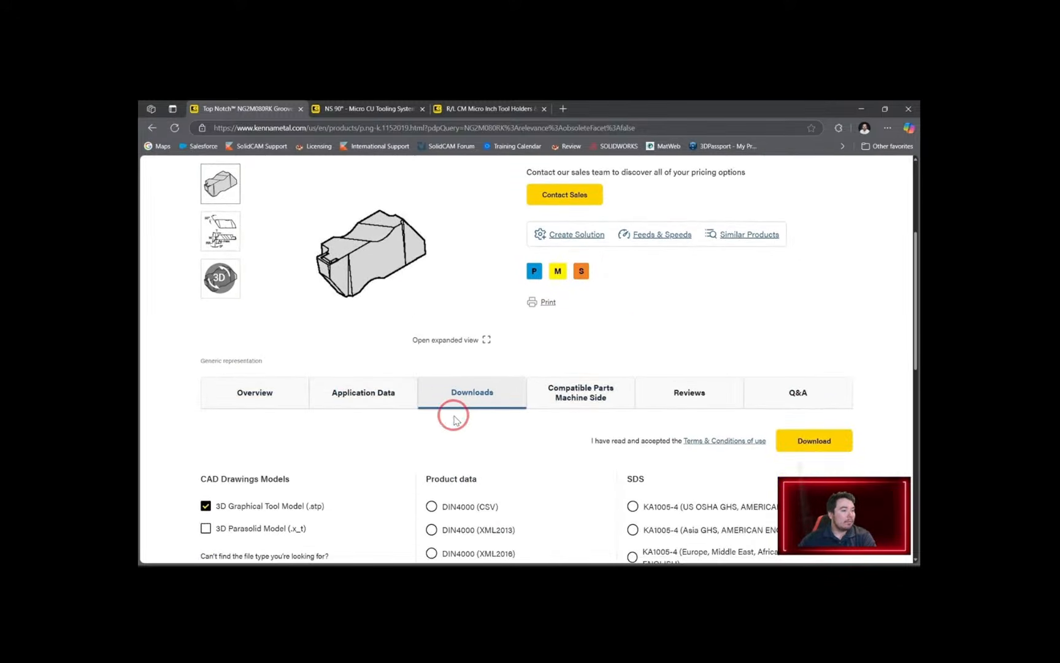
pyautogui.scroll(-1, 341, 484)
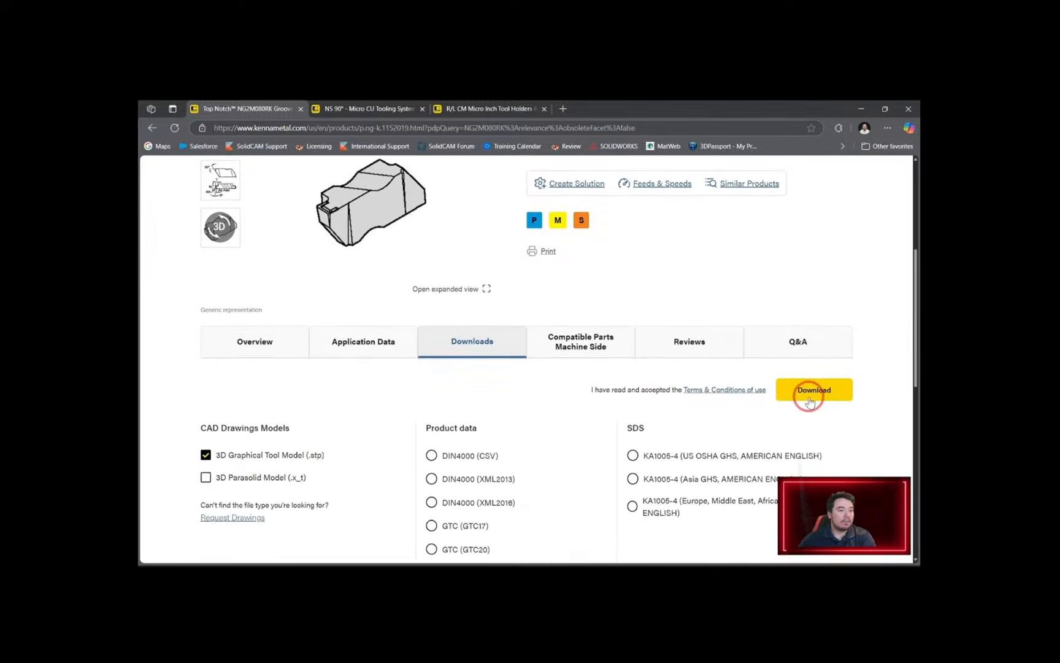
pyautogui.click(811, 394)
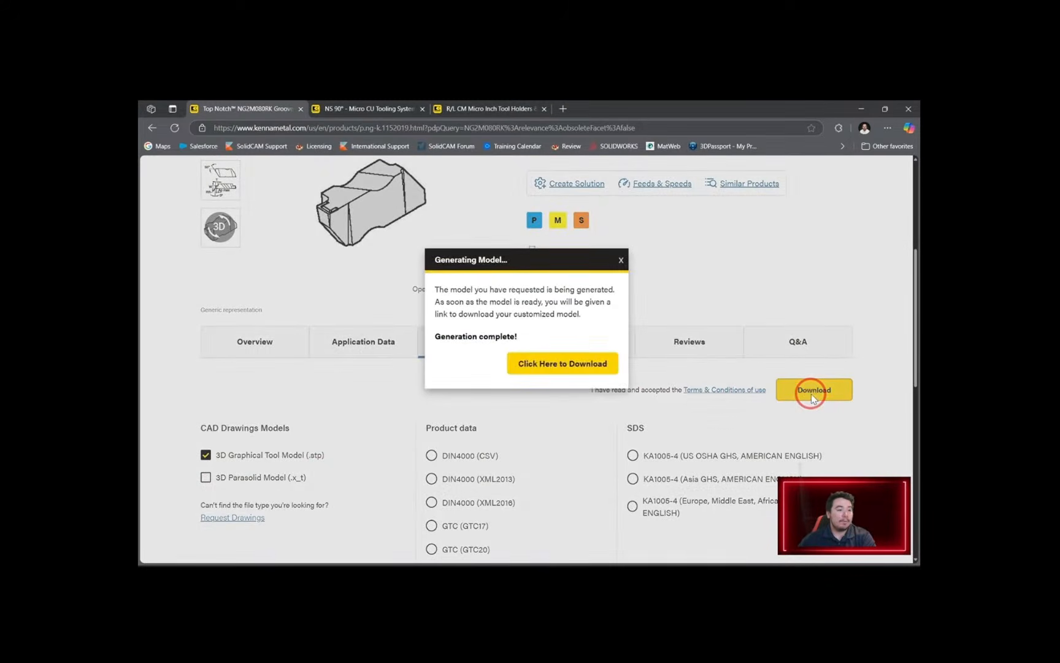
pyautogui.click(552, 362)
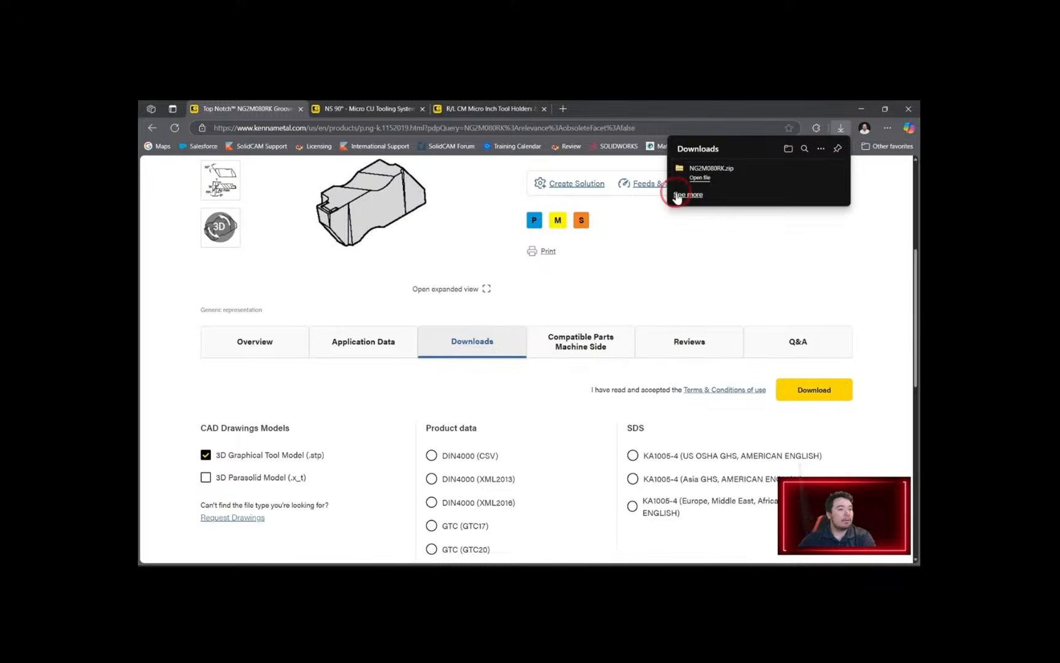
# Open the Kennametal product page of the KM12NSR220 KM Micro cutting unit
pyautogui.click(365, 111)
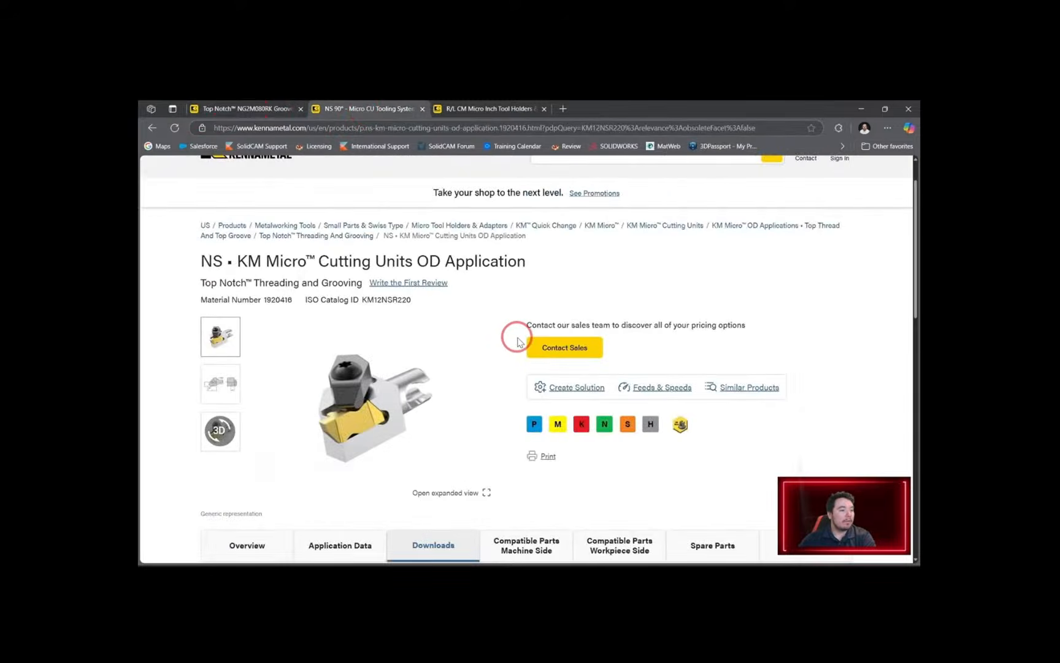
# Generate and download the 3D Graphical Tool Model (.stp) of the KM12NSR220 cutting unit from the Kennametal product page
pyautogui.scroll(-2, 517, 341)
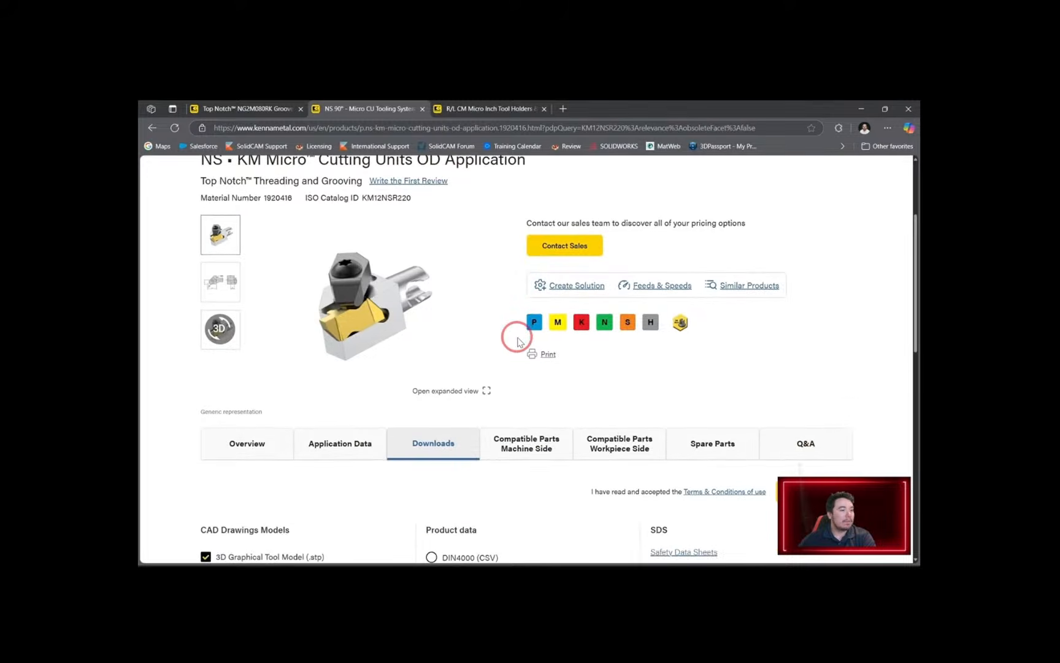
pyautogui.scroll(-1, 543, 477)
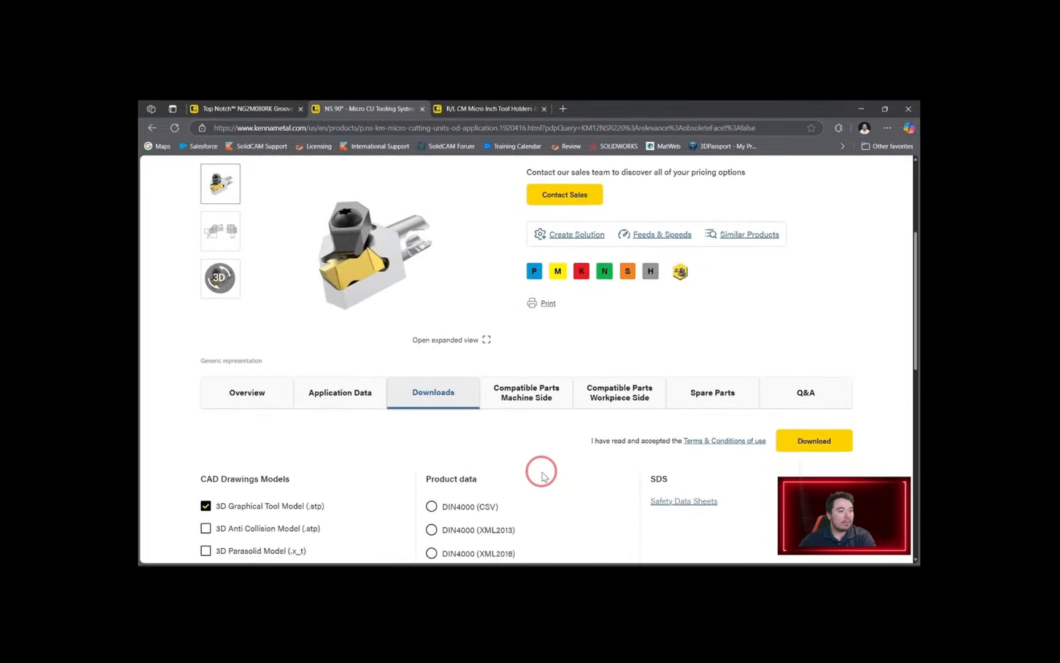
pyautogui.click(838, 444)
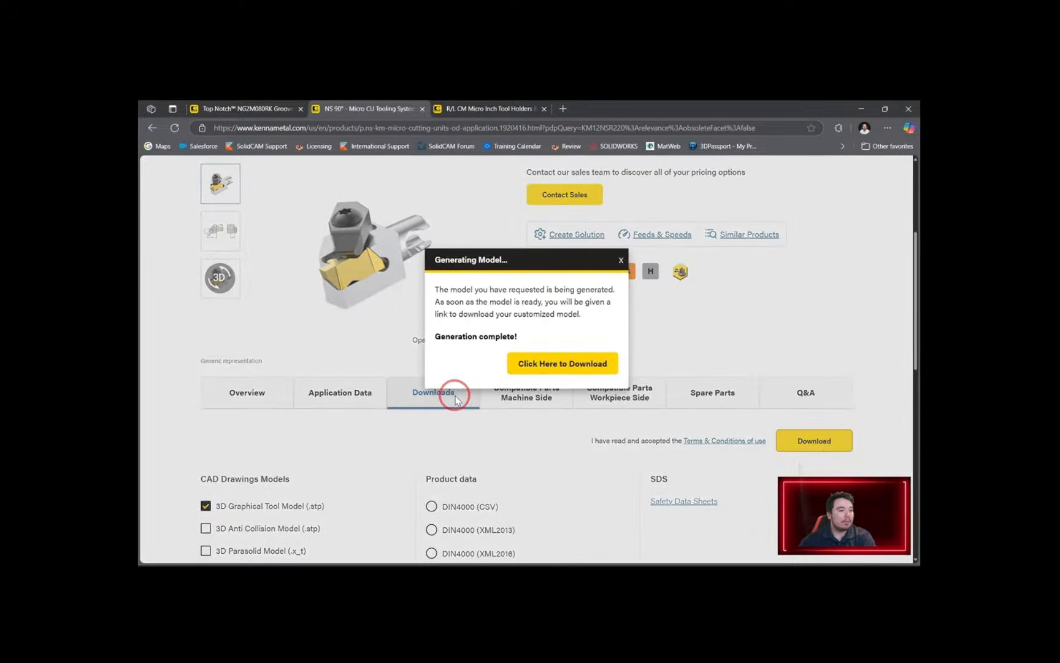
pyautogui.click(546, 365)
pyautogui.scroll(3, 520, 307)
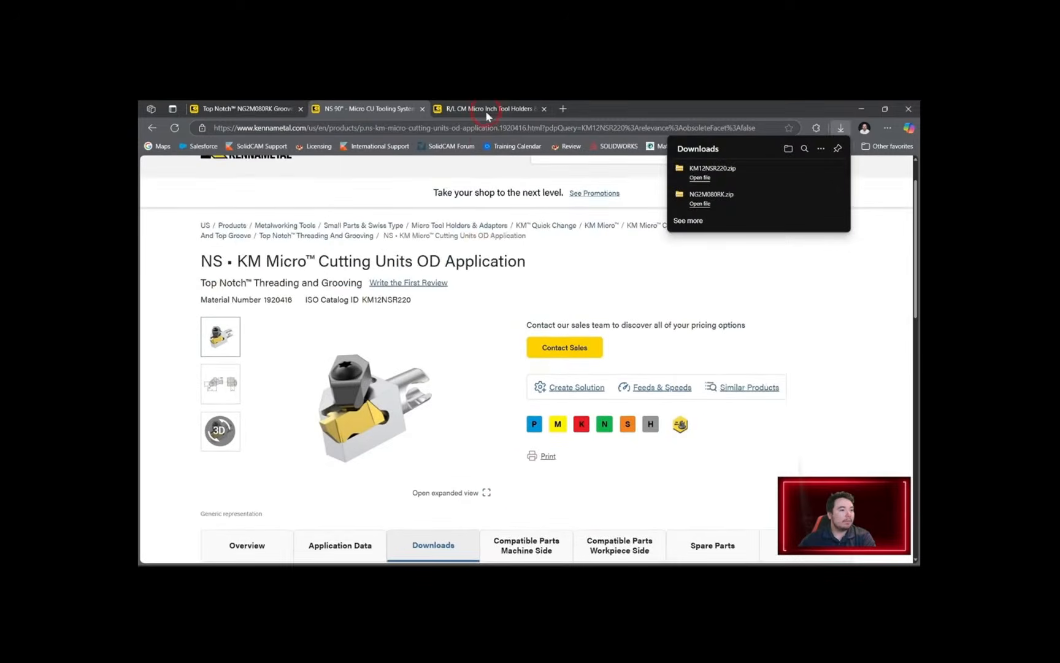
# Generate and download the 3D Graphical Tool Model (.stp) of the KM12RCM08400 square-shank clamping unit
pyautogui.click(488, 110)
pyautogui.scroll(-3, 511, 397)
pyautogui.scroll(-1, 527, 456)
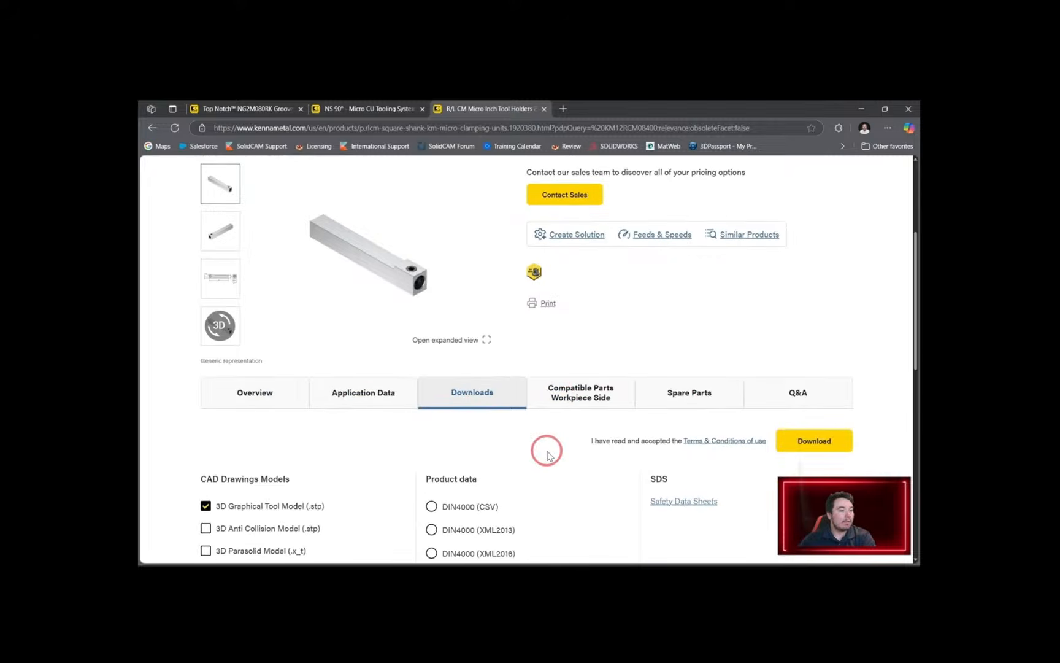
pyautogui.click(815, 441)
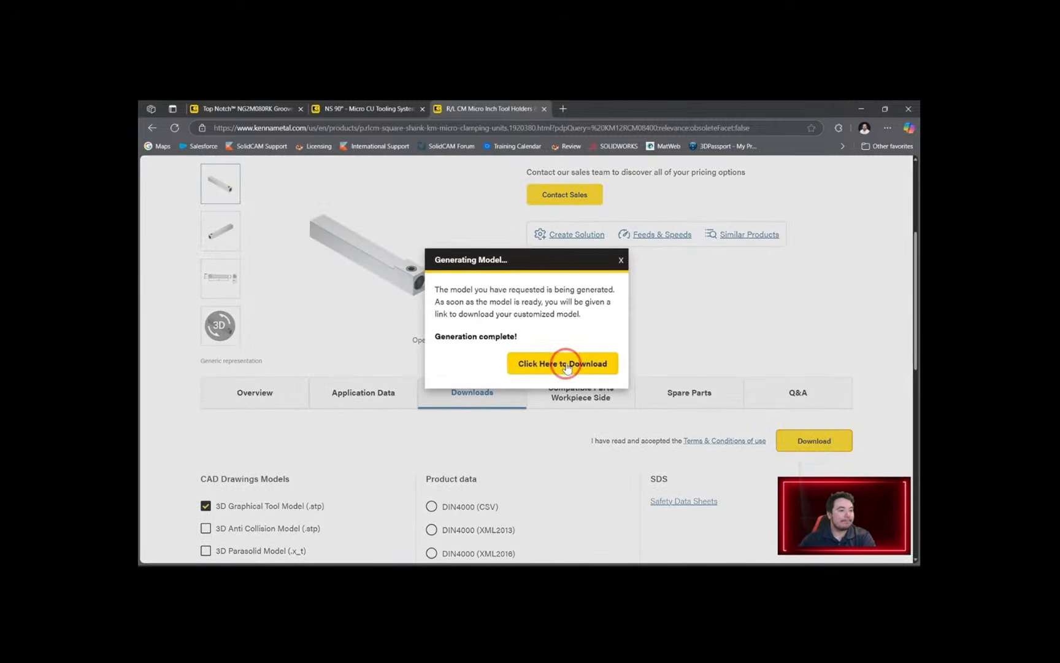
pyautogui.click(566, 364)
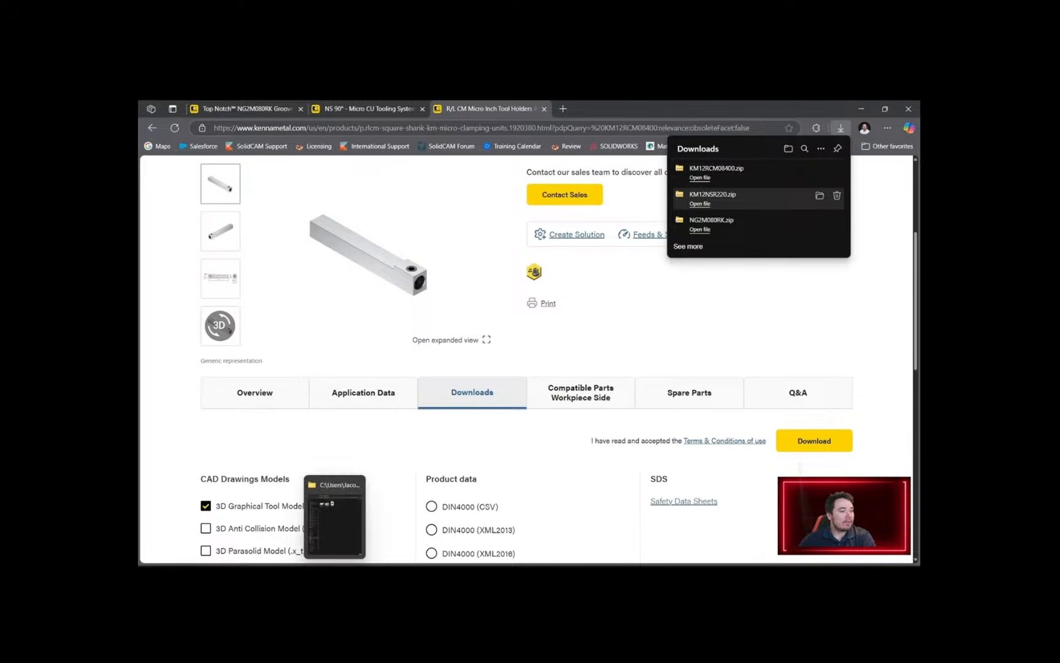
# Switch to File Explorer and extract KM12RCM08400.zip into its own folder in Downloads, closing the extracted-files window
pyautogui.click(335, 575)
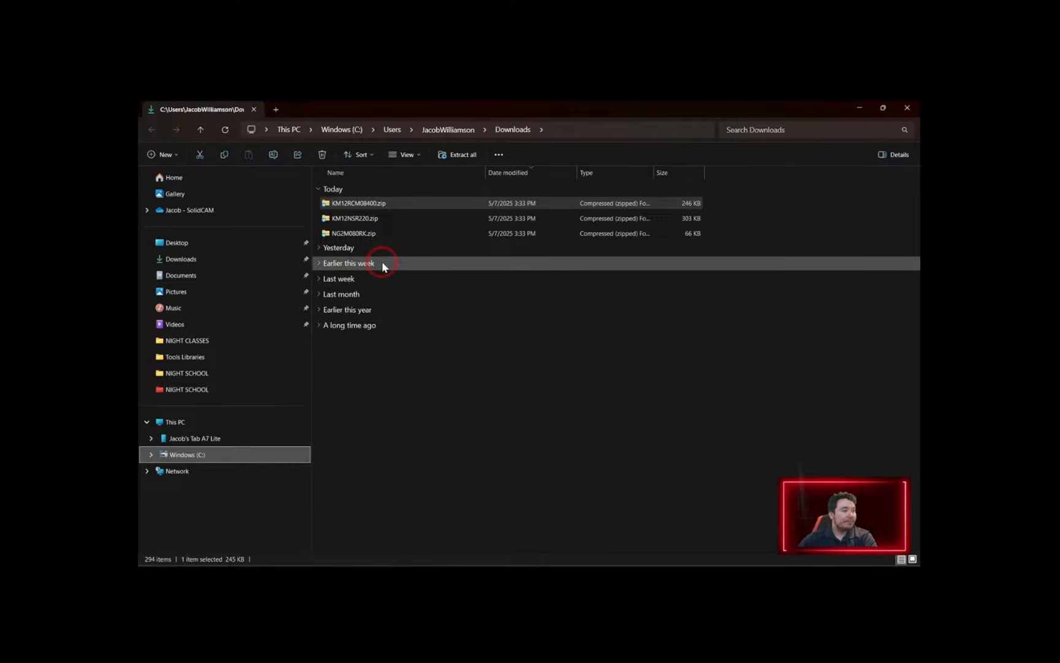
pyautogui.click(423, 329)
pyautogui.click(397, 203)
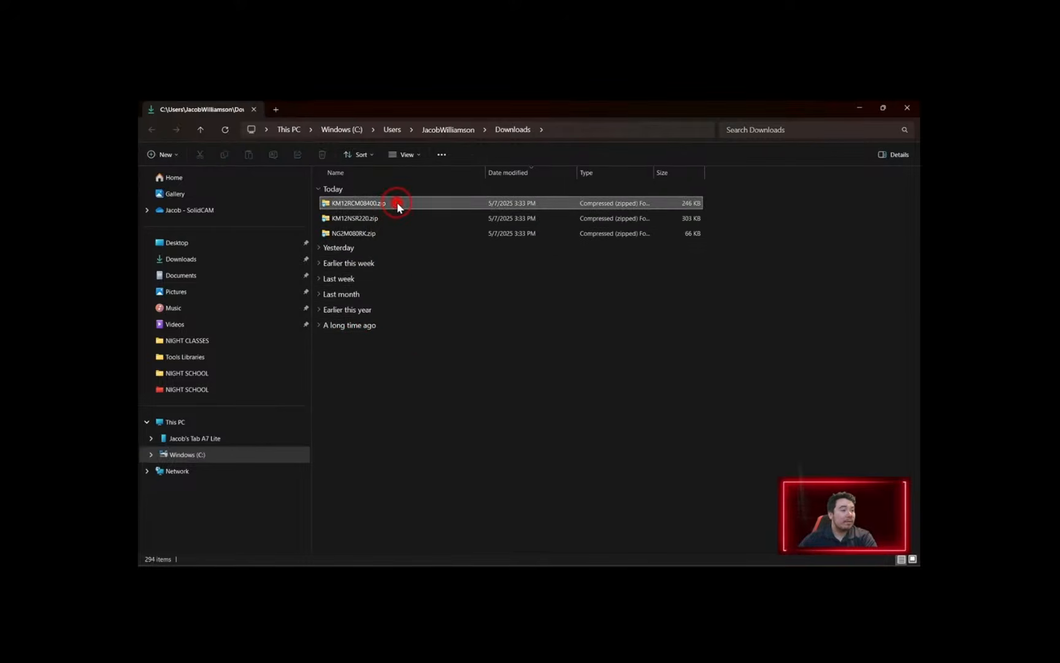
pyautogui.click(458, 154)
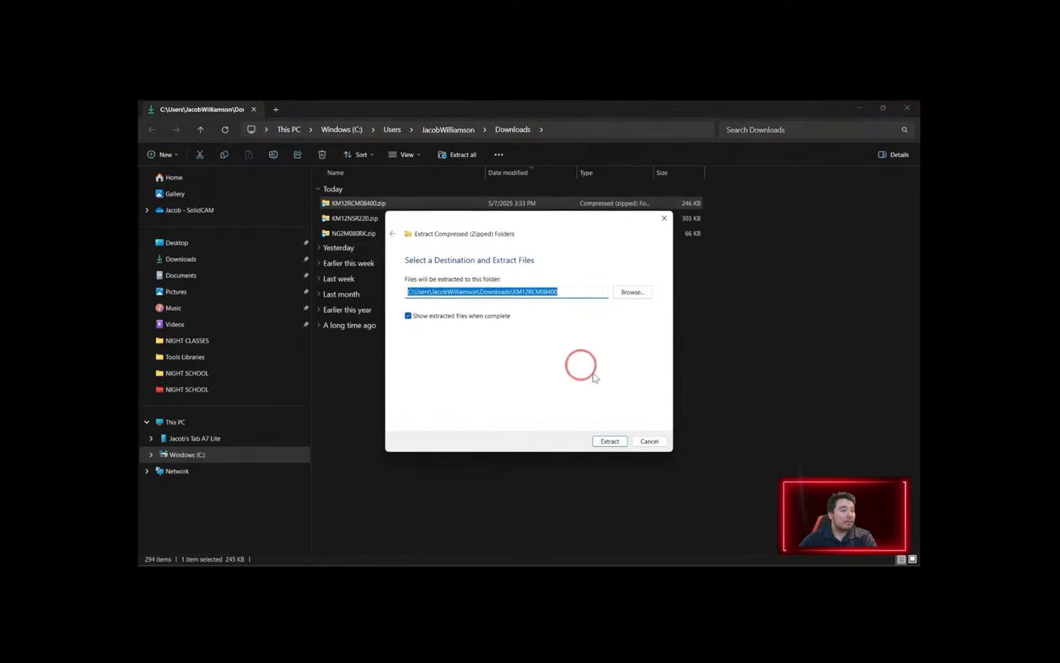
pyautogui.click(610, 442)
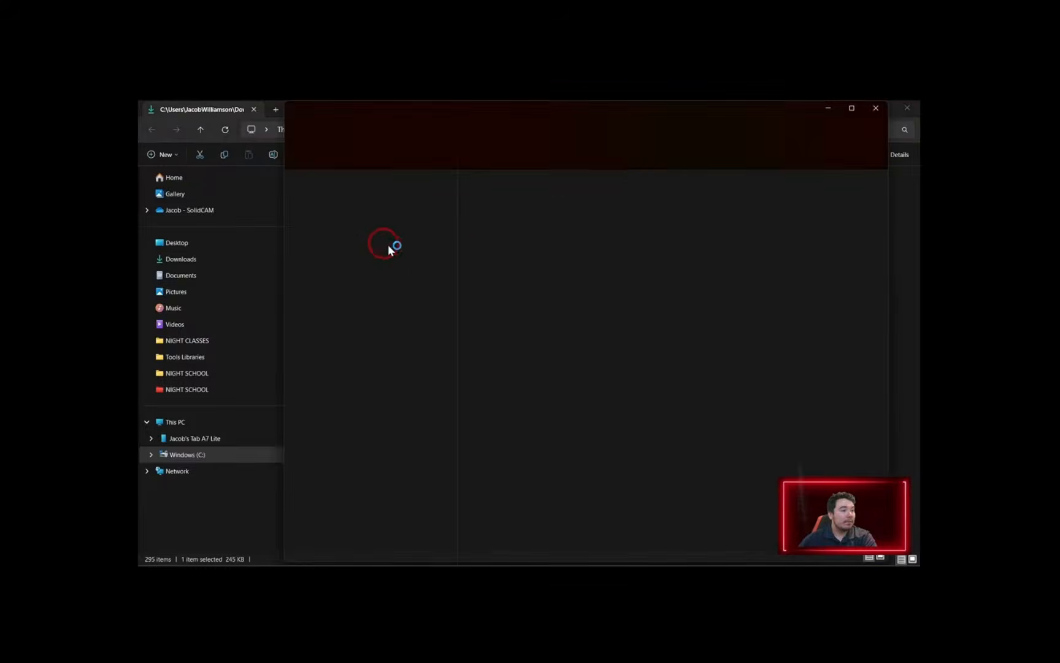
pyautogui.click(885, 108)
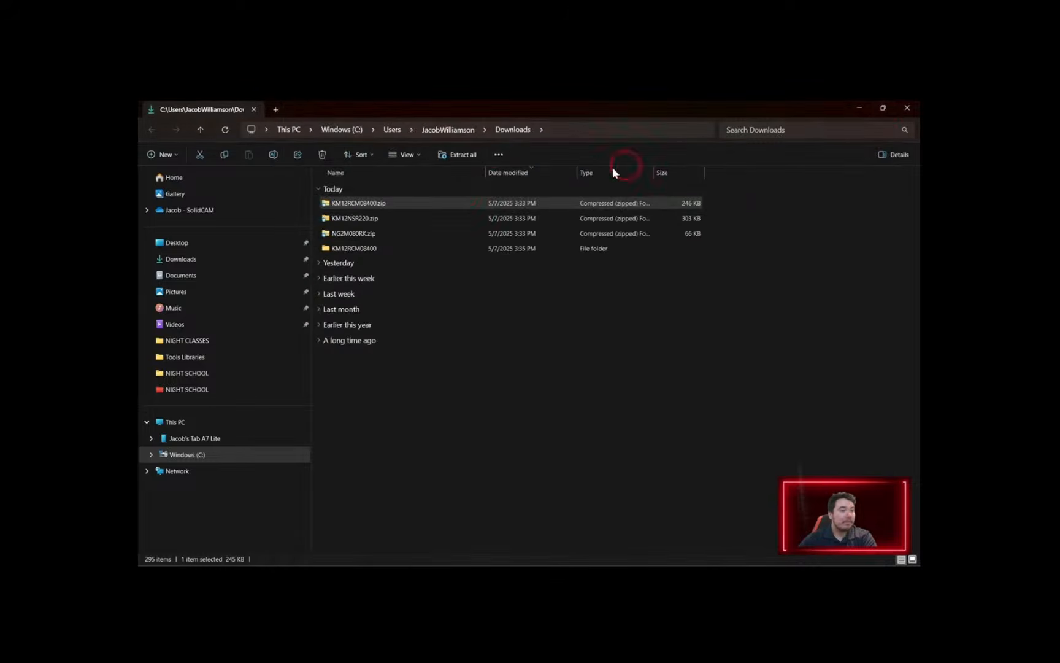
# Extract KM12NSR220.zip into its own folder in Downloads and close the extracted-files window
pyautogui.click(411, 219)
pyautogui.click(437, 158)
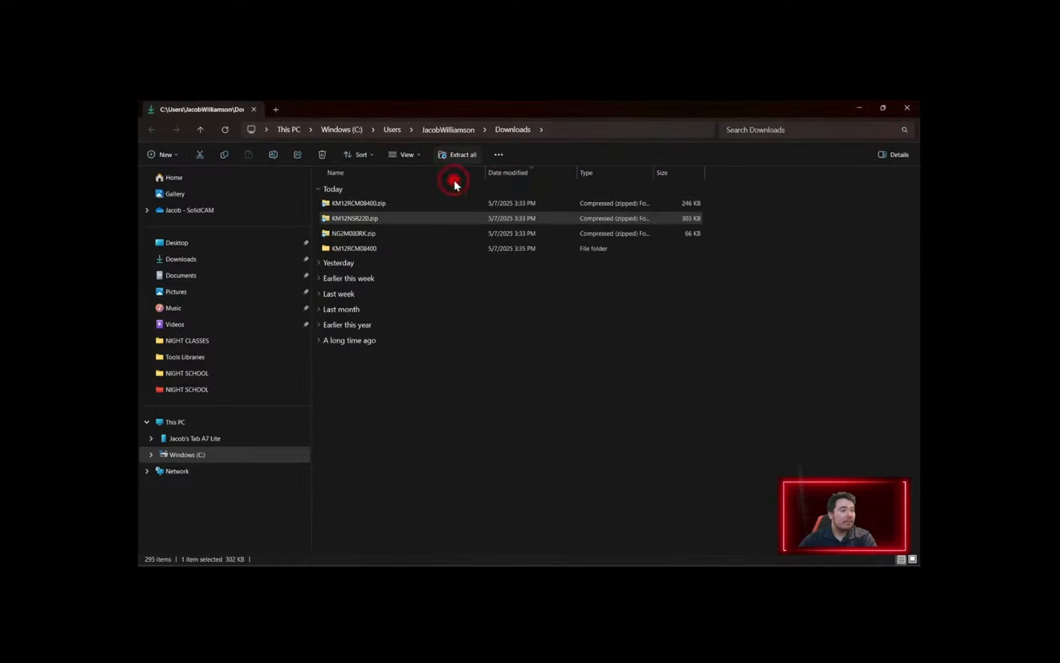
pyautogui.click(610, 441)
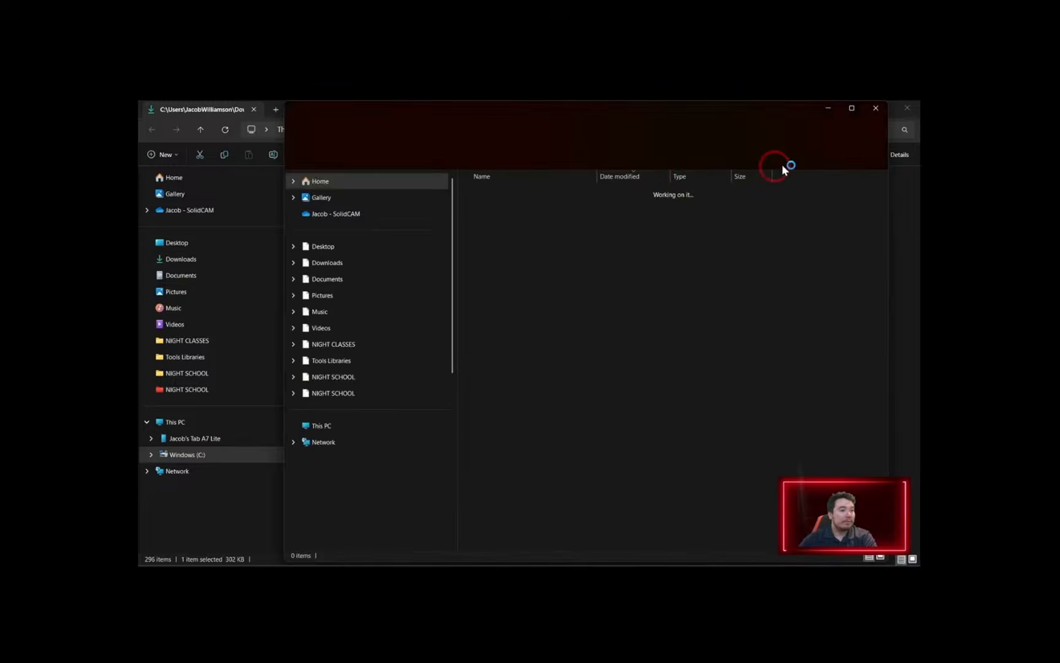
pyautogui.click(878, 110)
# Extract NG2M080RK.zip into its own folder in Downloads and close the File Explorer windows
pyautogui.click(405, 235)
pyautogui.click(454, 155)
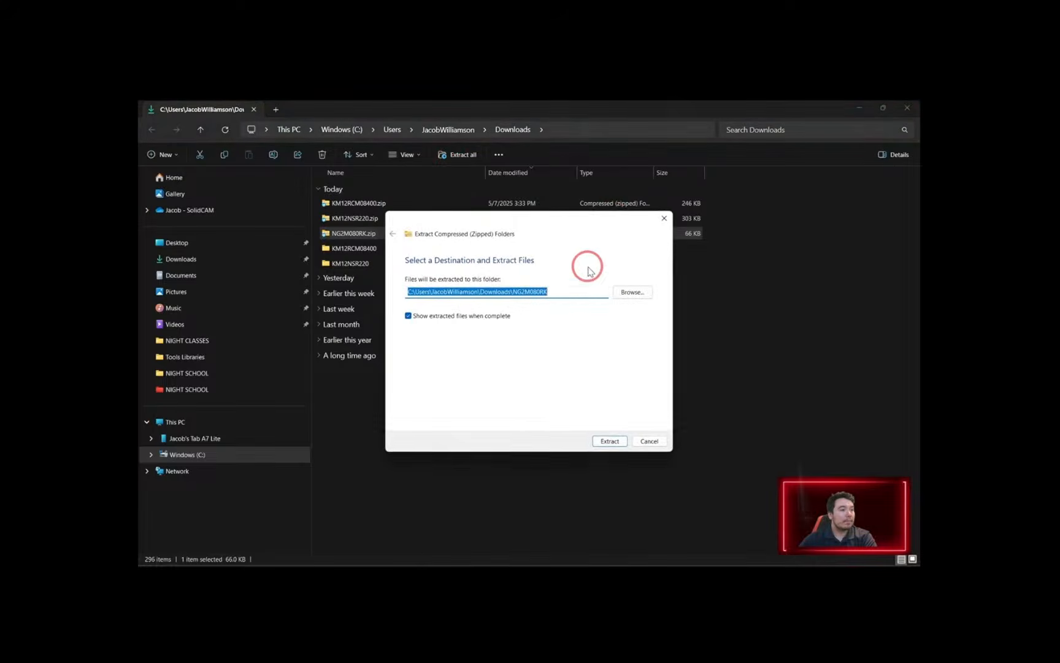
pyautogui.click(609, 439)
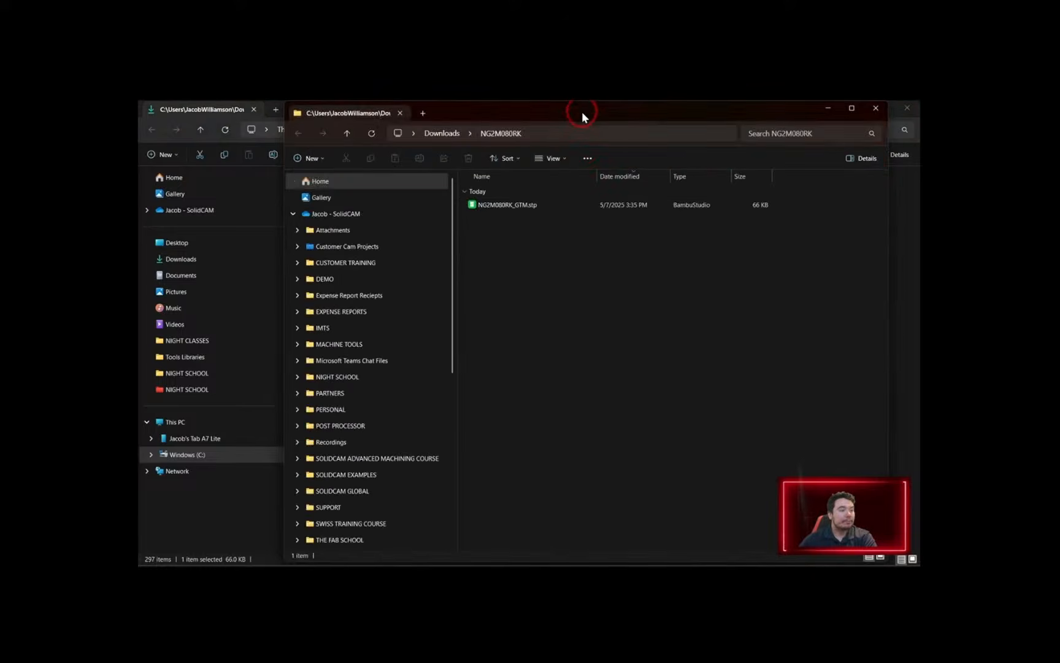
pyautogui.moveTo(582, 110); pyautogui.dragTo(564, 128)
pyautogui.click(858, 127)
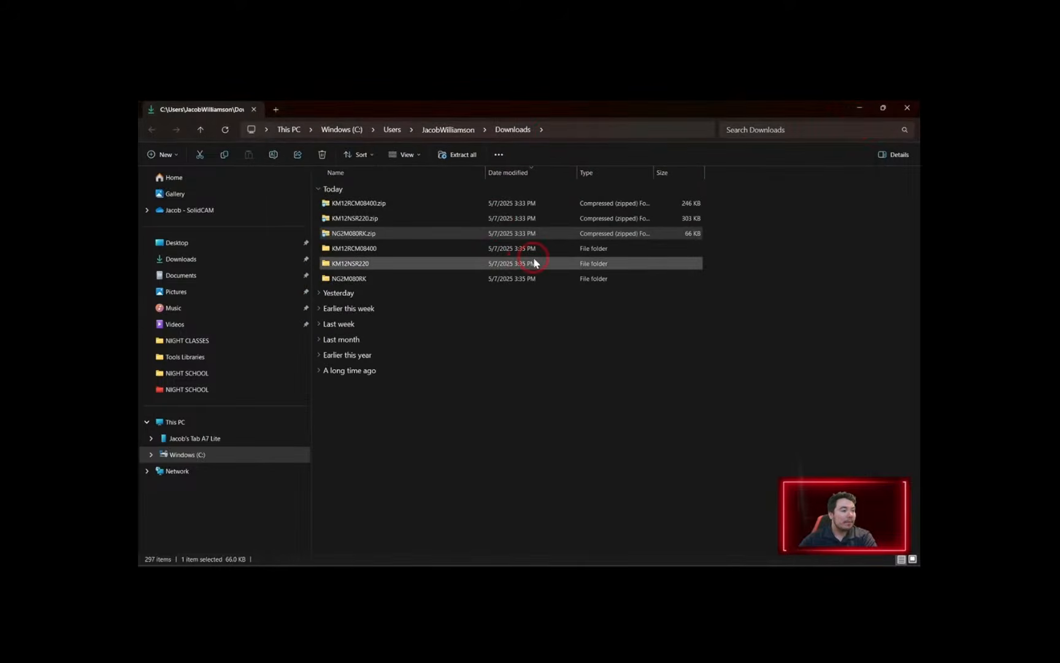
pyautogui.moveTo(376, 274)
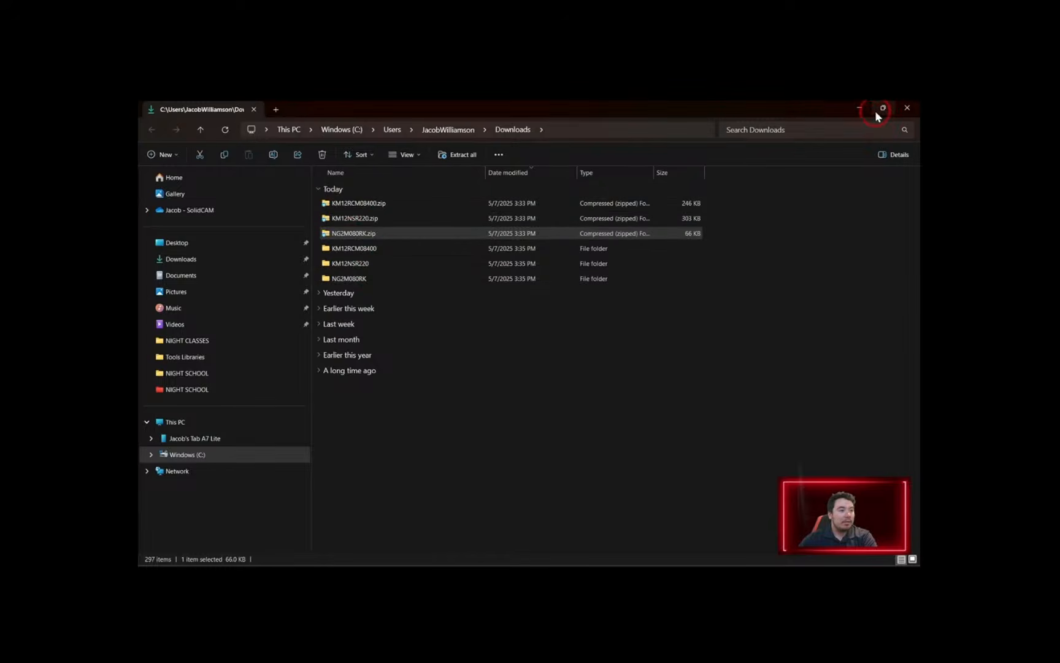
pyautogui.click(907, 109)
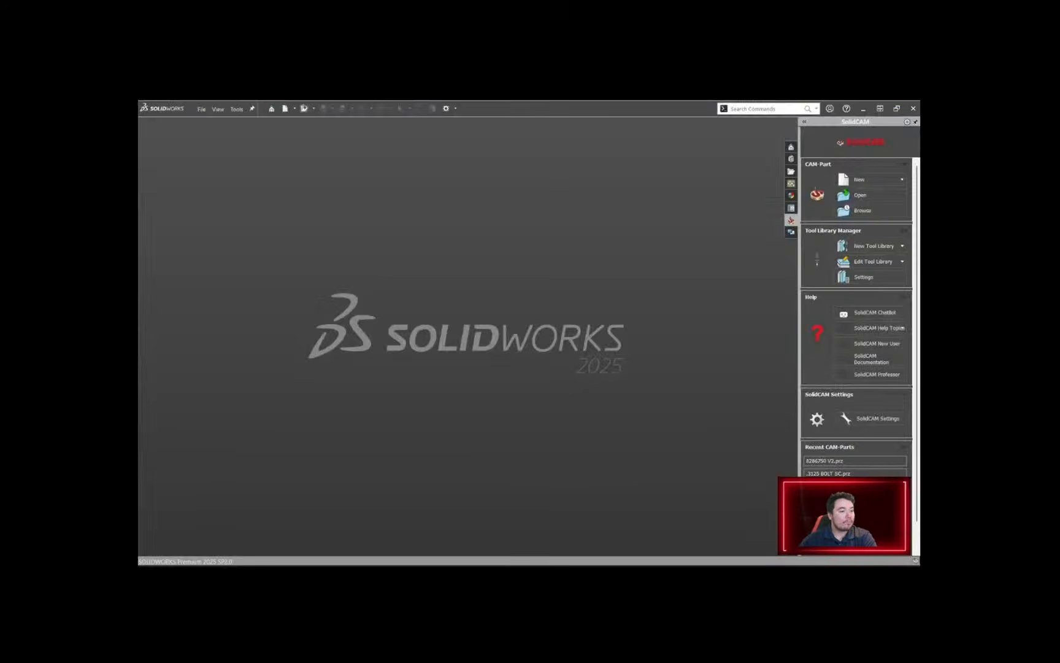
# Switch to SOLIDWORKS and open NG2M080RK_GTM.stp from the NG2M080RK folder in Downloads, declining Import Diagnostics
pyautogui.click(470, 335)
pyautogui.click(315, 110)
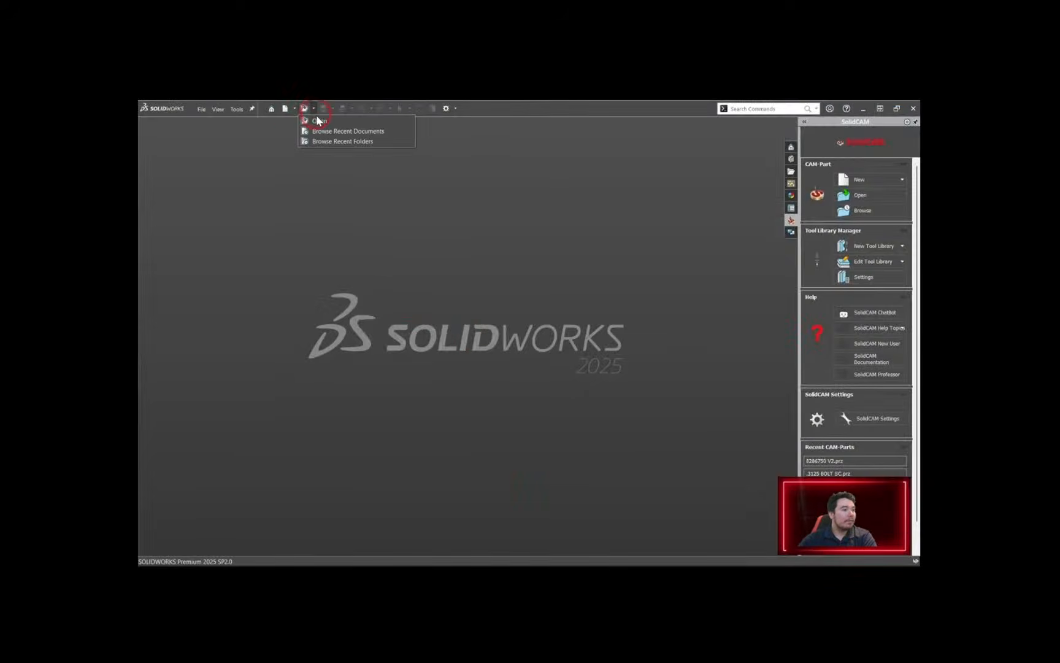
pyautogui.click(325, 121)
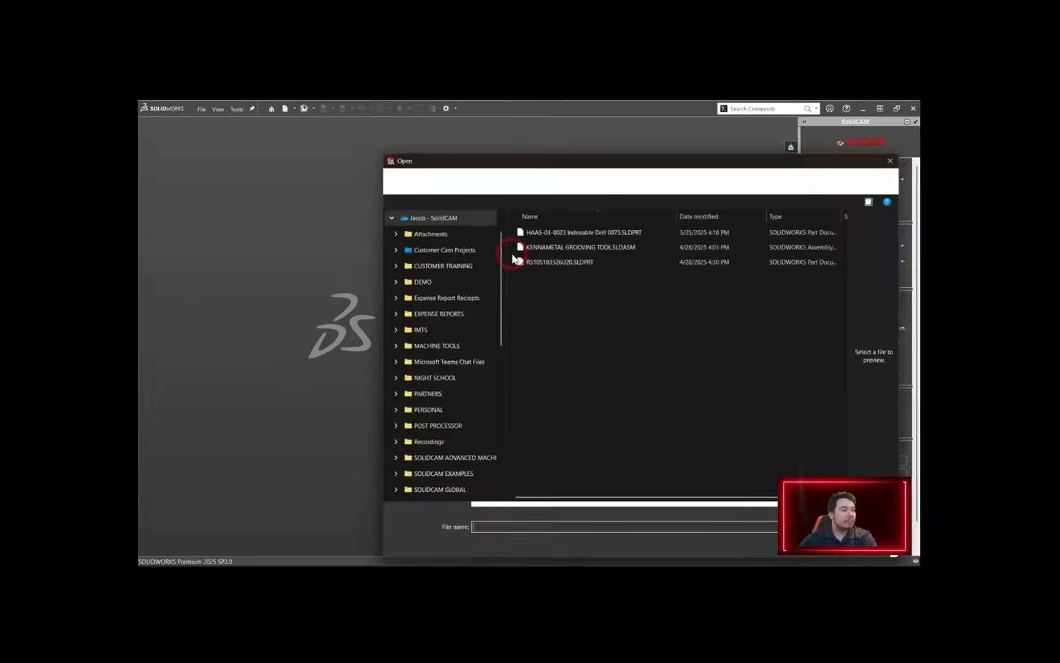
pyautogui.scroll(-10, 430, 432)
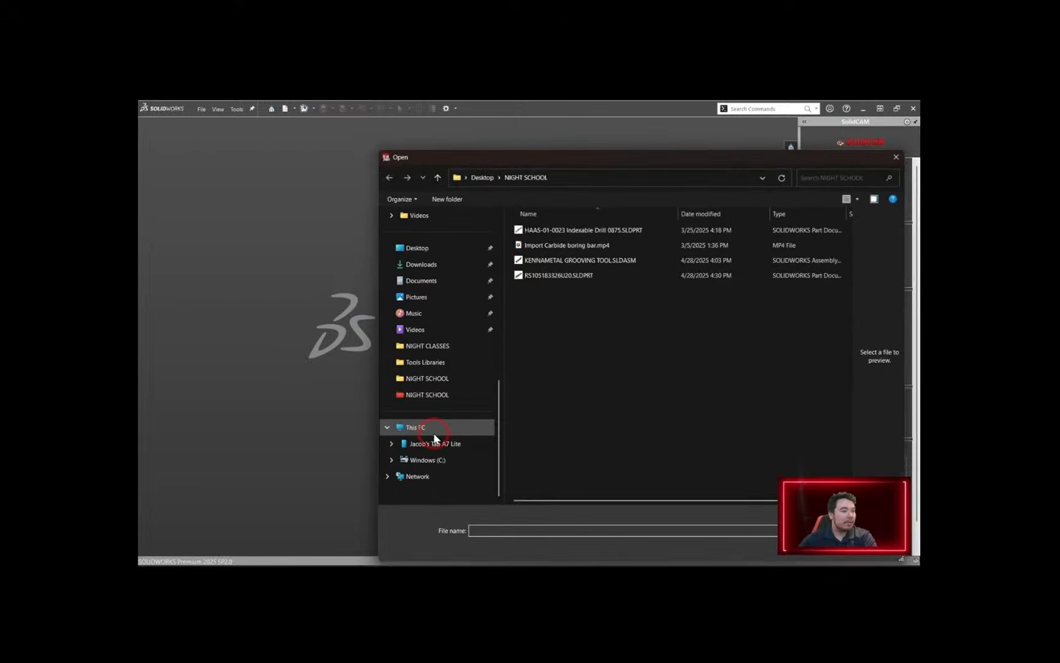
pyautogui.click(421, 264)
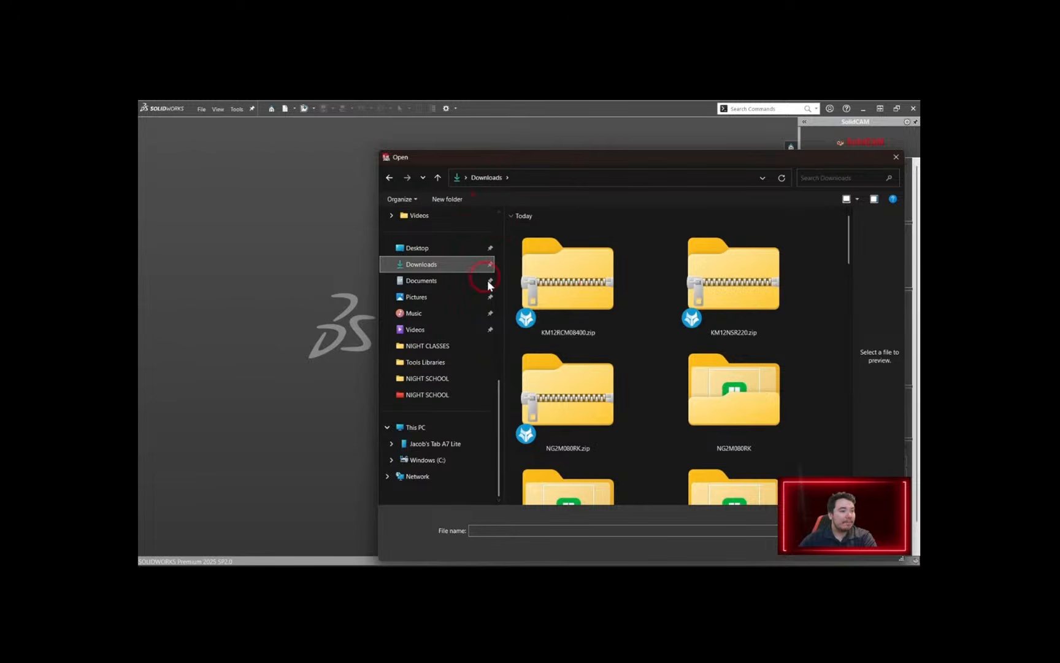
pyautogui.scroll(-2, 727, 326)
pyautogui.doubleClick(731, 328)
pyautogui.click(554, 243)
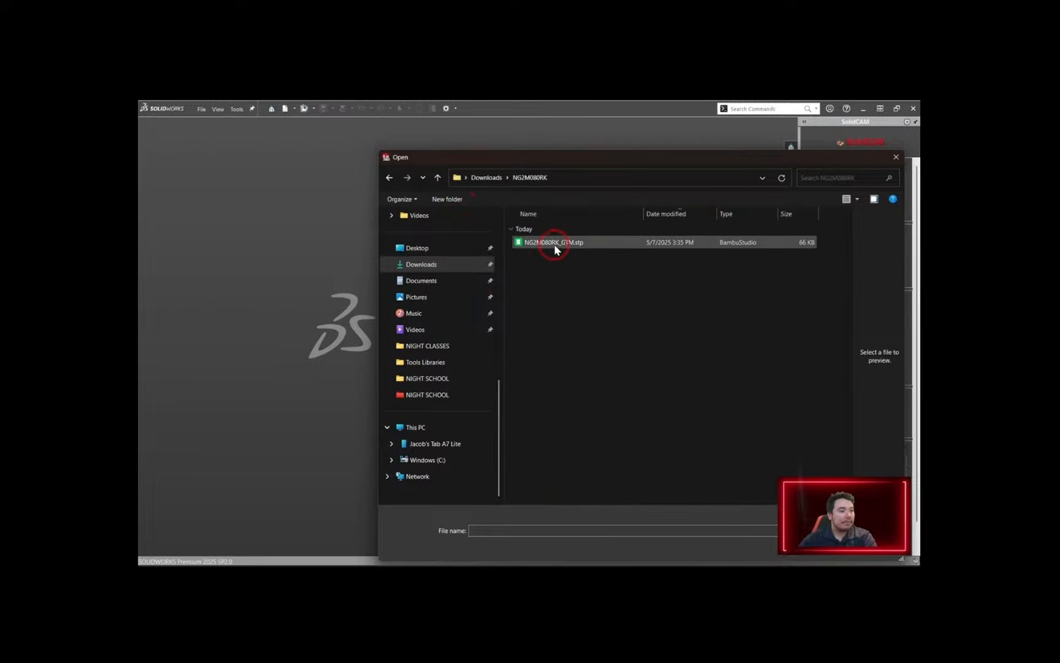
pyautogui.click(831, 556)
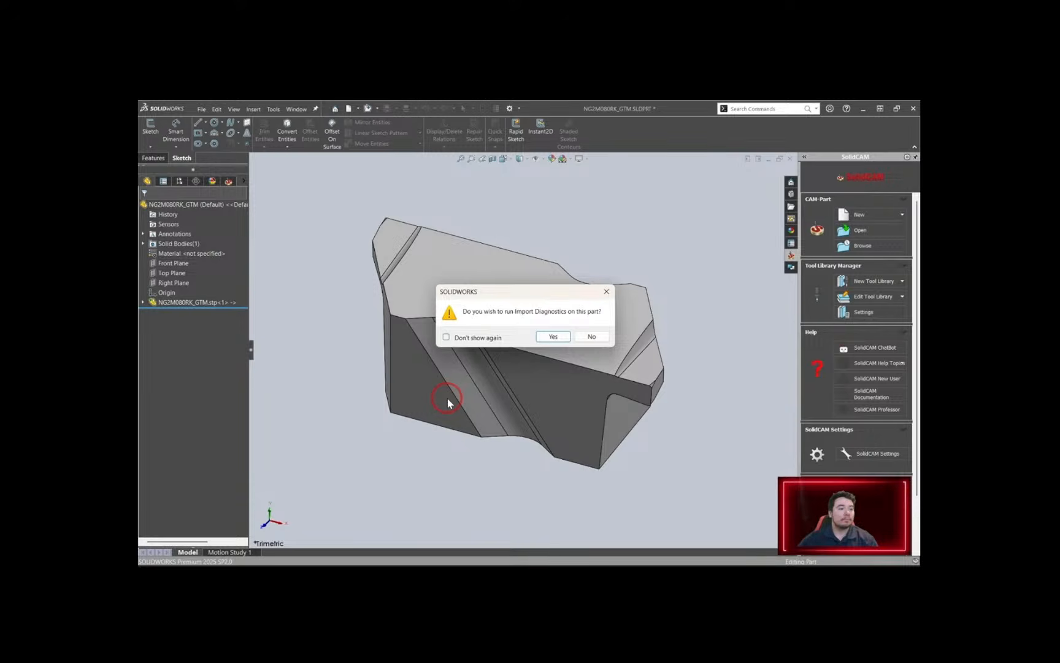
pyautogui.click(596, 338)
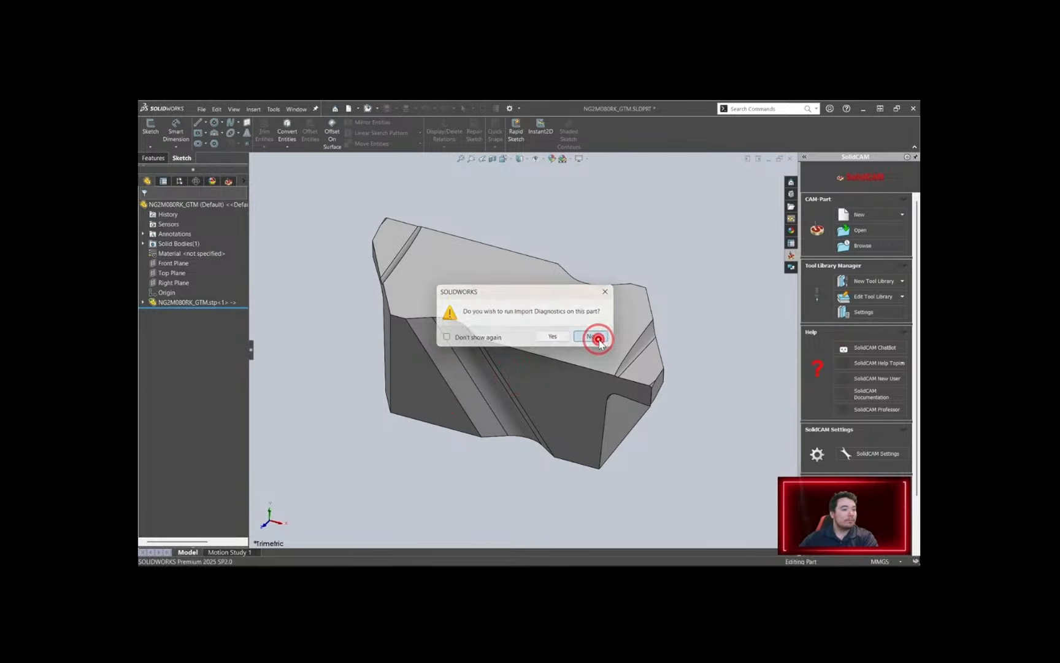
pyautogui.moveTo(459, 416); pyautogui.dragTo(377, 350, button='middle')
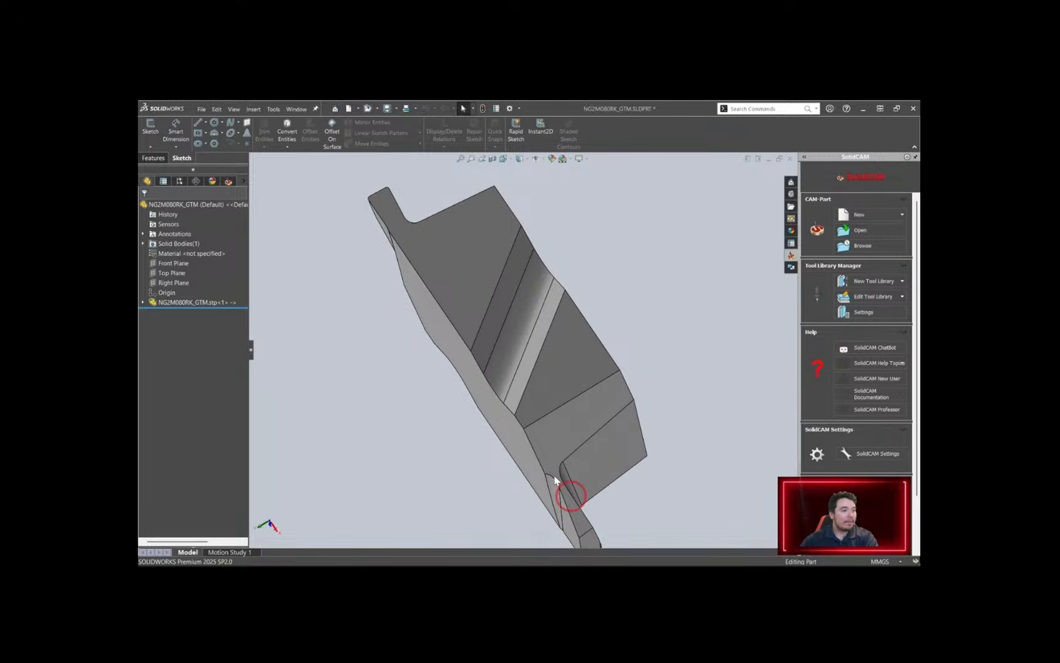
# Open KM12RCM08400_GTM.stp from the KM12RCM08400 folder in Downloads and decline Import Diagnostics
pyautogui.click(378, 110)
pyautogui.click(391, 142)
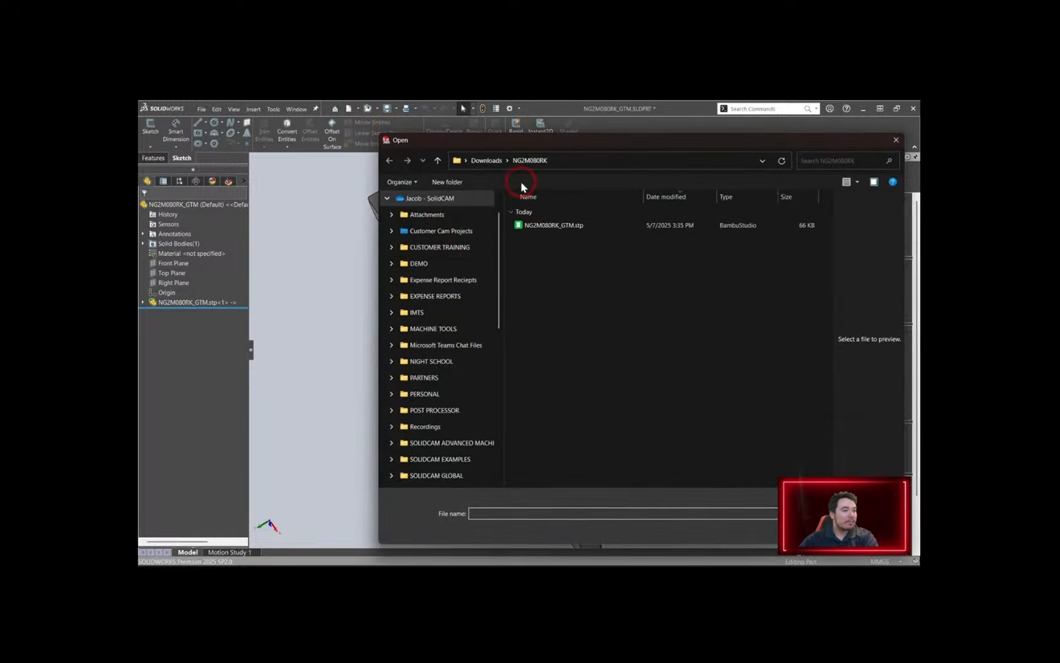
pyautogui.click(487, 160)
pyautogui.scroll(-2, 724, 368)
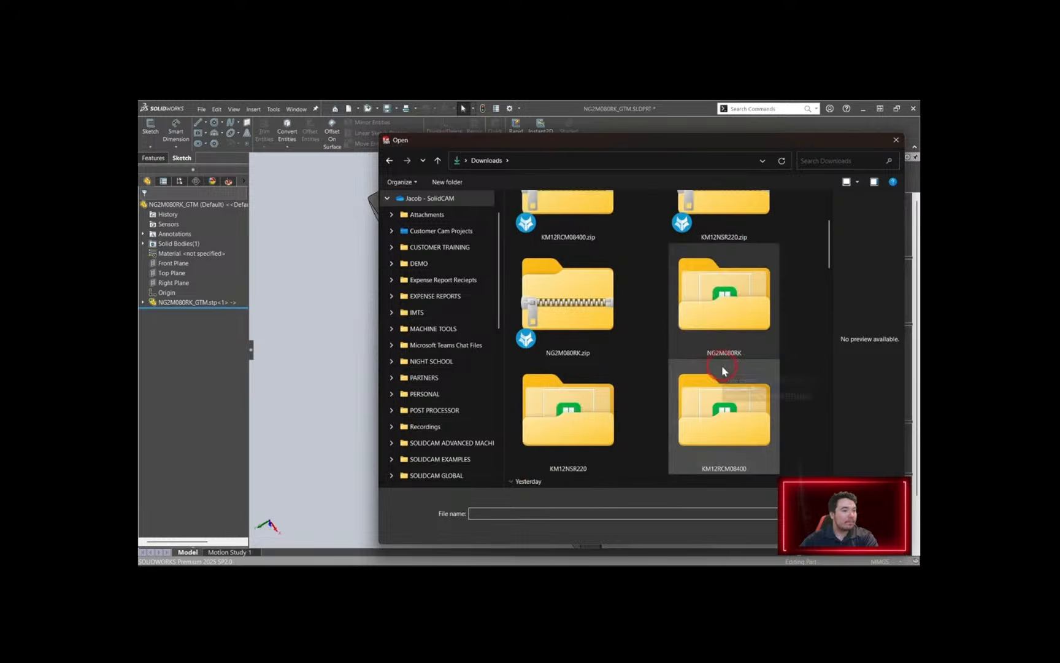
pyautogui.scroll(-3, 739, 347)
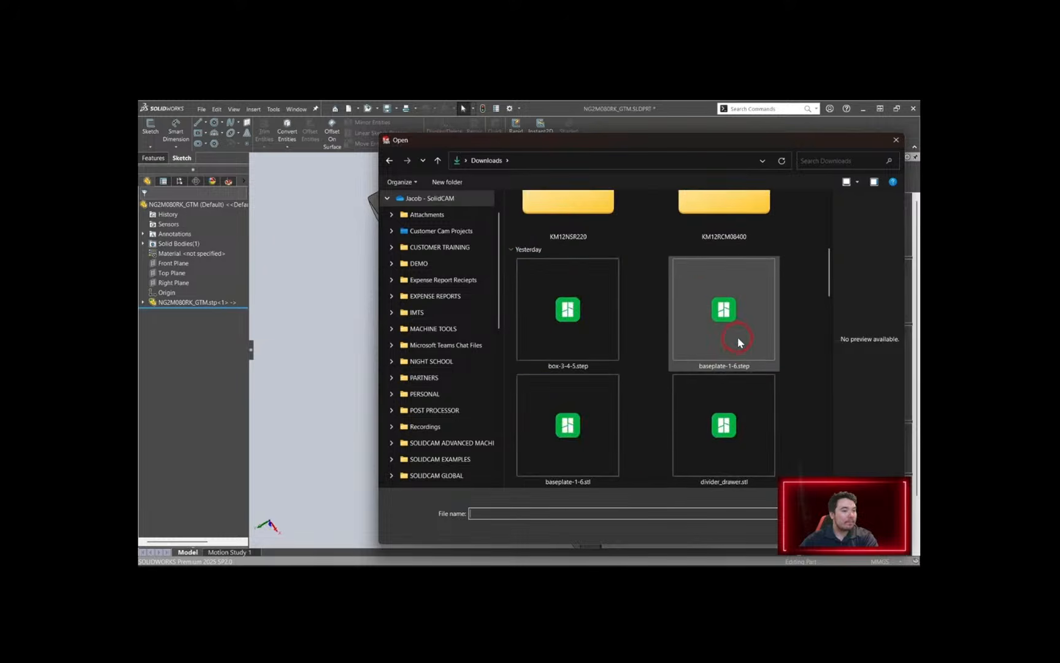
pyautogui.scroll(3, 737, 339)
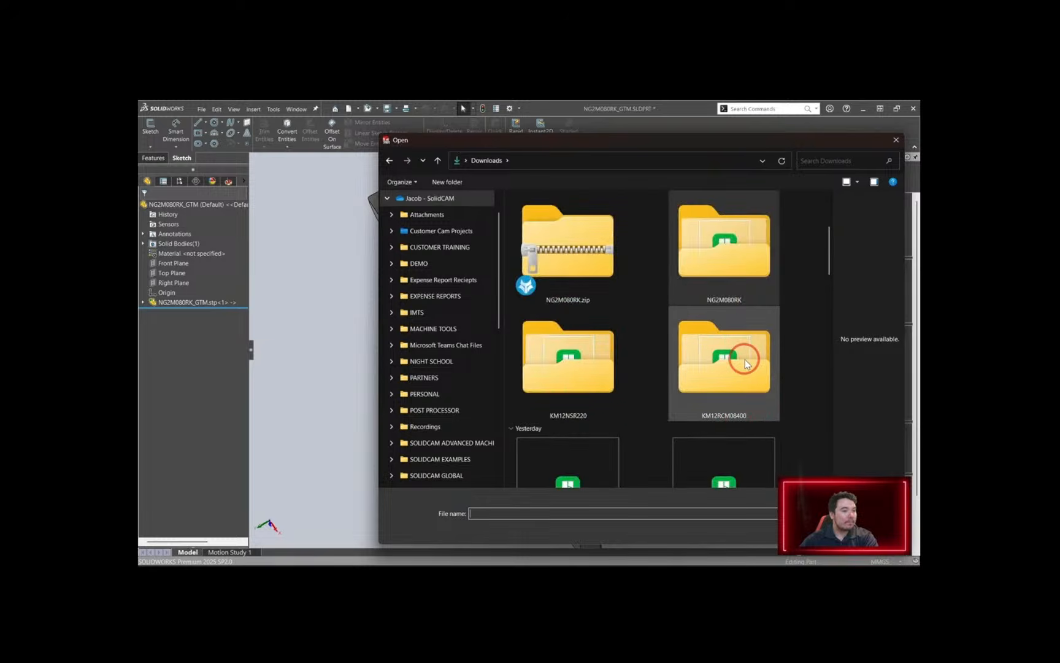
pyautogui.doubleClick(746, 363)
pyautogui.click(598, 227)
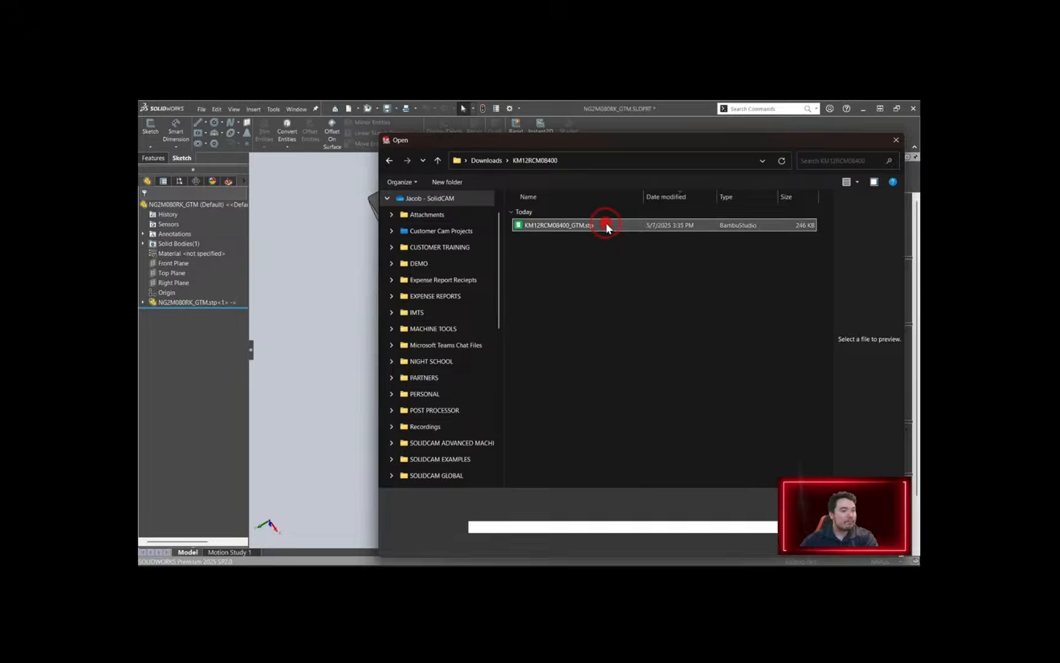
pyautogui.click(824, 555)
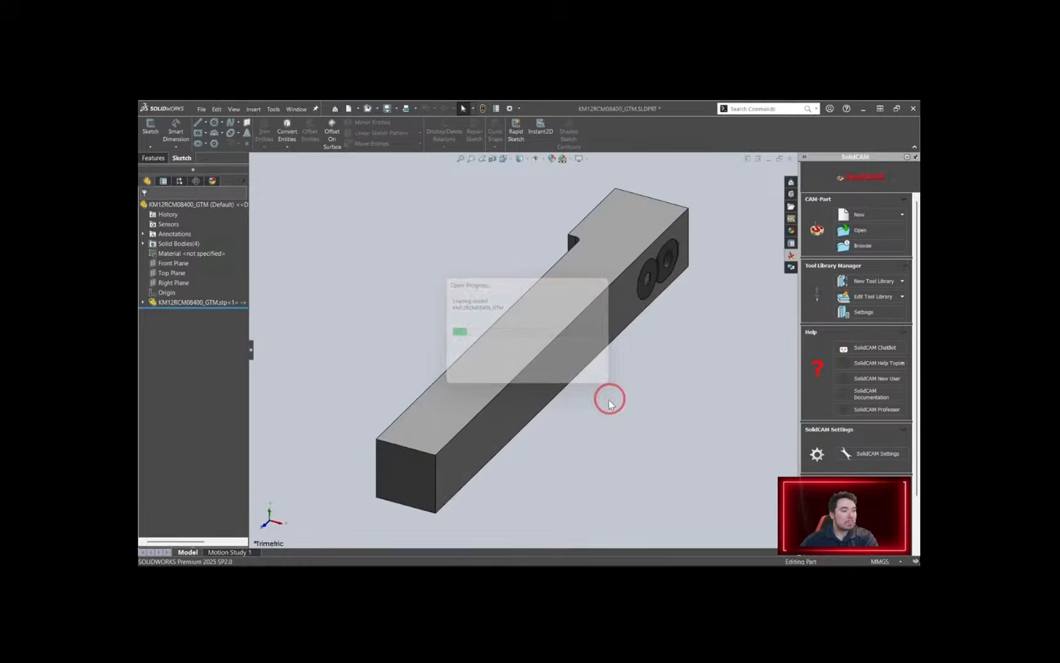
pyautogui.click(598, 337)
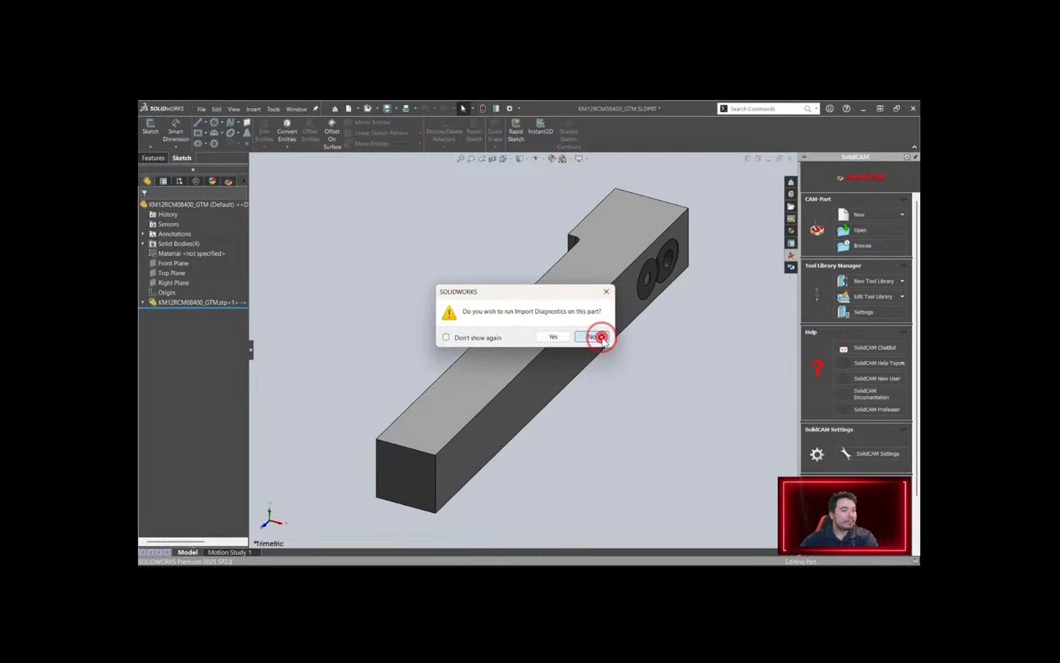
# Open KM12NSR220_GTM.stp from the KM12NSR220 folder in Downloads and decline Import Diagnostics
pyautogui.click(378, 109)
pyautogui.click(382, 123)
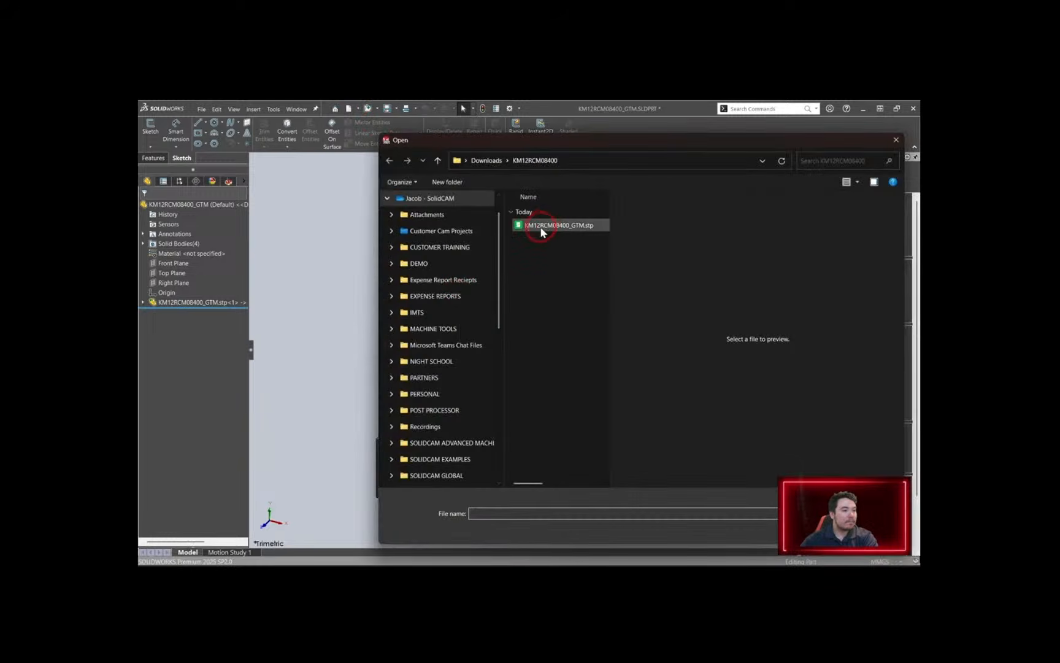
pyautogui.click(486, 160)
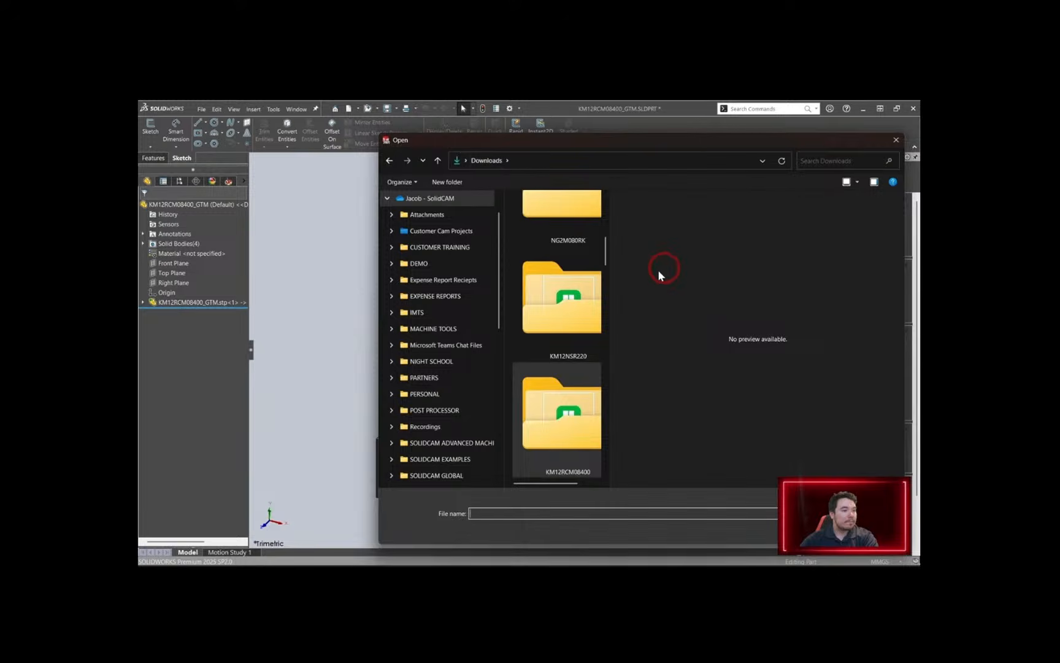
pyautogui.moveTo(612, 331); pyautogui.dragTo(759, 320)
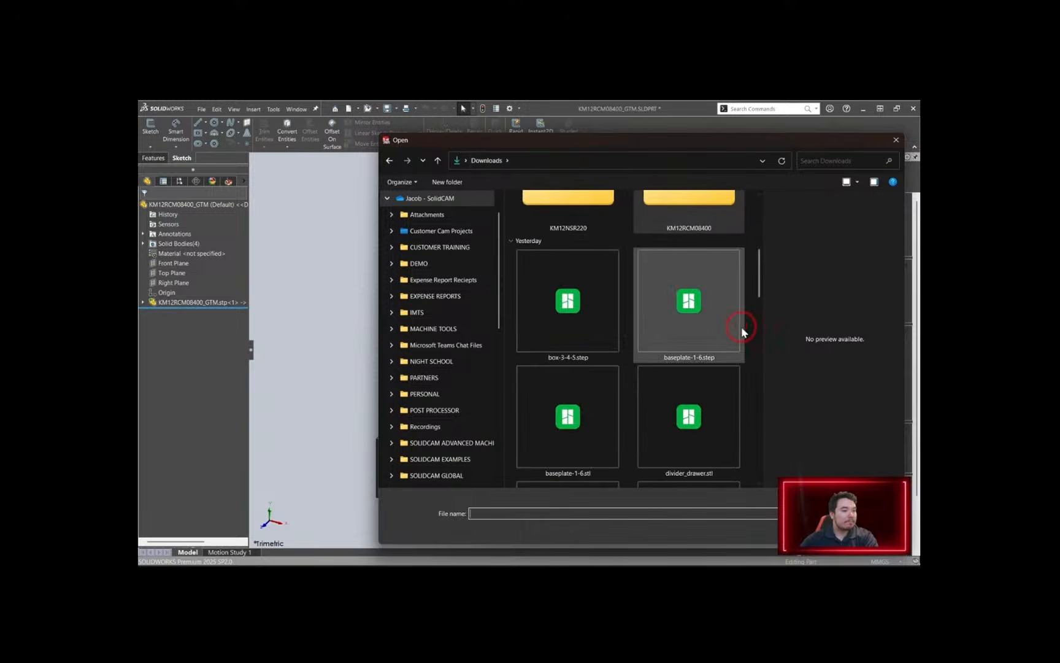
pyautogui.scroll(3, 639, 386)
pyautogui.click(575, 374)
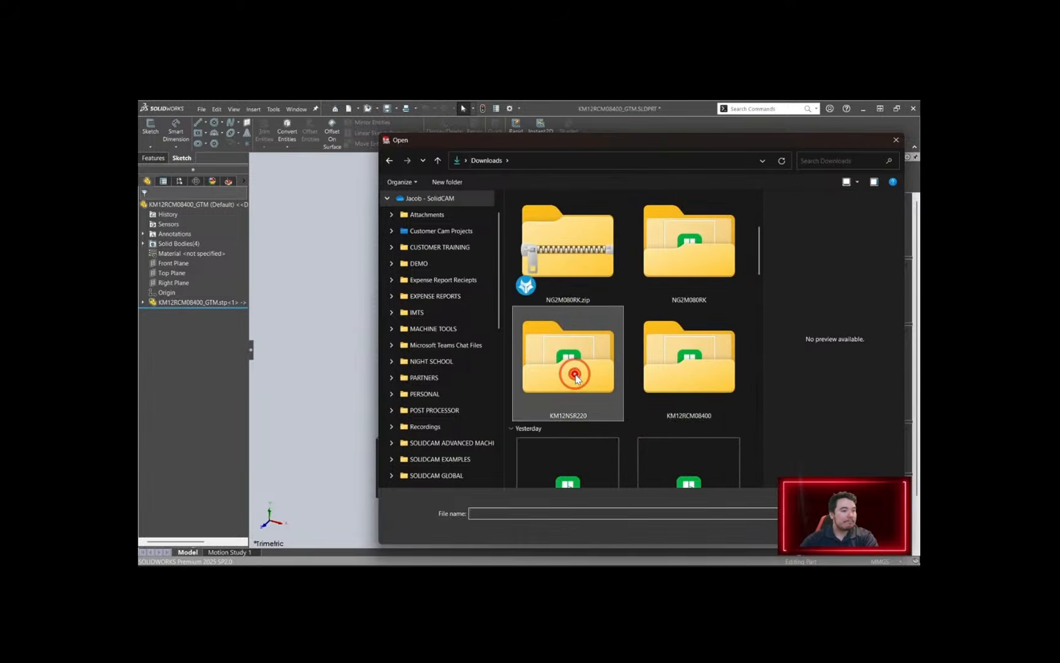
pyautogui.doubleClick(575, 376)
pyautogui.click(575, 223)
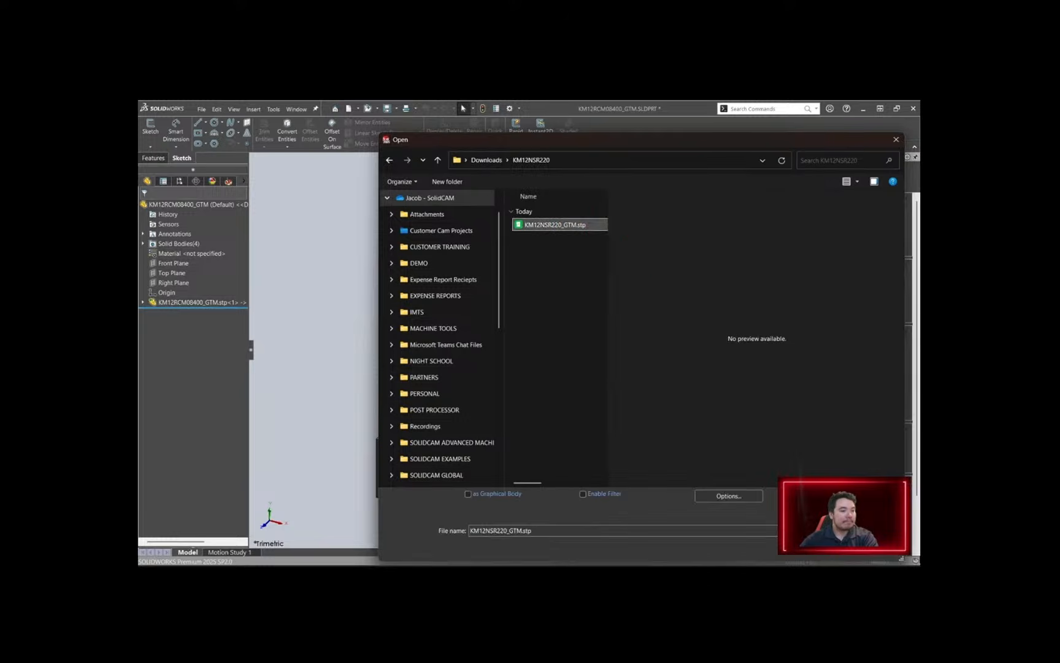
pyautogui.click(817, 555)
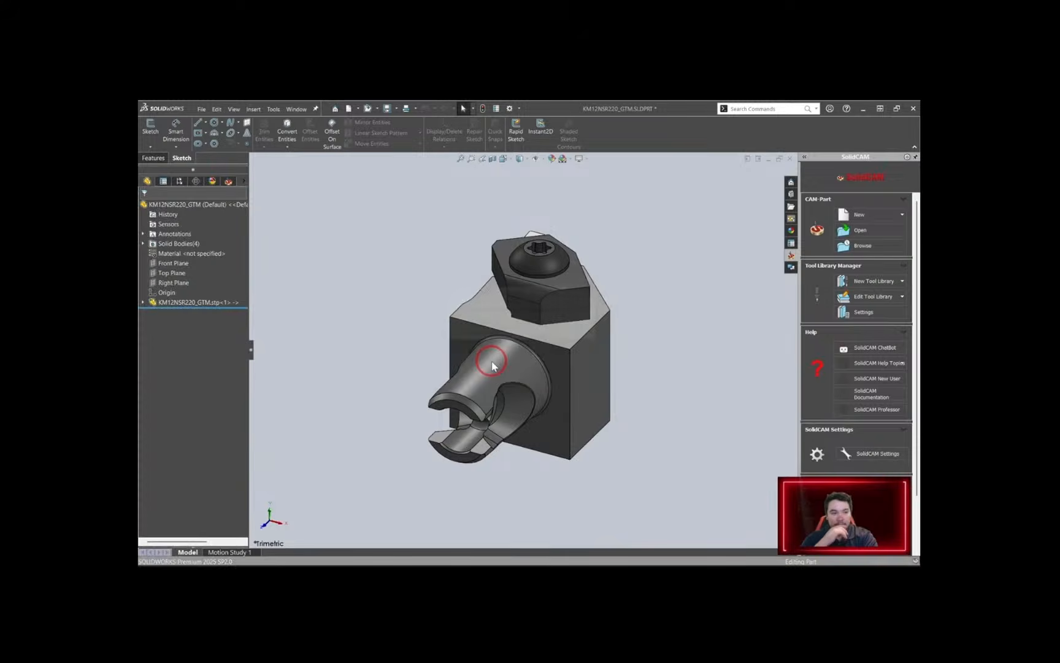
pyautogui.click(591, 336)
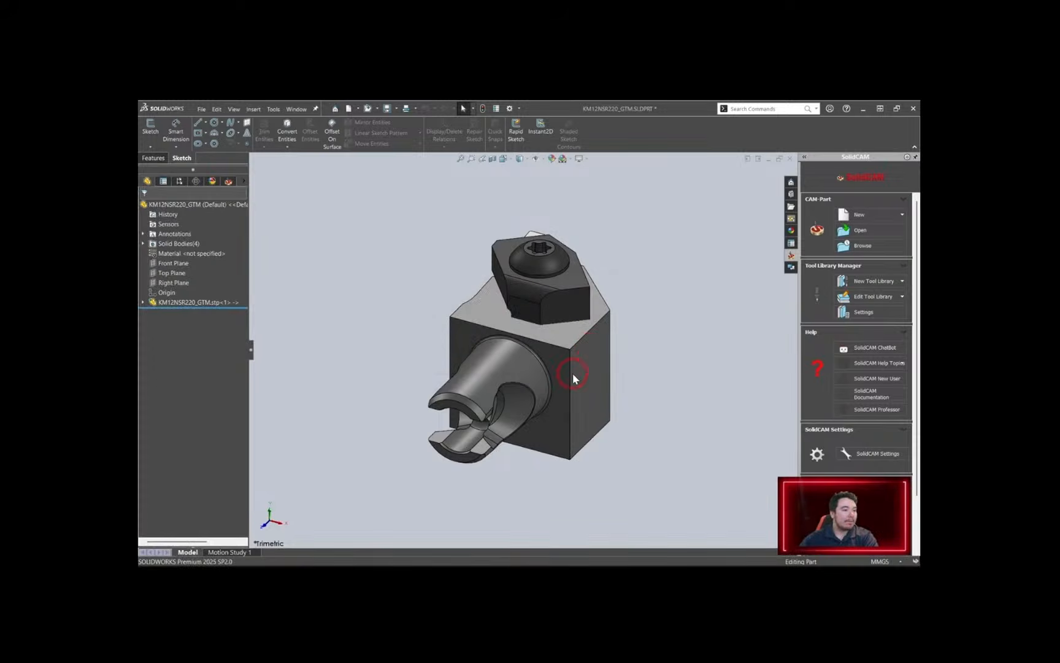
# Delete the CUT[1] insert body from the KM12NSR220_GTM part and collapse its solid bodies list
pyautogui.click(417, 393)
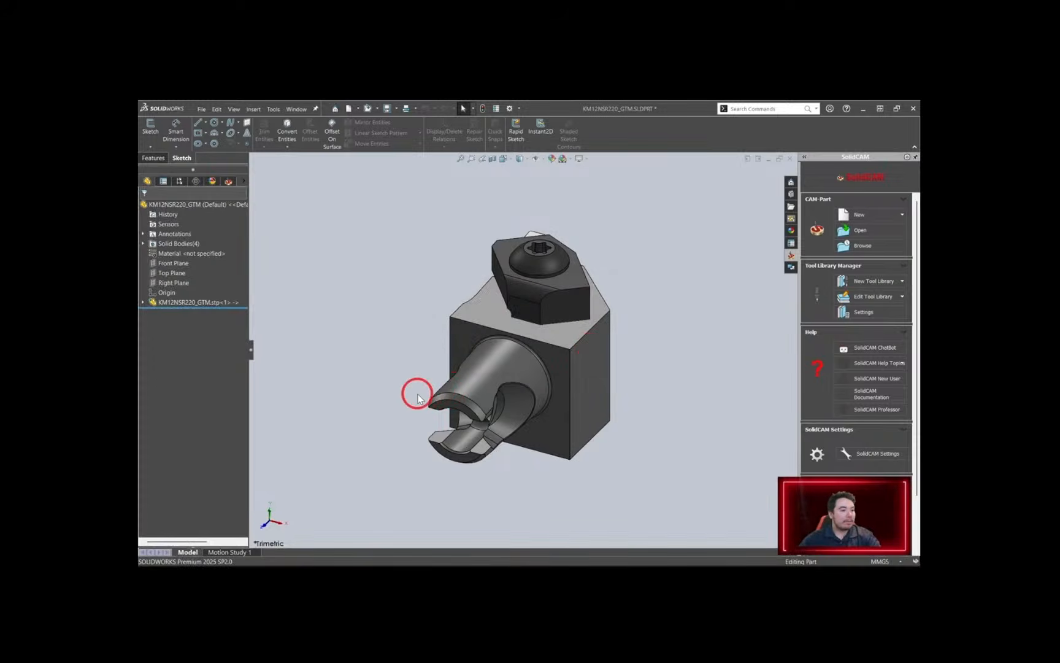
pyautogui.moveTo(378, 397); pyautogui.dragTo(353, 466, button='middle')
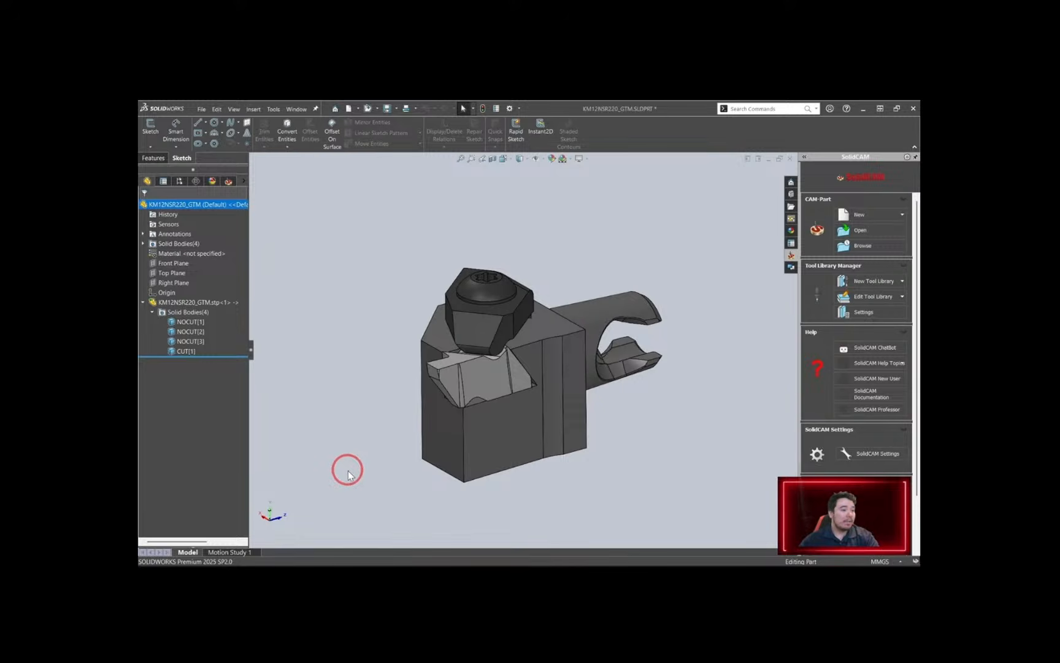
pyautogui.moveTo(357, 445)
pyautogui.mouseDown(button='middle')
pyautogui.moveTo(379, 449)
pyautogui.moveTo(366, 504)
pyautogui.moveTo(369, 426)
pyautogui.moveTo(370, 482)
pyautogui.moveTo(365, 449)
pyautogui.mouseUp(button='middle')
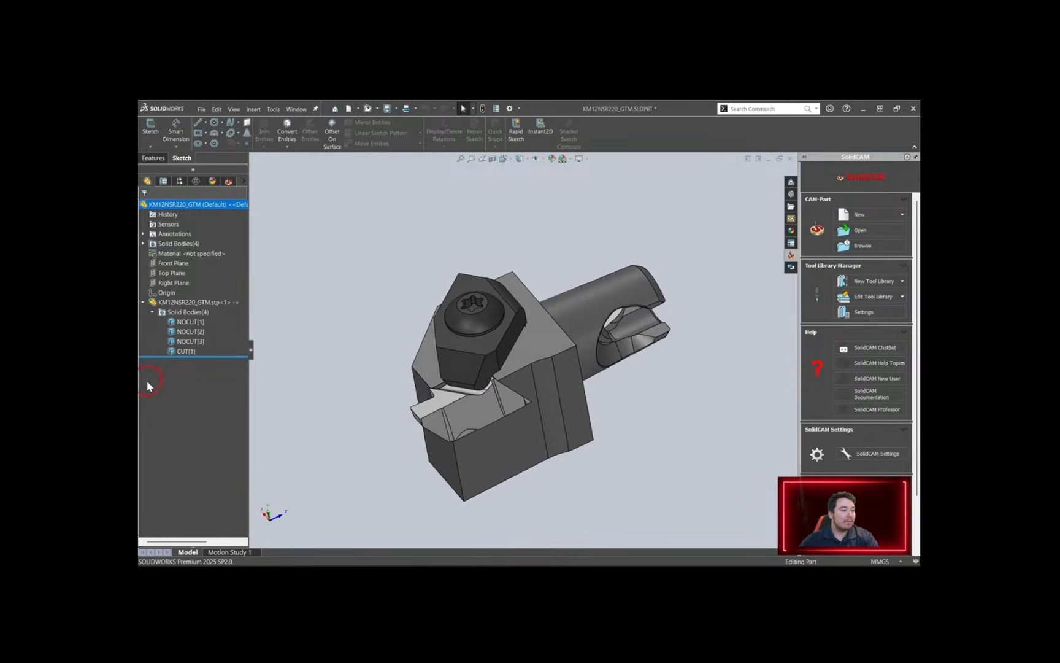
pyautogui.click(160, 312)
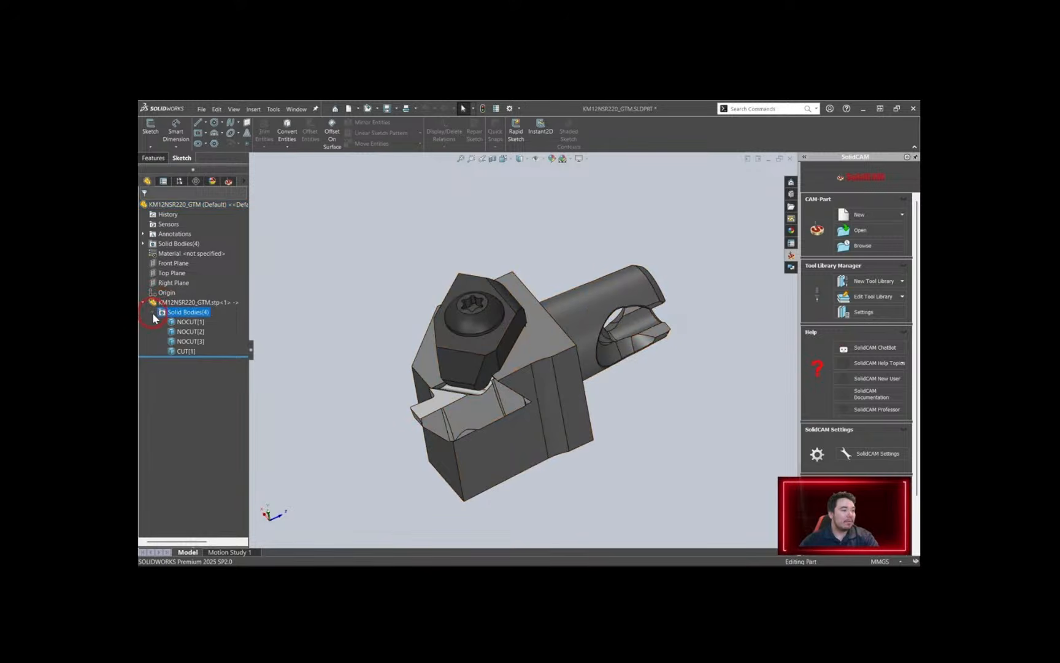
pyautogui.click(187, 351)
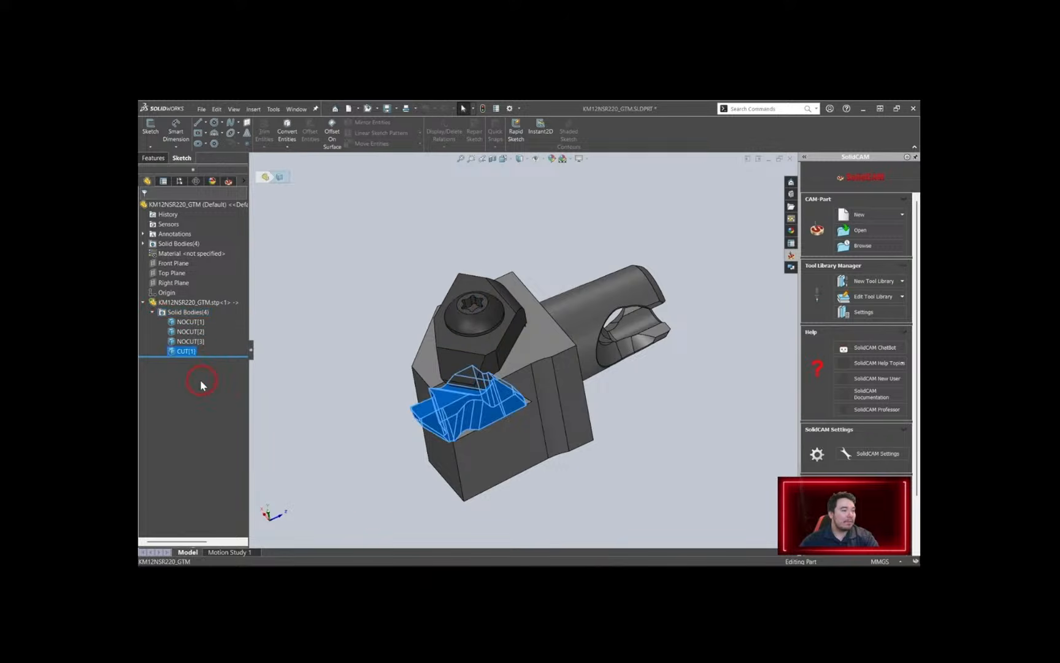
pyautogui.rightClick(182, 356)
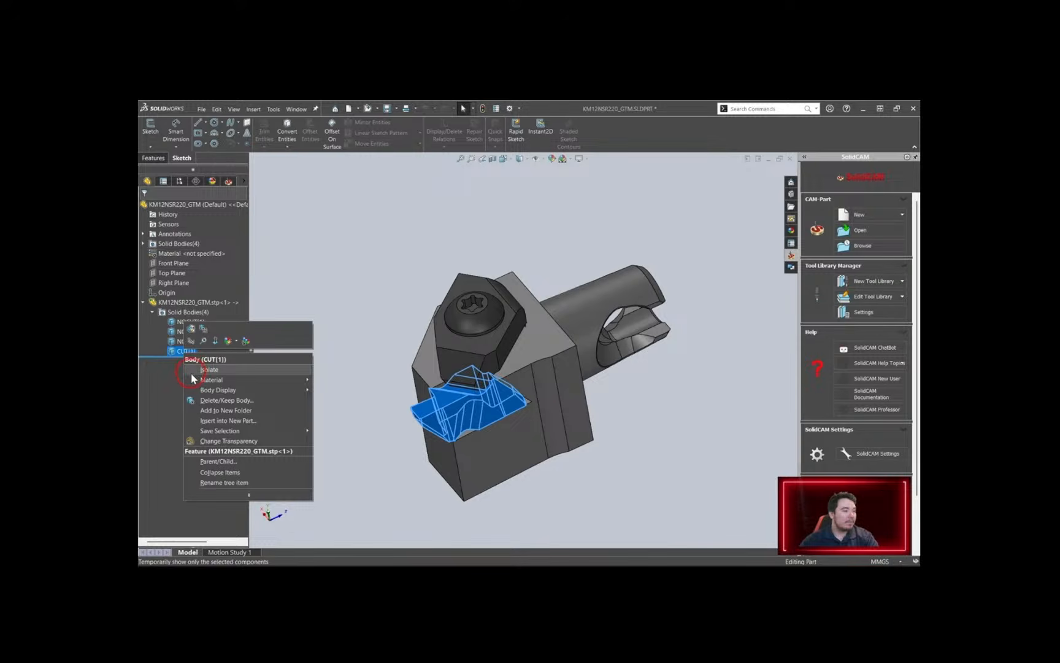
pyautogui.click(195, 400)
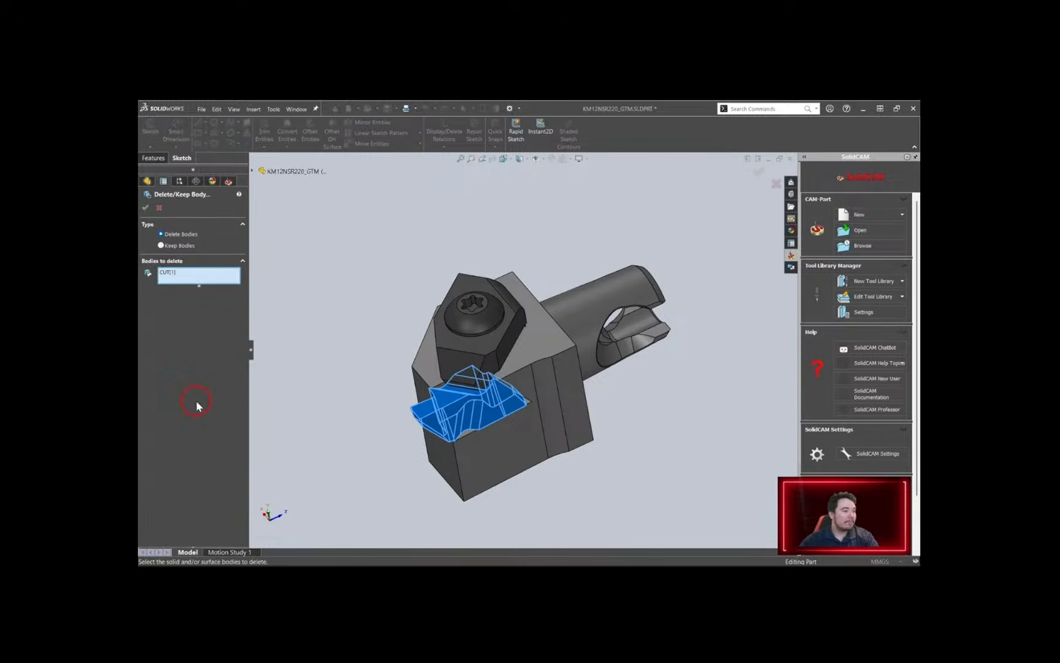
pyautogui.click(147, 209)
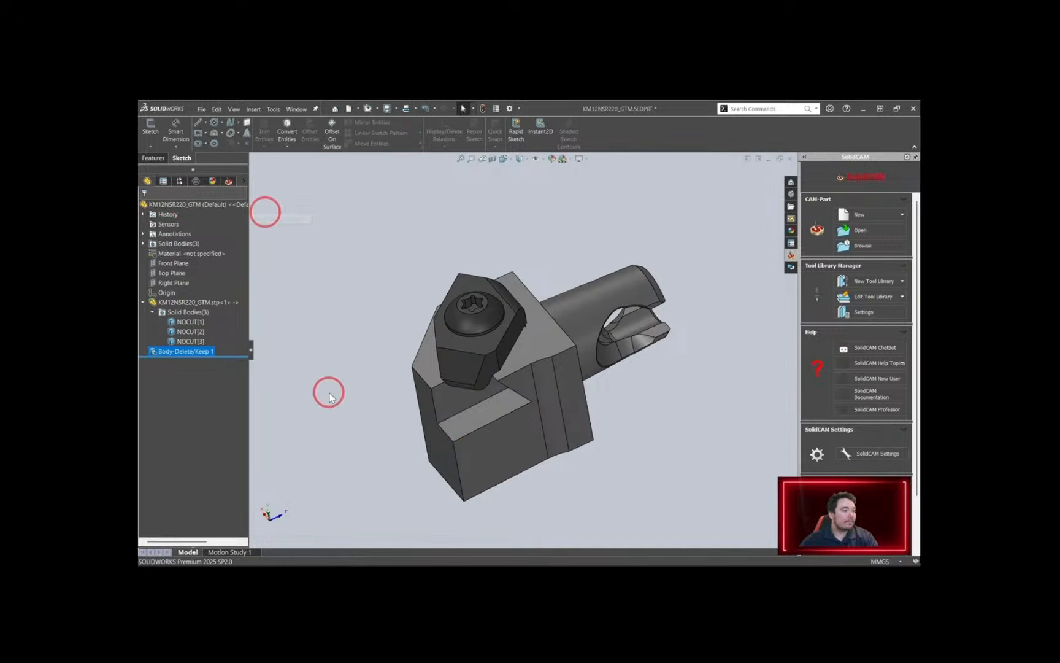
pyautogui.click(153, 313)
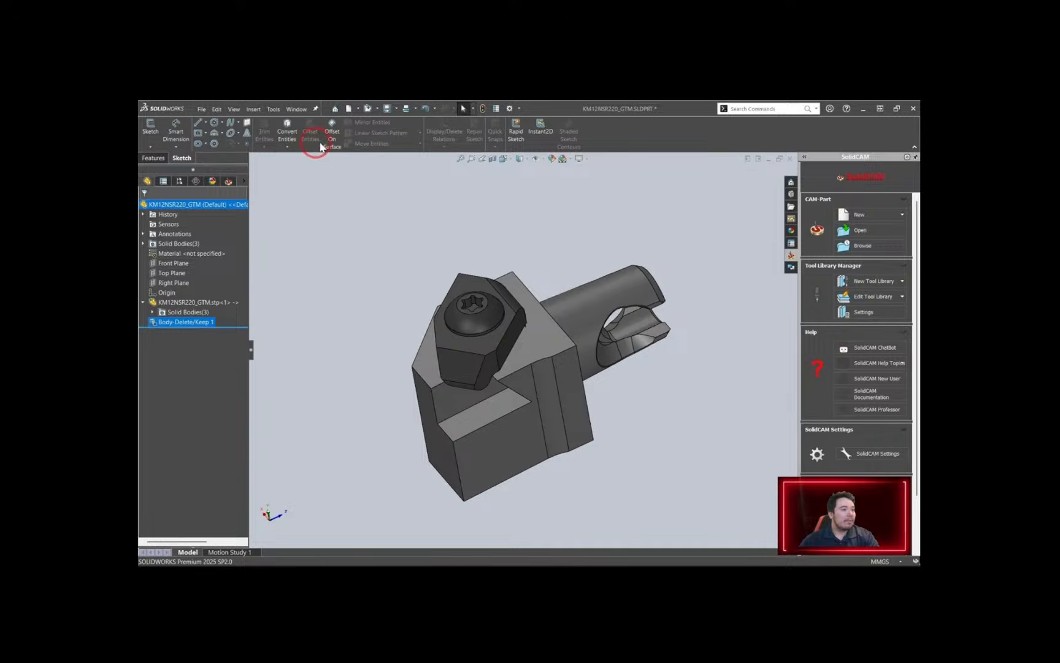
# Start a Save As of the cutting unit and browse to C:\Users\Public\Public Documents\SolidCAM\SolidCAM2024\Tables\Tools Libraries
pyautogui.click(395, 112)
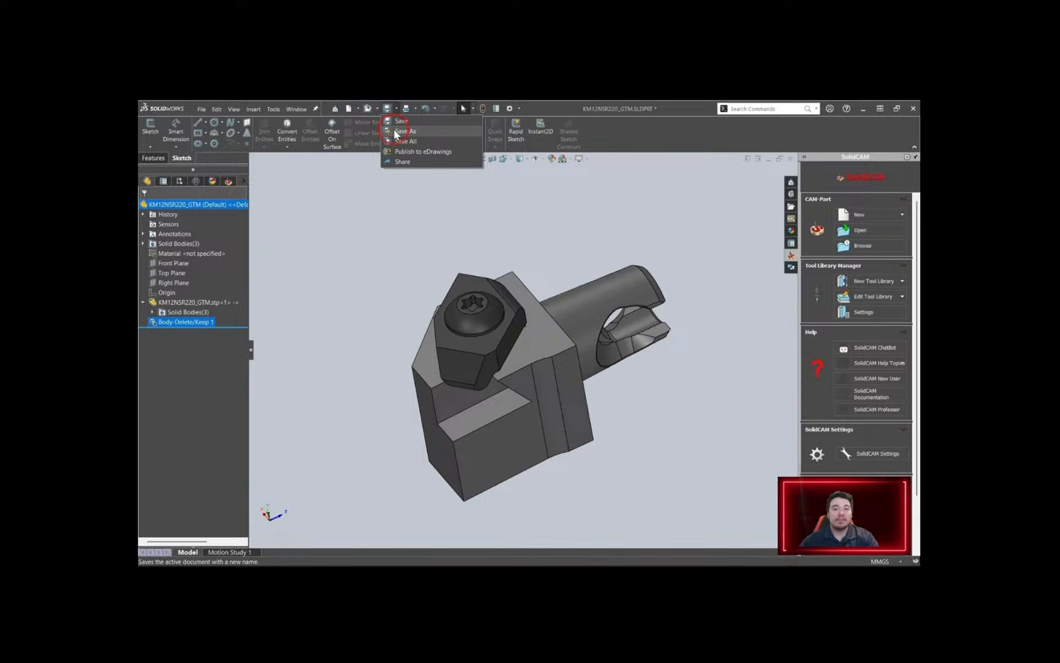
pyautogui.click(402, 131)
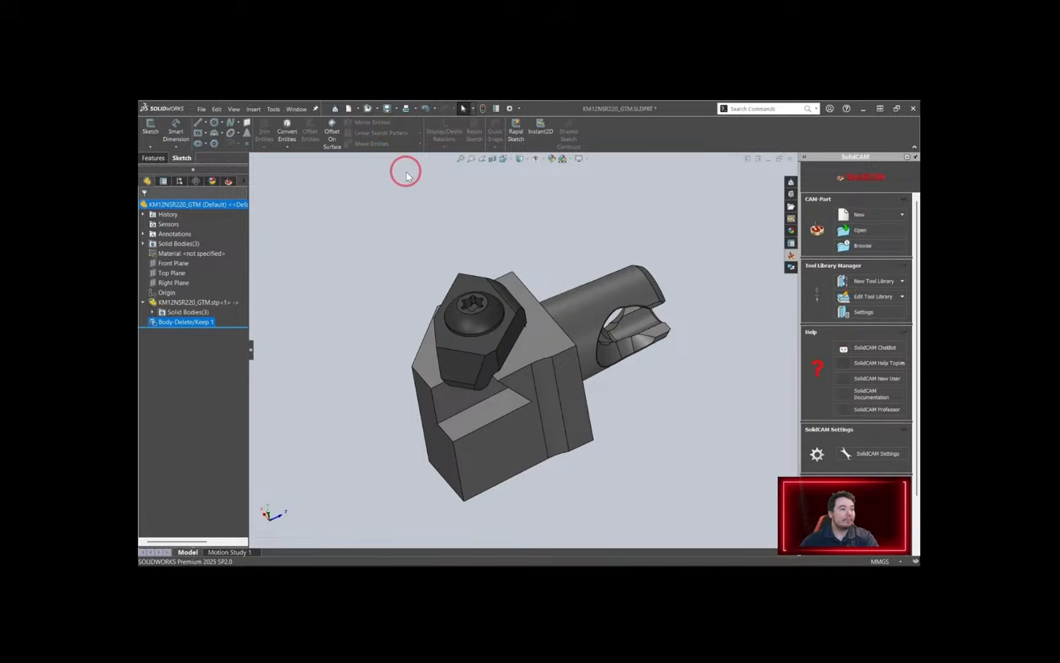
pyautogui.scroll(-10, 447, 307)
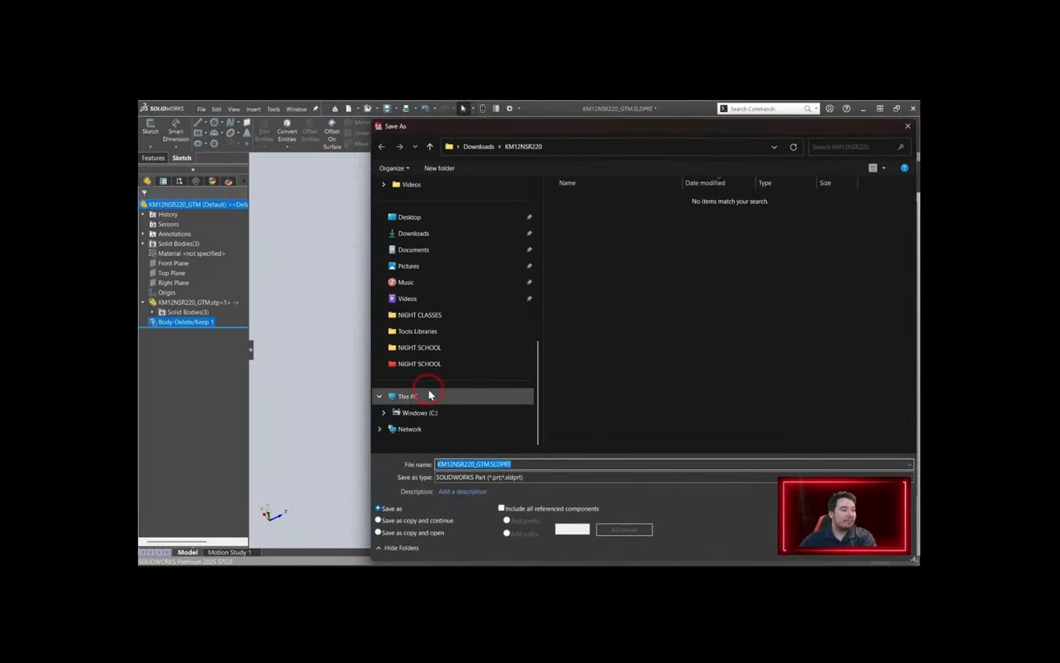
pyautogui.click(429, 413)
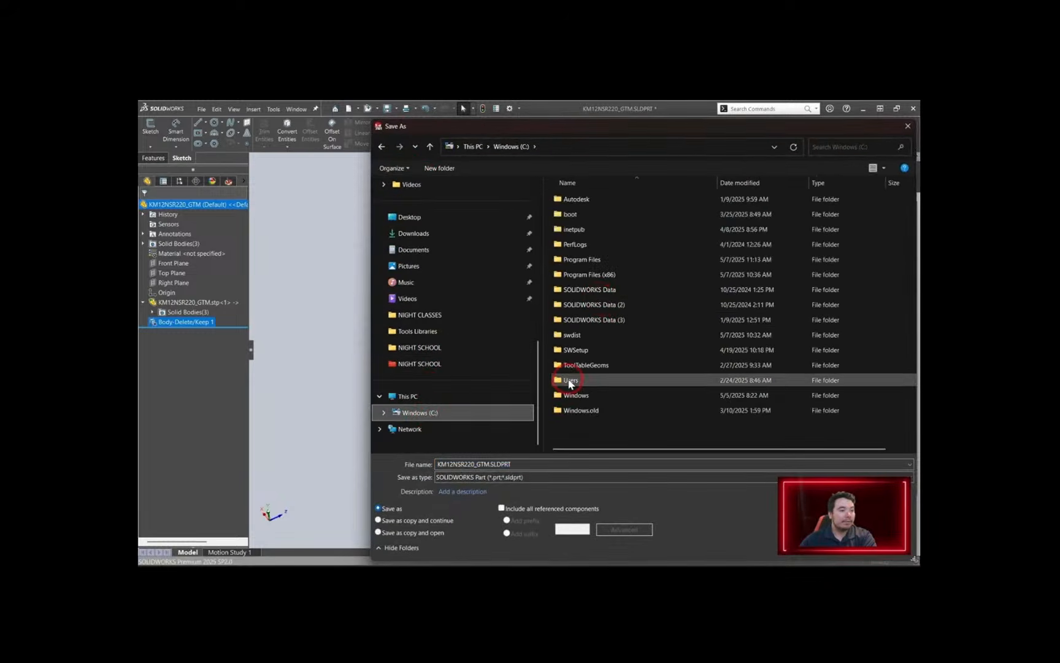
pyautogui.doubleClick(568, 375)
pyautogui.doubleClick(589, 212)
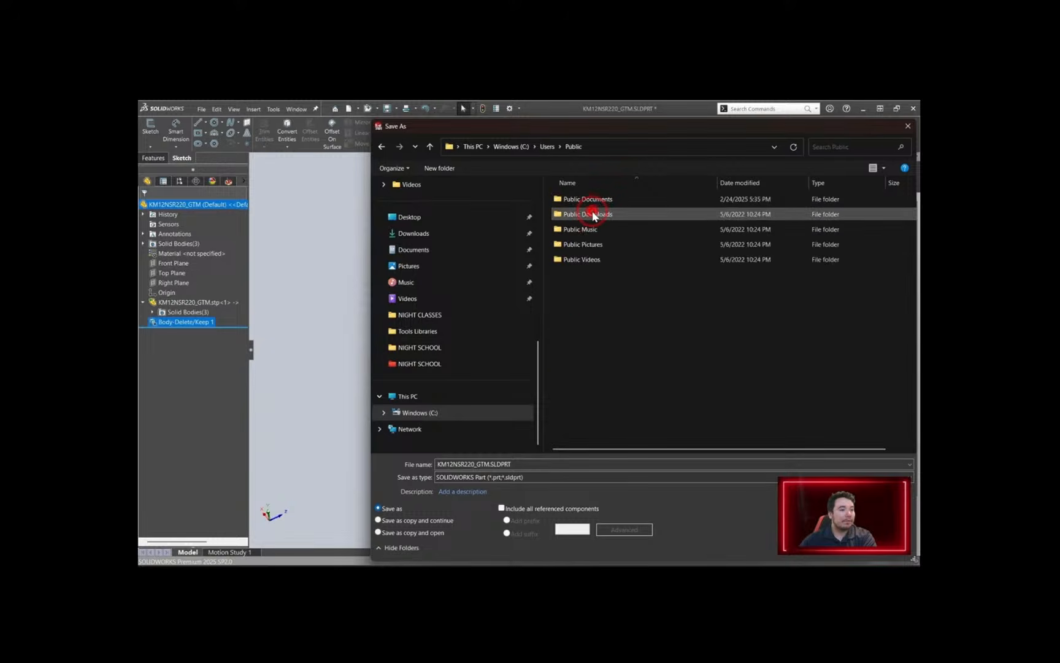
pyautogui.doubleClick(607, 200)
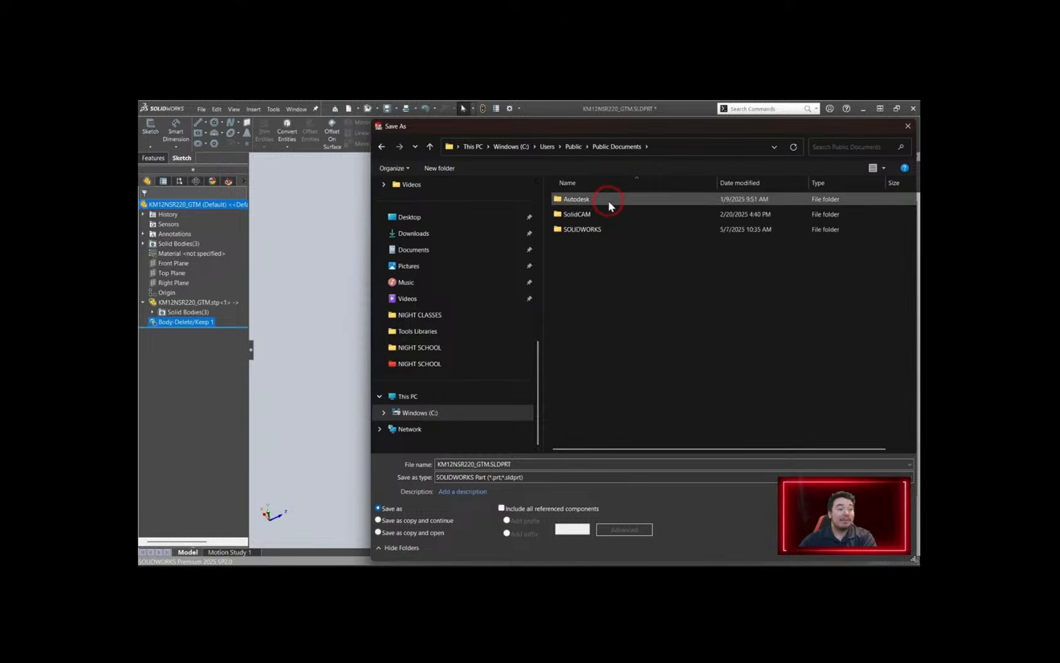
pyautogui.doubleClick(605, 216)
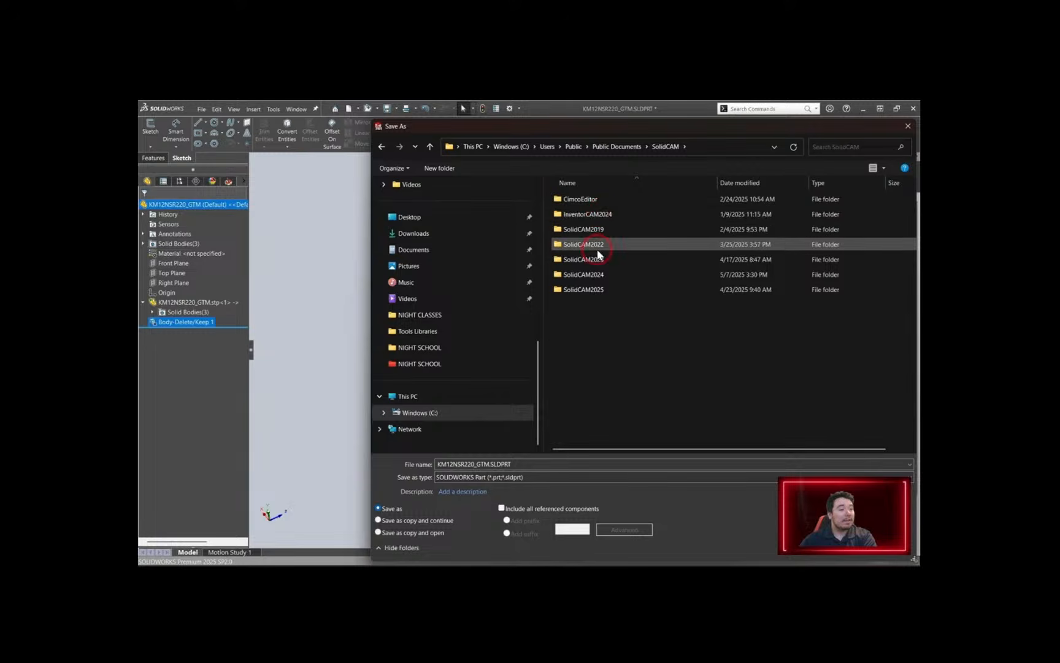
pyautogui.click(619, 274)
pyautogui.doubleClick(619, 274)
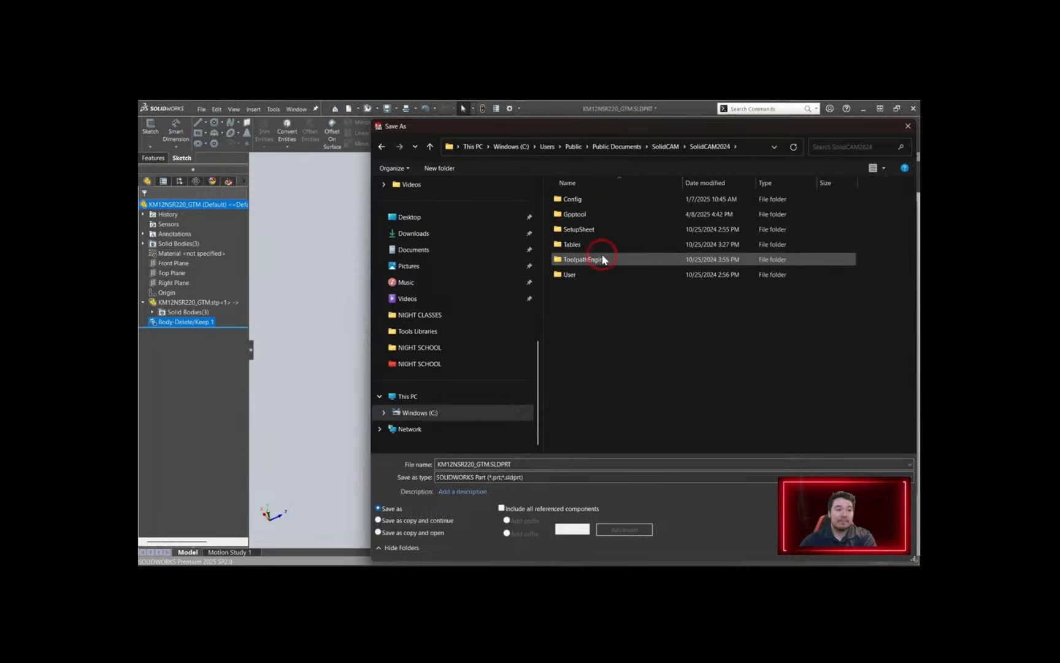
pyautogui.doubleClick(610, 260)
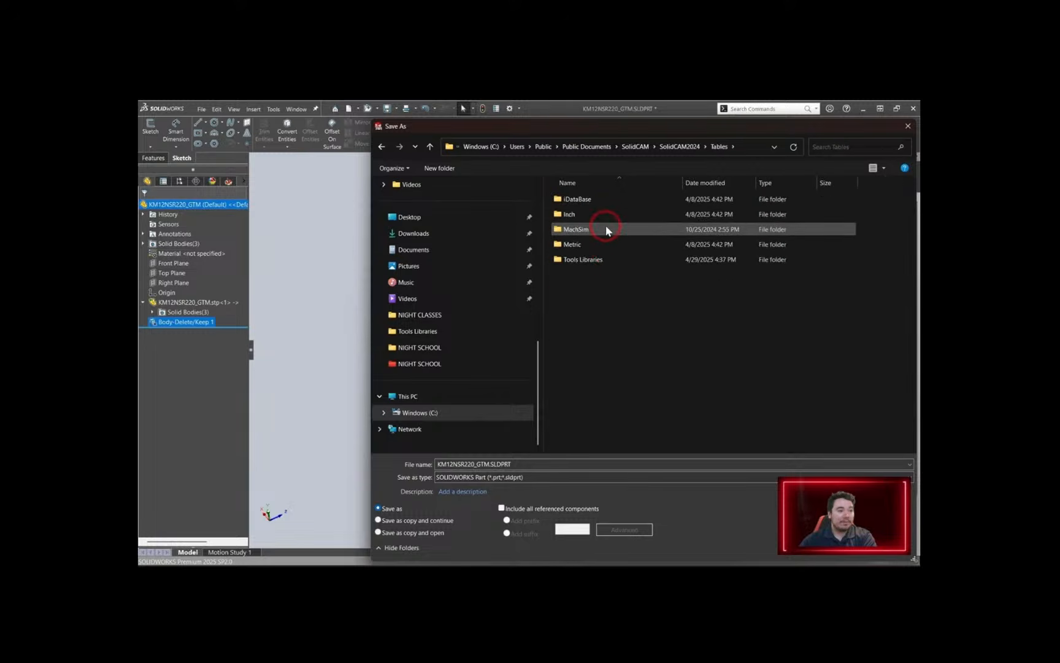
pyautogui.doubleClick(613, 260)
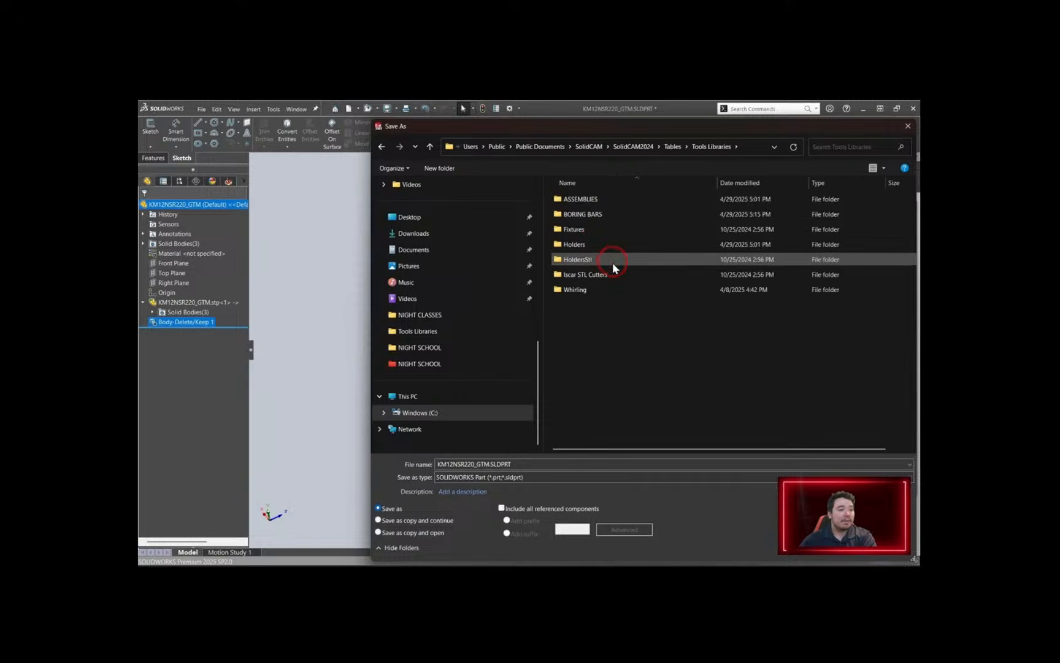
# Create a Kennametal Tooling folder in Tools Libraries and save the part there as KM12NSR220_GTM.SLDPRT
pyautogui.click(438, 168)
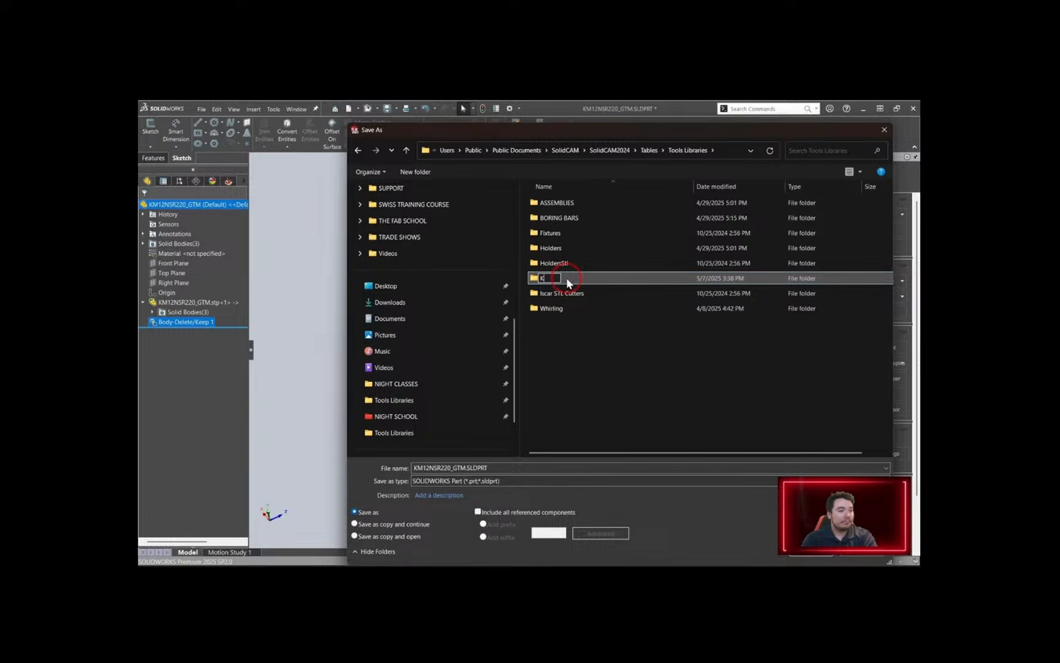
pyautogui.write('enname')
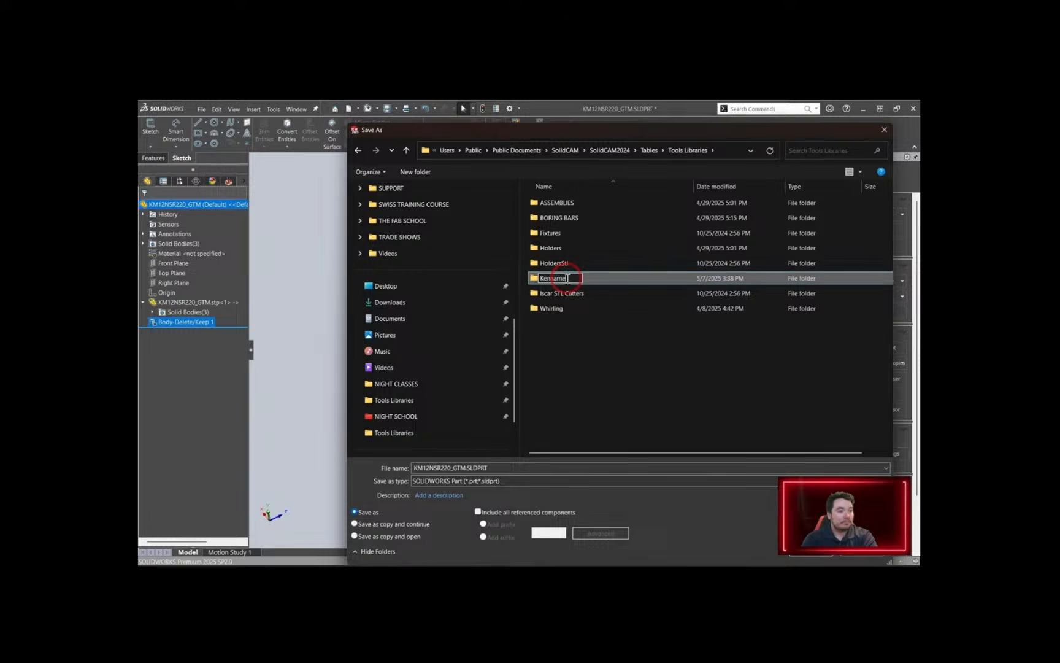
pyautogui.write('tal Tooling')
pyautogui.click(605, 374)
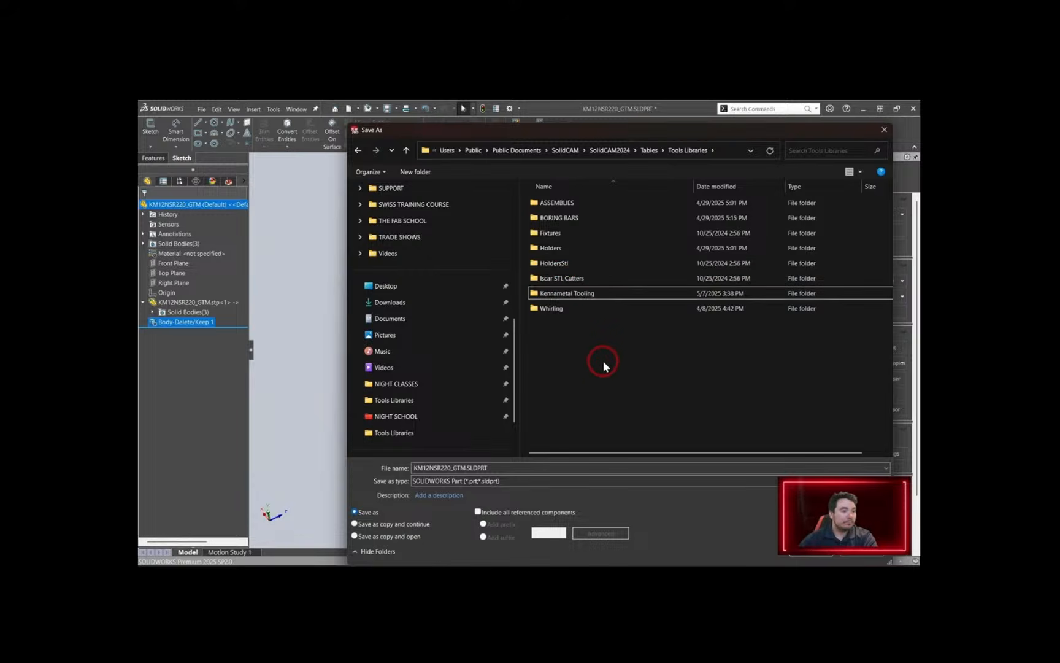
pyautogui.doubleClick(594, 293)
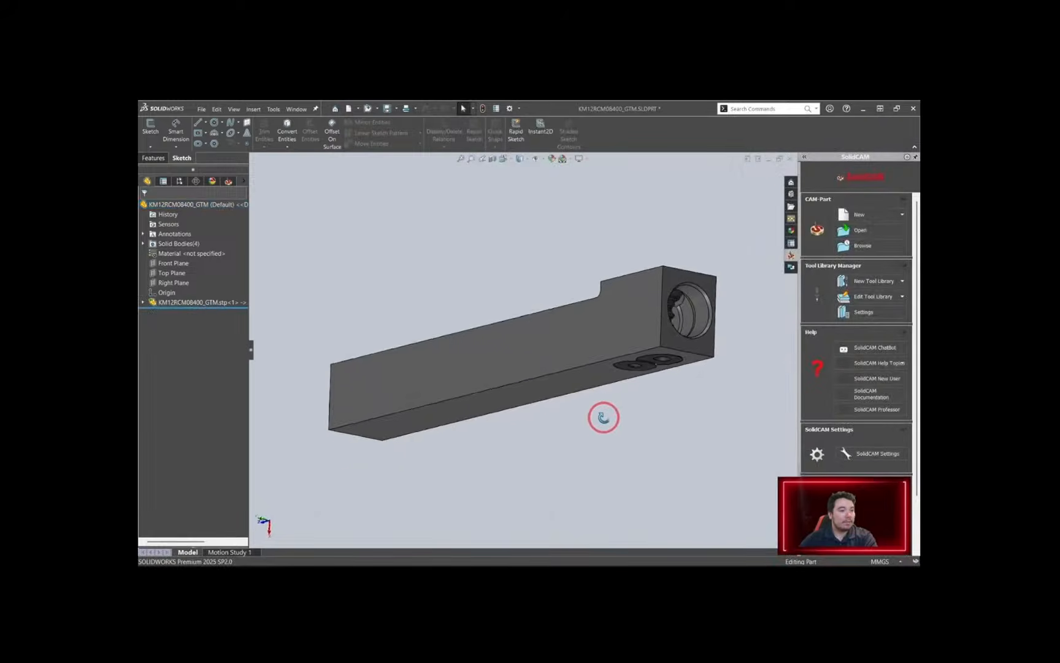
# Save the KM12RCM08400_GTM holder as a SOLIDWORKS part in the Kennametal Tooling folder
pyautogui.moveTo(603, 416); pyautogui.dragTo(559, 314, button='middle')
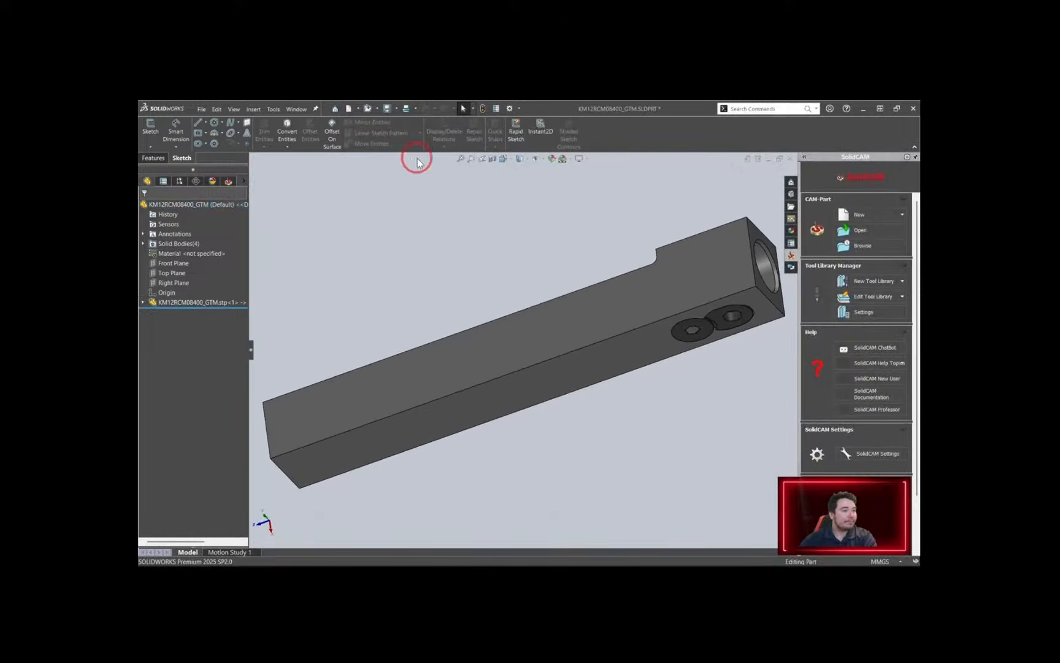
pyautogui.click(397, 109)
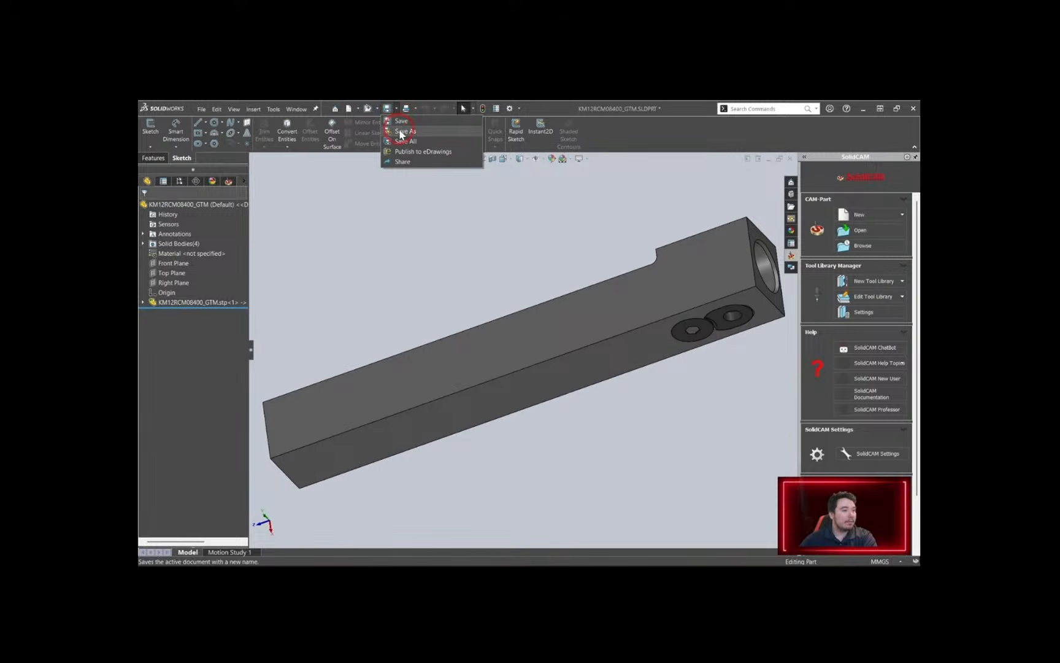
pyautogui.click(539, 350)
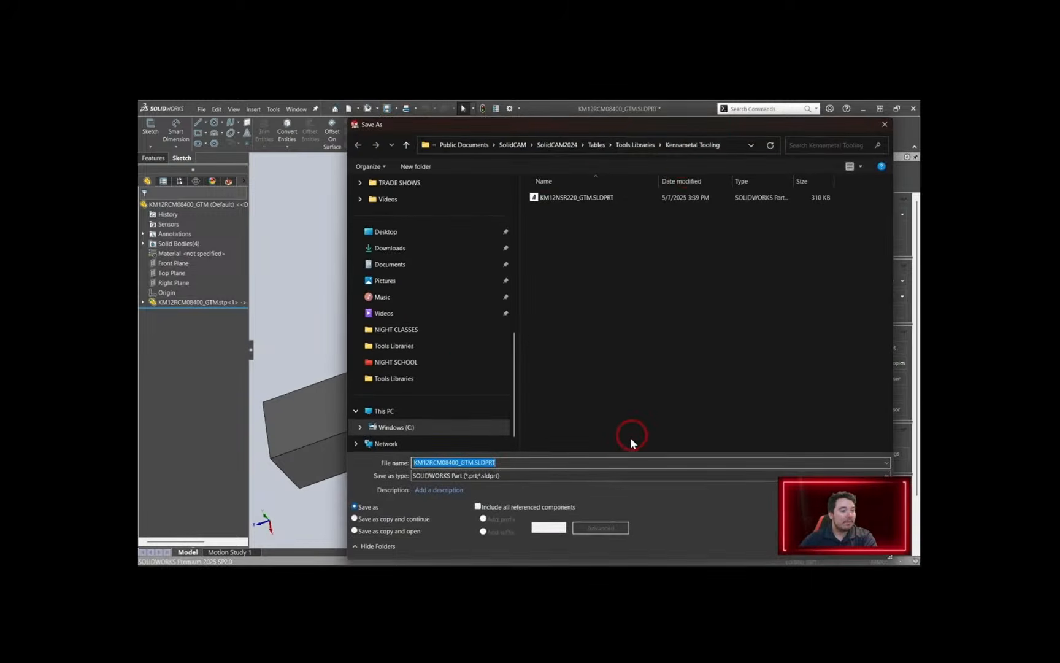
pyautogui.click(809, 545)
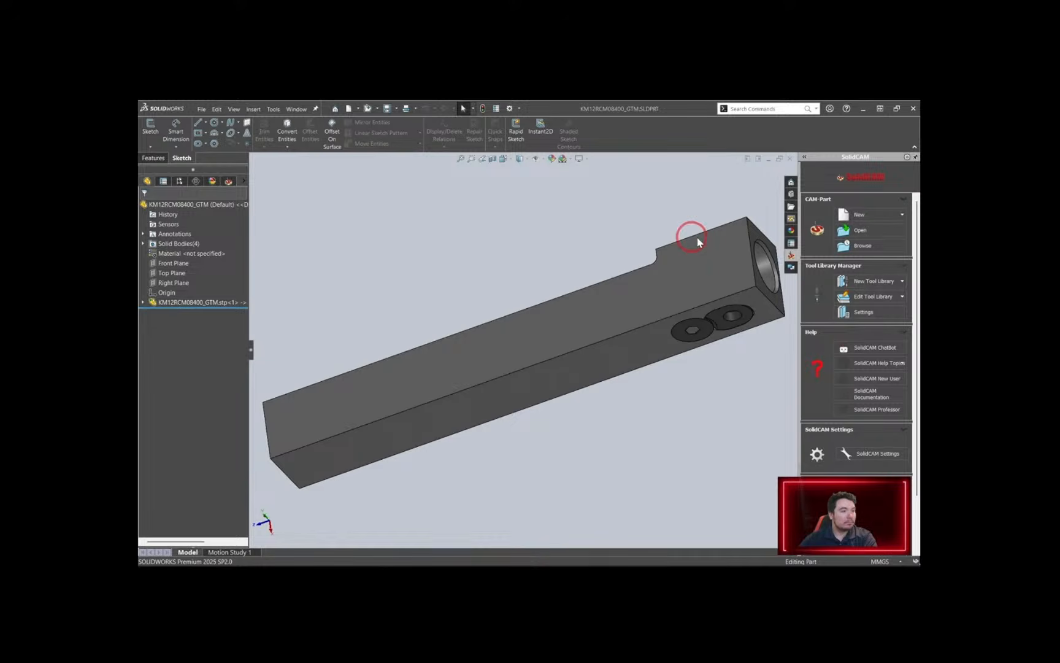
# Save the NG2M080RK_GTM insert as a SOLIDWORKS part in the Kennametal Tooling folder
pyautogui.moveTo(562, 565)
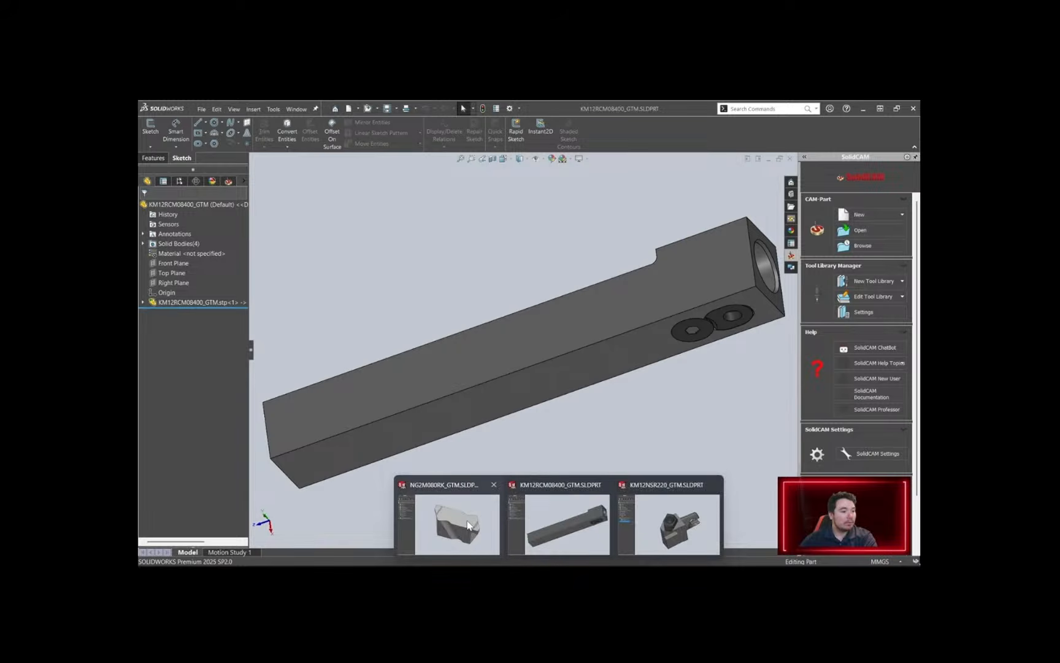
pyautogui.click(467, 521)
pyautogui.moveTo(597, 382); pyautogui.dragTo(649, 381, button='middle')
pyautogui.click(397, 110)
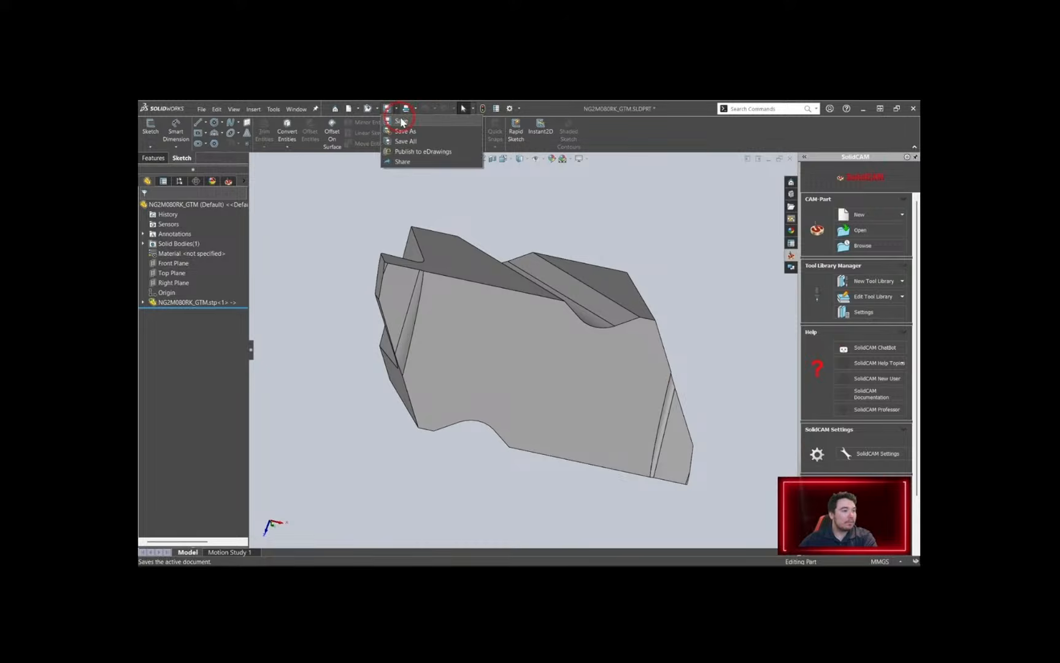
pyautogui.click(406, 131)
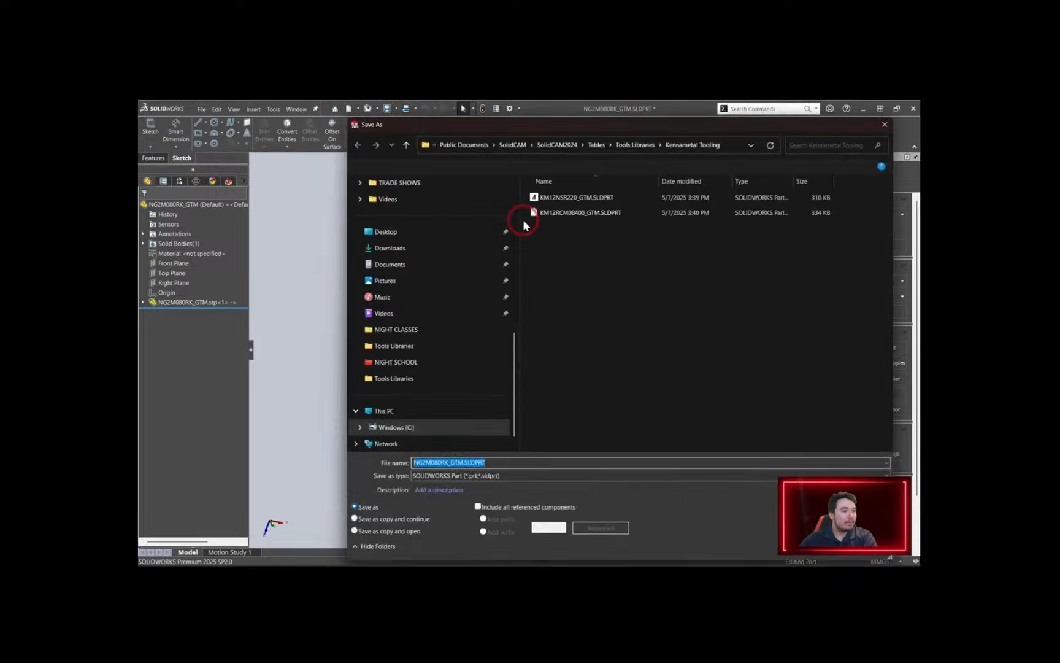
pyautogui.press('Return')
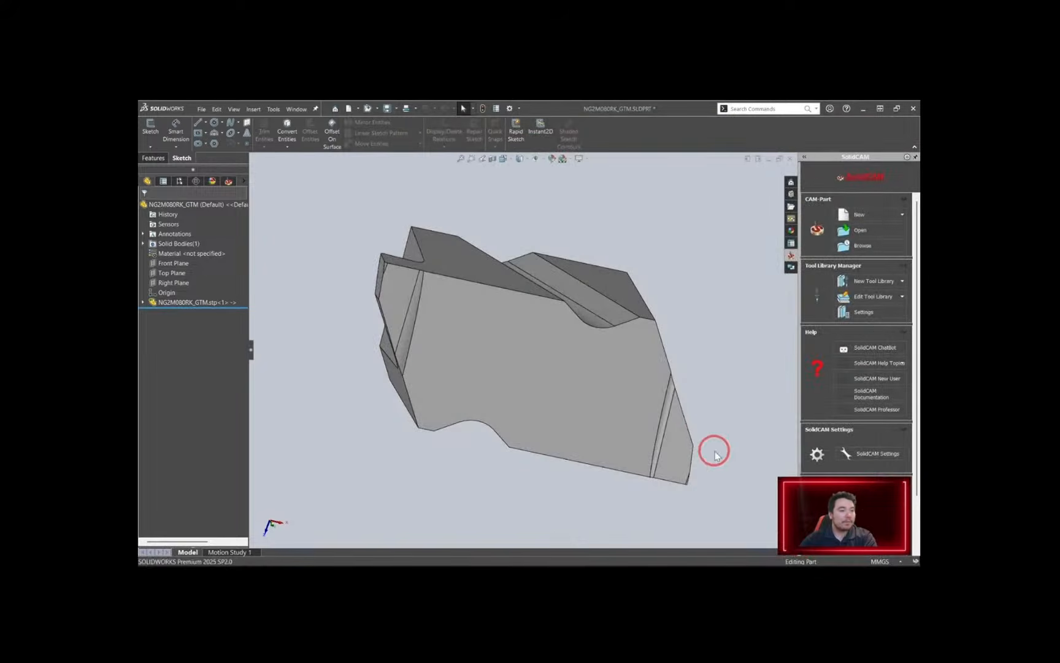
# Close the NG2M080RK_GTM insert and KM12NSR220_GTM cutting unit documents, keeping only the holder part open
pyautogui.click(791, 159)
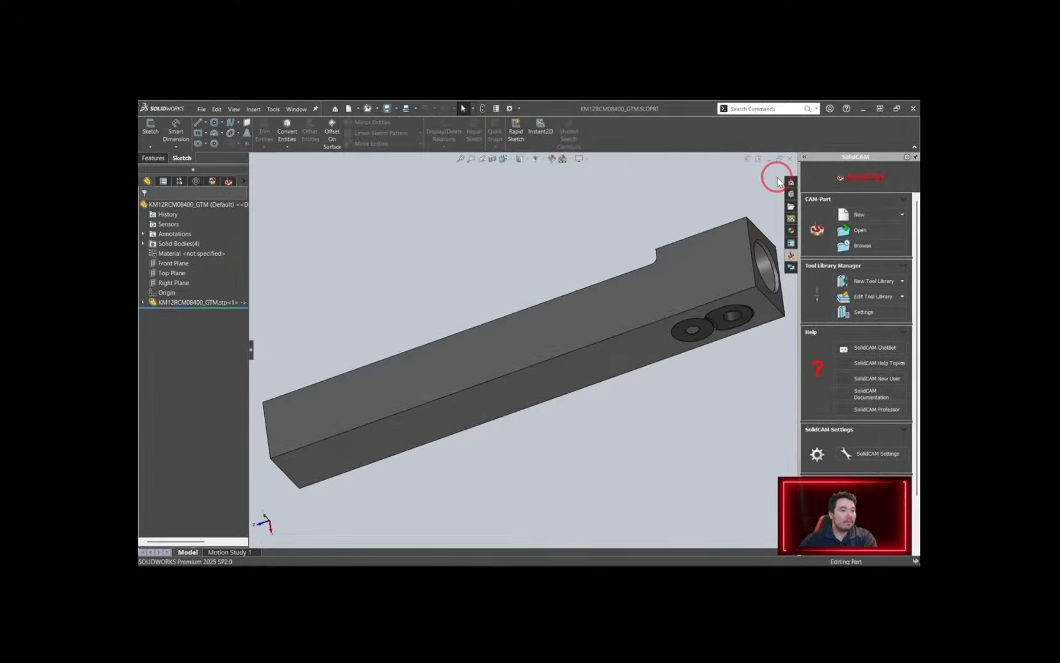
pyautogui.moveTo(558, 564)
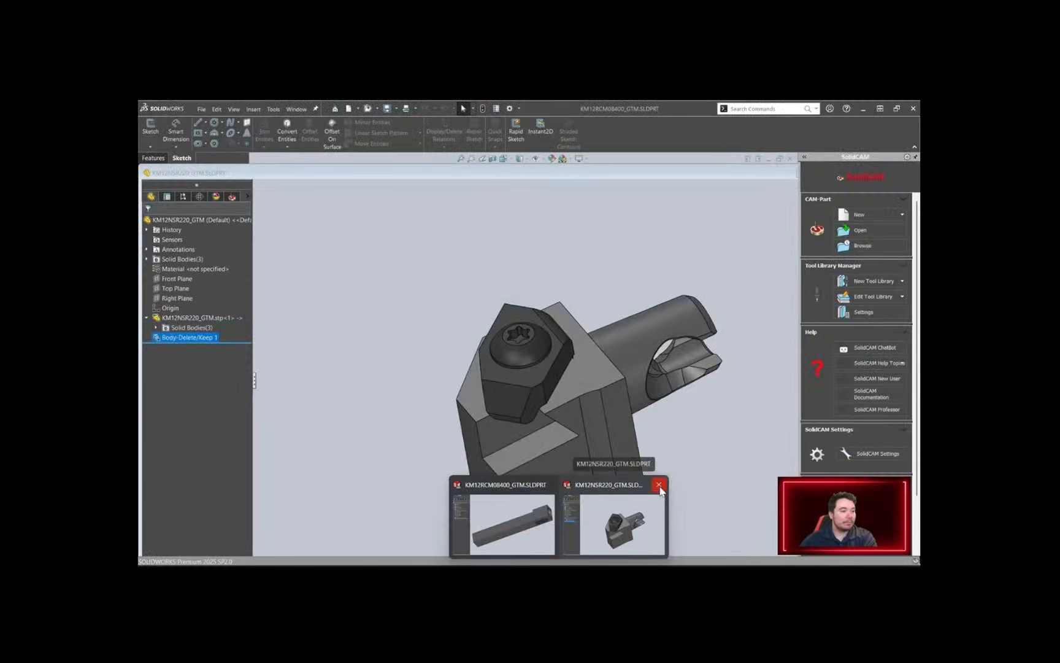
pyautogui.click(659, 485)
# Make an assembly from the KM12RCM08400_GTM holder part and locate the holder at the origin
pyautogui.moveTo(632, 319); pyautogui.dragTo(497, 350, button='middle')
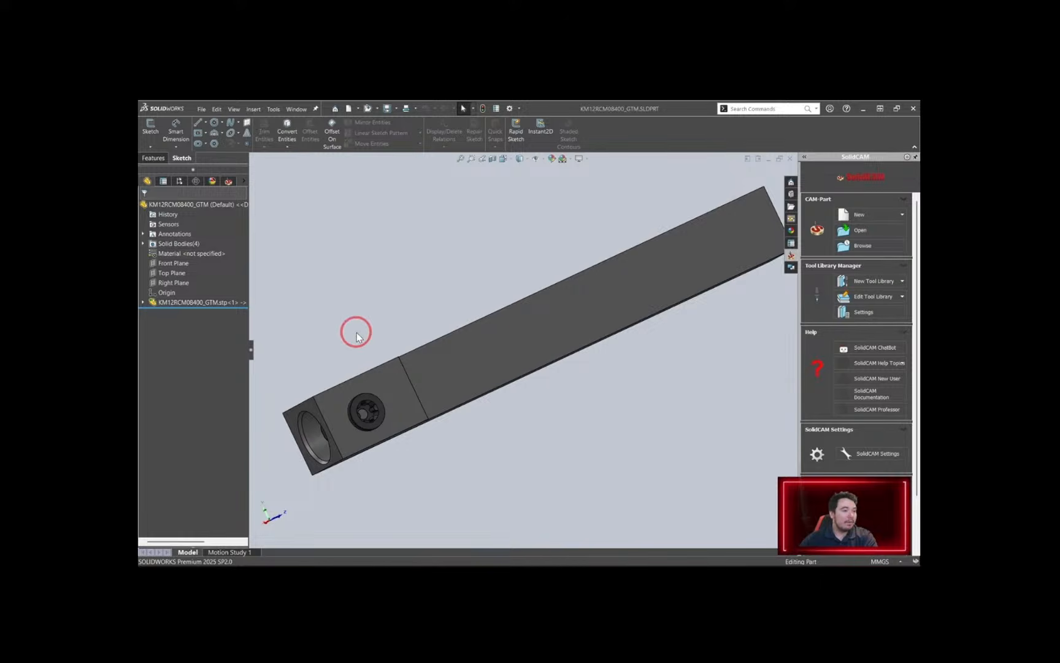
pyautogui.scroll(-3, 514, 335)
pyautogui.scroll(2, 515, 334)
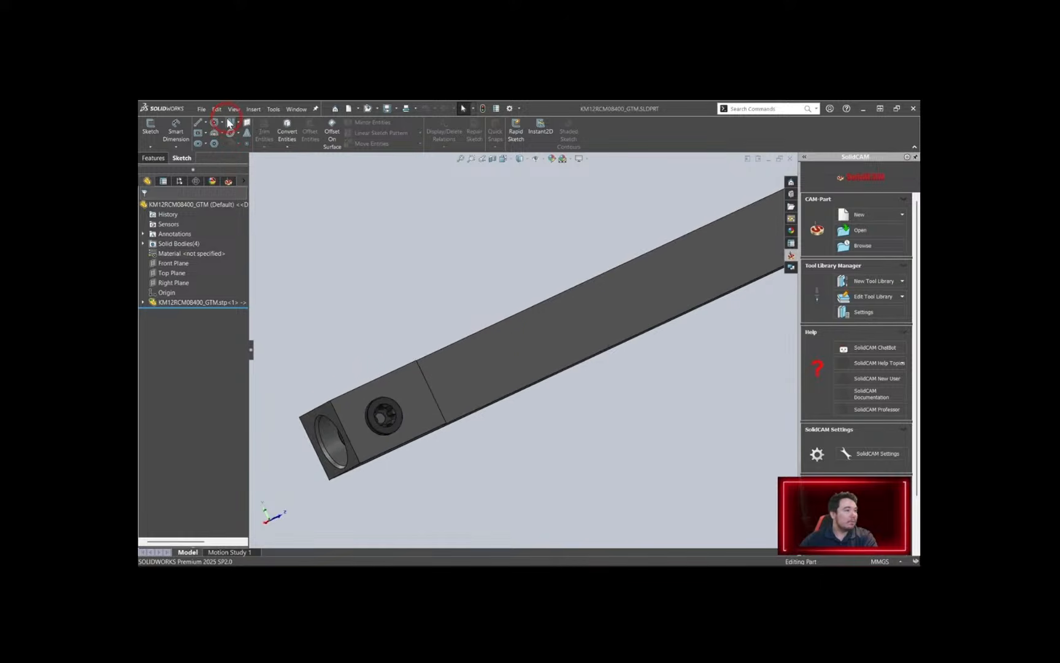
pyautogui.click(202, 109)
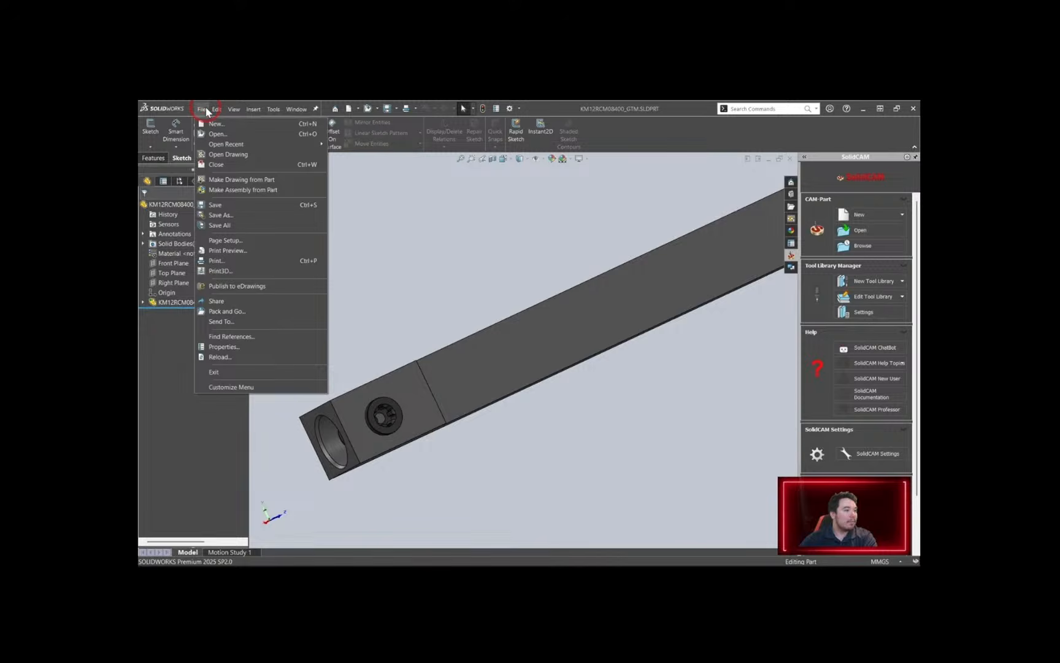
pyautogui.click(251, 191)
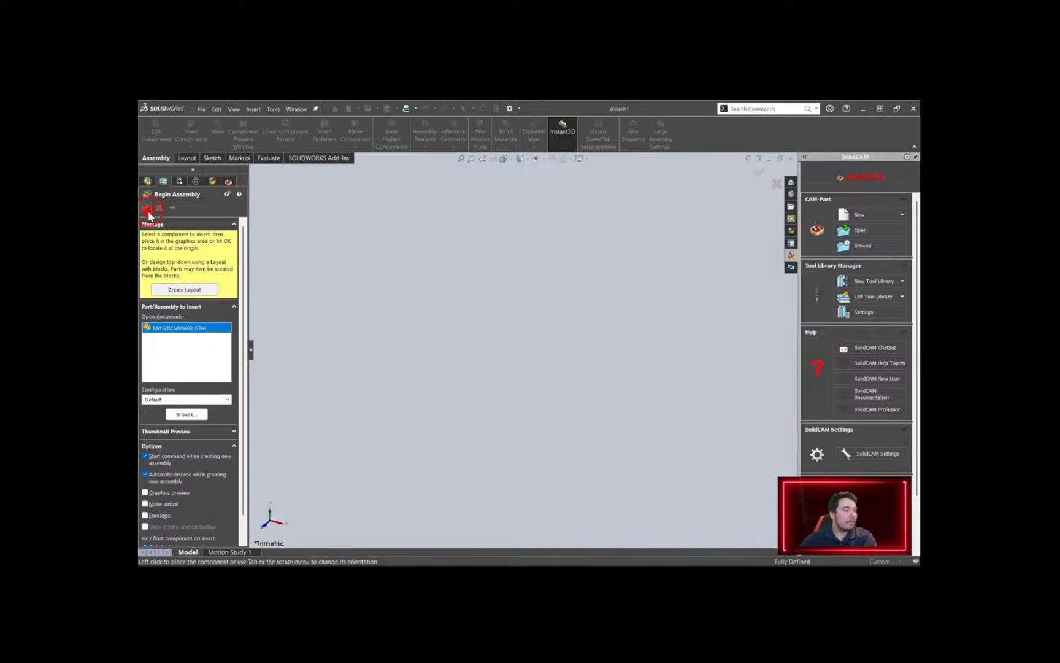
pyautogui.click(146, 208)
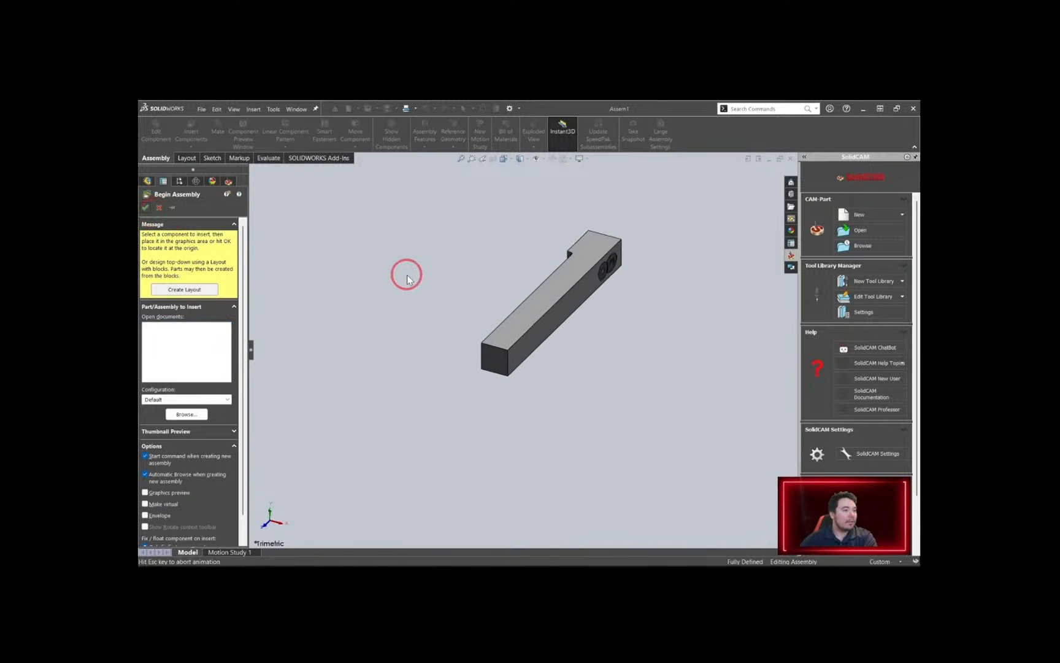
# Save the assembly as "kennametal Groove tool assy" in the ASSEMBLIES folder of Tools Libraries
pyautogui.click(397, 108)
pyautogui.click(403, 132)
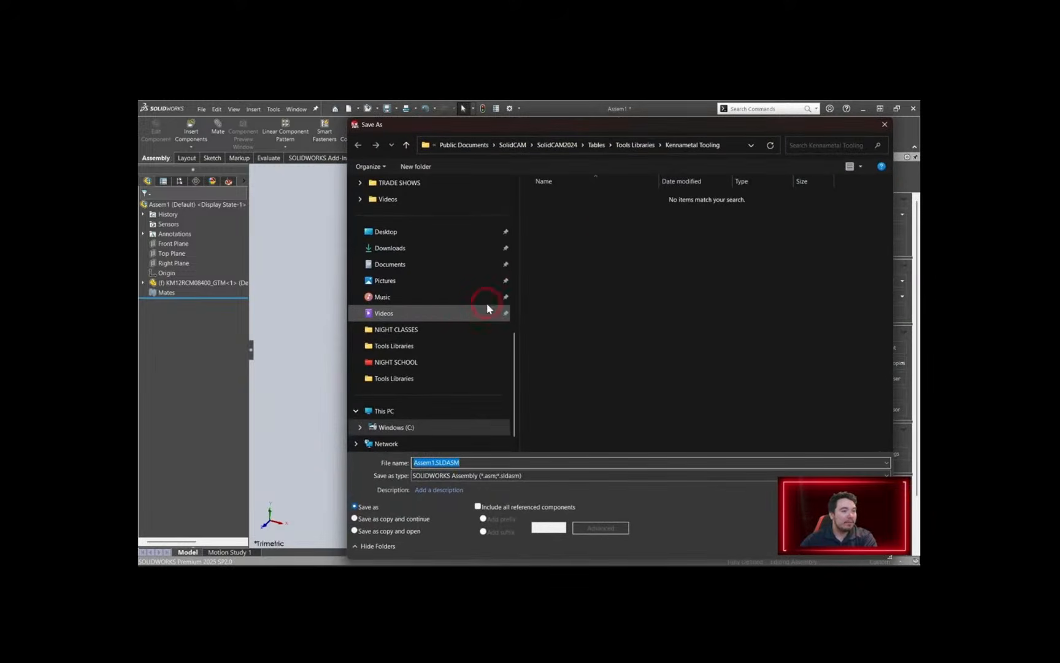
pyautogui.click(635, 147)
pyautogui.doubleClick(575, 195)
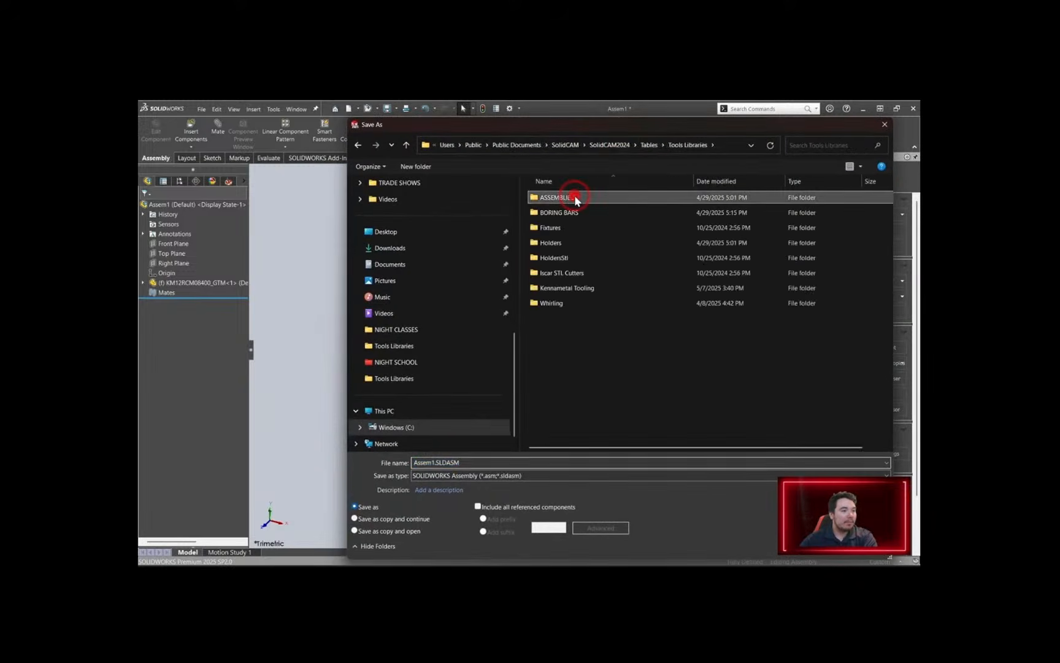
pyautogui.click(475, 462)
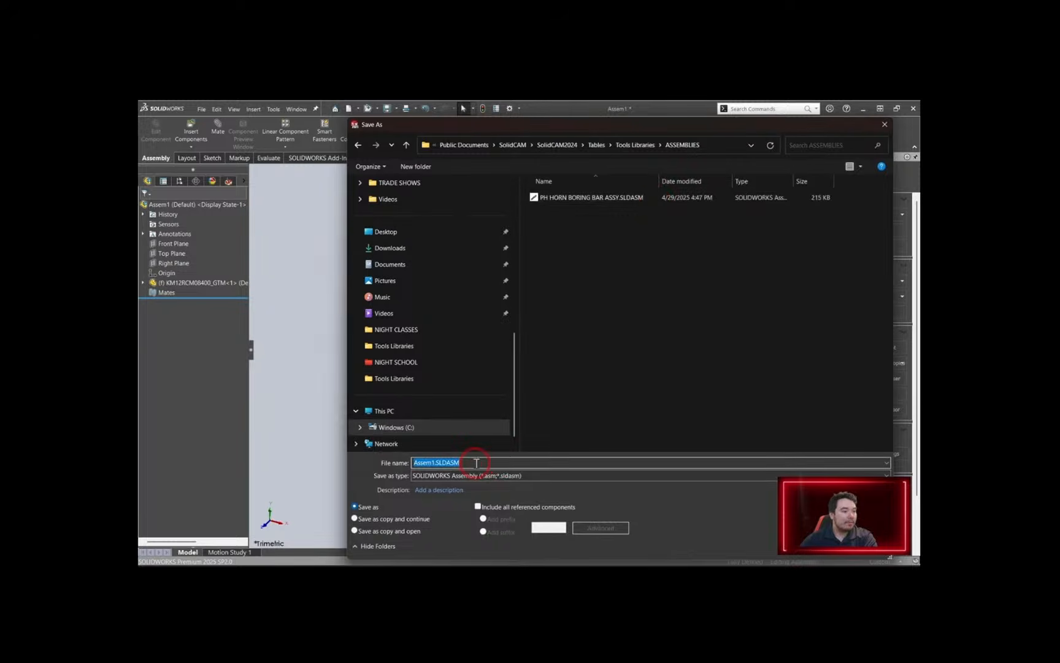
pyautogui.write('kennametal Groove tool assy')
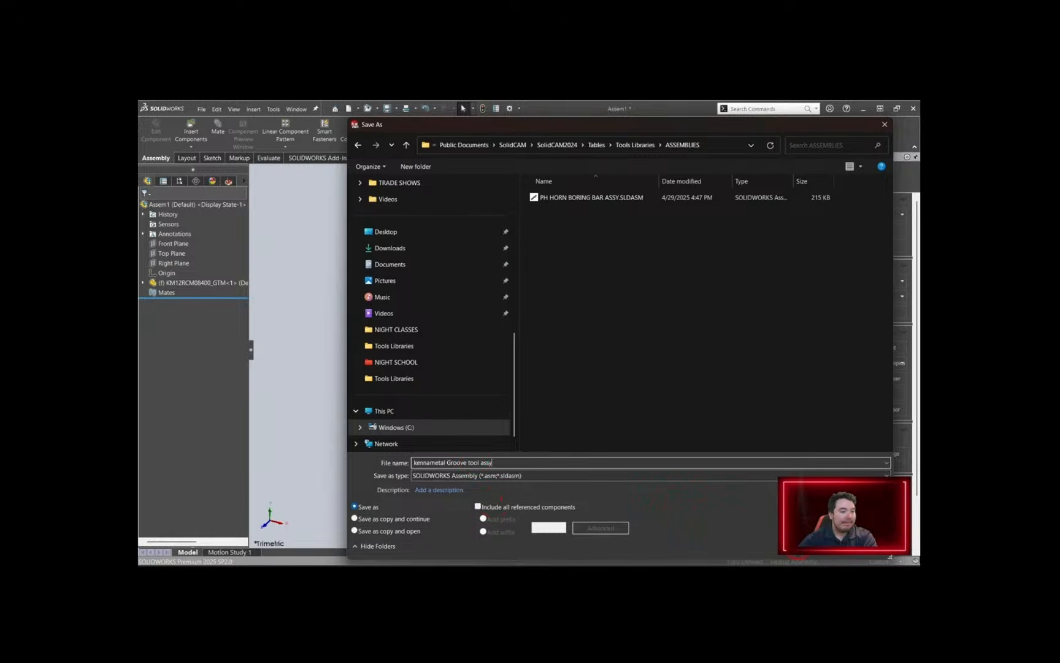
pyautogui.press('Return')
# Start inserting a component and open KM12NSR220_GTM.SLDPRT from the Kennametal Tooling folder
pyautogui.moveTo(476, 466); pyautogui.dragTo(179, 167, button='middle')
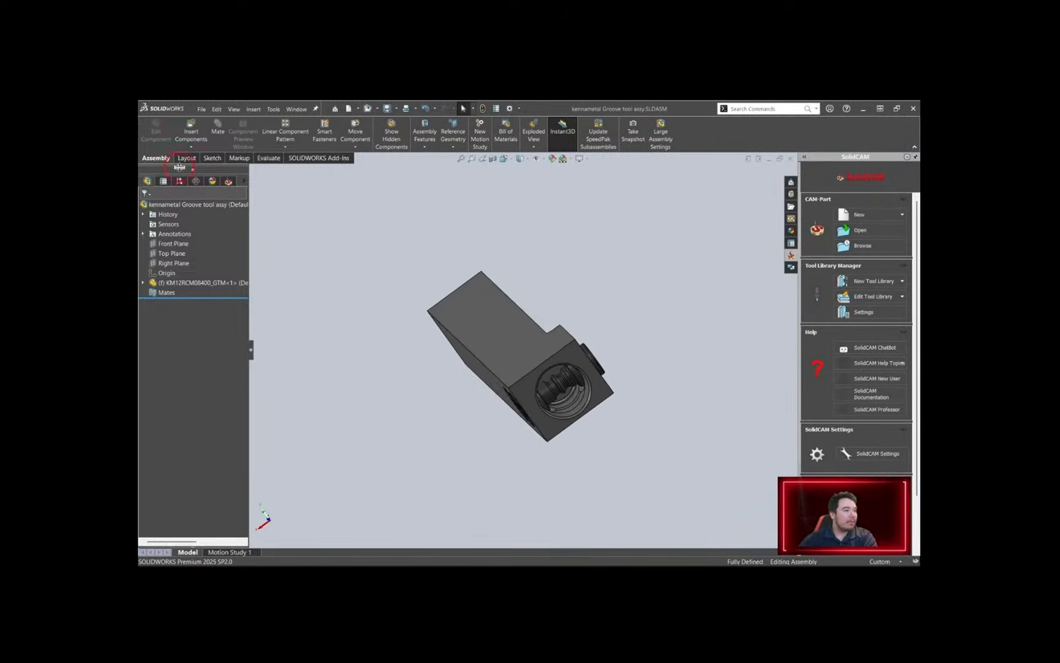
pyautogui.click(195, 137)
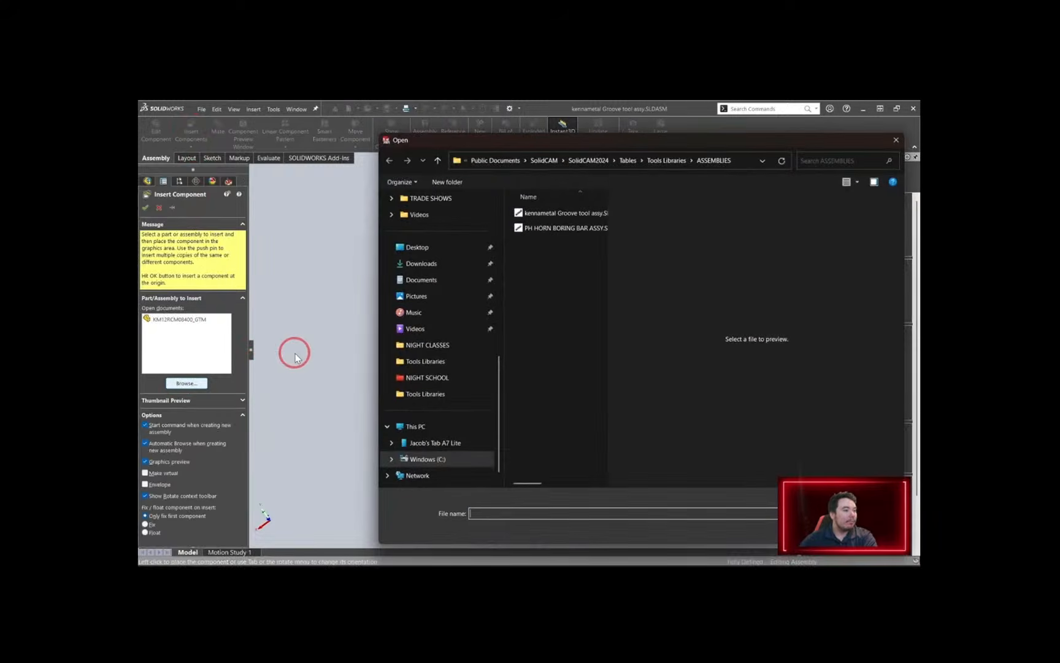
pyautogui.click(664, 160)
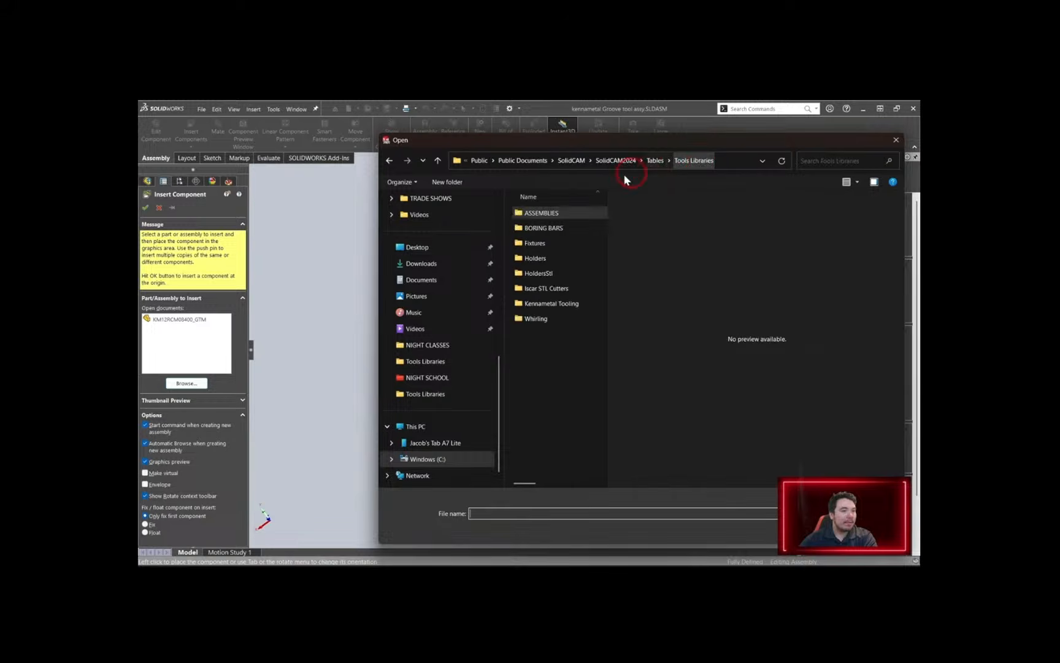
pyautogui.doubleClick(557, 303)
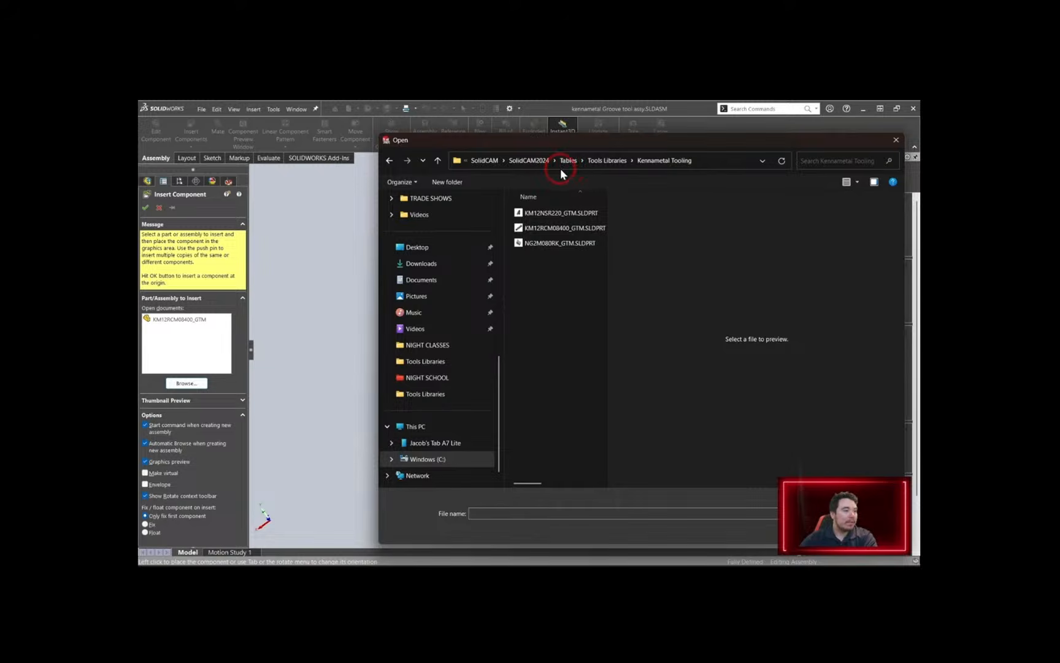
pyautogui.click(563, 212)
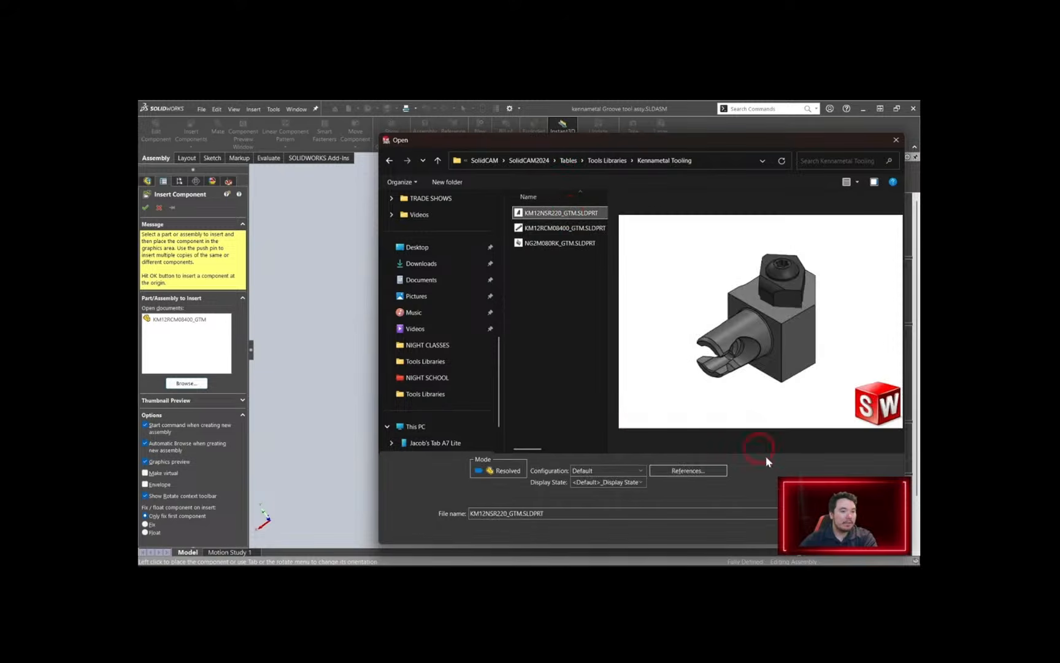
pyautogui.click(819, 530)
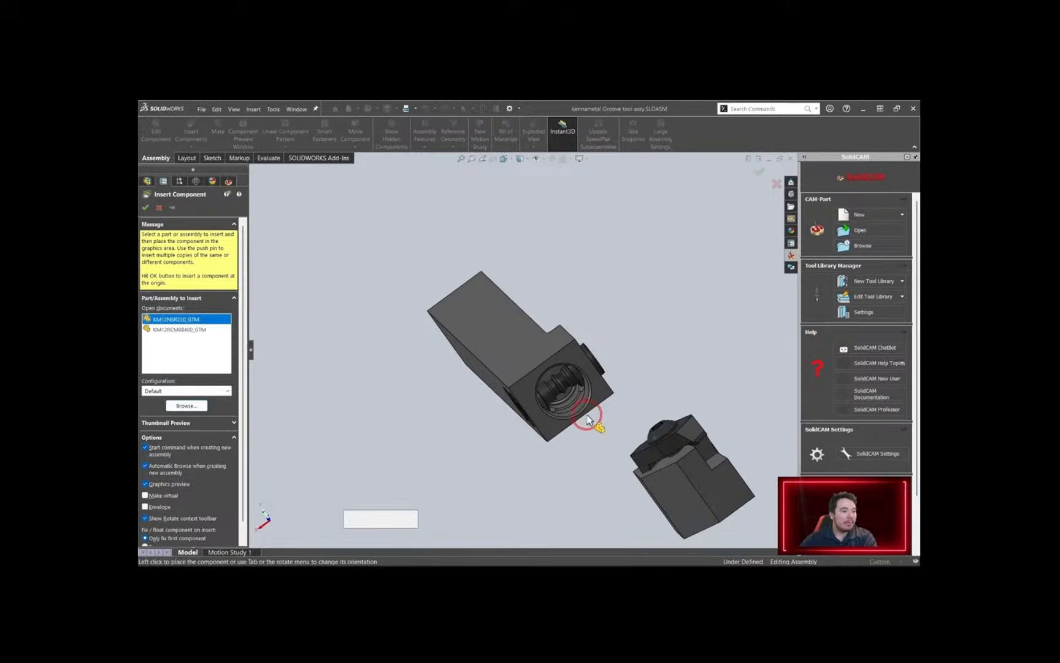
# Place the KM12NSR220_GTM cutting unit in the assembly next to the holder's bored end
pyautogui.scroll(3, 625, 421)
pyautogui.scroll(-1, 522, 368)
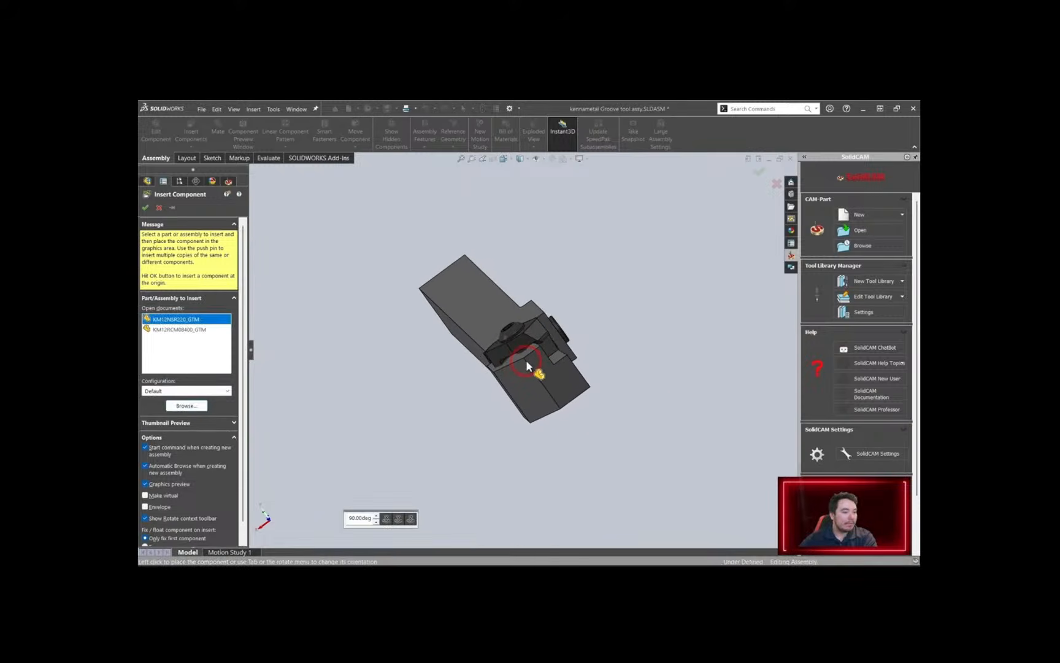
pyautogui.click(551, 372)
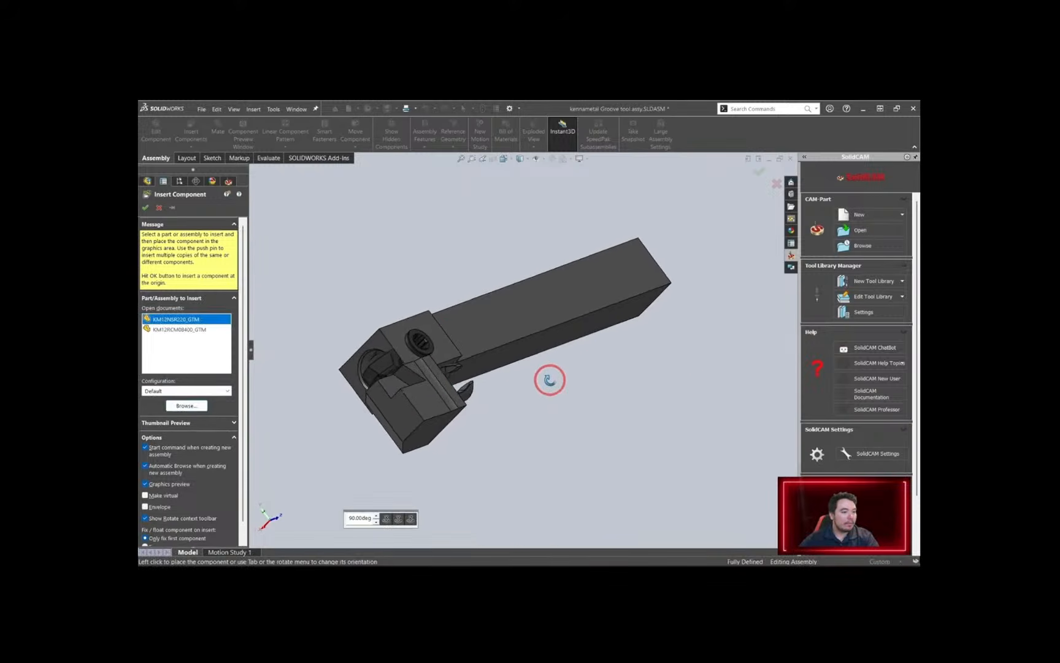
pyautogui.scroll(-3, 374, 404)
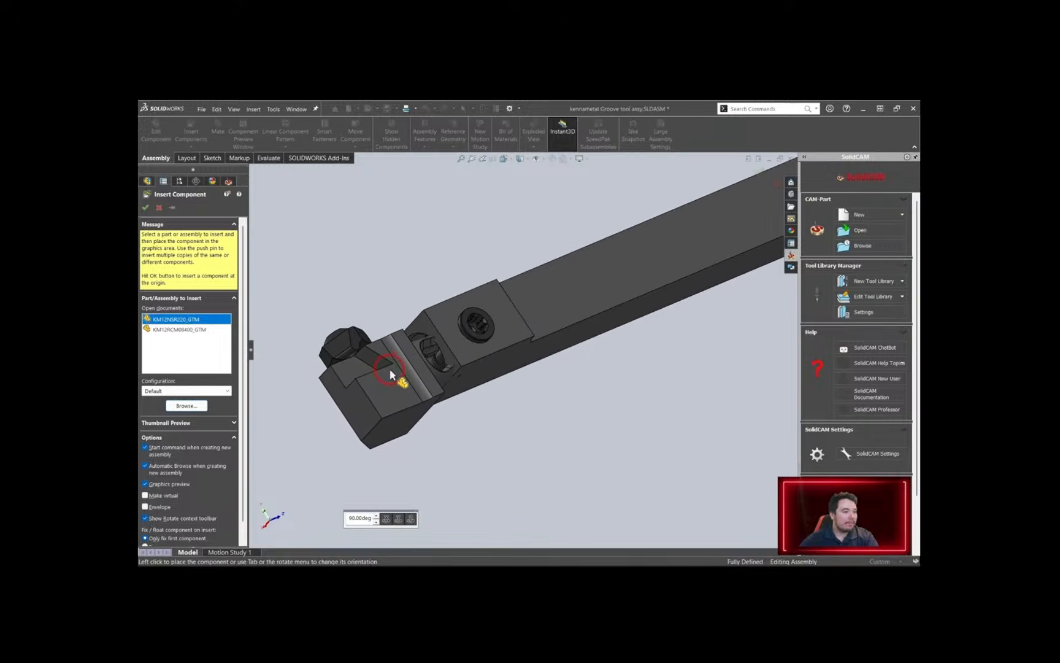
pyautogui.moveTo(390, 372); pyautogui.dragTo(555, 427, button='middle')
pyautogui.click(585, 328)
pyautogui.moveTo(499, 344); pyautogui.dragTo(614, 335, button='middle')
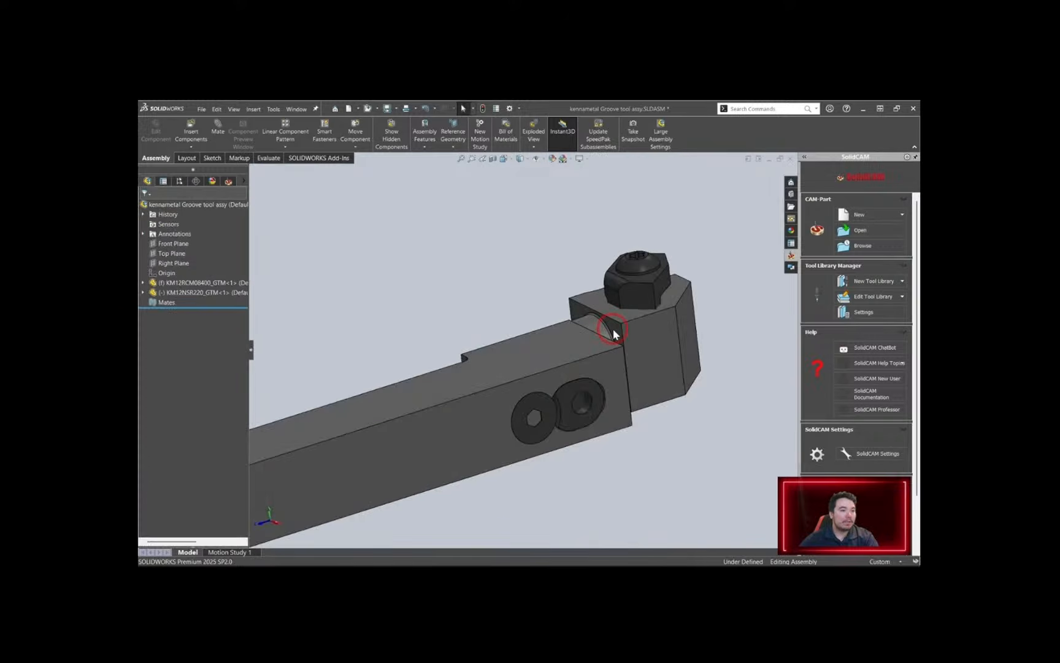
# Add a Coincident mate between the cutting unit's flat face around its shank and the holder's bored end face
pyautogui.click(218, 139)
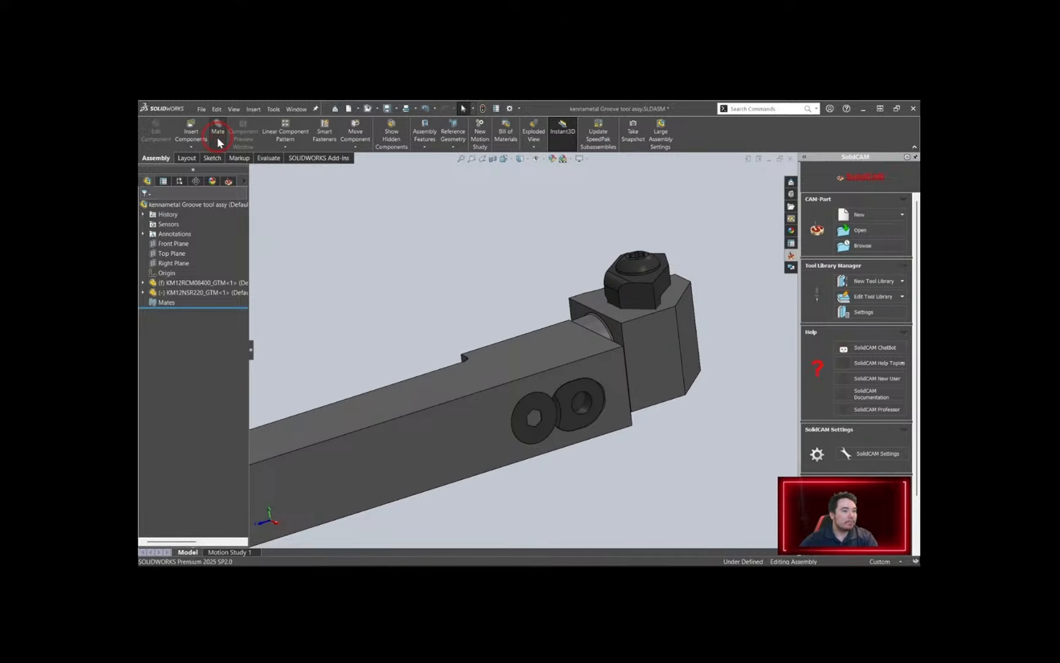
pyautogui.click(569, 315)
pyautogui.moveTo(570, 315); pyautogui.dragTo(606, 375, button='middle')
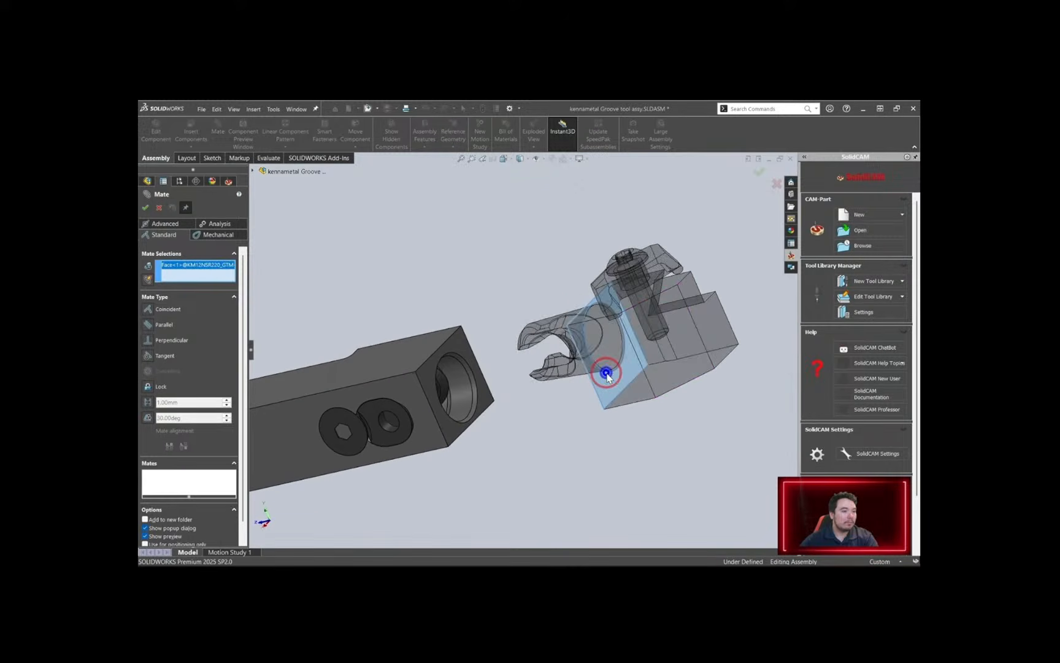
pyautogui.click(464, 350)
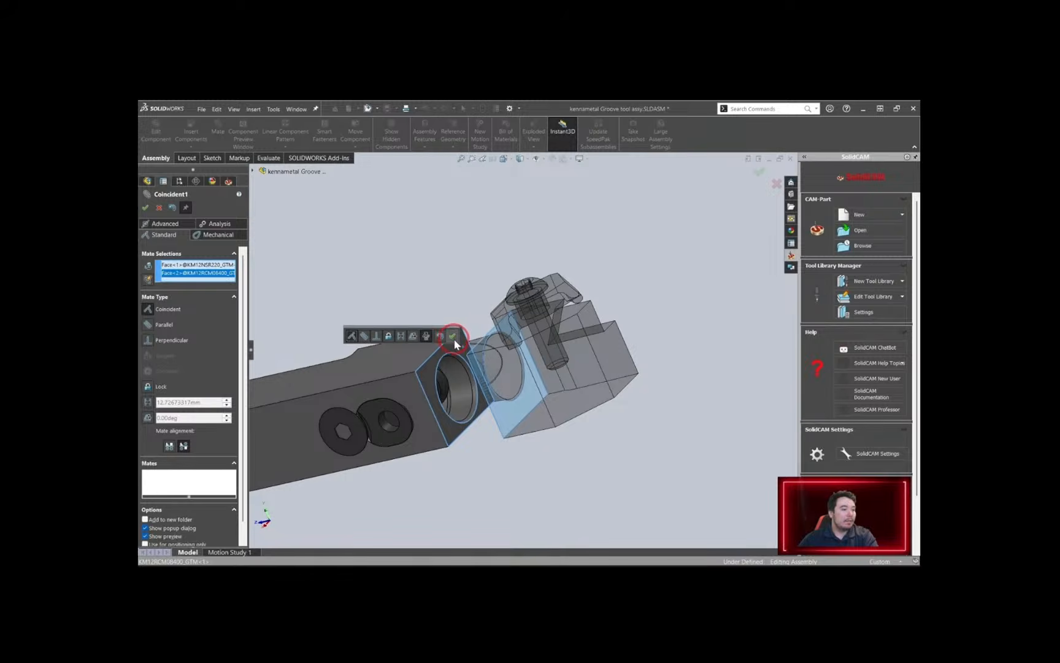
pyautogui.click(453, 337)
# Add a Concentric mate between the cutting unit's round shank and the holder's bore
pyautogui.moveTo(450, 340); pyautogui.dragTo(422, 424, button='middle')
pyautogui.click(466, 380)
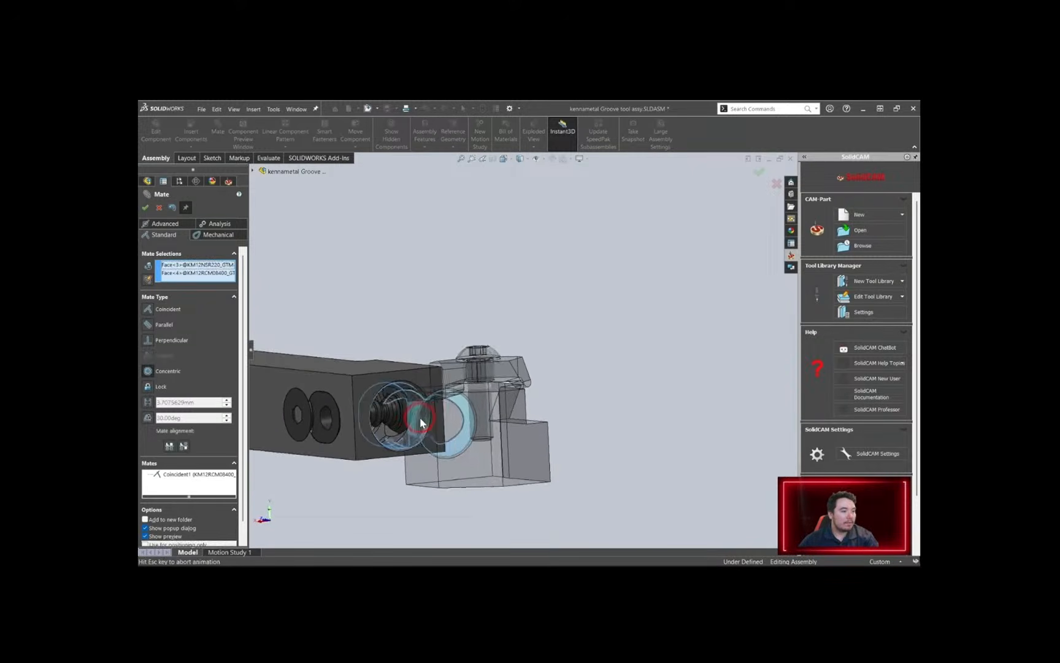
pyautogui.click(422, 424)
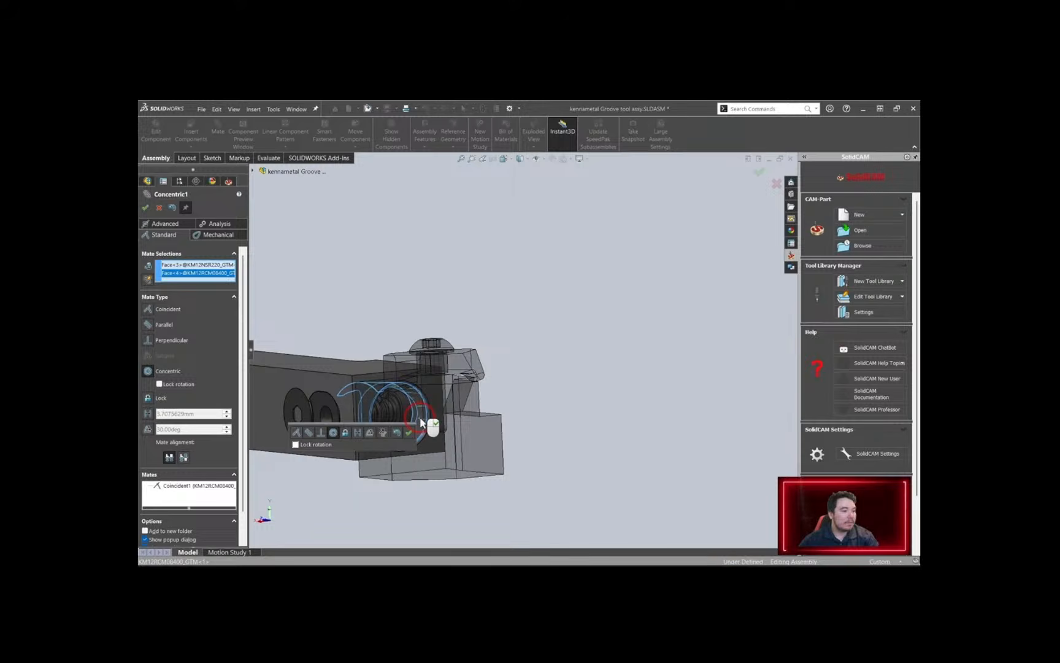
pyautogui.rightClick(421, 418)
# Add a Parallel mate between the cutting unit's face under the clamp and the holder's long upper face
pyautogui.moveTo(405, 423); pyautogui.dragTo(356, 390, button='middle')
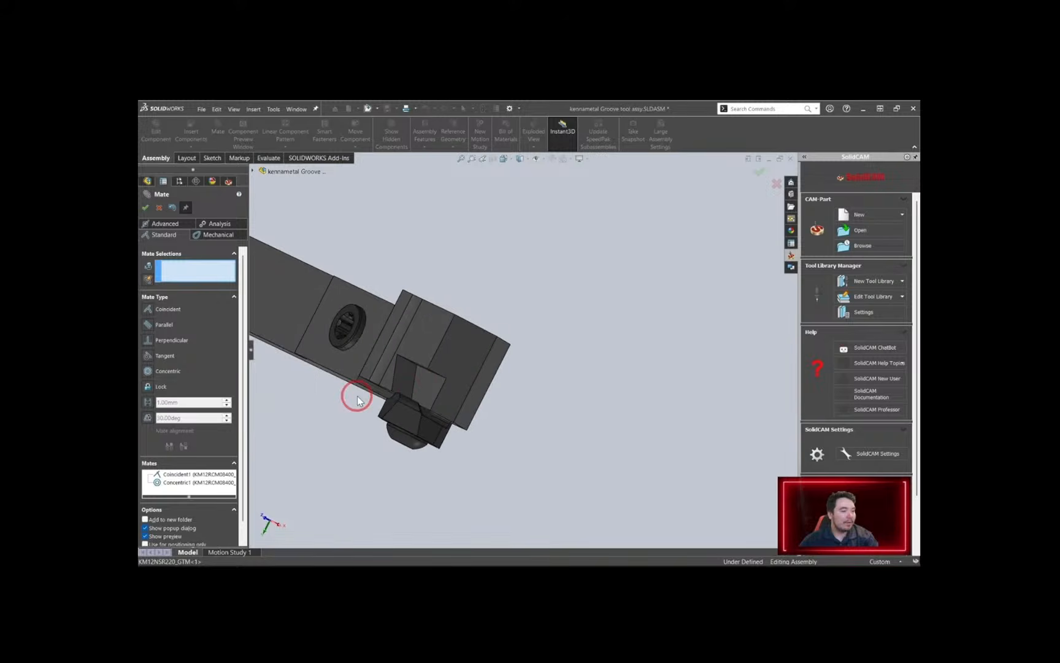
pyautogui.moveTo(425, 345); pyautogui.dragTo(573, 257, button='middle')
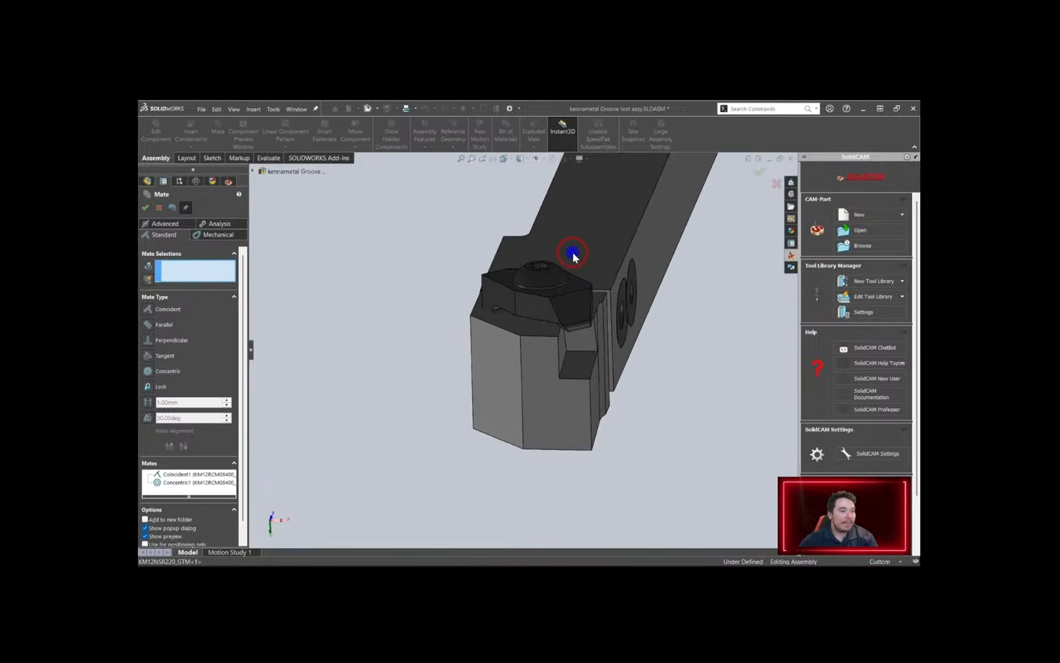
pyautogui.click(574, 299)
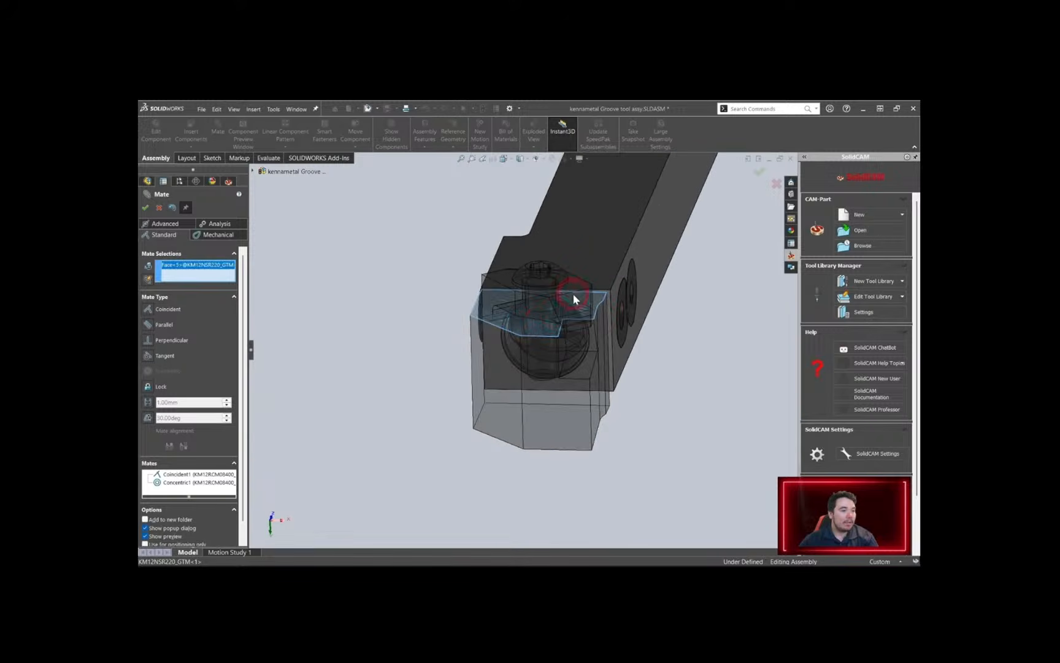
pyautogui.click(598, 235)
pyautogui.click(163, 329)
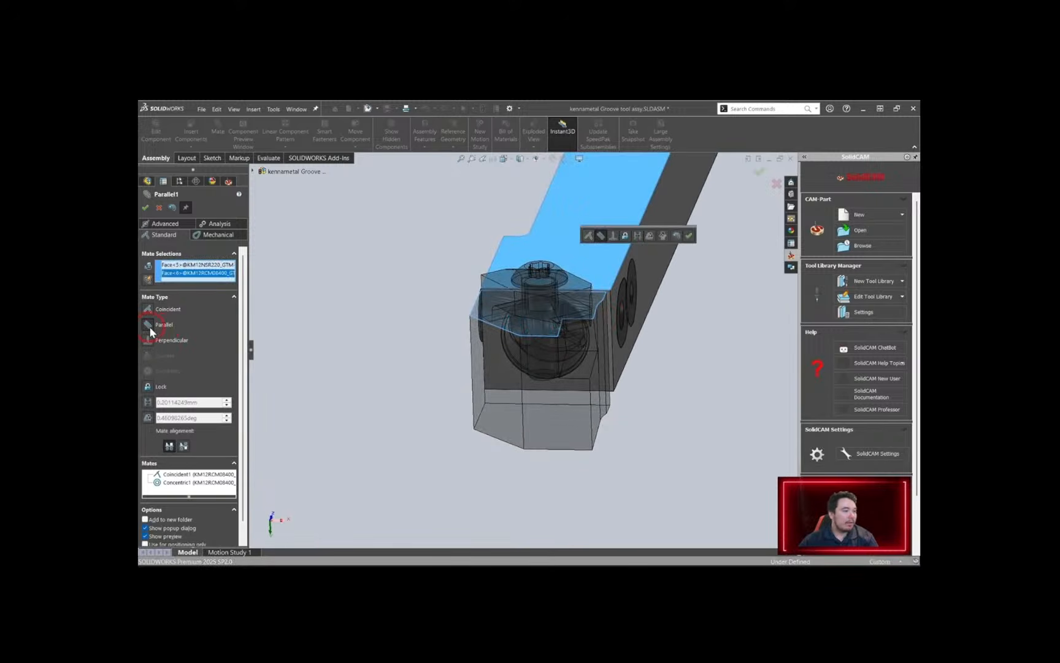
pyautogui.click(689, 237)
# Add a Parallel mate between the cutting unit's flat side face and the holder's adjacent side face with the single screw, then finish mating
pyautogui.moveTo(567, 404); pyautogui.dragTo(539, 360, button='middle')
pyautogui.click(521, 354)
pyautogui.click(503, 322)
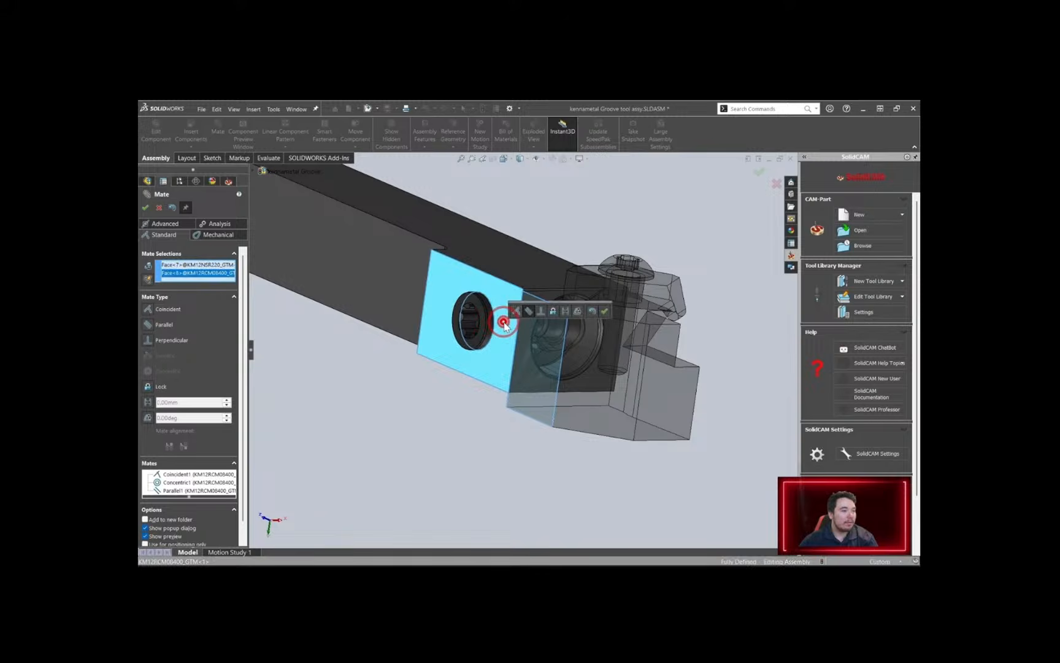
pyautogui.click(528, 312)
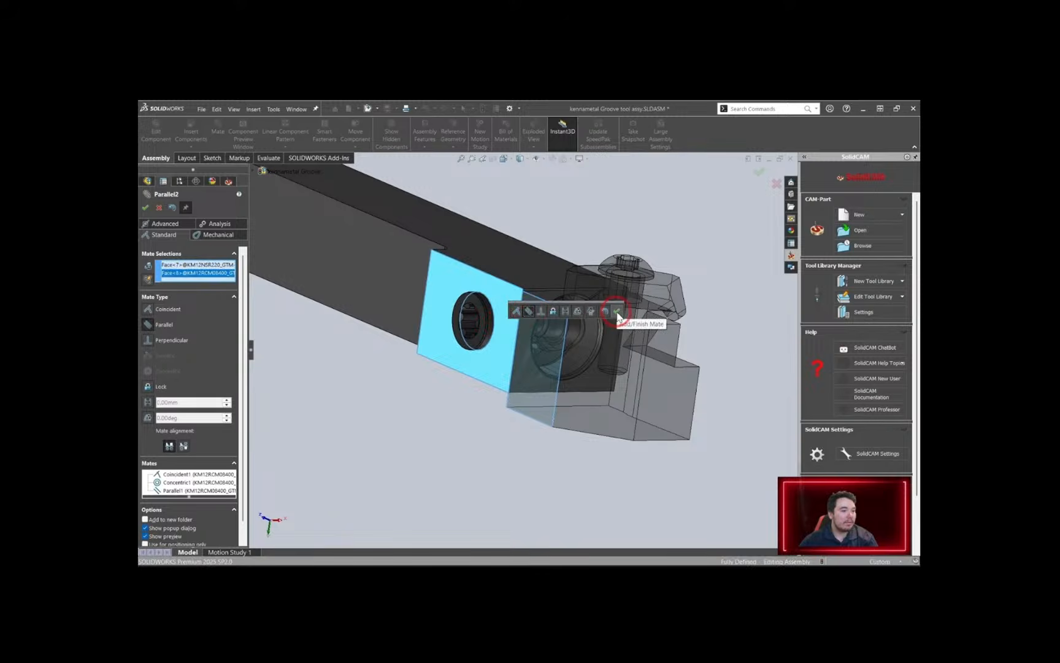
pyautogui.click(616, 313)
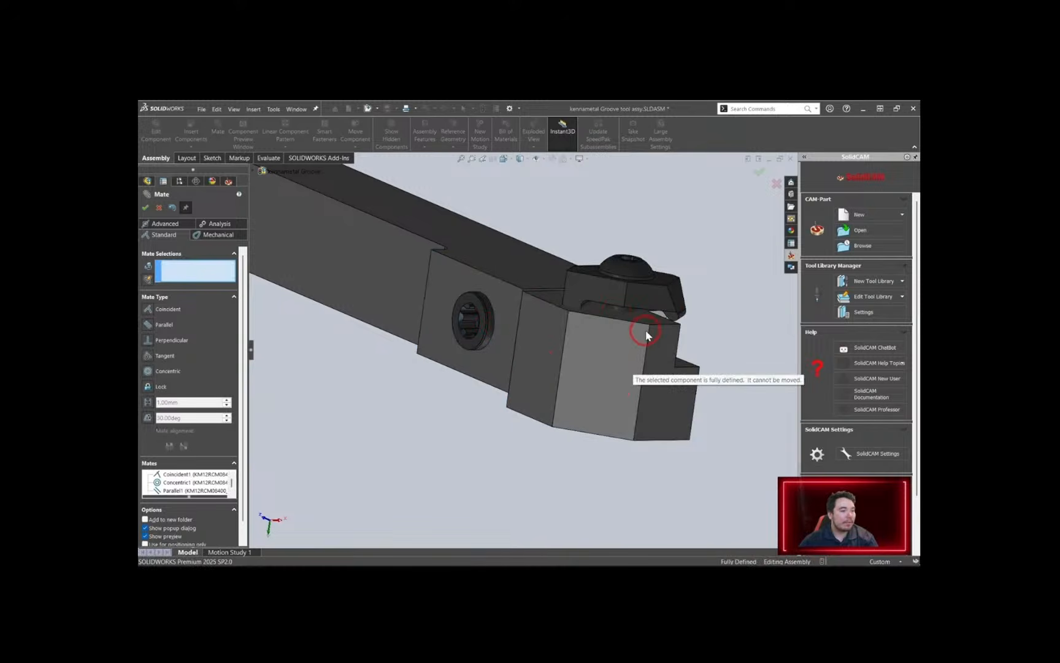
pyautogui.moveTo(596, 351); pyautogui.dragTo(607, 311, button='middle')
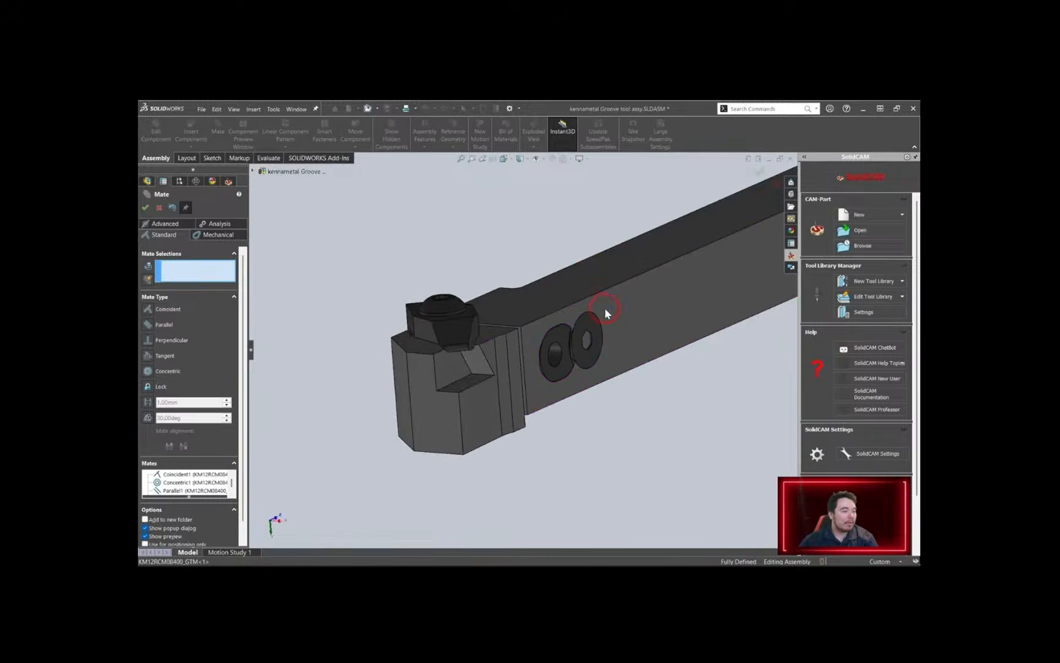
pyautogui.click(147, 208)
# Load the NG2M080RK_GTM insert part from the Kennametal Tooling folder as a new component of the assembly
pyautogui.click(191, 132)
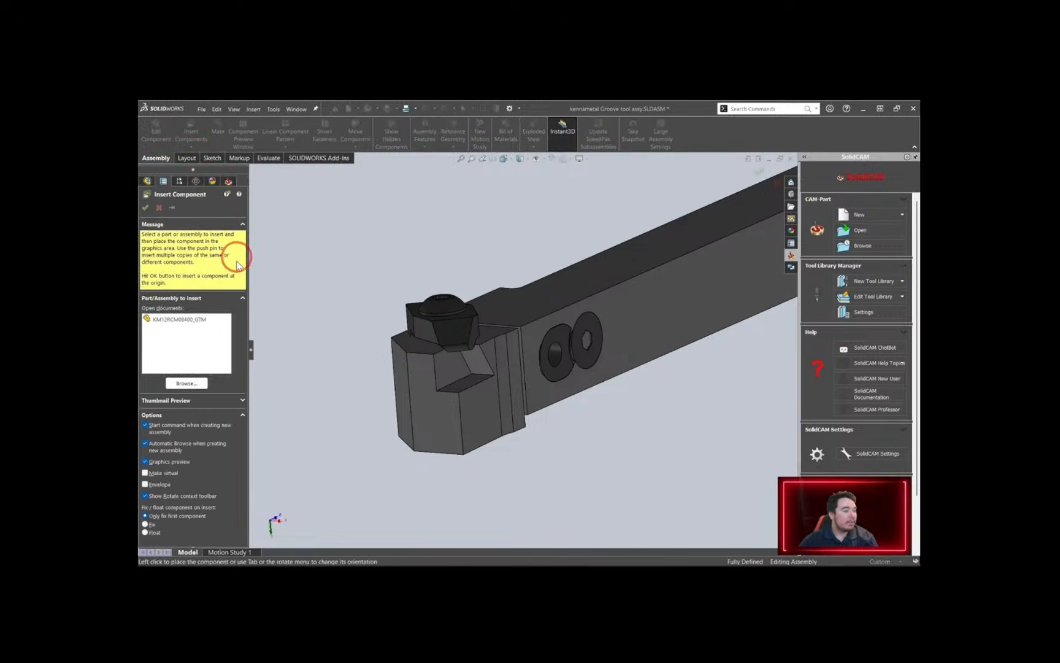
pyautogui.click(185, 386)
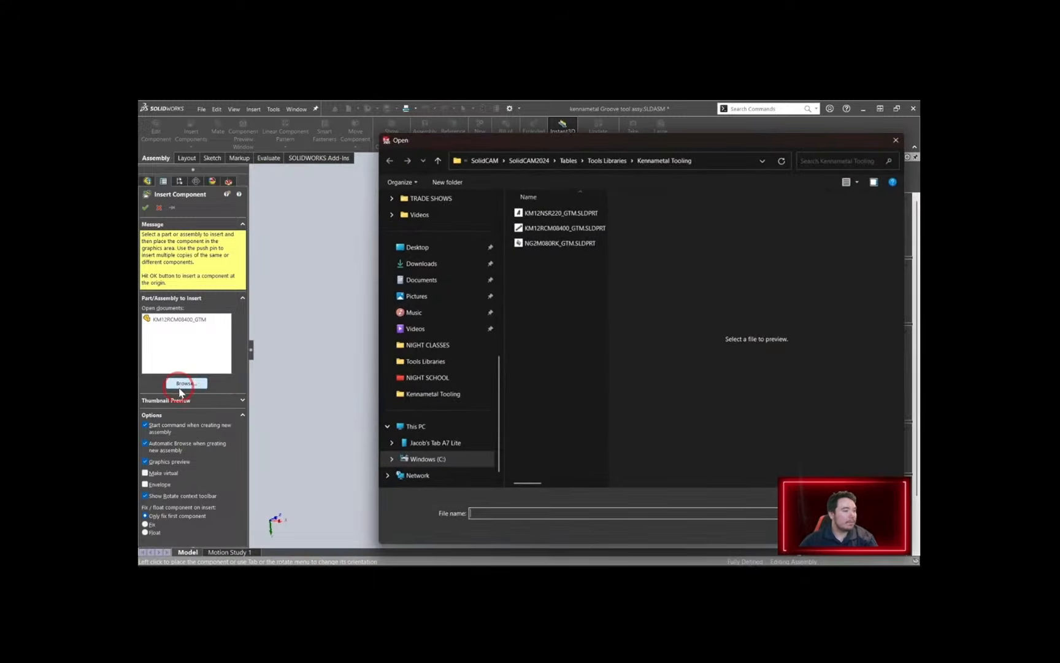
pyautogui.click(565, 242)
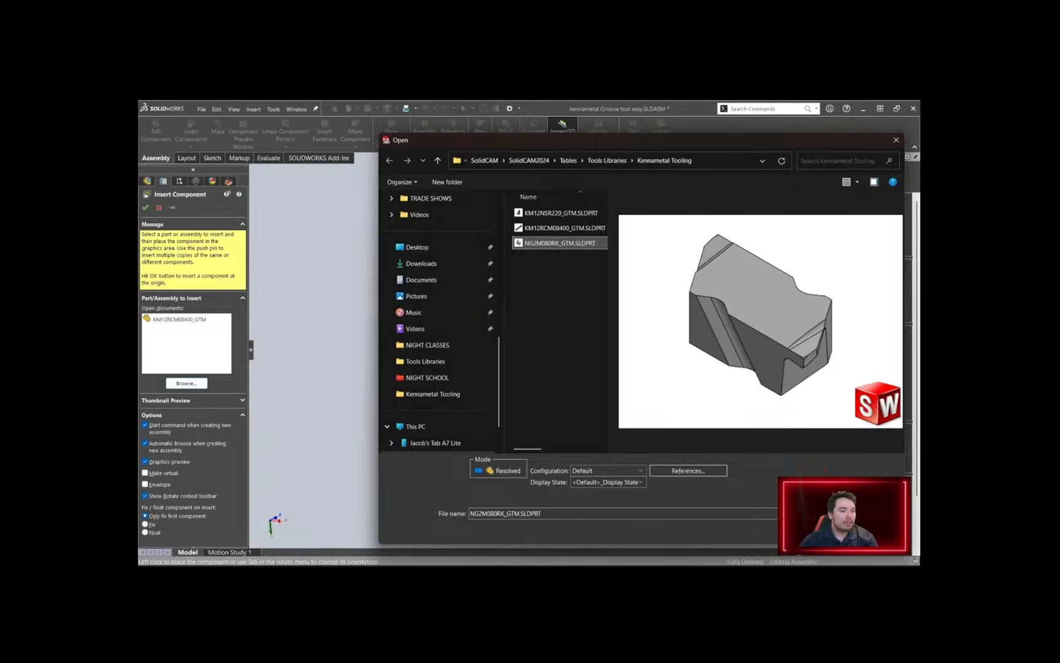
pyautogui.click(828, 529)
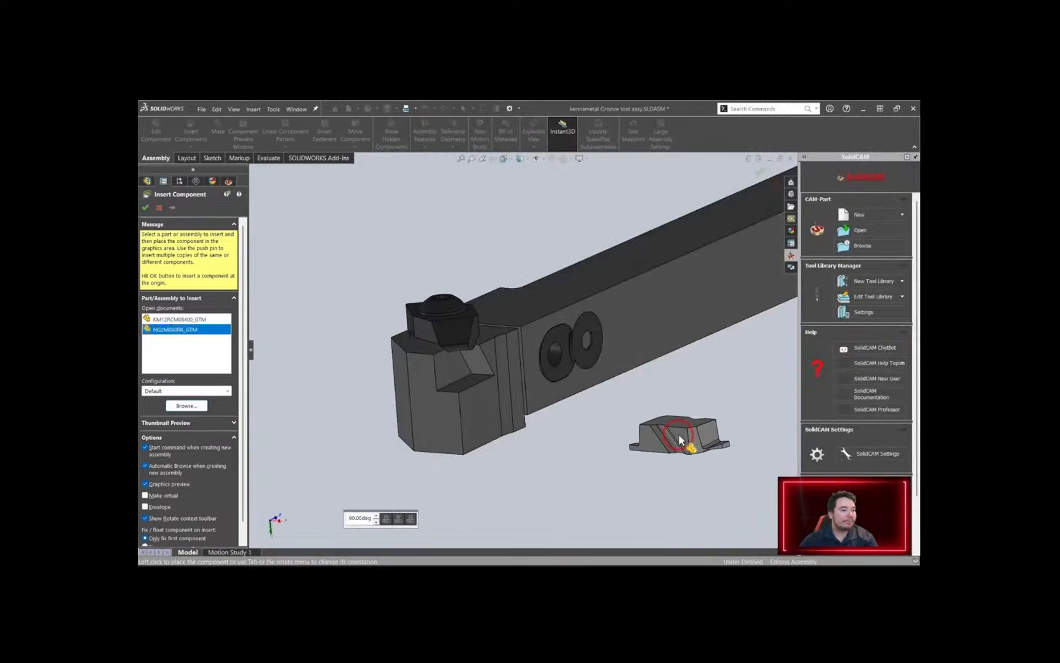
# Add Coincident mates seating the insert on the narrow ledge of the cutting unit's pocket and against the pocket's flat side wall
pyautogui.scroll(-2, 476, 385)
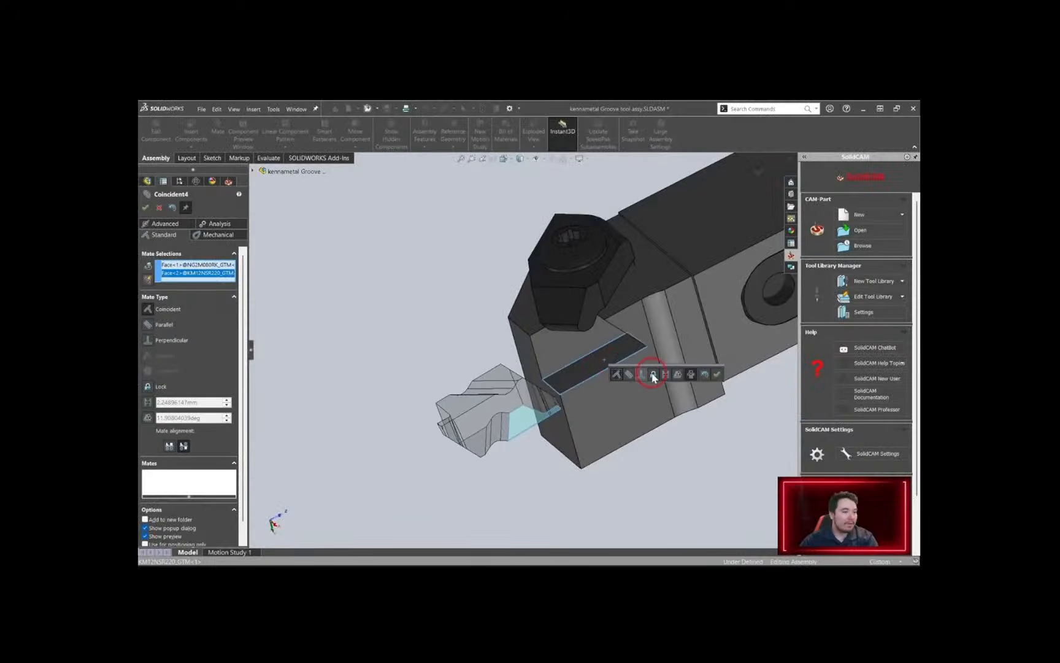
pyautogui.click(717, 375)
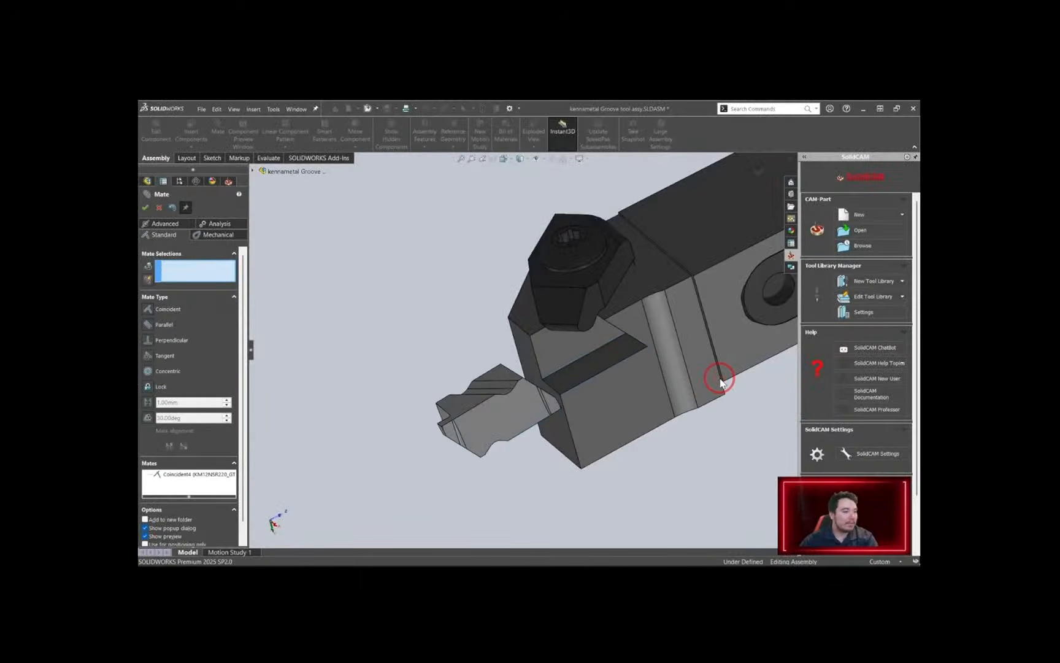
pyautogui.moveTo(572, 407); pyautogui.dragTo(591, 358, button='middle')
pyautogui.click(604, 404)
pyautogui.click(591, 356)
pyautogui.rightClick(590, 357)
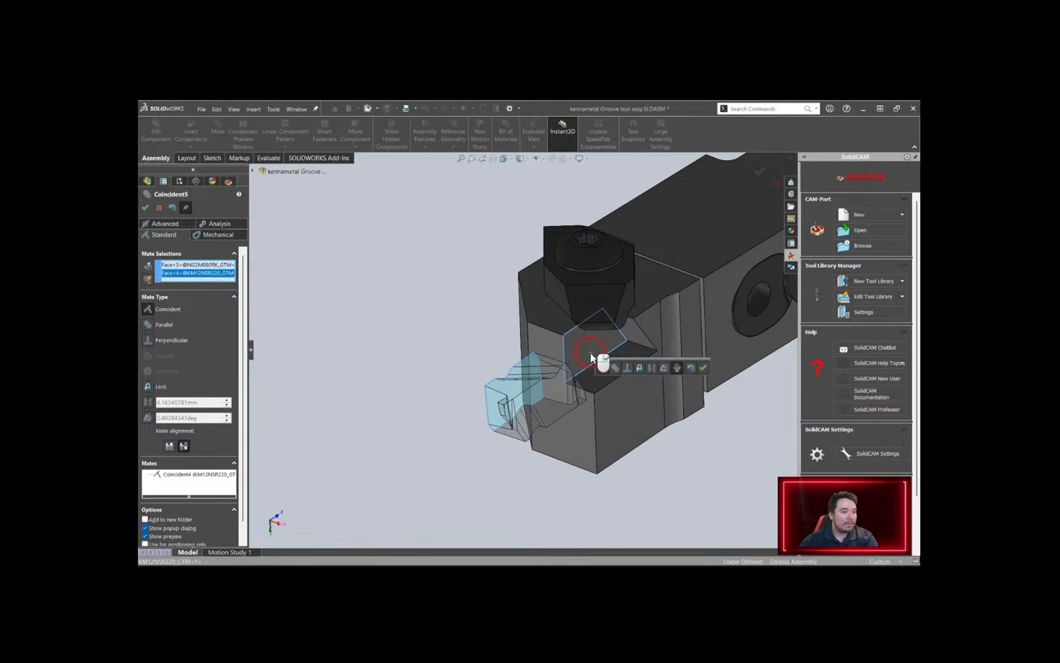
# Add a Coincident mate between the pocket's back face and the insert's matching rear face, then leave the Mate command
pyautogui.click(638, 337)
pyautogui.moveTo(630, 367); pyautogui.dragTo(539, 335, button='middle')
pyautogui.click(538, 334)
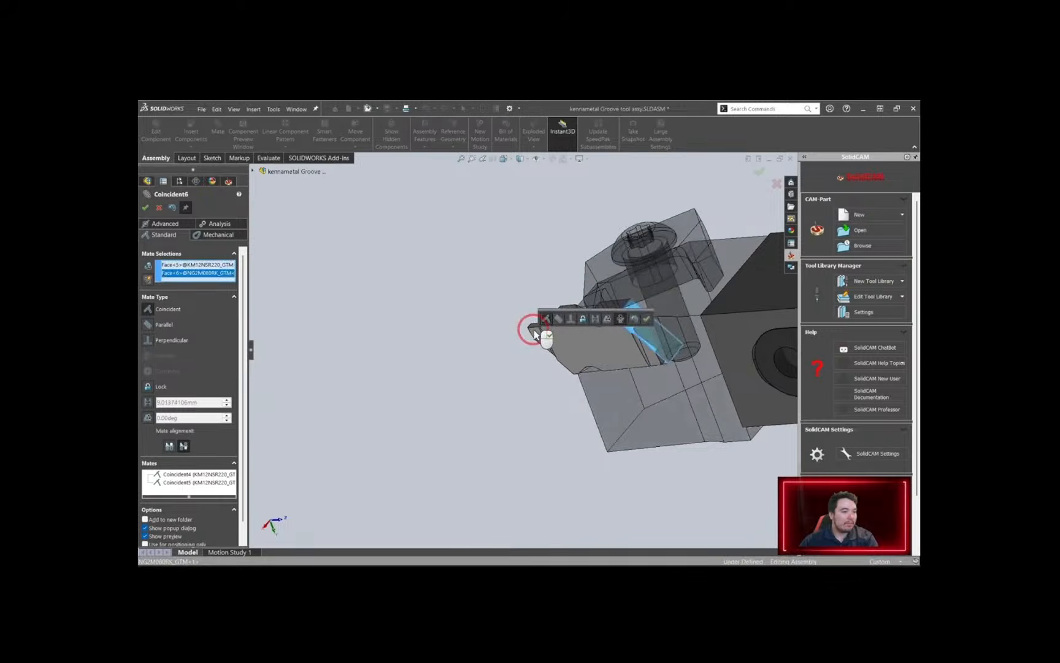
pyautogui.click(646, 319)
pyautogui.moveTo(558, 386); pyautogui.dragTo(691, 393, button='middle')
pyautogui.scroll(-4, 563, 326)
pyautogui.moveTo(563, 326); pyautogui.dragTo(609, 353, button='middle')
pyautogui.scroll(5, 714, 397)
pyautogui.press('Escape')
# Sketch a point on the holder's rear end face at the corner diagonally opposite the origin, and exit the sketch
pyautogui.moveTo(714, 398); pyautogui.dragTo(429, 356, button='middle')
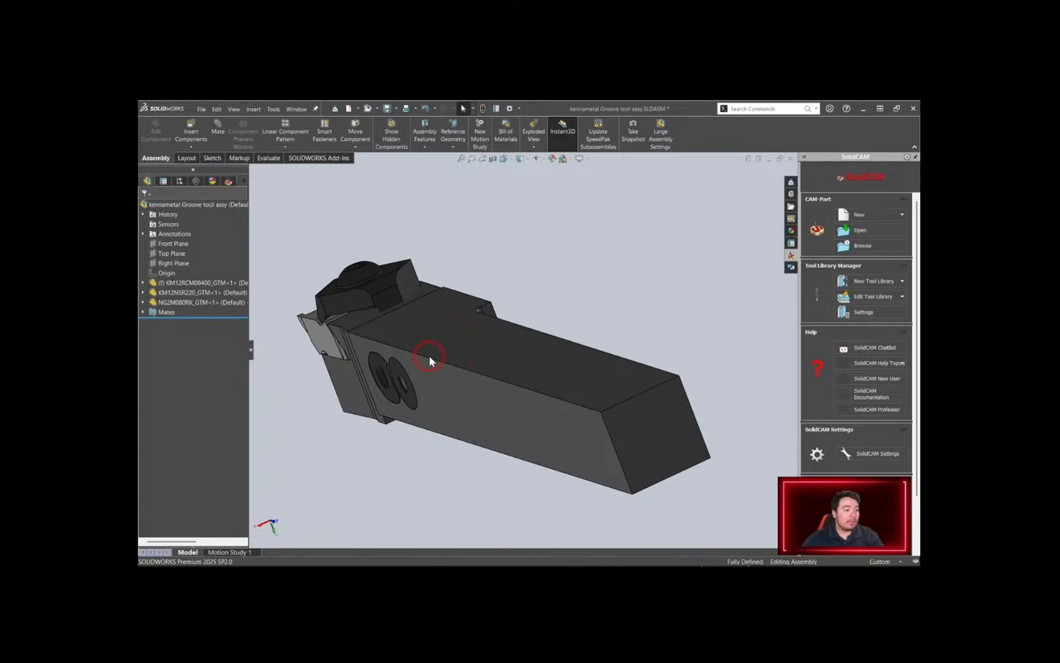
pyautogui.click(635, 426)
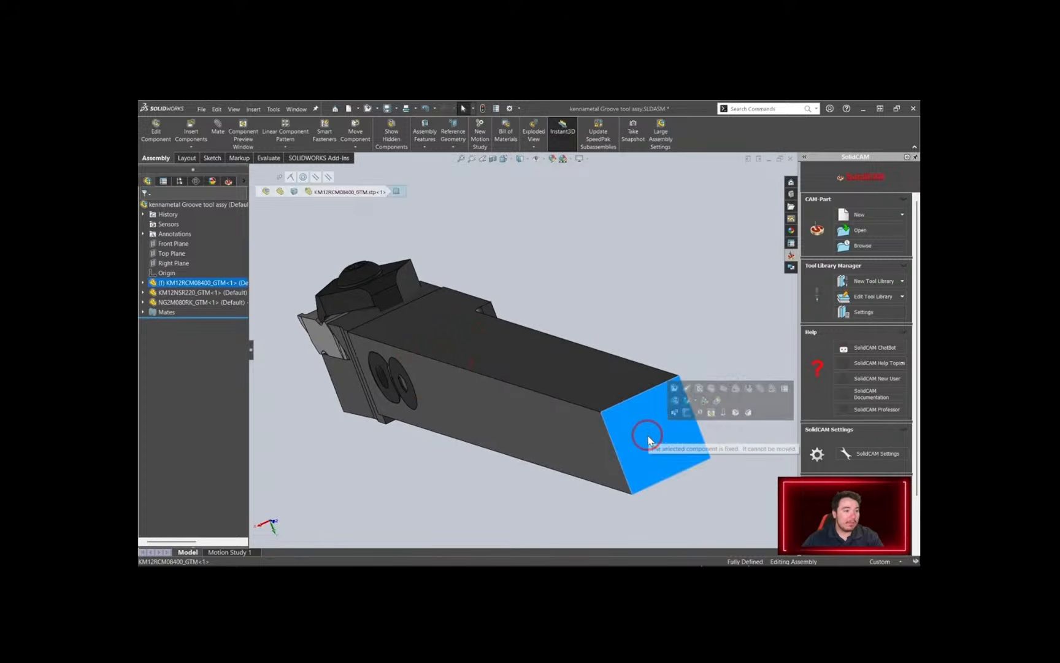
pyautogui.click(690, 415)
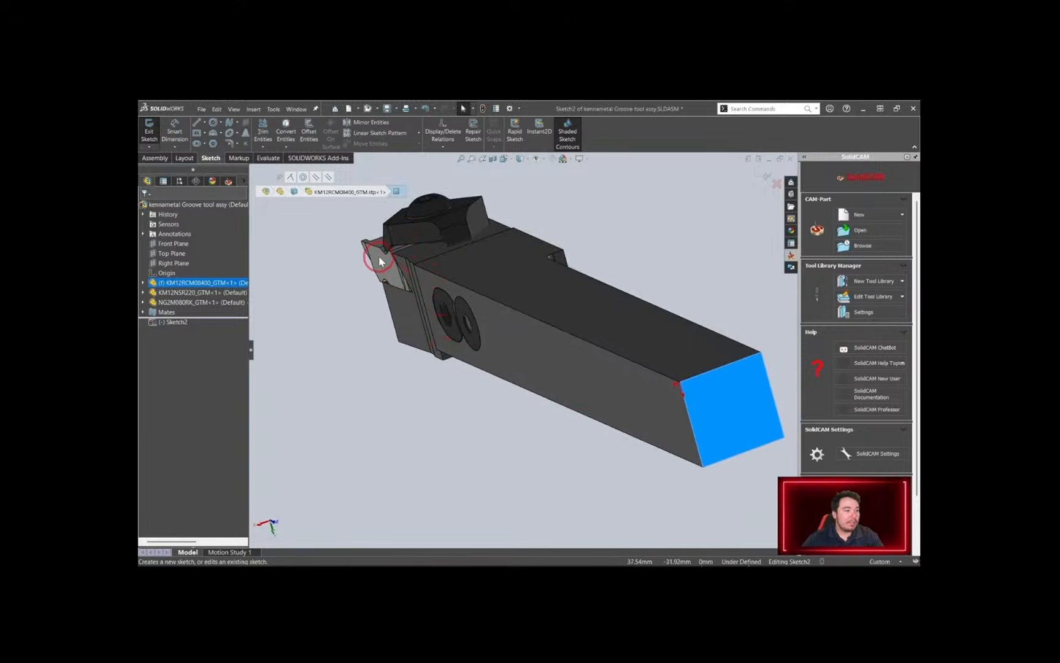
pyautogui.scroll(-5, 726, 458)
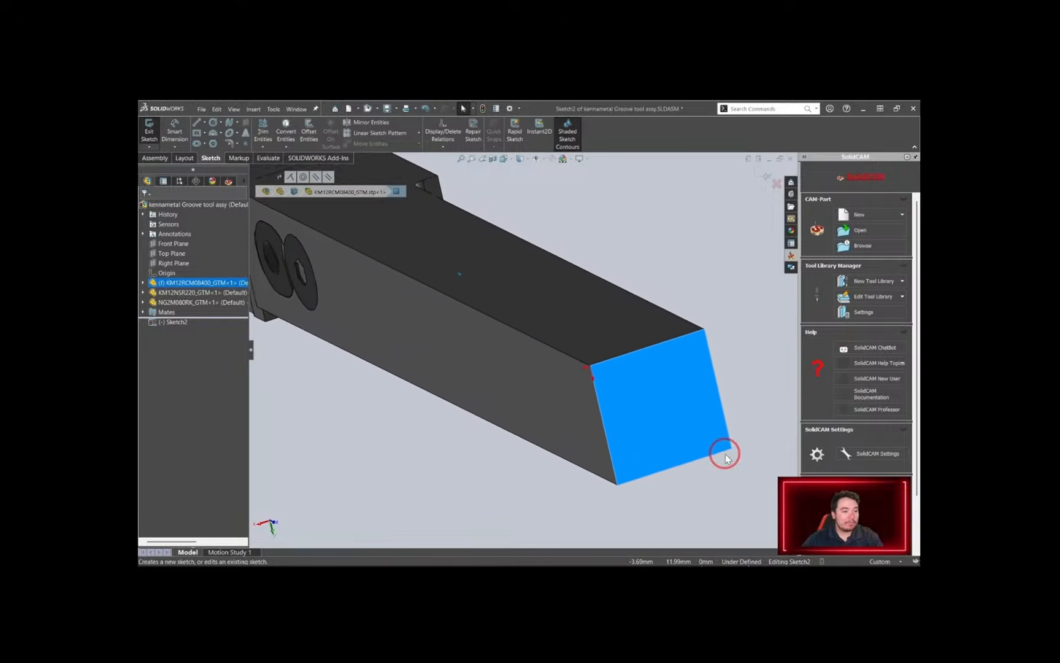
pyautogui.click(713, 435)
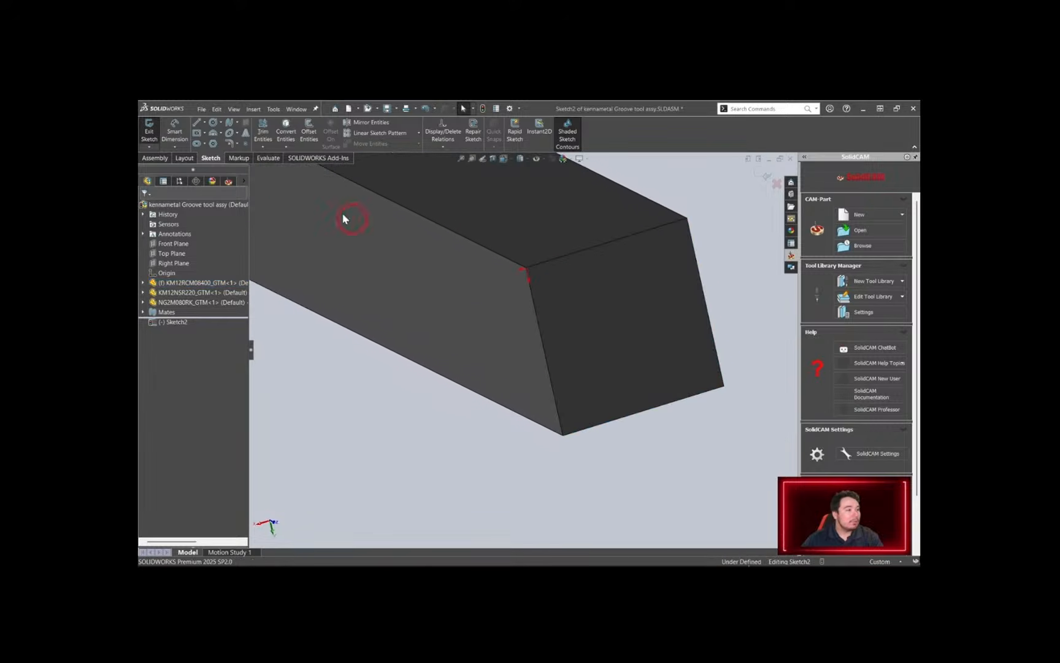
pyautogui.click(245, 145)
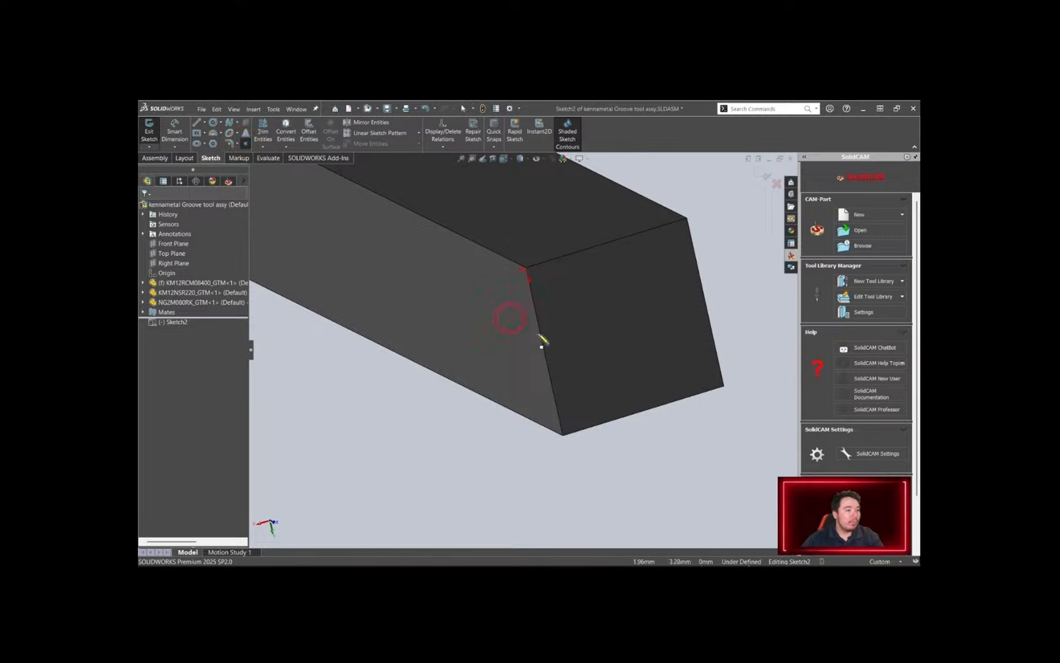
pyautogui.click(724, 389)
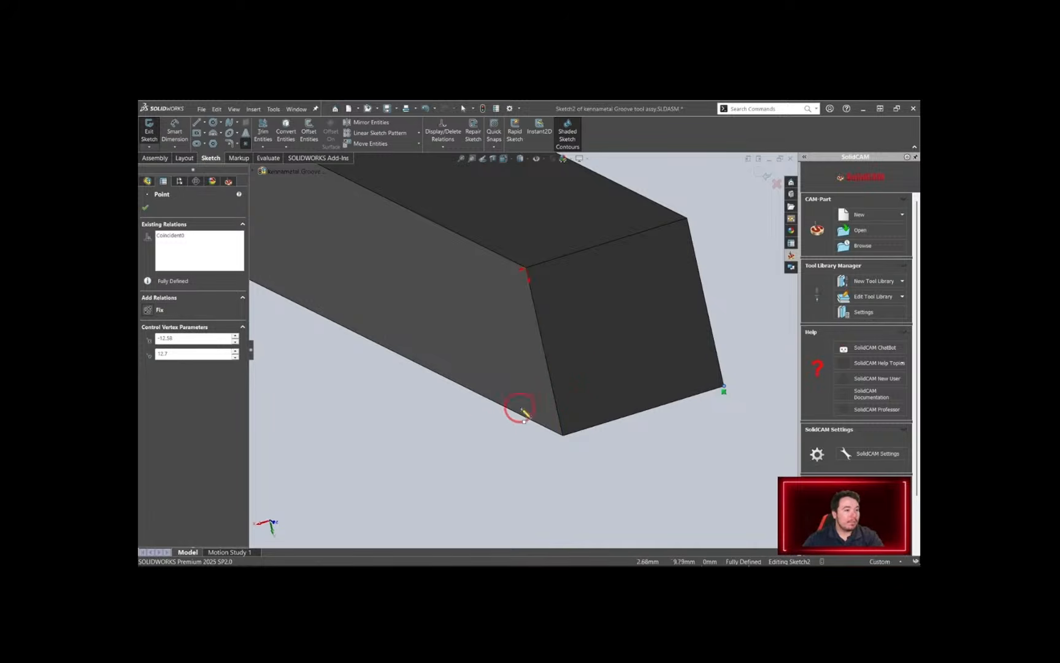
pyautogui.click(765, 175)
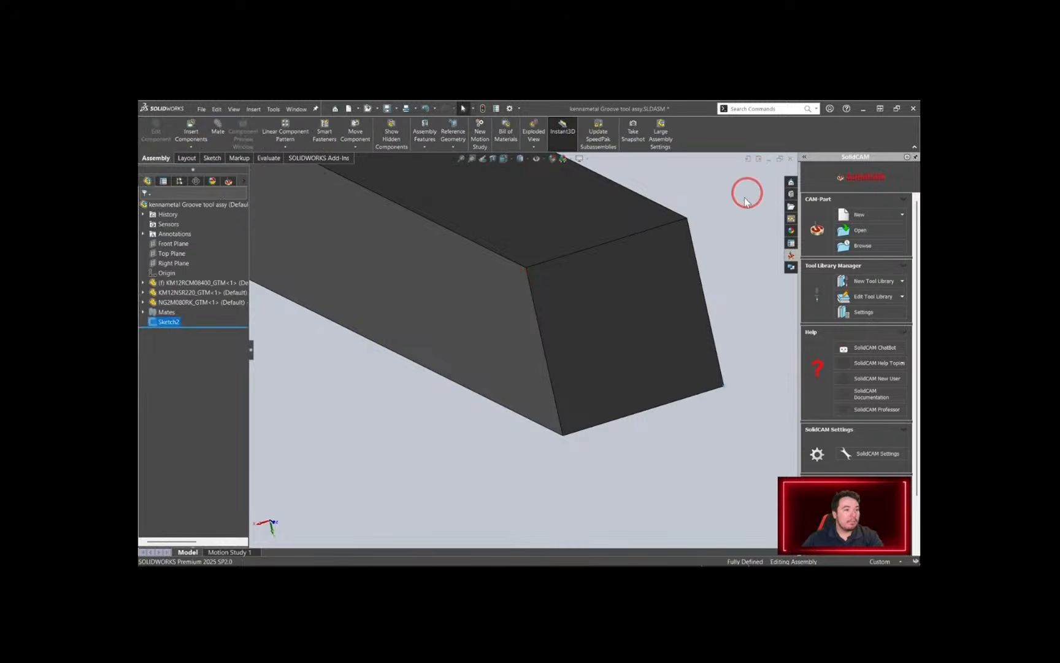
# Create a coordinate system at the sketched point's corner with its Z axis normal to the shank's long side face opposite the screws
pyautogui.scroll(5, 667, 304)
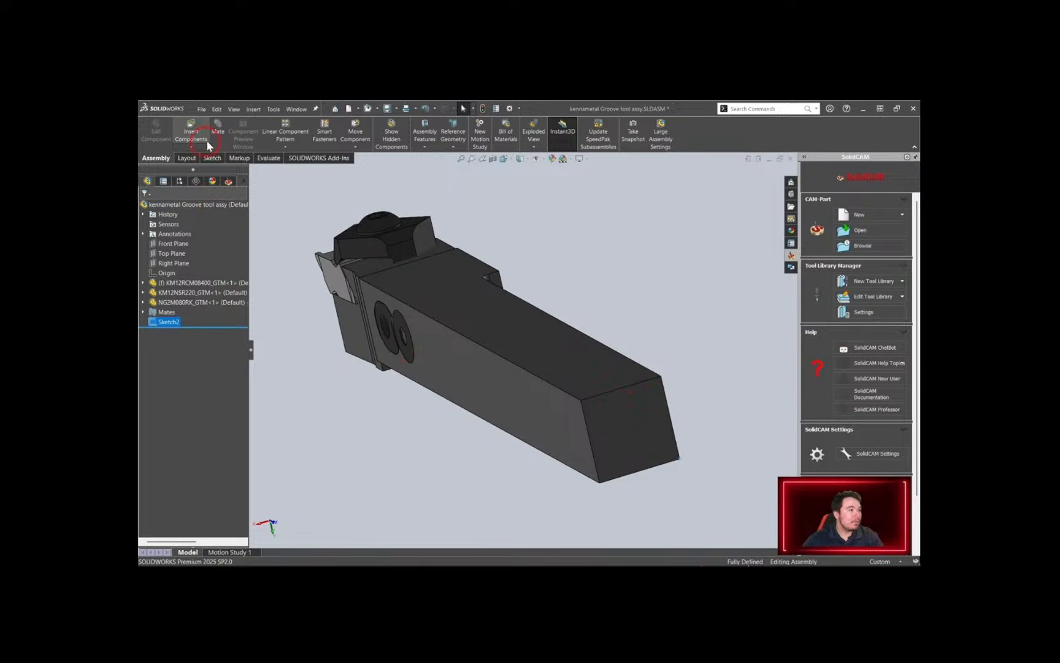
pyautogui.click(449, 145)
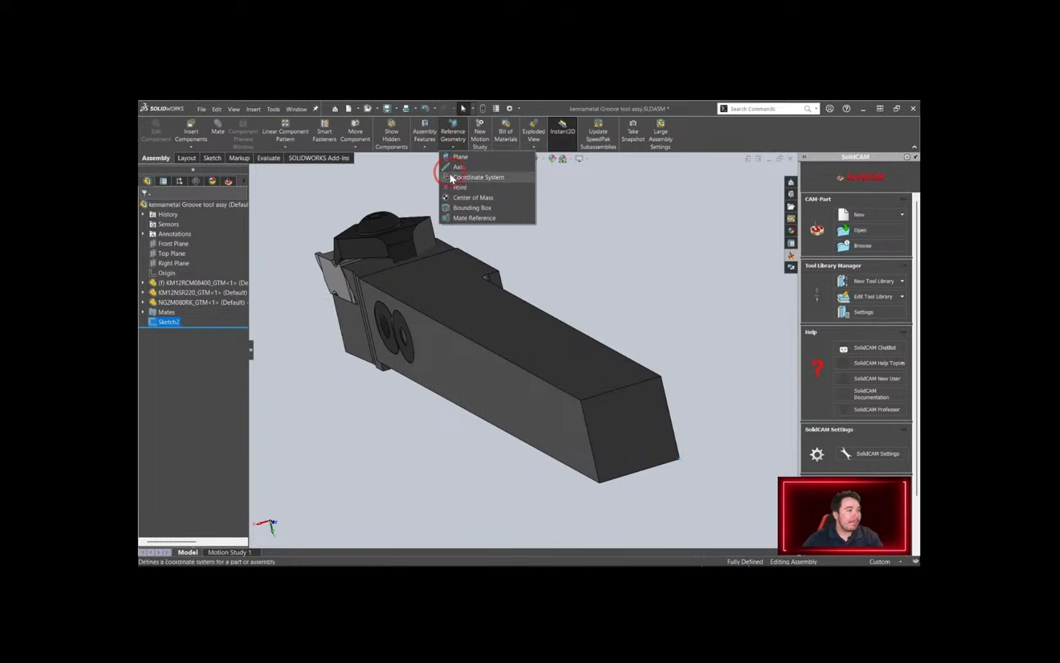
pyautogui.click(465, 177)
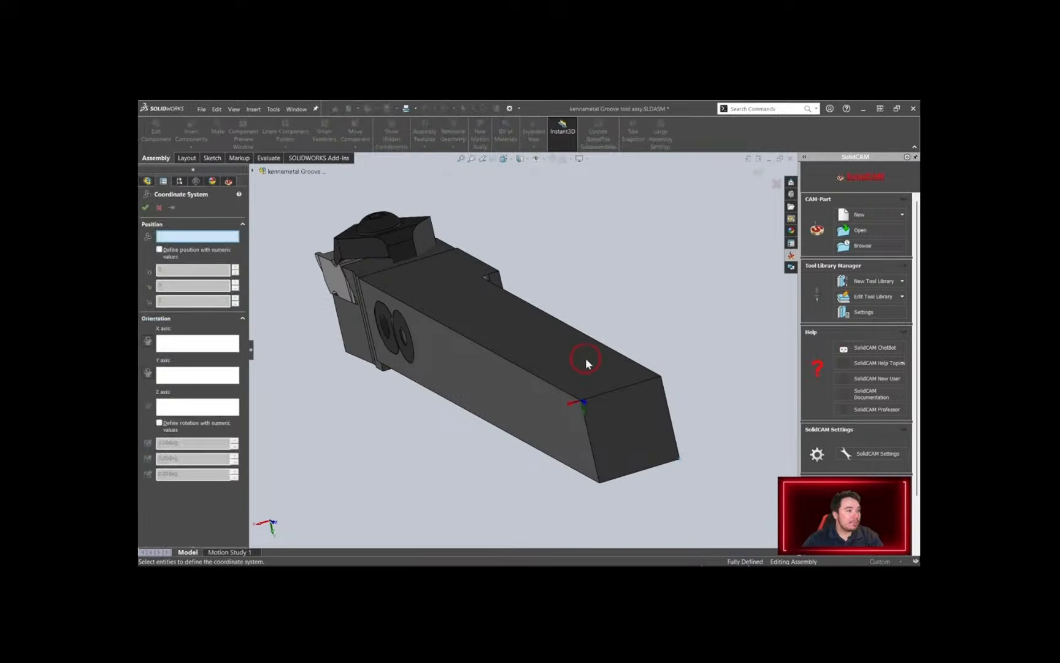
pyautogui.click(679, 464)
pyautogui.scroll(-3, 684, 469)
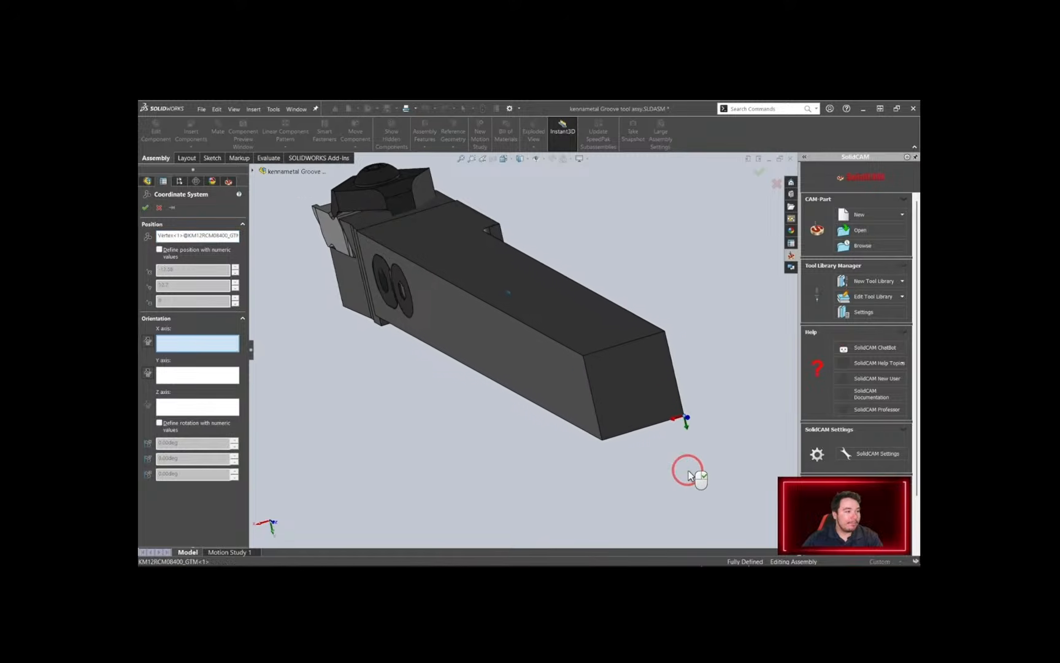
pyautogui.scroll(-2, 693, 473)
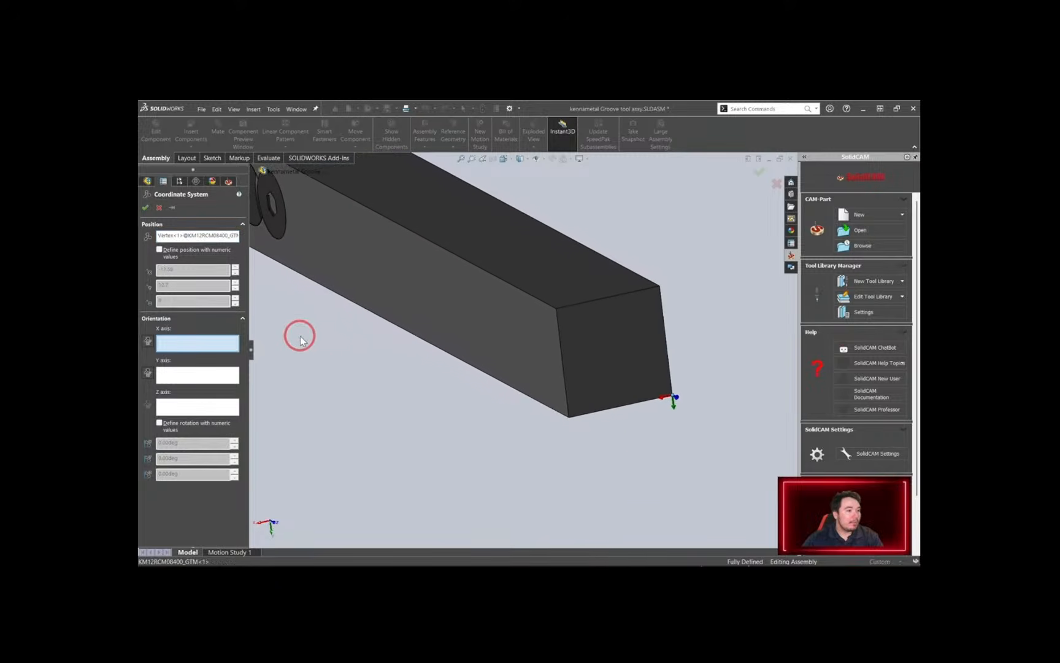
pyautogui.click(158, 410)
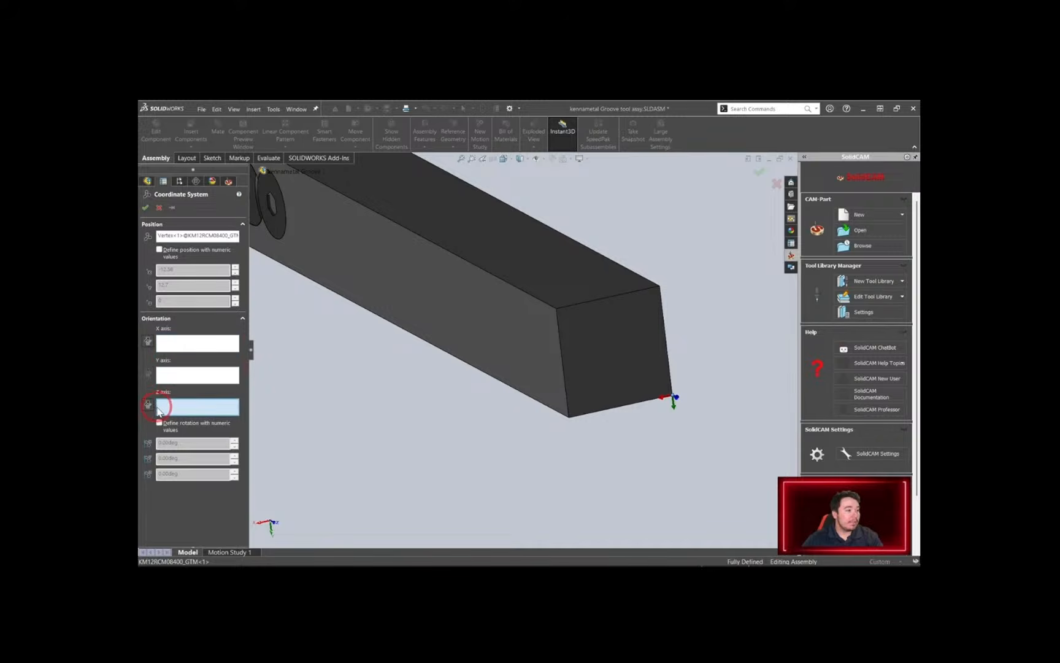
pyautogui.moveTo(689, 377); pyautogui.dragTo(640, 384, button='middle')
pyautogui.click(620, 354)
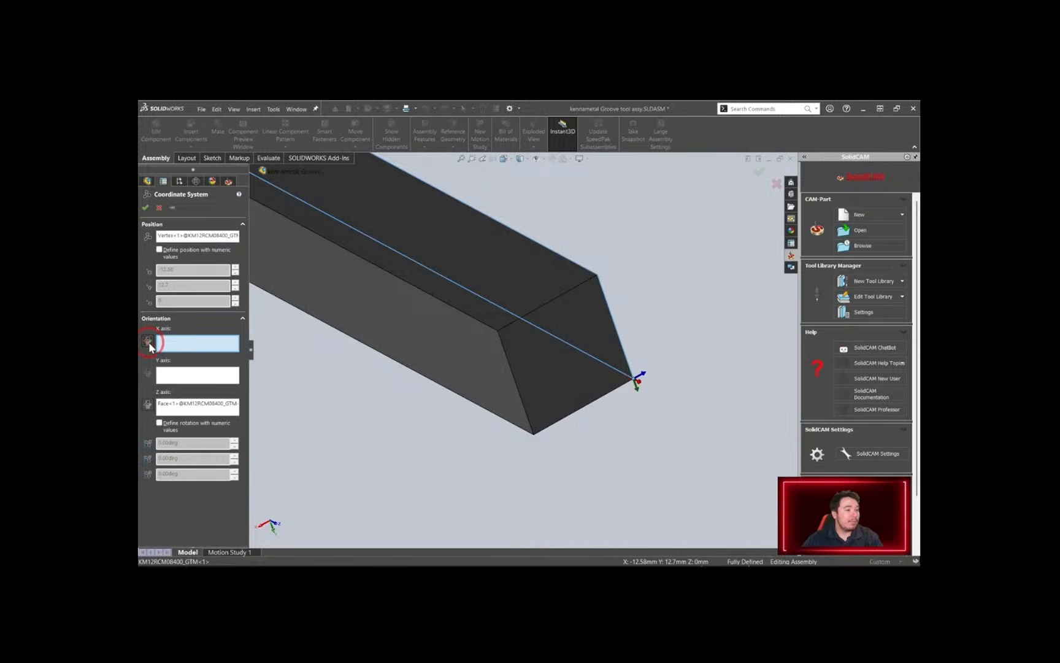
pyautogui.click(216, 348)
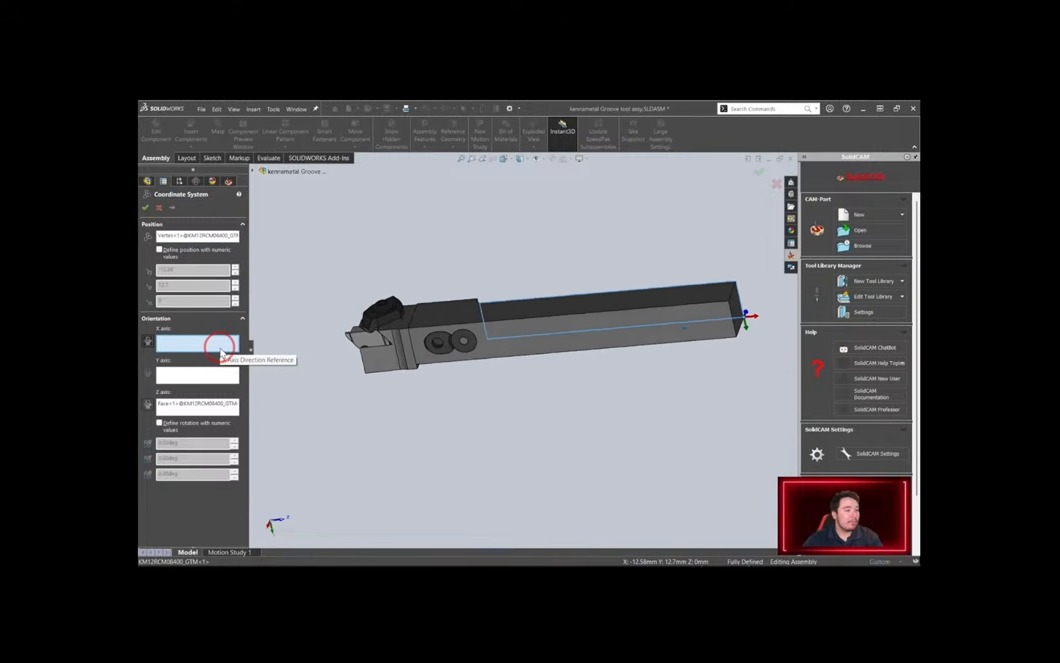
pyautogui.click(146, 208)
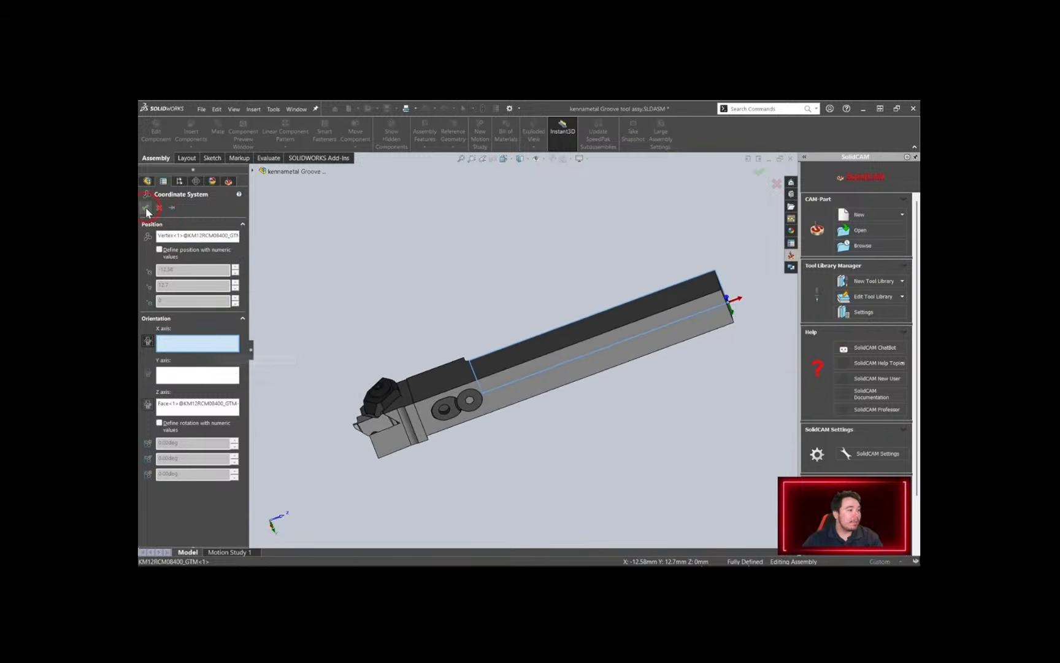
# Rename the new coordinate system as Shank Mount
pyautogui.click(183, 347)
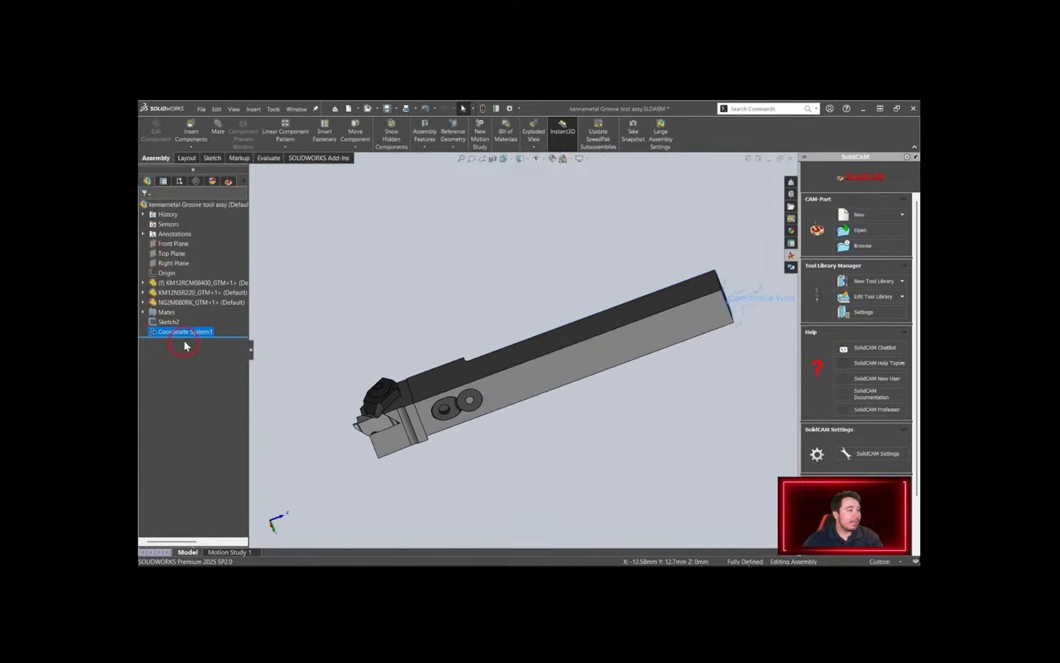
pyautogui.rightClick(191, 334)
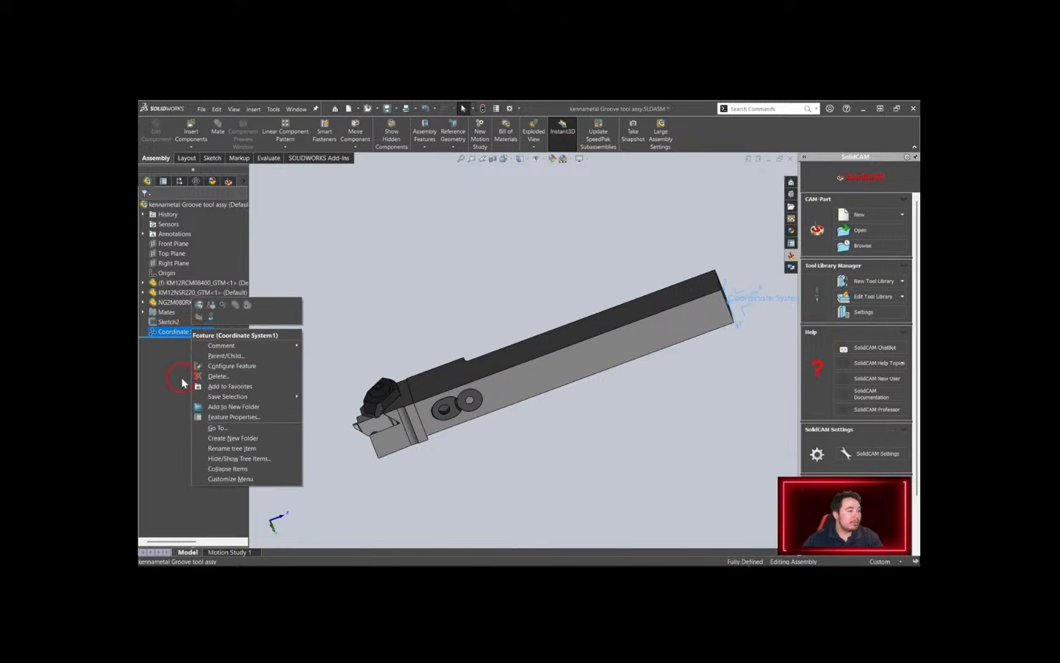
pyautogui.click(210, 440)
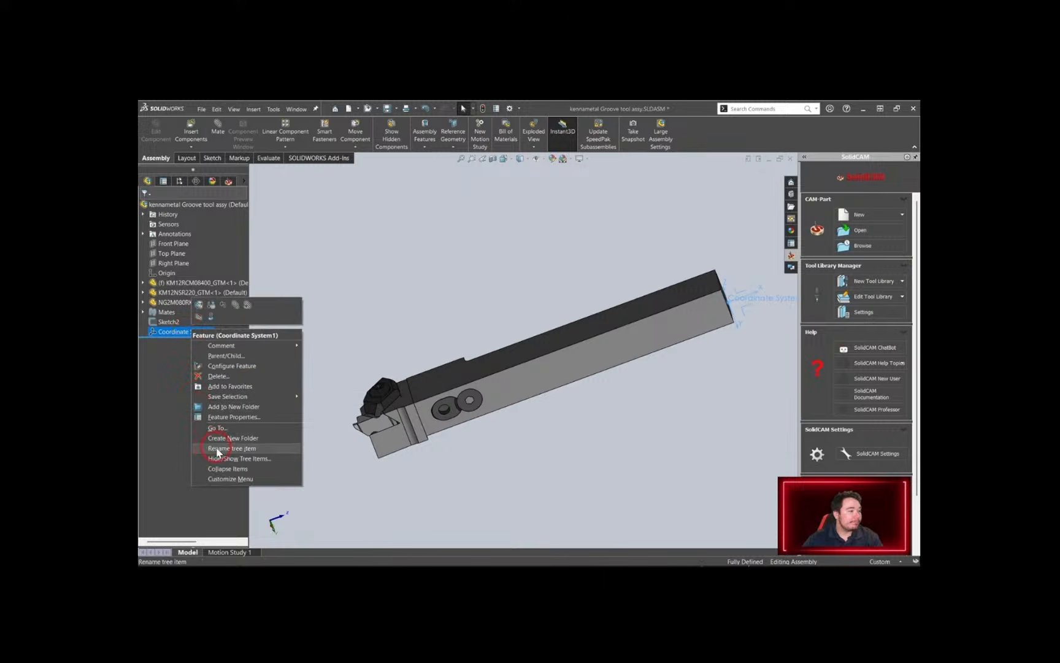
pyautogui.click(215, 448)
pyautogui.write('Sh')
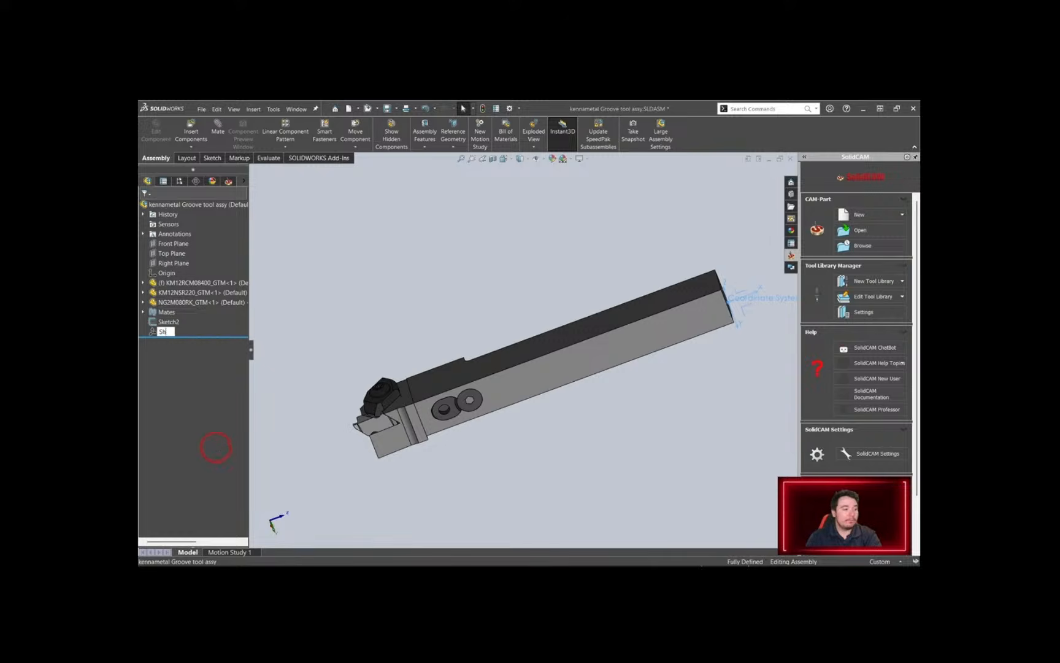
pyautogui.write('ank Mount')
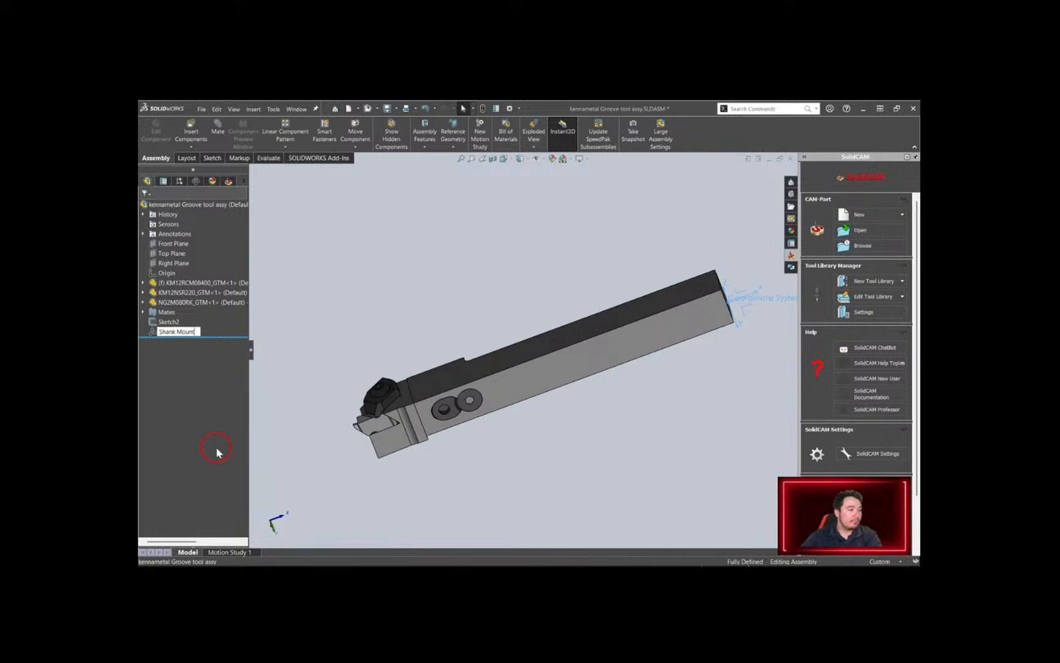
pyautogui.press('Return')
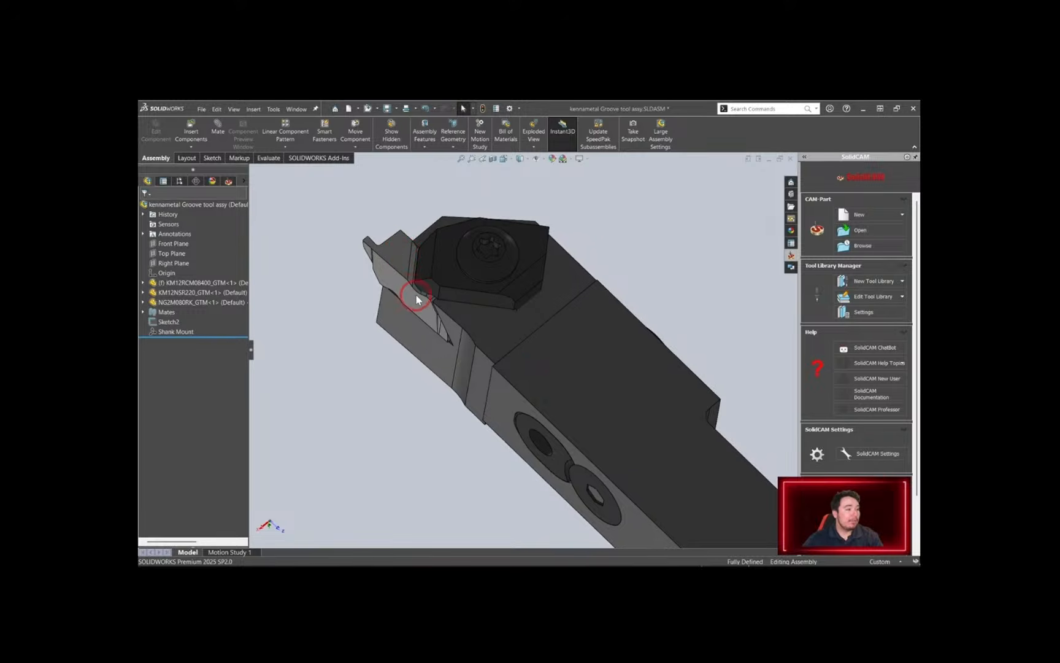
# Hide the KM12NSR220_GTM cutting unit and start a sketch on the insert's flat face between the diagonal grooves and the narrow tip
pyautogui.click(498, 332)
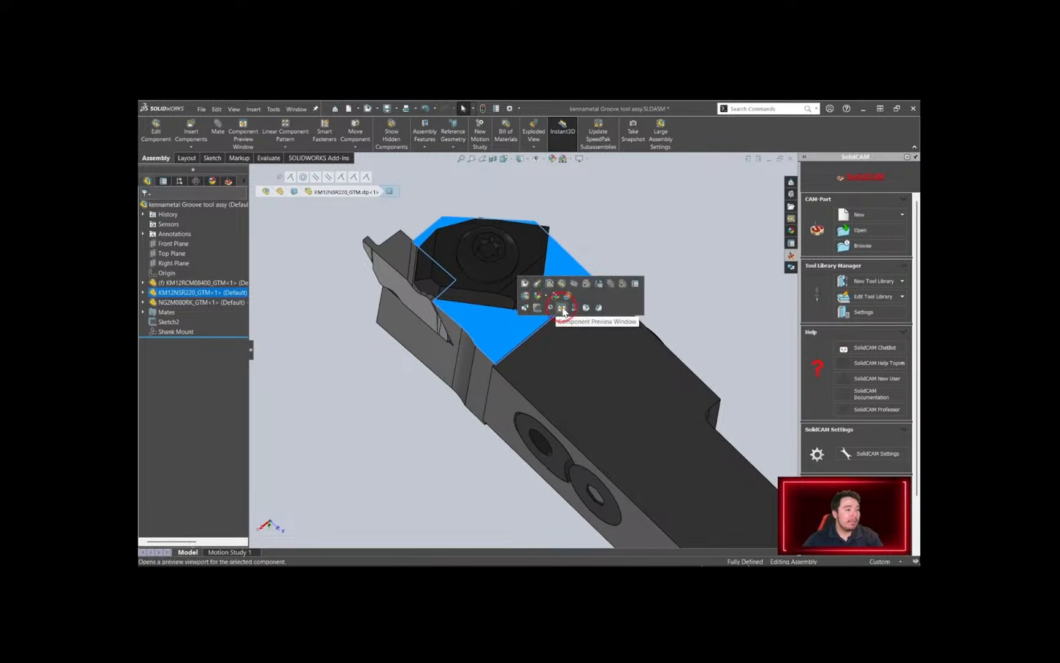
pyautogui.click(574, 282)
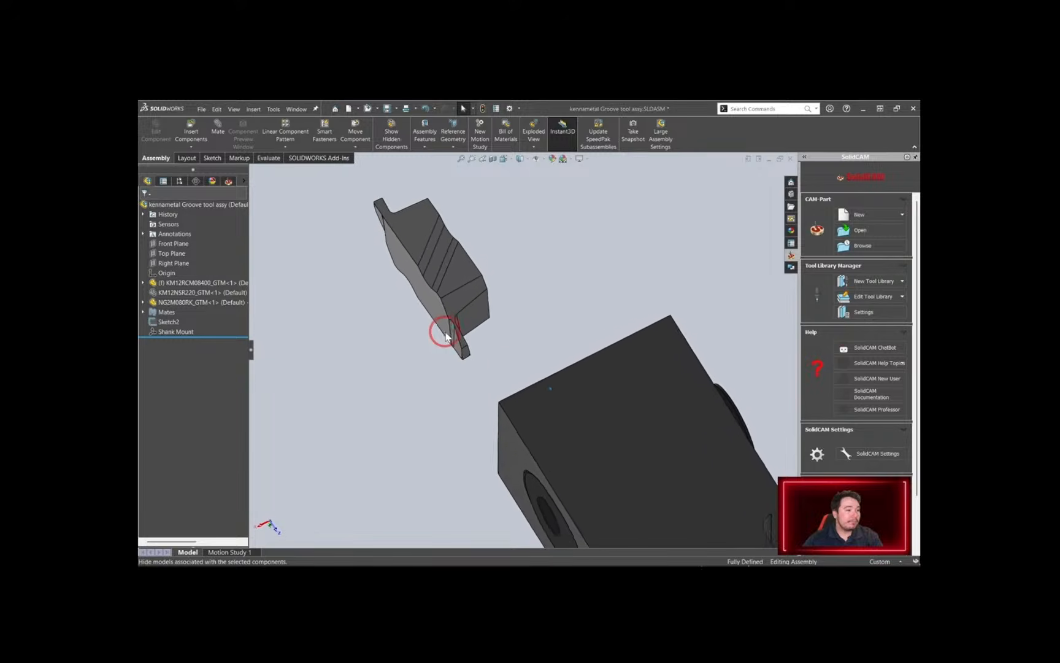
pyautogui.click(445, 237)
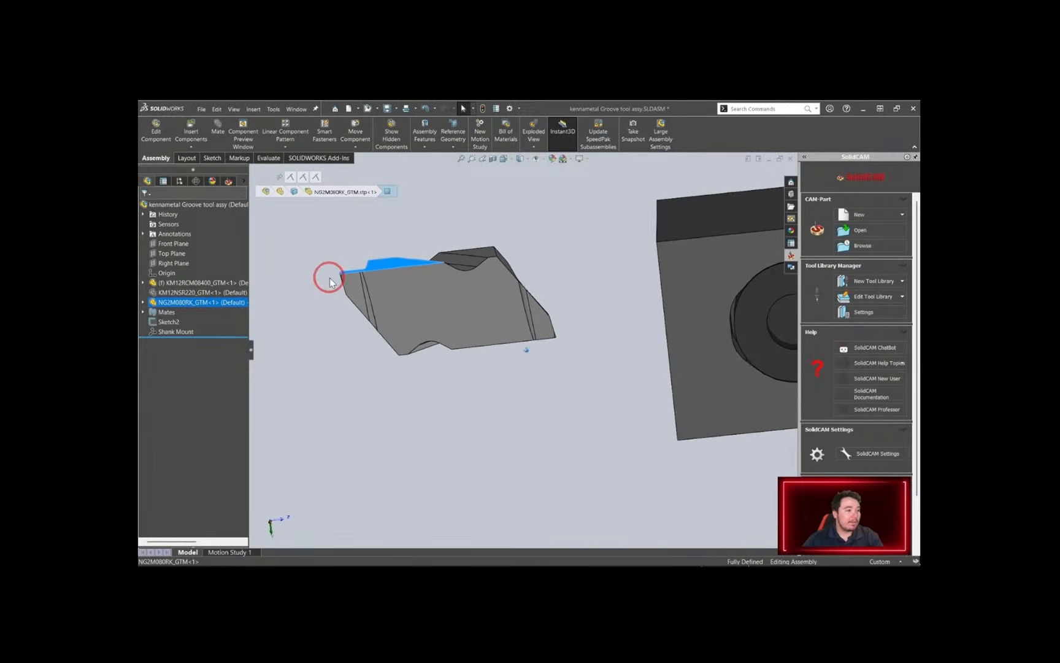
pyautogui.click(480, 244)
pyautogui.click(521, 222)
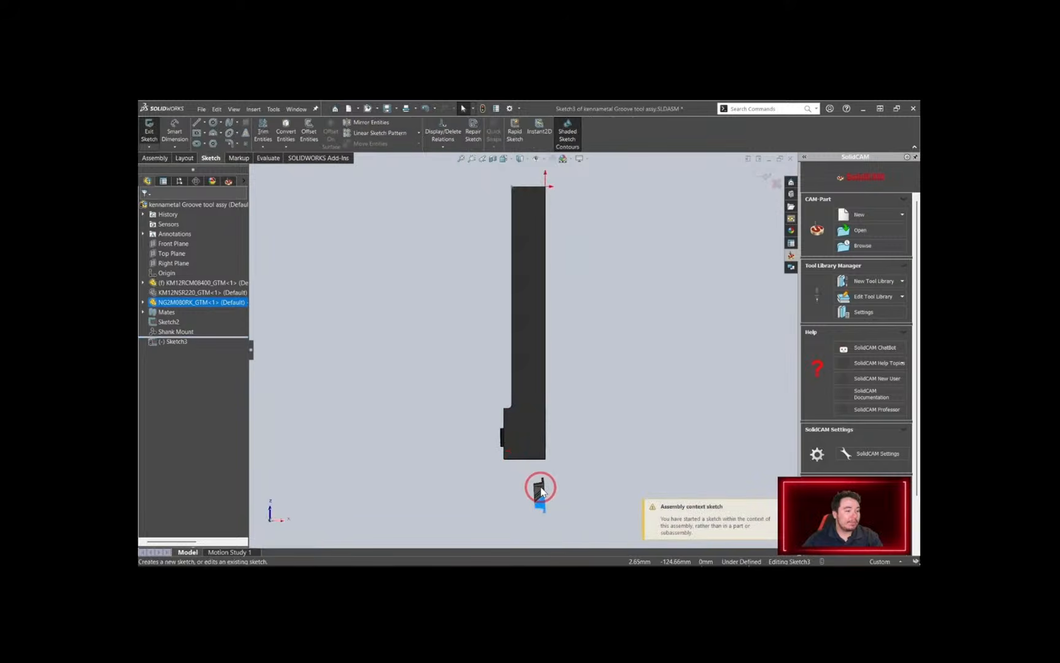
pyautogui.scroll(-7, 541, 493)
pyautogui.scroll(-4, 503, 373)
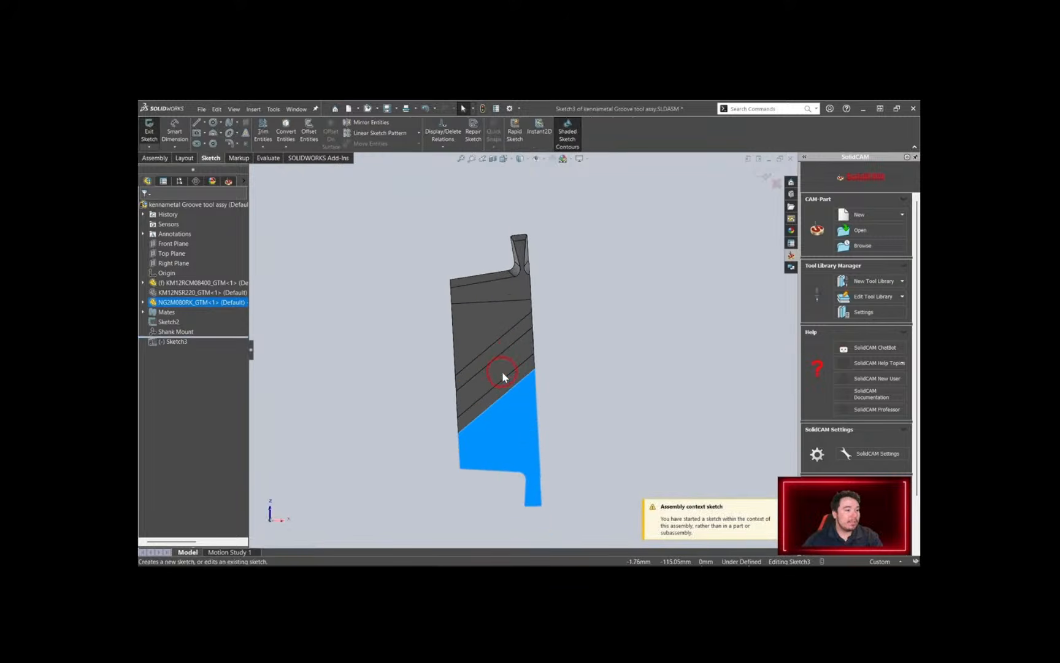
pyautogui.scroll(-2, 503, 372)
pyautogui.scroll(2, 503, 435)
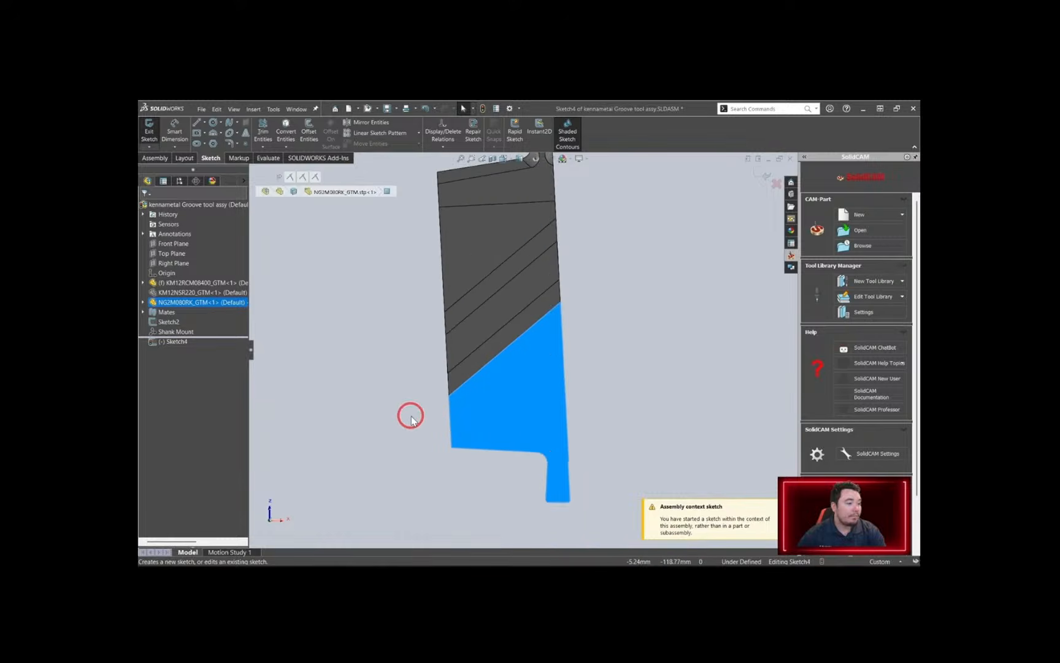
# Sketch a slightly slanted line across the grooved area of the insert, joining its two long side edges
pyautogui.moveTo(411, 419); pyautogui.dragTo(361, 422, button='right')
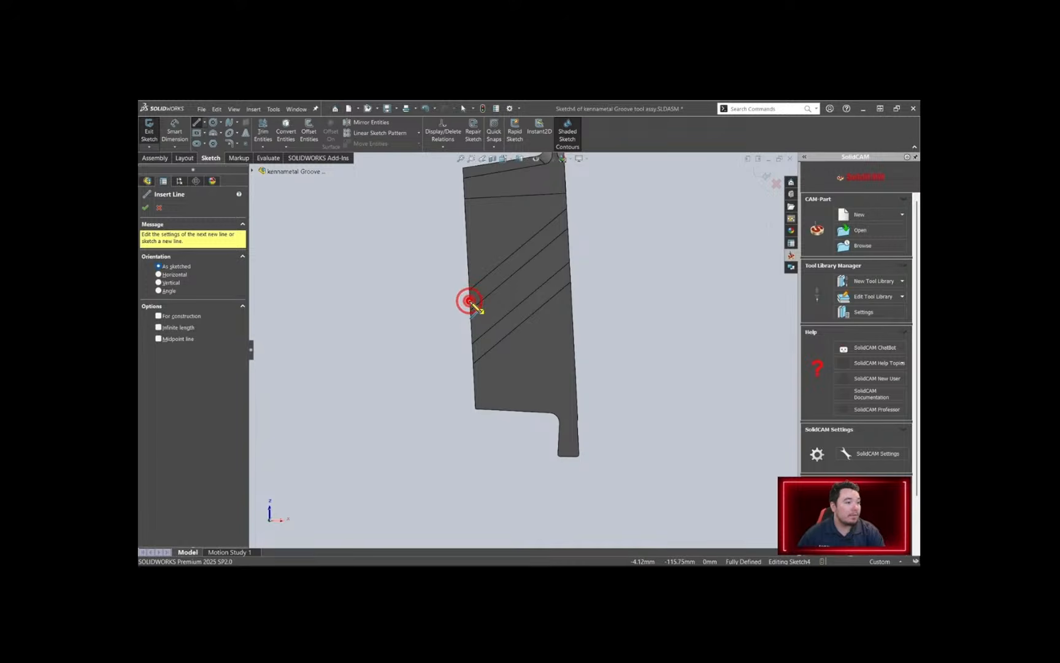
pyautogui.click(469, 301)
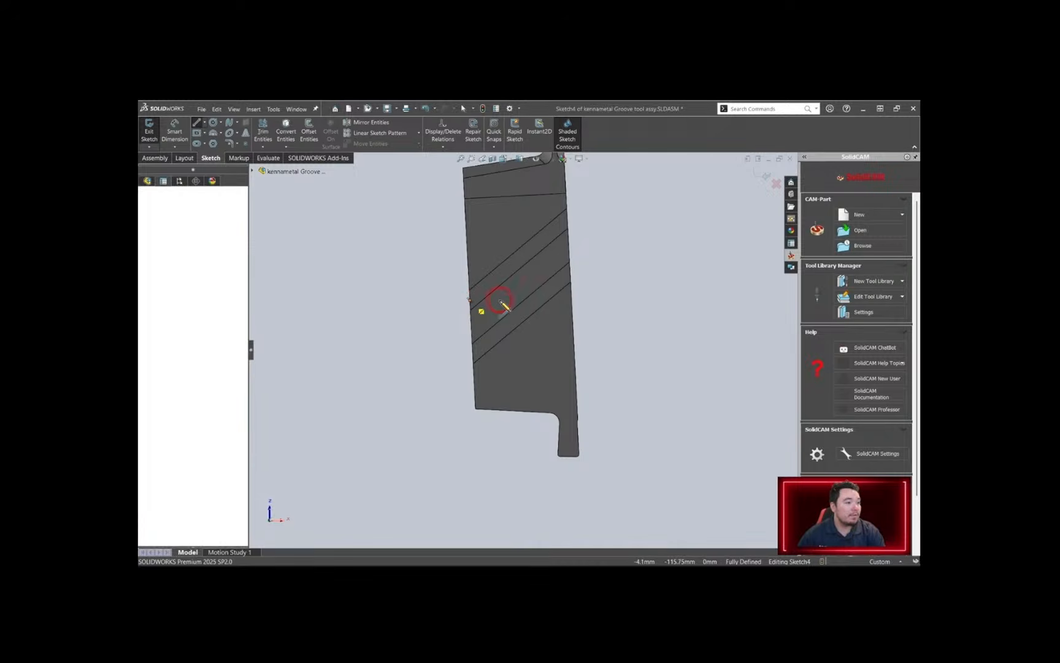
pyautogui.click(575, 316)
pyautogui.press('Escape')
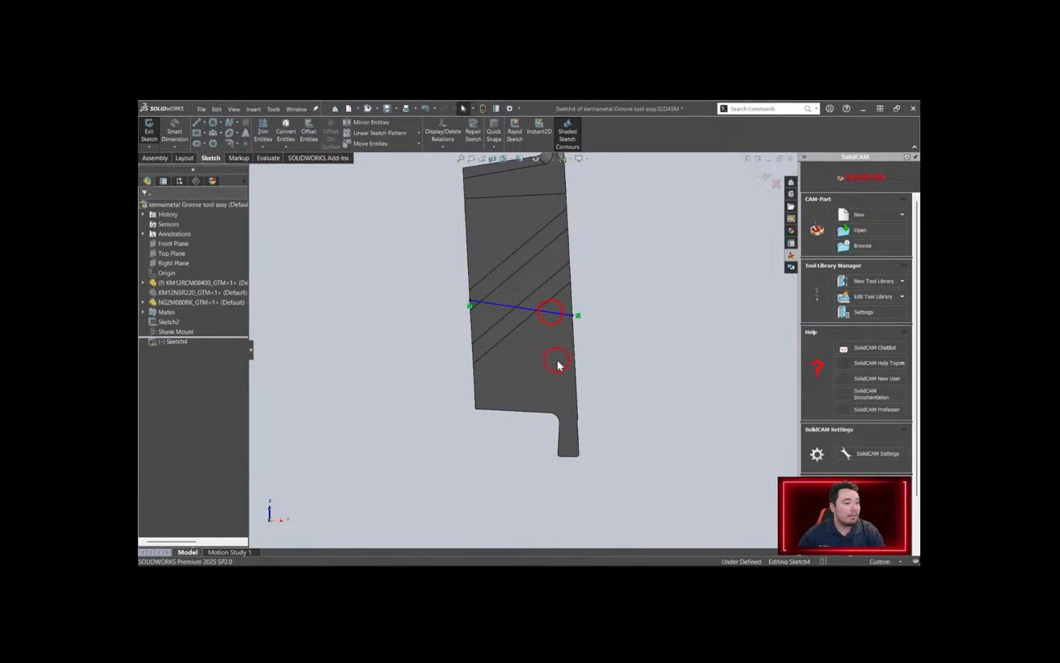
# Add a Parallel relation between the cross line and the end edge of the insert's narrow tip
pyautogui.click(550, 312)
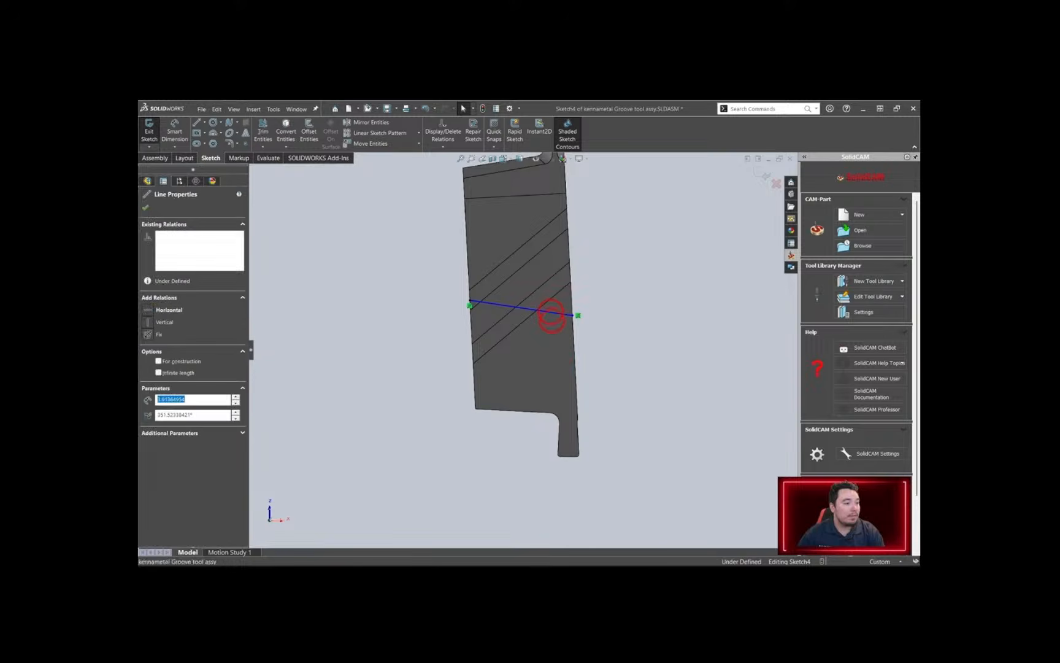
pyautogui.keyDown('ctrl'); pyautogui.click(569, 457); pyautogui.keyUp('ctrl')
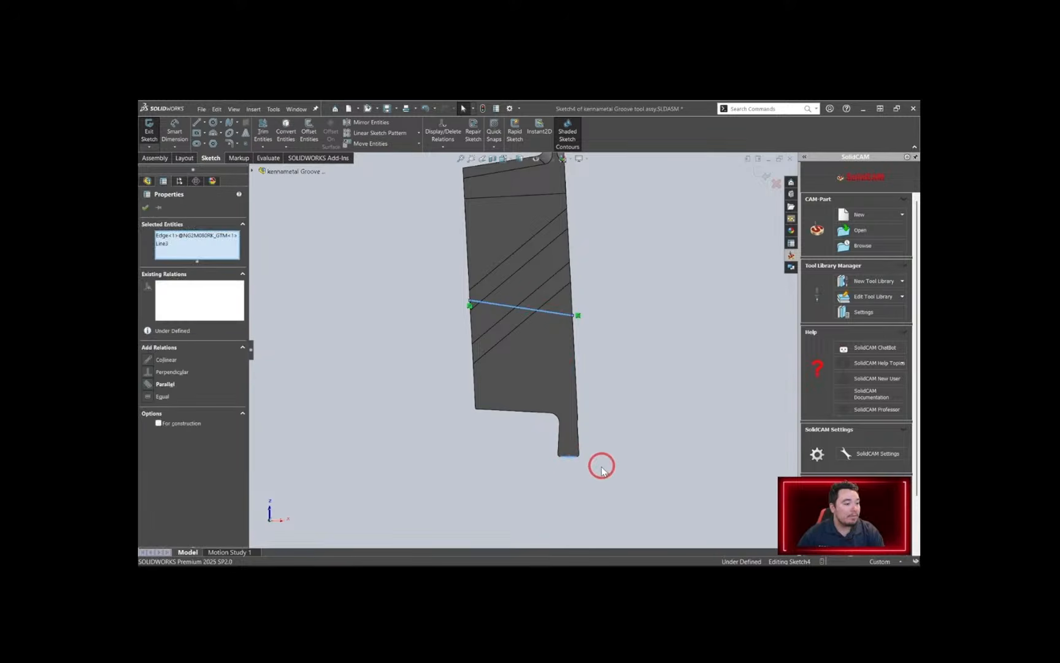
pyautogui.click(150, 385)
pyautogui.click(402, 390)
# Sketch a second line from the cross line's midpoint towards the tip end of the insert
pyautogui.scroll(3, 345, 347)
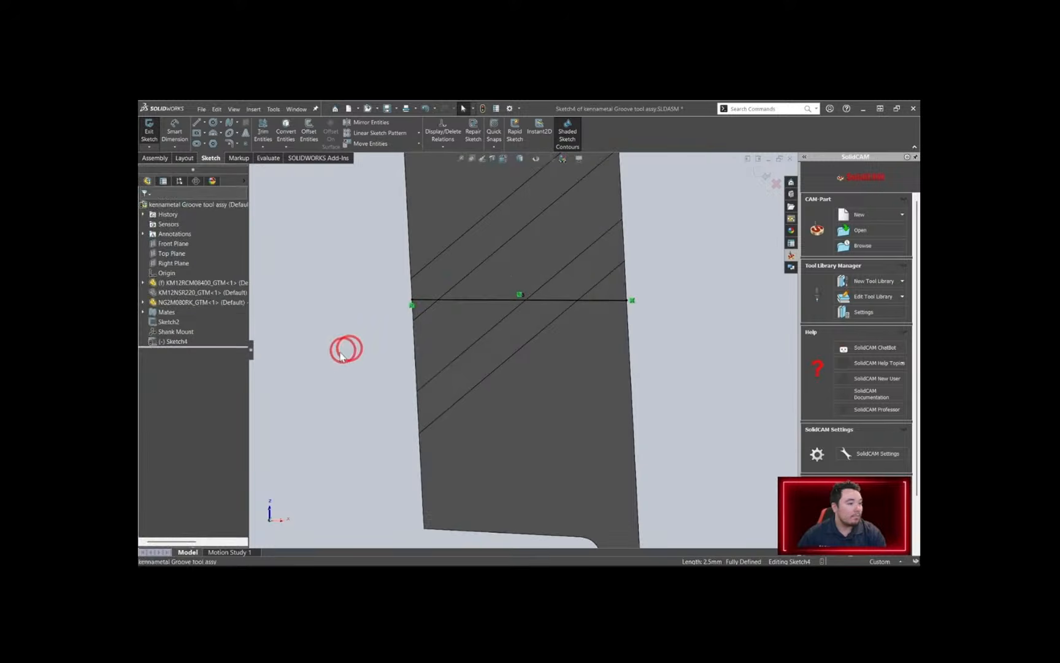
pyautogui.press('l')
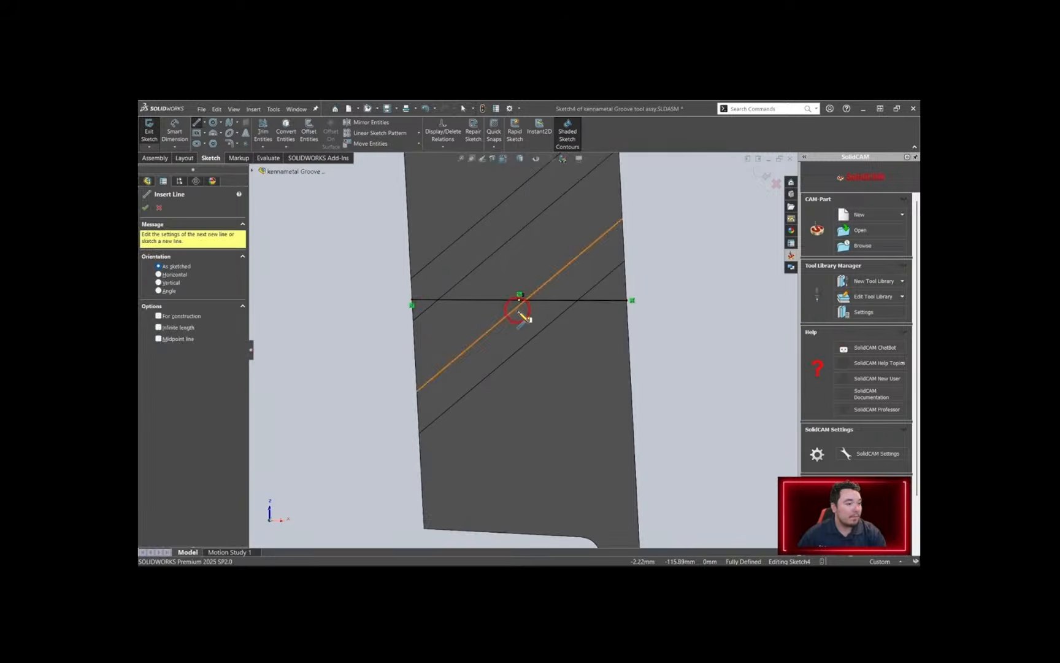
pyautogui.click(520, 302)
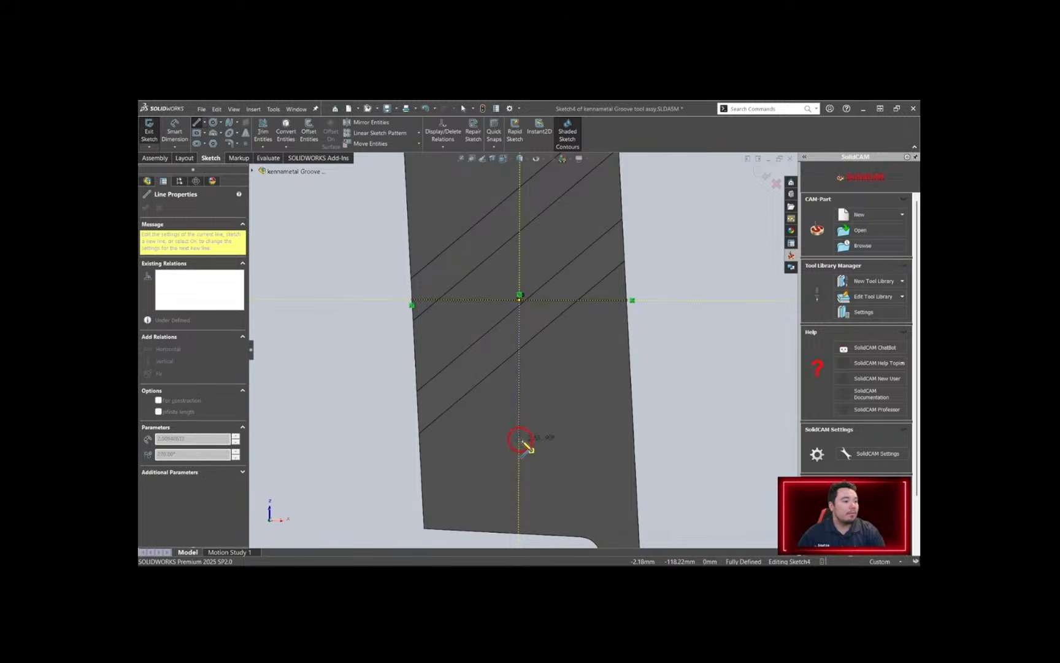
pyautogui.click(533, 452)
pyautogui.press('Escape')
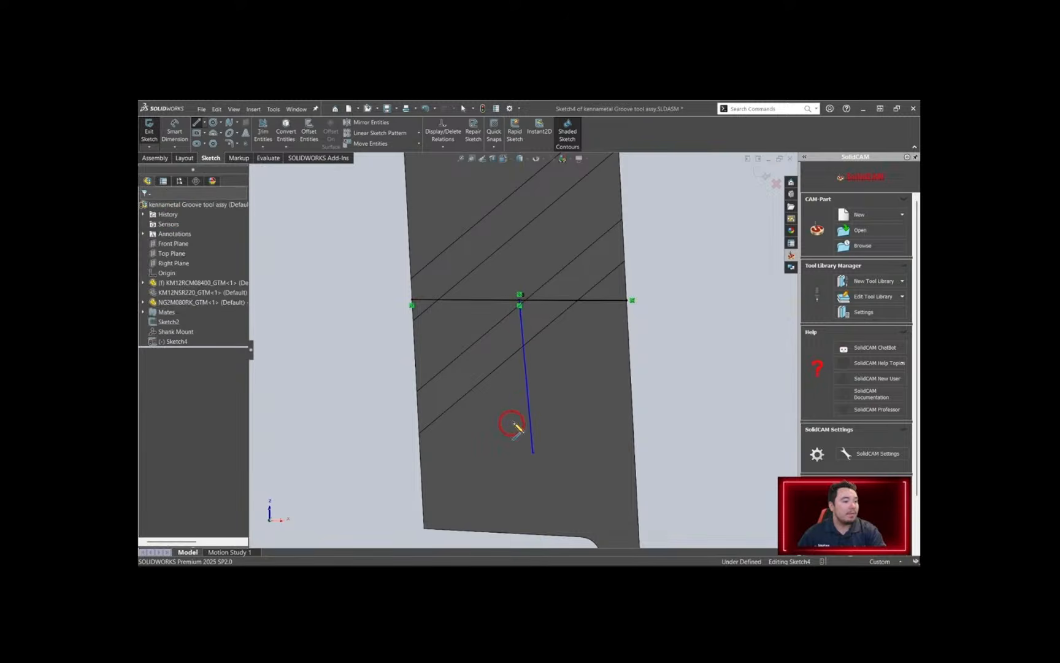
# Make the second line perpendicular to the cross line and exit the sketch
pyautogui.click(528, 390)
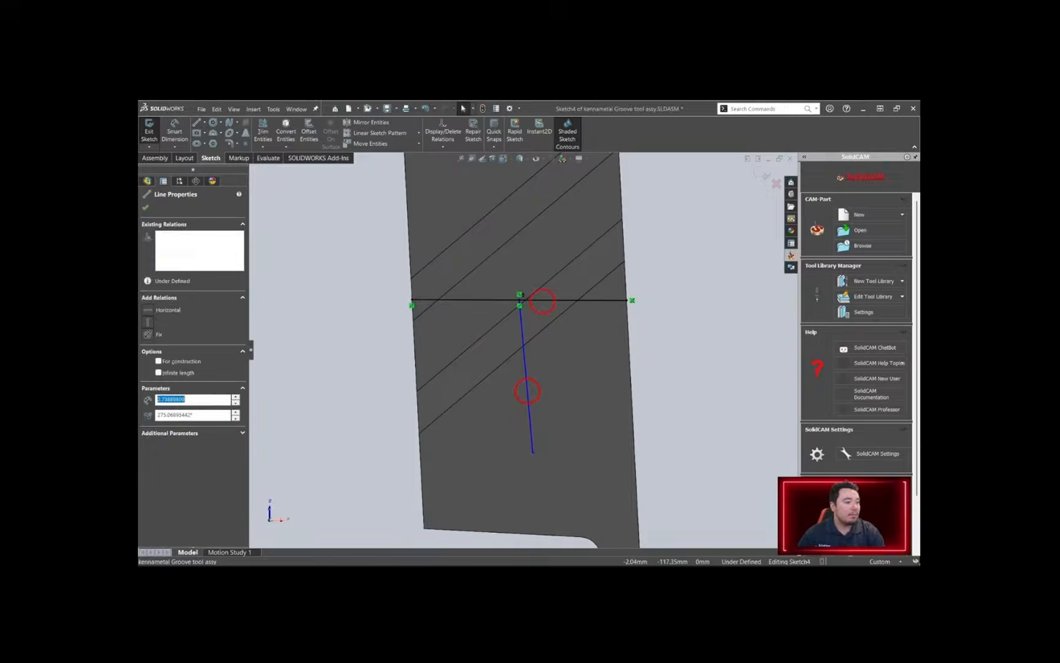
pyautogui.keyDown('ctrl'); pyautogui.click(545, 301); pyautogui.keyUp('ctrl')
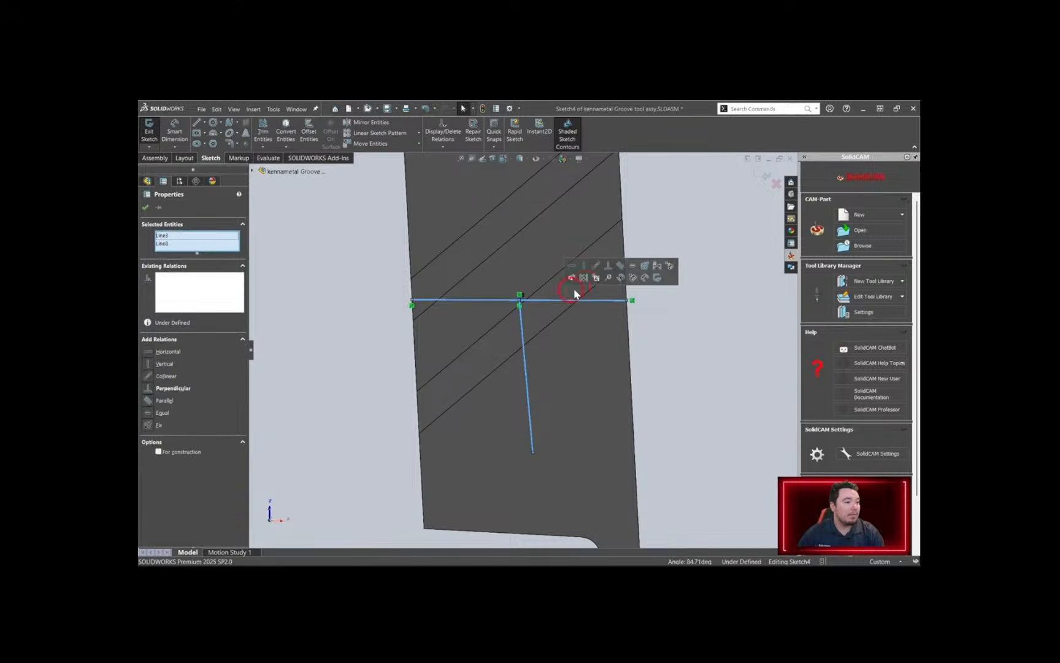
pyautogui.click(608, 265)
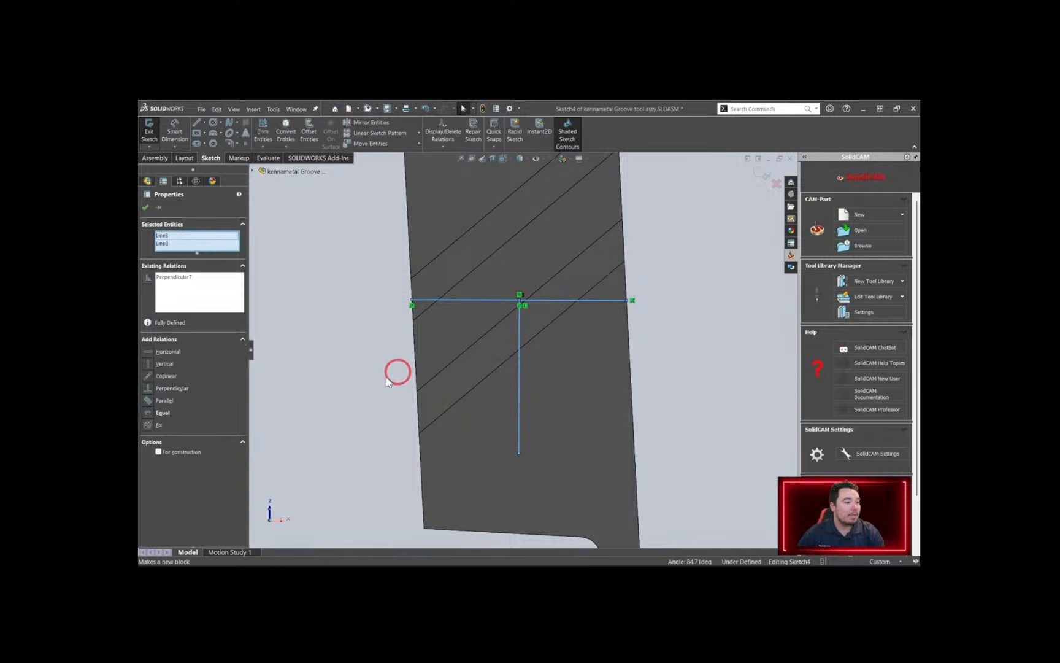
pyautogui.click(322, 431)
pyautogui.scroll(2, 591, 470)
pyautogui.scroll(-2, 591, 470)
pyautogui.scroll(3, 552, 478)
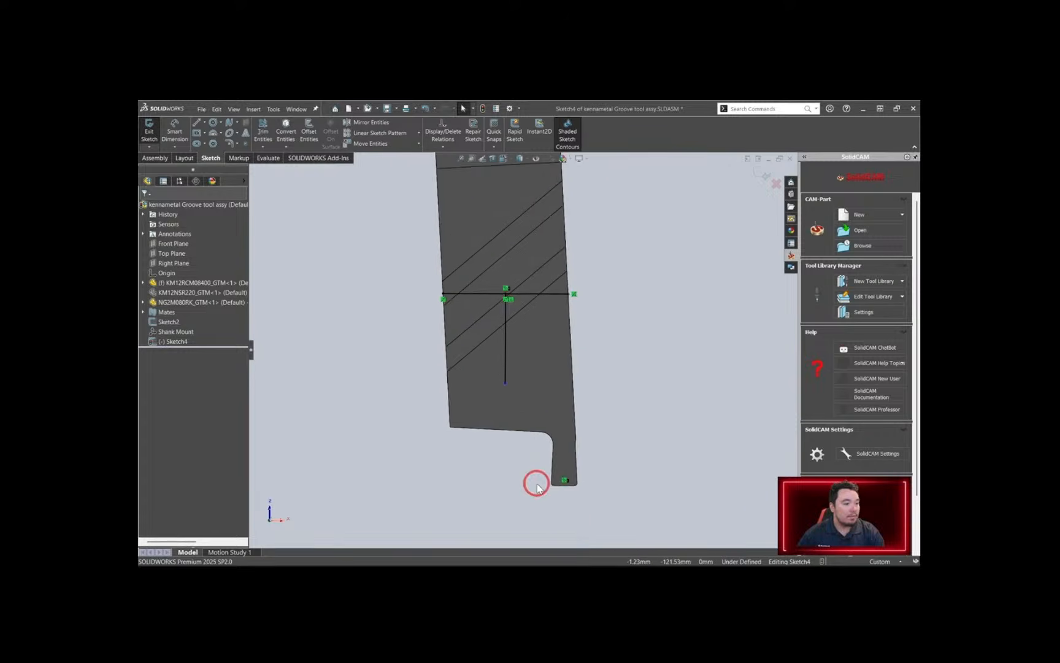
pyautogui.scroll(-2, 568, 460)
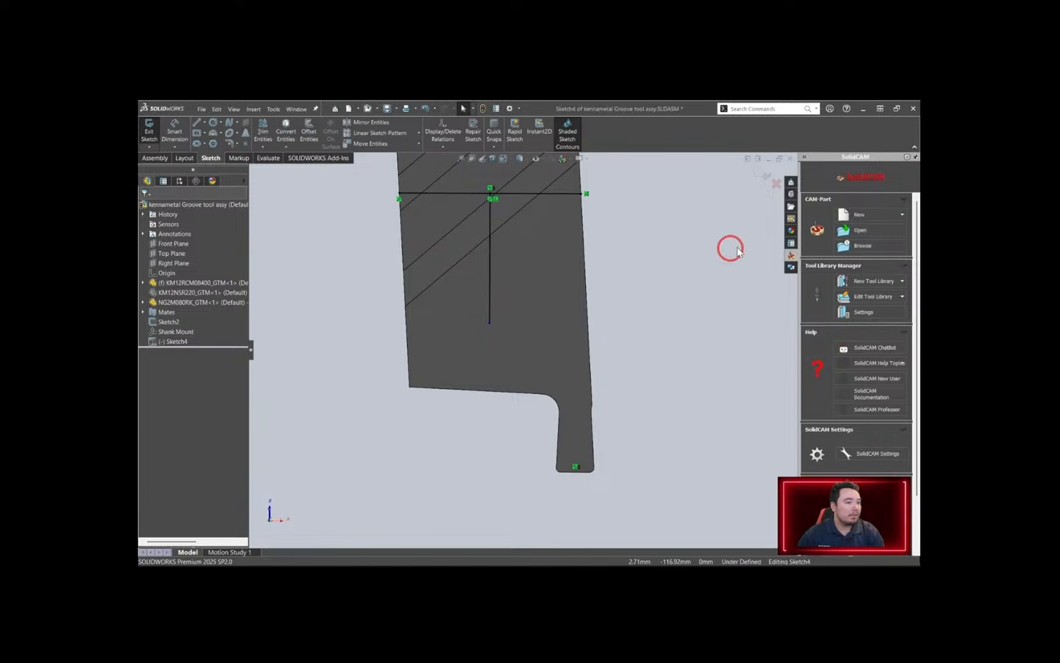
pyautogui.click(758, 176)
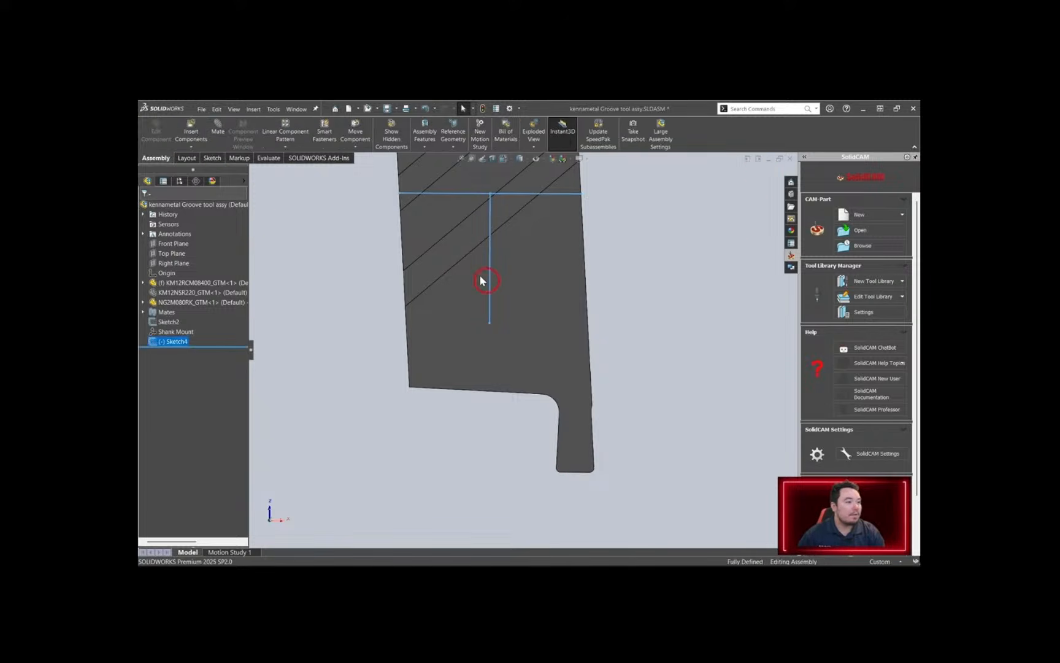
# Start a coordinate system at the junction of the two sketch lines, with its Z axis normal to the insert's flat face
pyautogui.click(453, 145)
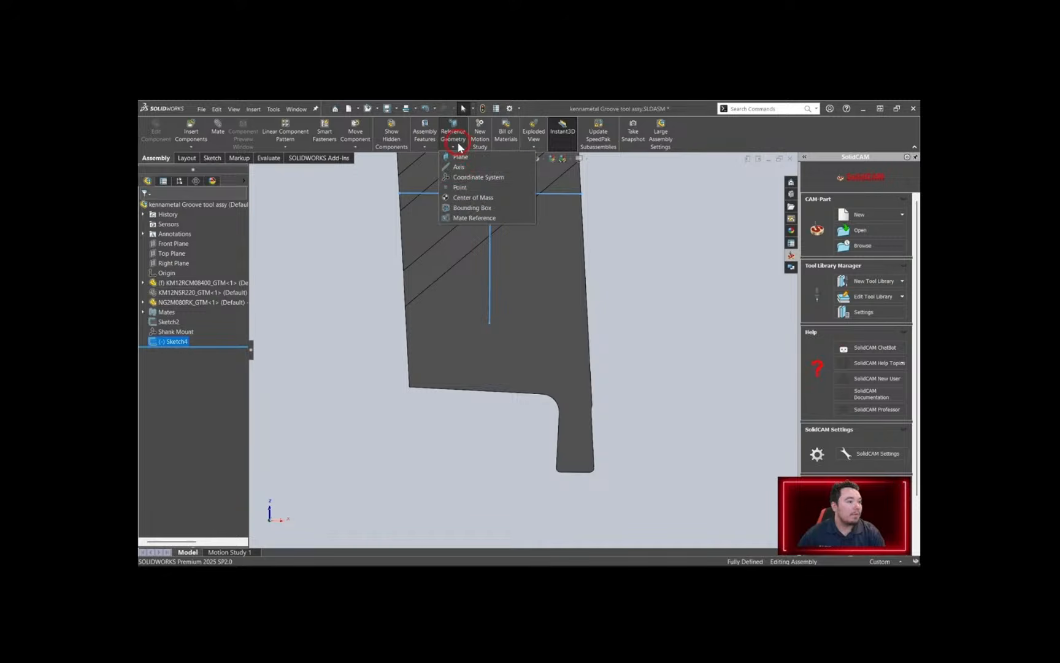
pyautogui.click(468, 182)
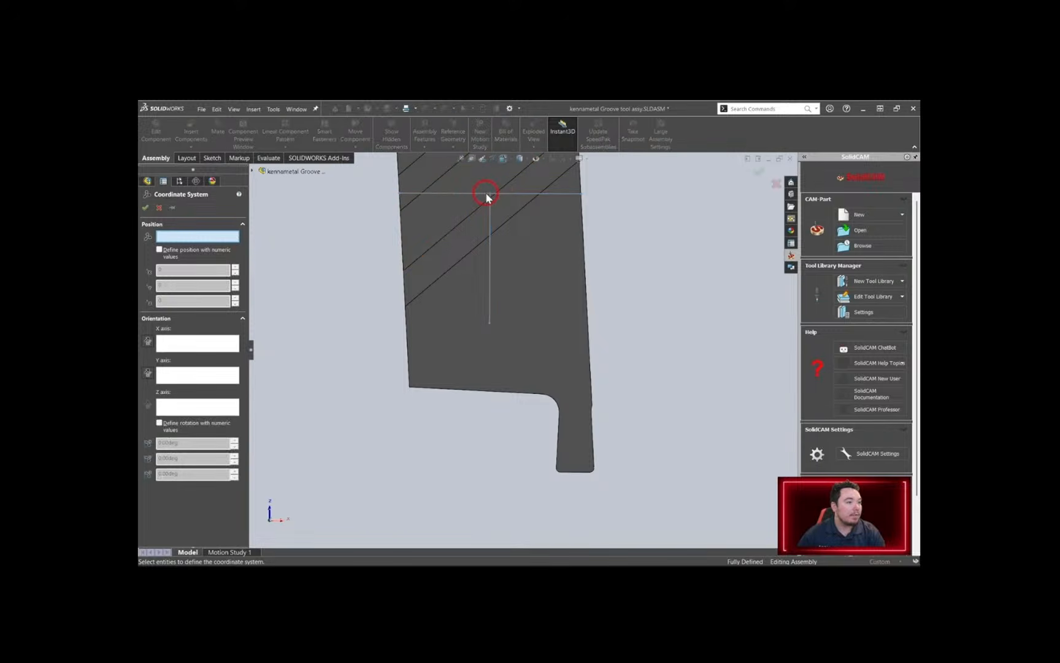
pyautogui.click(490, 194)
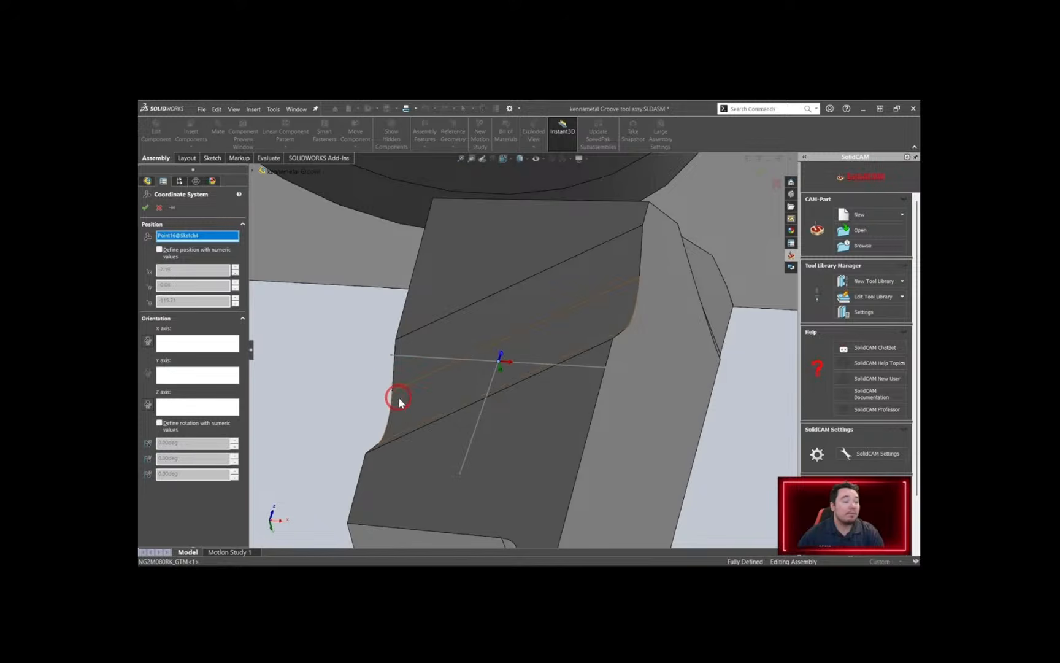
pyautogui.click(185, 413)
pyautogui.click(535, 455)
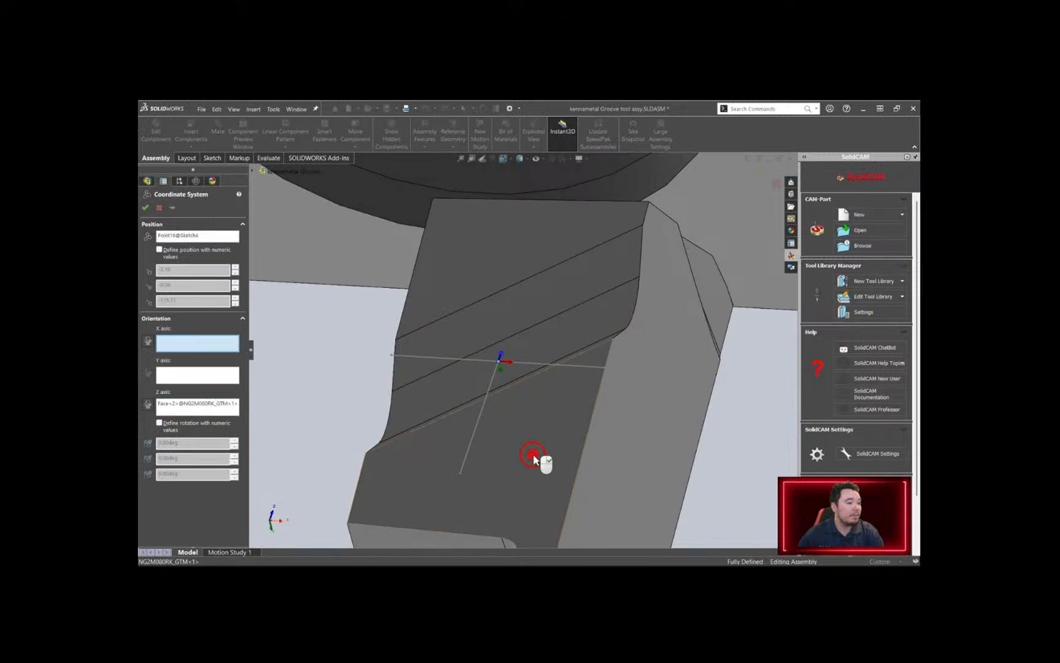
# Align the coordinate system's X axis with the sketch line perpendicular to the cross line and create it
pyautogui.click(482, 399)
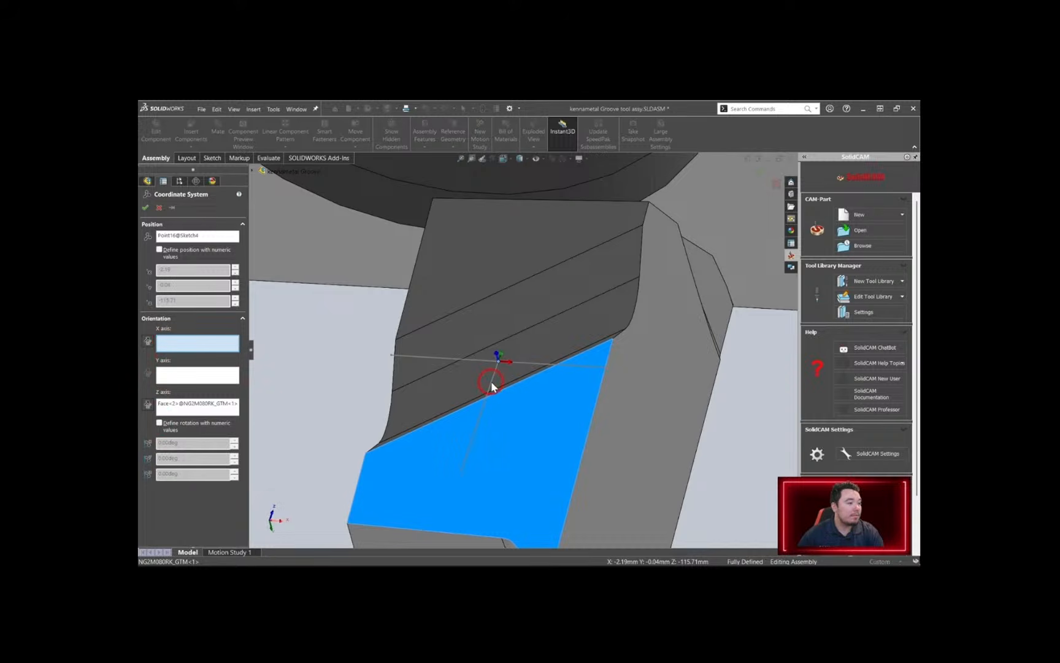
pyautogui.click(491, 381)
pyautogui.click(226, 398)
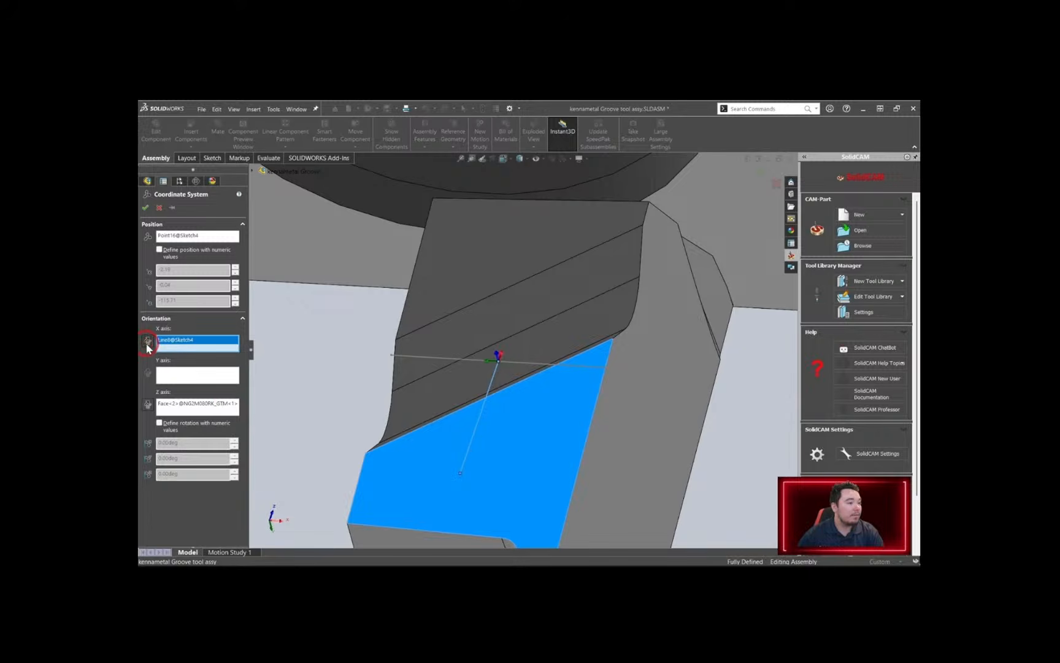
pyautogui.scroll(2, 575, 497)
pyautogui.scroll(-2, 574, 498)
pyautogui.scroll(4, 537, 489)
pyautogui.scroll(-2, 535, 489)
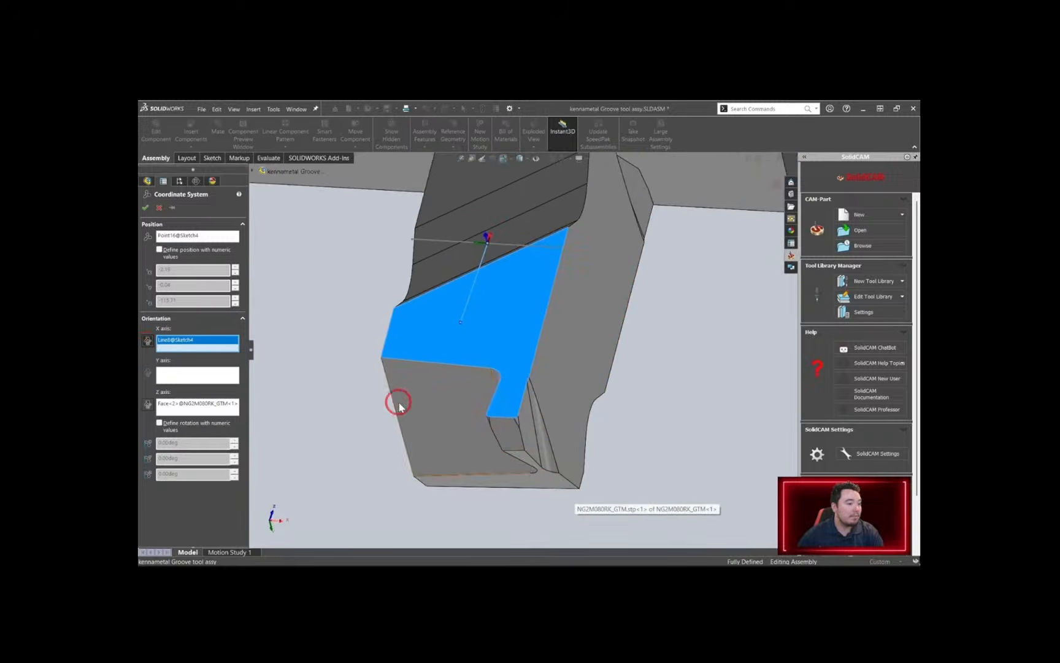
pyautogui.click(146, 209)
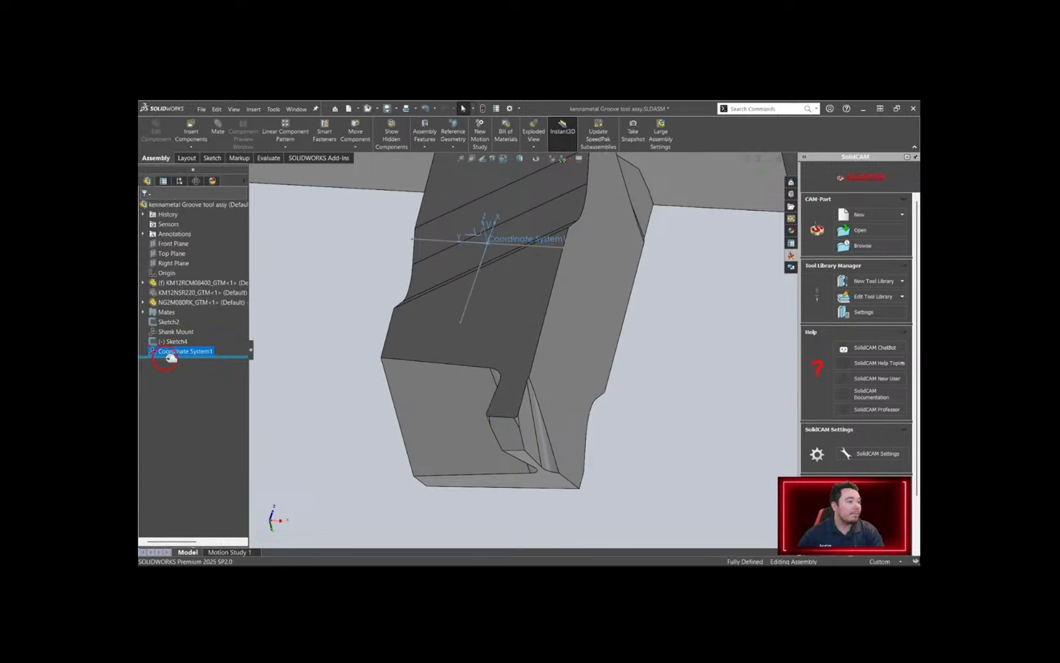
# Rename the new coordinate system on the insert as Insert Mount
pyautogui.click(170, 351)
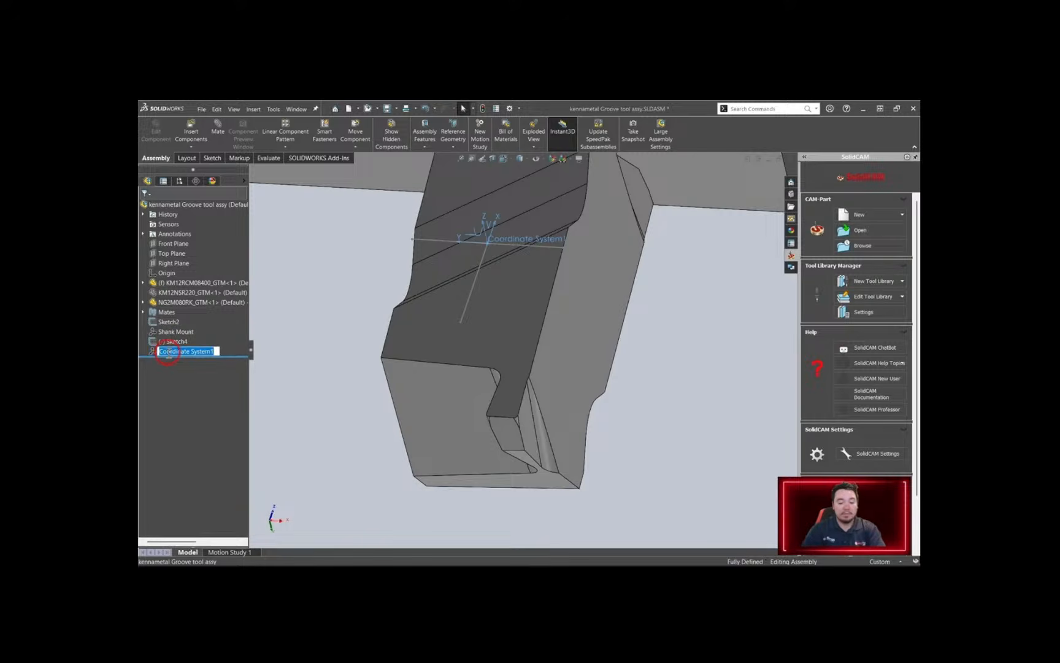
pyautogui.write('Insert M')
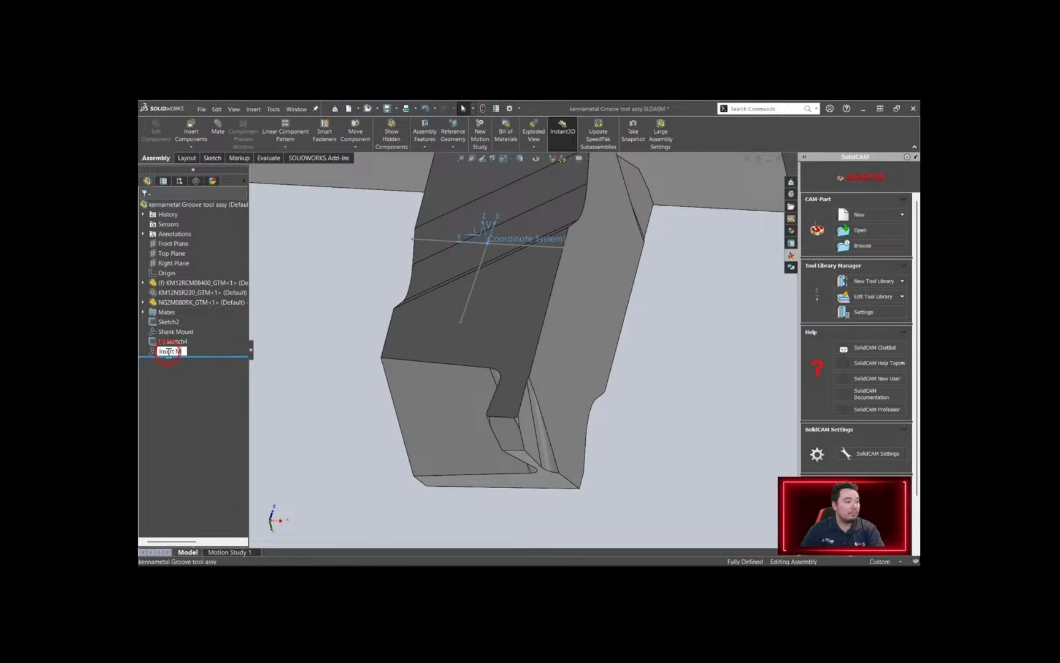
pyautogui.write('ount')
pyautogui.press('Return')
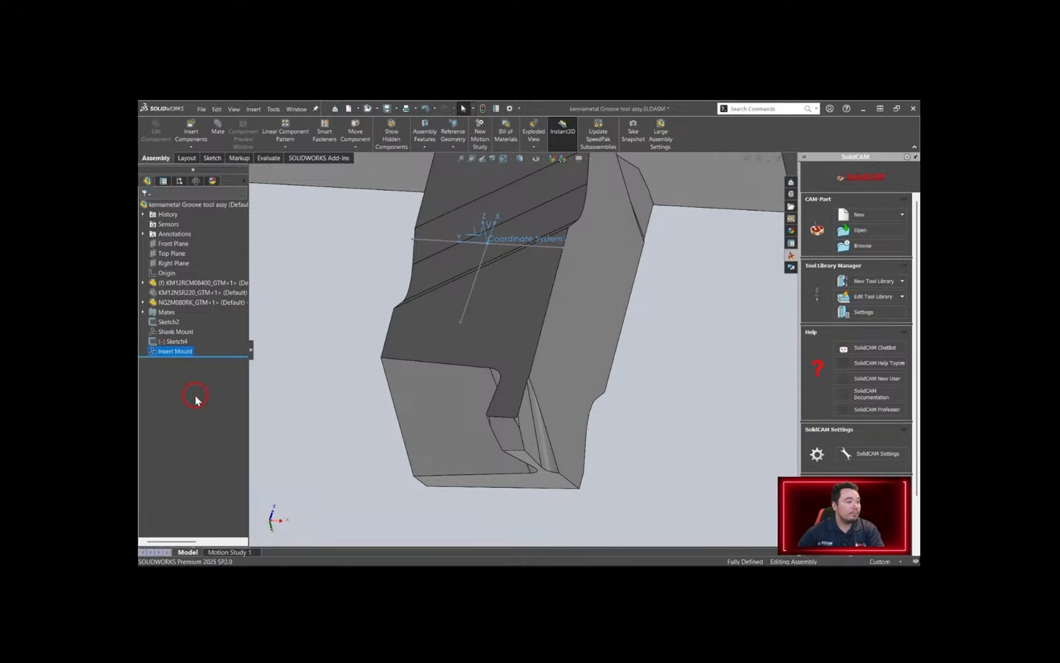
# Show the hidden KM12NSR220 cutting unit in the assembly again
pyautogui.scroll(5, 540, 298)
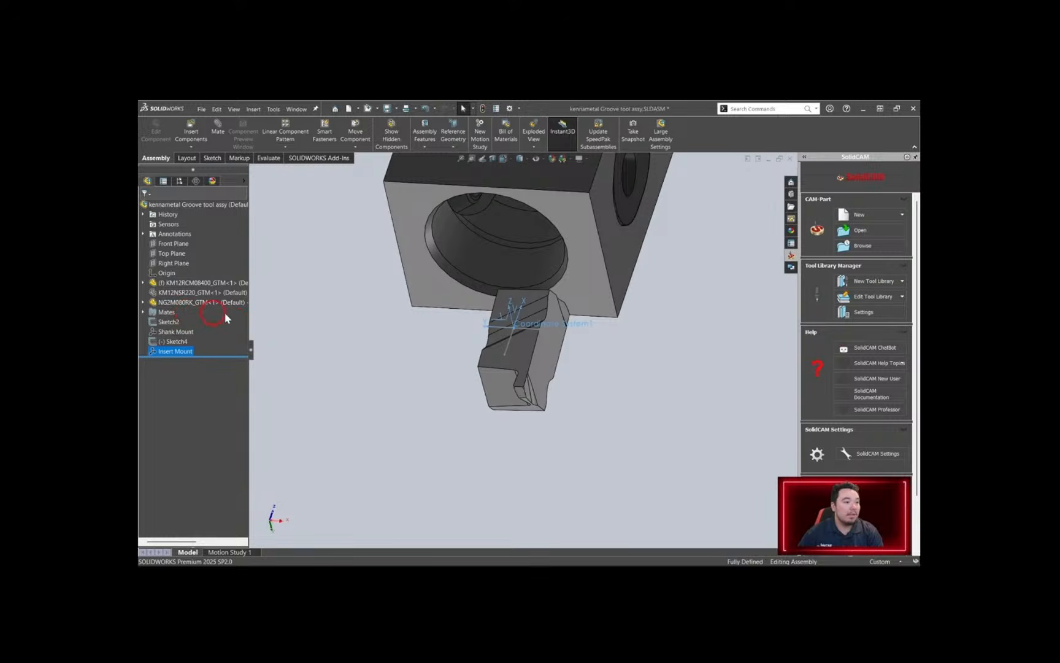
pyautogui.scroll(3, 432, 301)
pyautogui.scroll(-1, 431, 301)
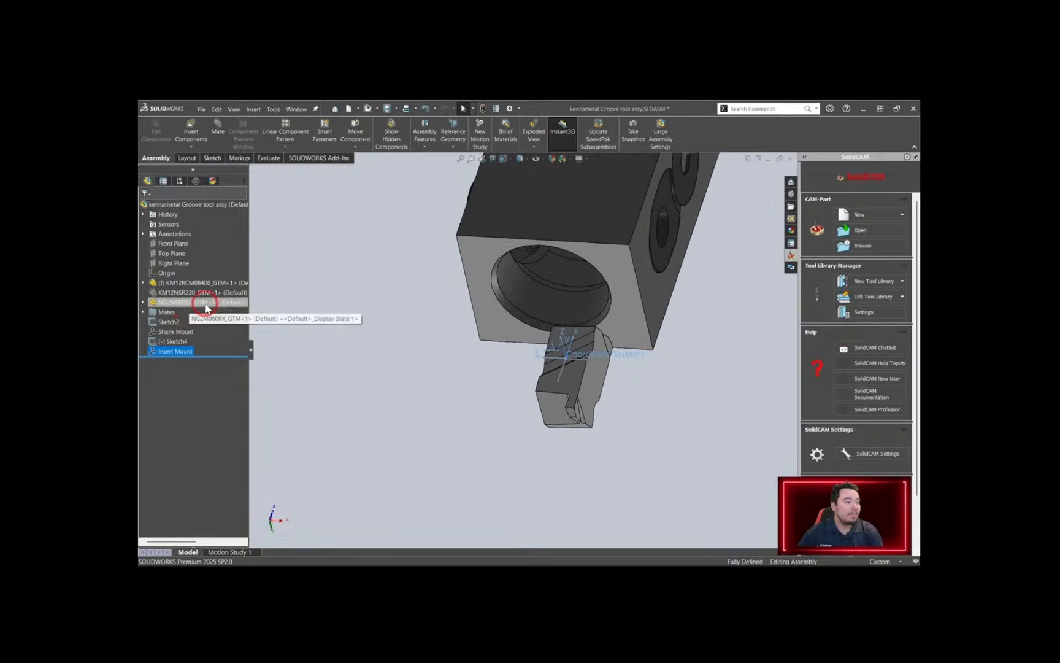
pyautogui.rightClick(175, 293)
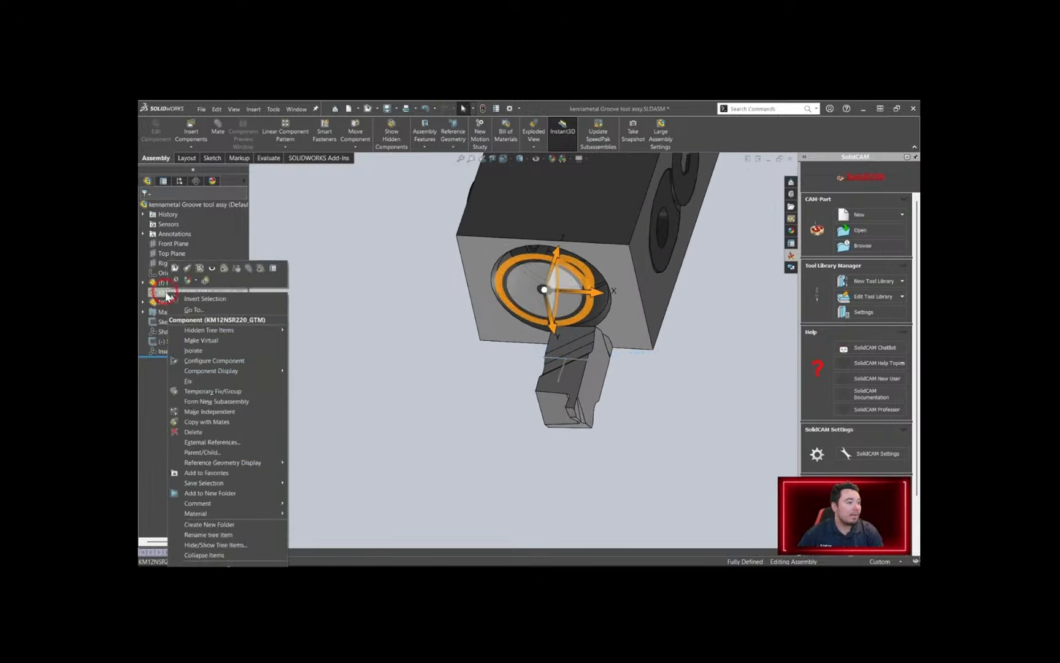
pyautogui.click(210, 268)
pyautogui.moveTo(414, 445); pyautogui.dragTo(742, 356, button='middle')
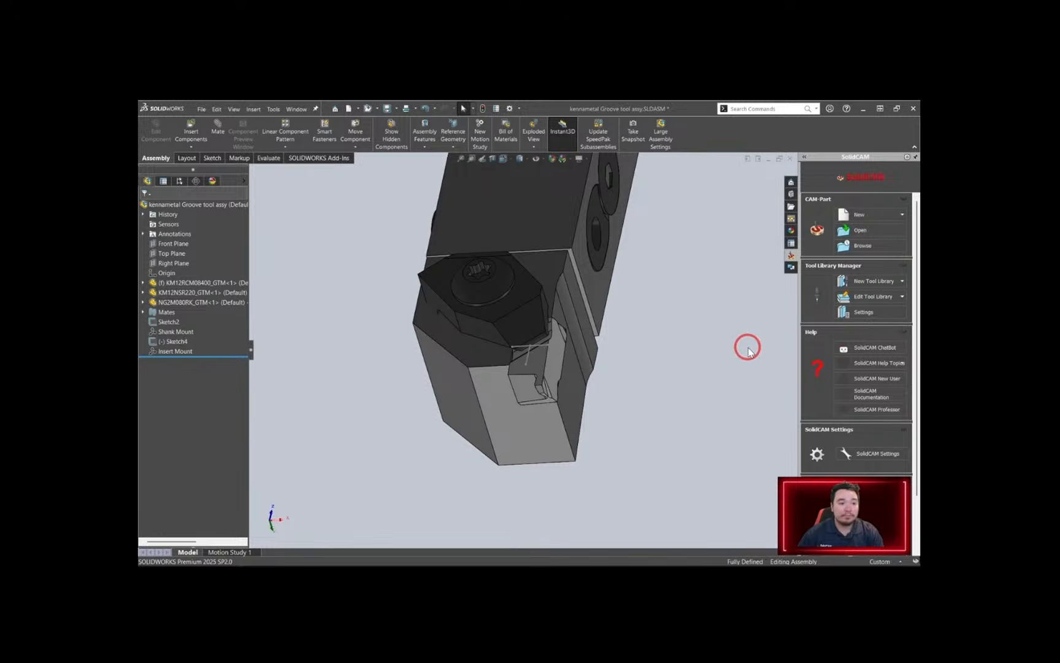
# Open the NIGHT CLASS tool library and start importing the active assembly as a tool assembly from CAD
pyautogui.click(880, 314)
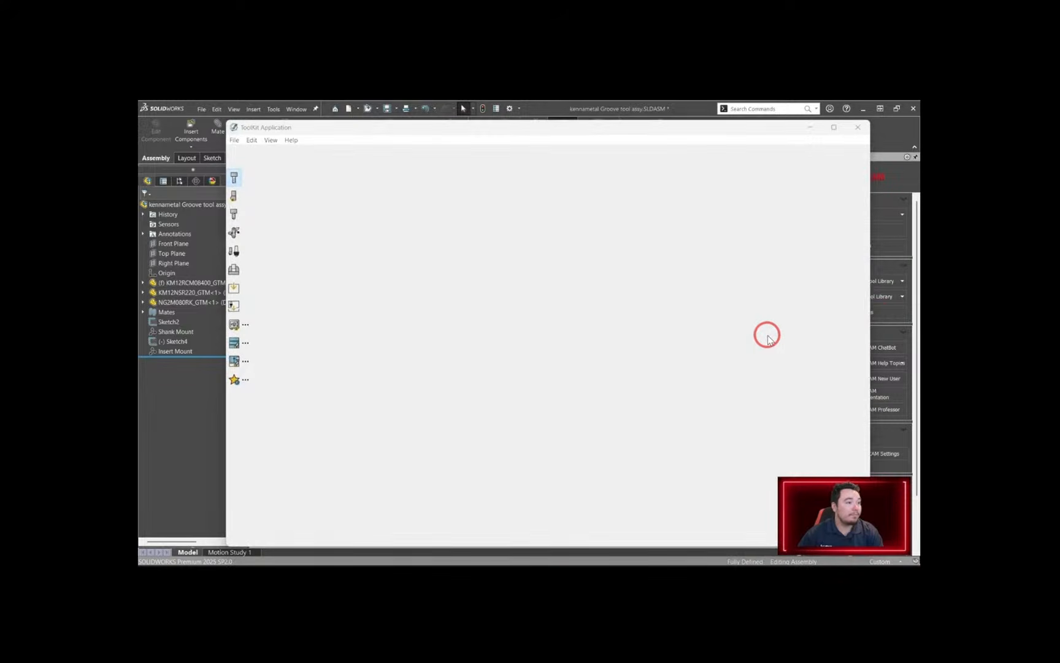
pyautogui.click(585, 281)
pyautogui.click(800, 462)
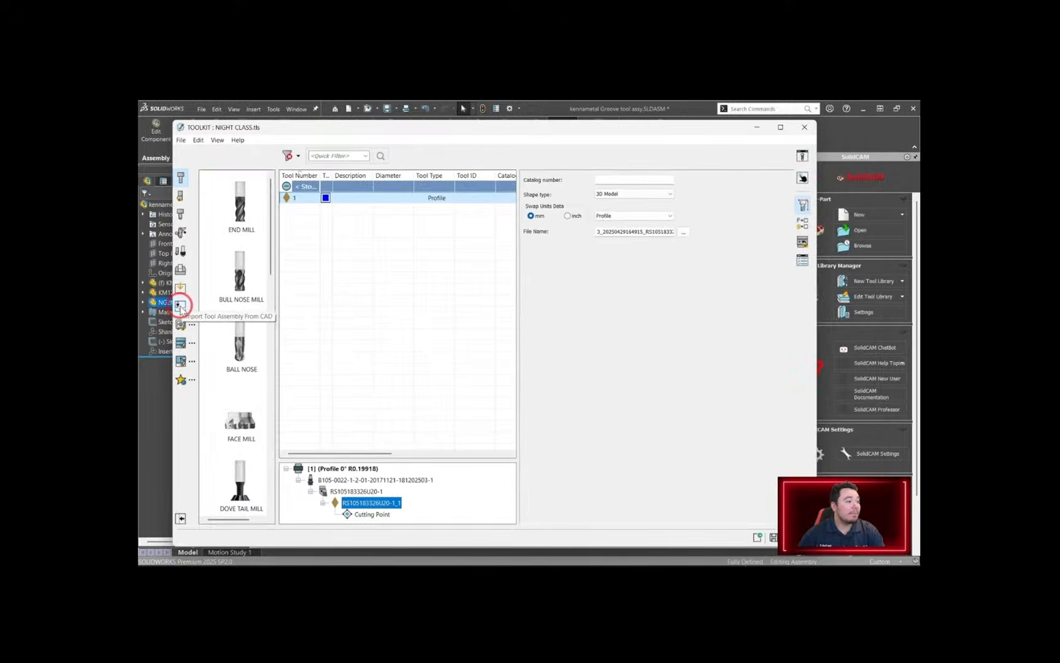
pyautogui.click(181, 305)
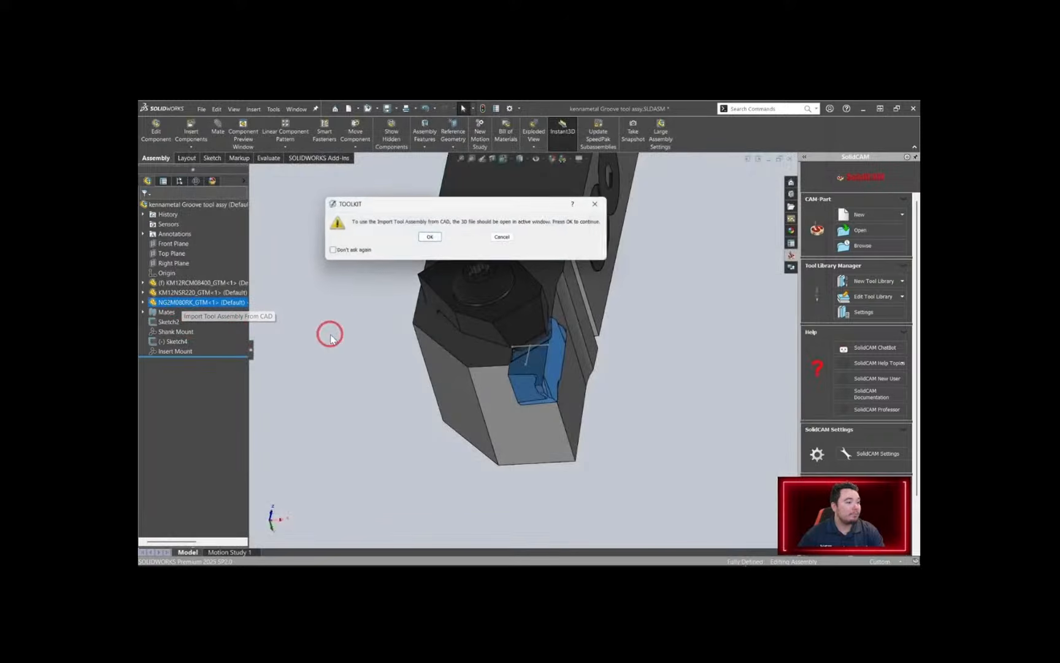
pyautogui.click(426, 239)
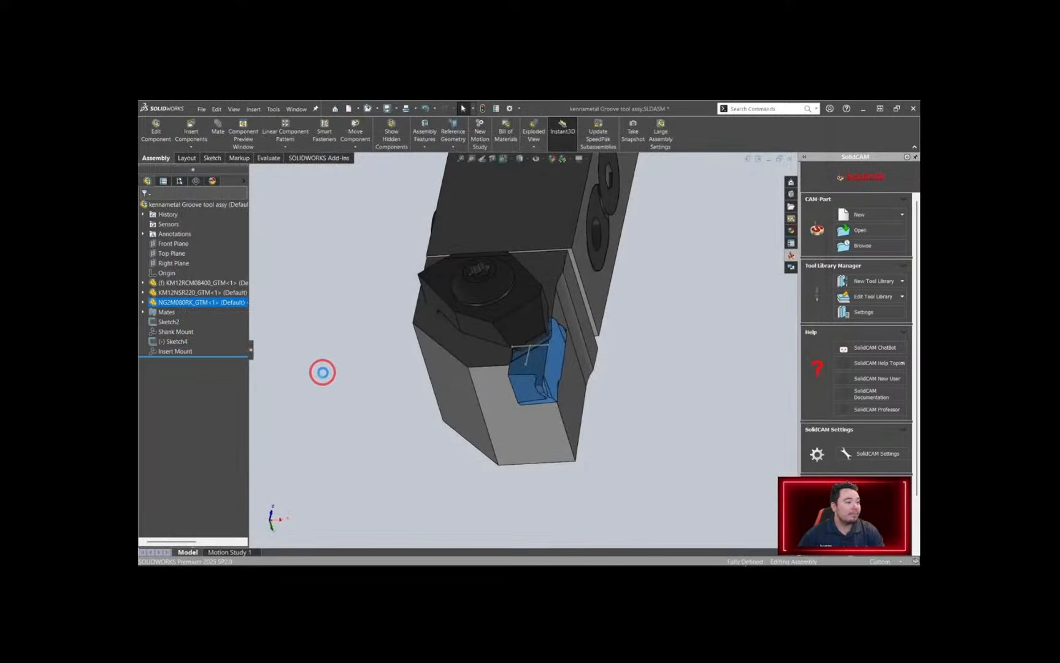
pyautogui.rightClick(323, 371)
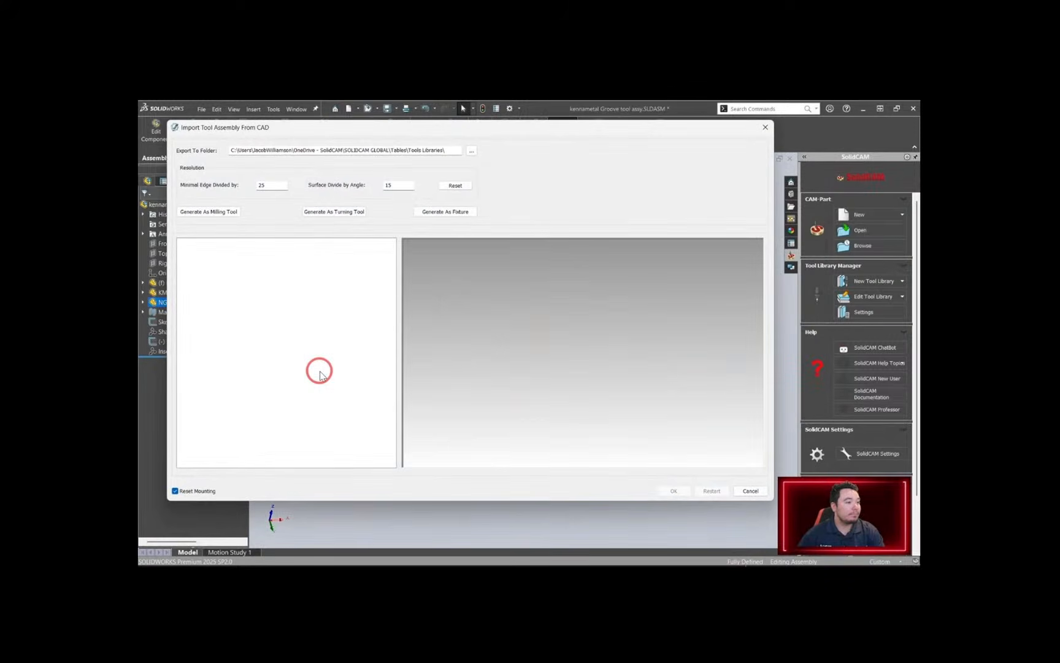
# Generate the assembly as a turning tool and check its holder and insert in the preview
pyautogui.click(331, 211)
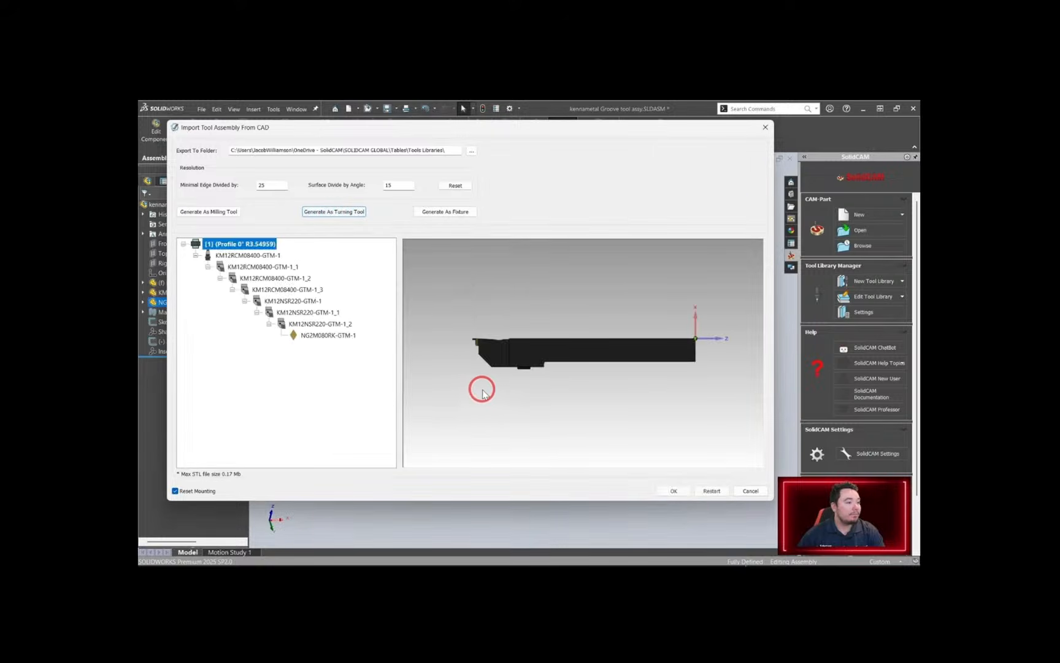
pyautogui.click(260, 263)
pyautogui.moveTo(474, 377); pyautogui.dragTo(489, 408)
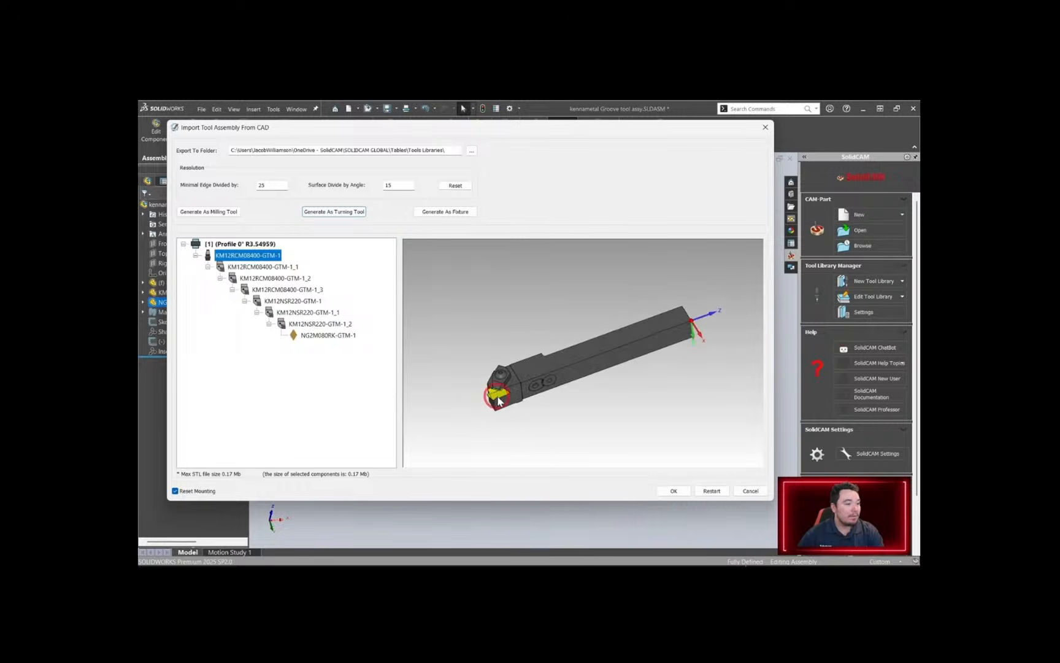
pyautogui.scroll(3, 499, 400)
pyautogui.moveTo(606, 404); pyautogui.dragTo(582, 372)
pyautogui.moveTo(677, 321); pyautogui.dragTo(641, 360)
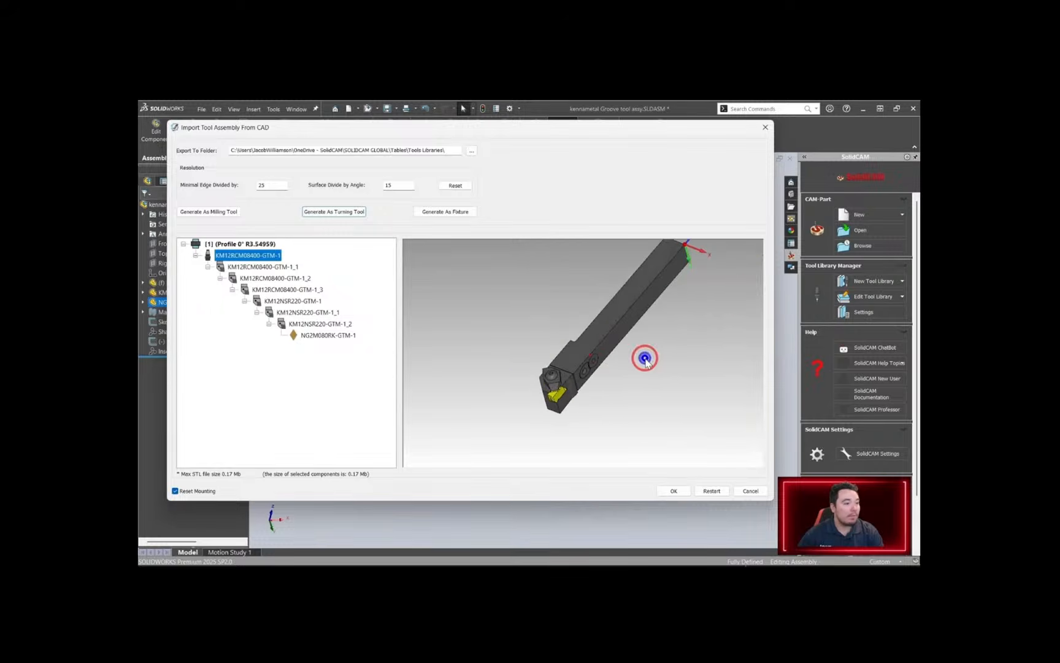
# Union all KM12RCM08400 holder and KM12NSR220 cutting unit components into a single shank
pyautogui.click(240, 256)
pyautogui.keyDown('shift'); pyautogui.click(319, 323); pyautogui.keyUp('shift')
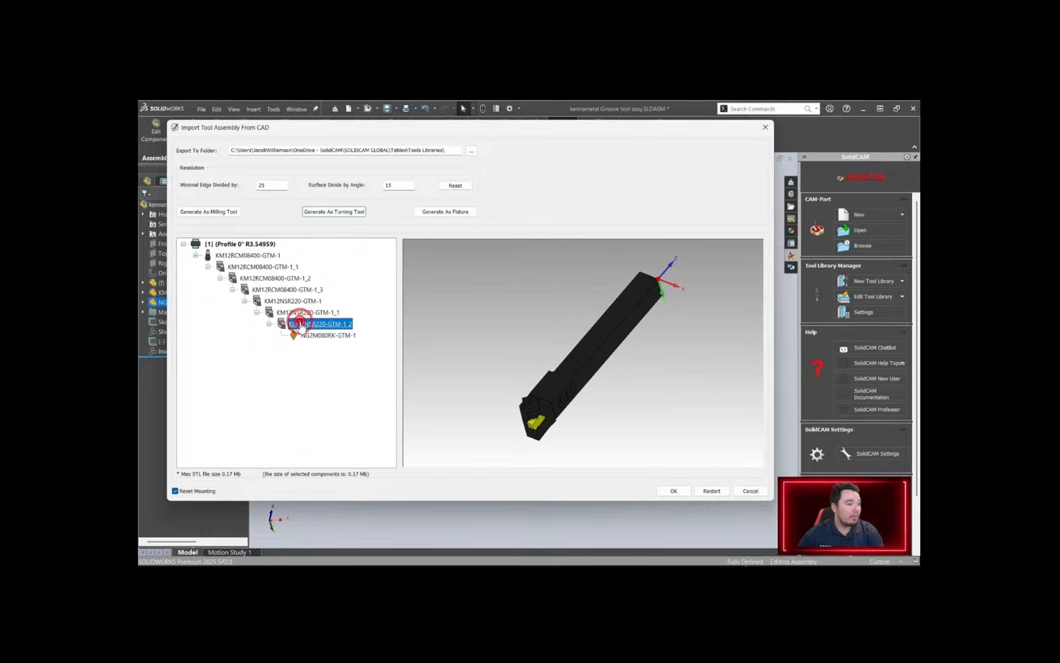
pyautogui.rightClick(265, 282)
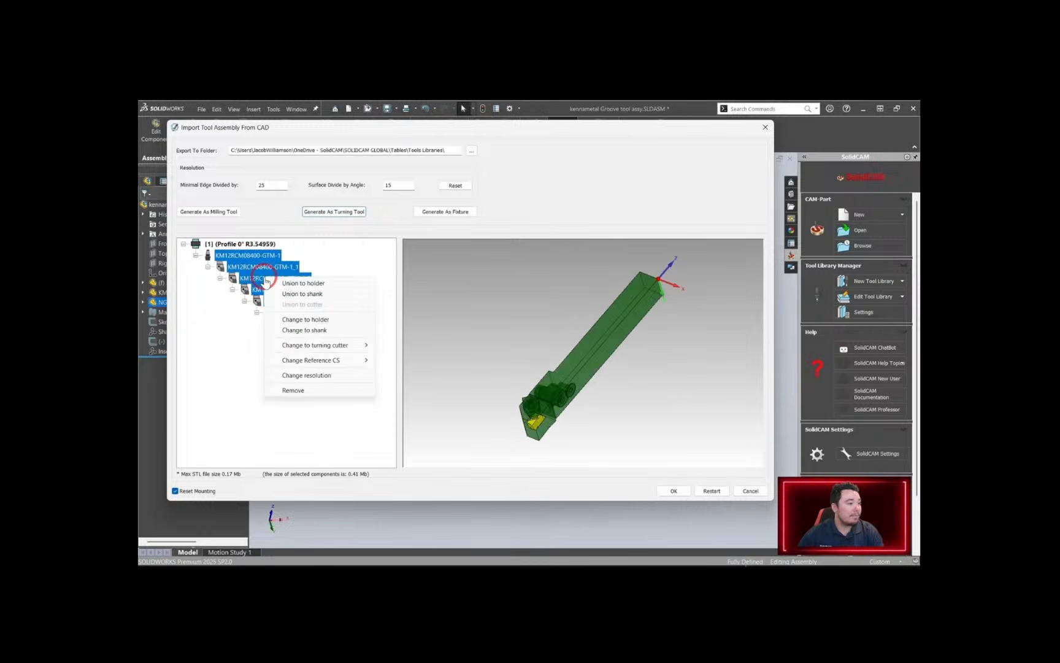
pyautogui.click(311, 292)
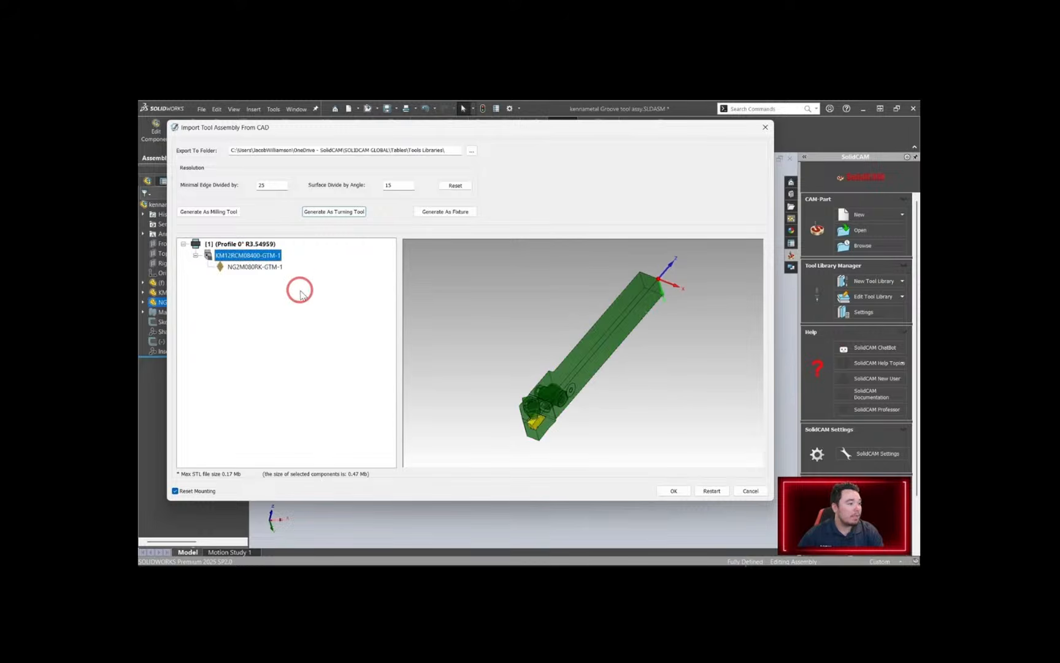
# Change the shank's reference coordinate system to Shank Mount
pyautogui.rightClick(244, 260)
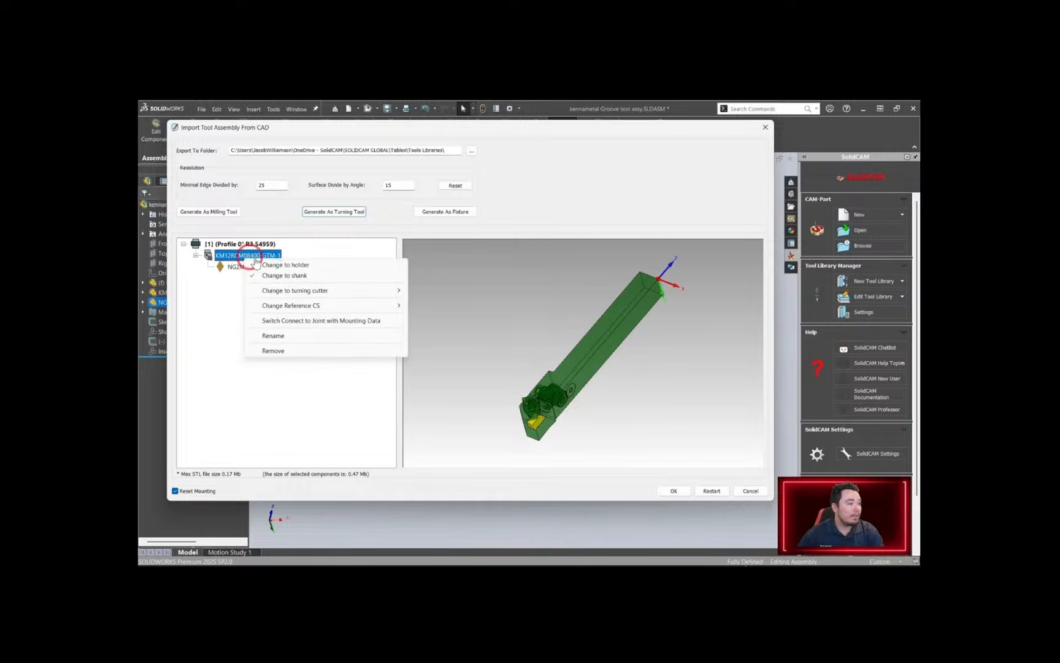
pyautogui.moveTo(307, 305)
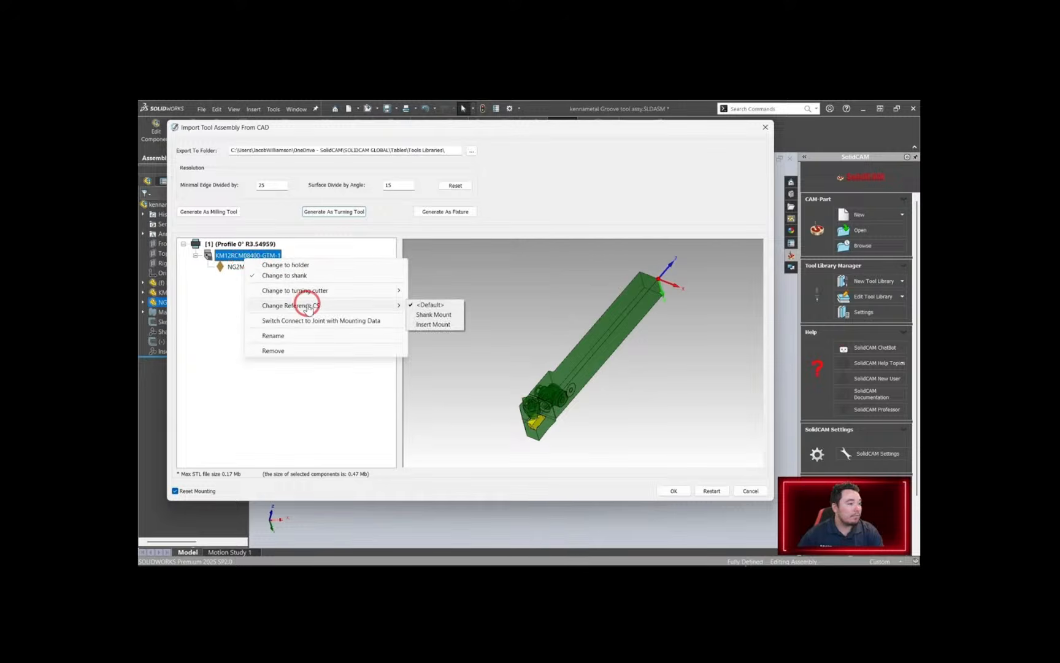
pyautogui.click(443, 315)
# Change the NG2M080RK insert's turning cutter type to Groove
pyautogui.click(249, 268)
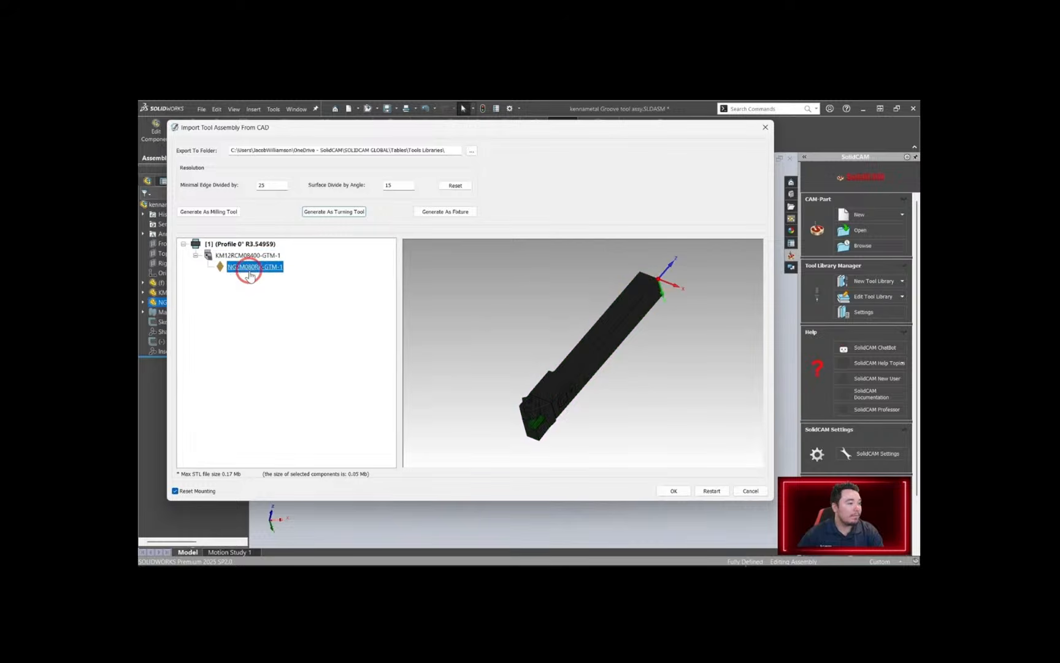
pyautogui.rightClick(249, 271)
pyautogui.moveTo(319, 297)
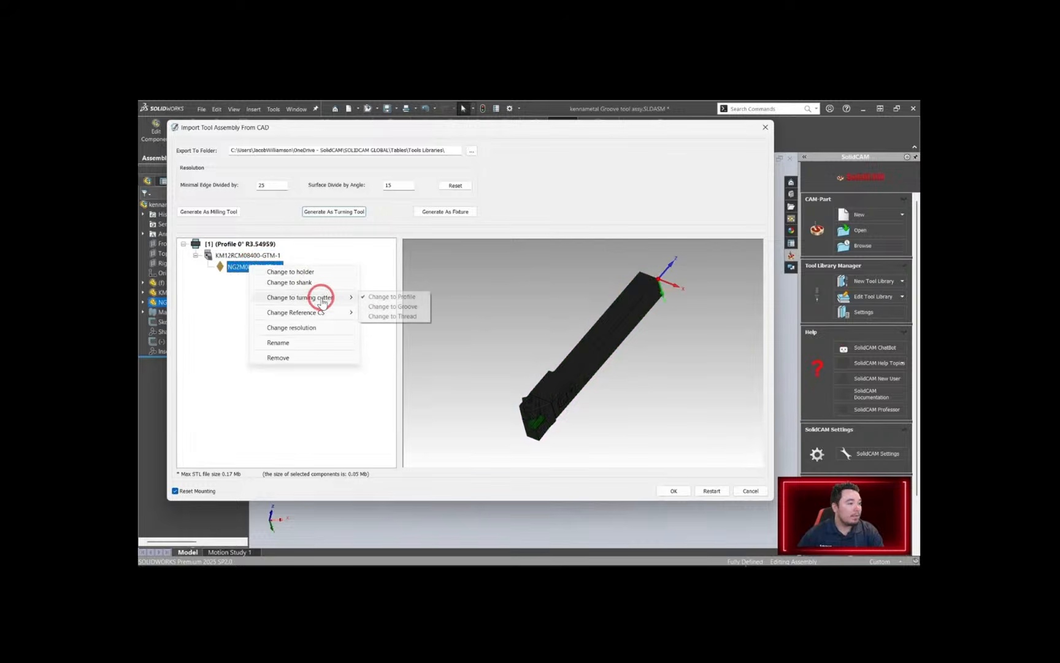
pyautogui.click(420, 310)
# Change the NG2M080RK insert's reference coordinate system to Insert Mount
pyautogui.rightClick(242, 272)
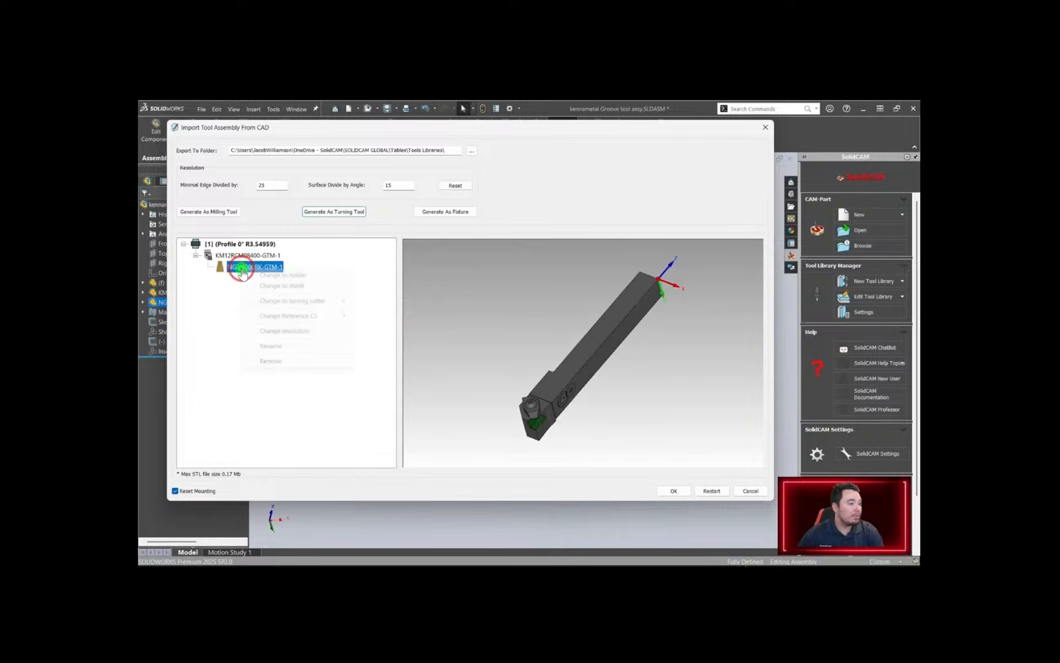
pyautogui.moveTo(281, 315)
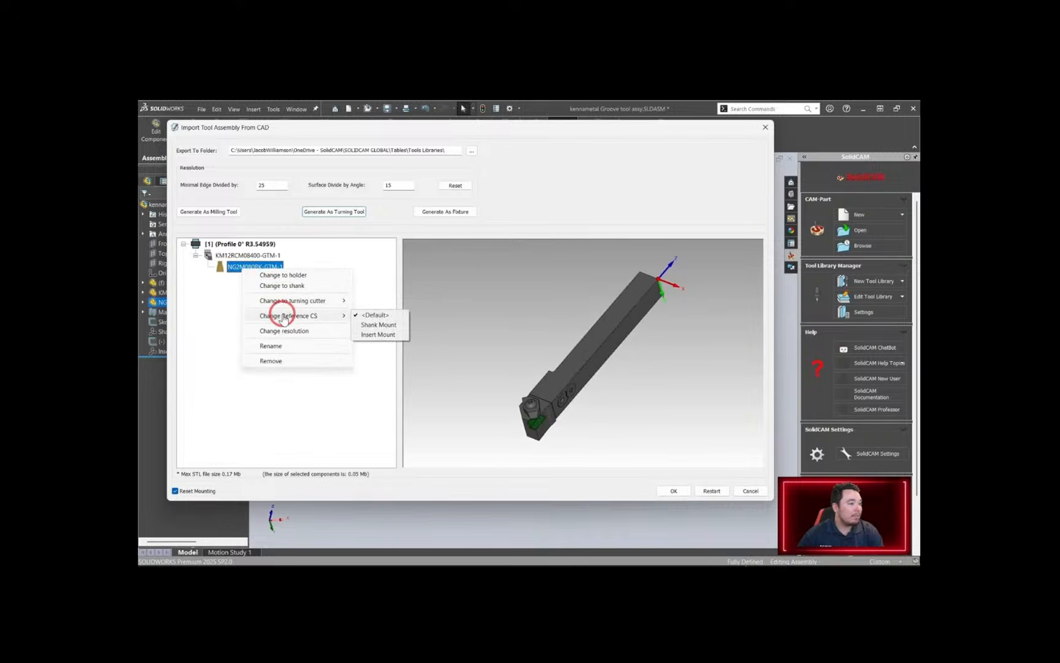
pyautogui.click(378, 334)
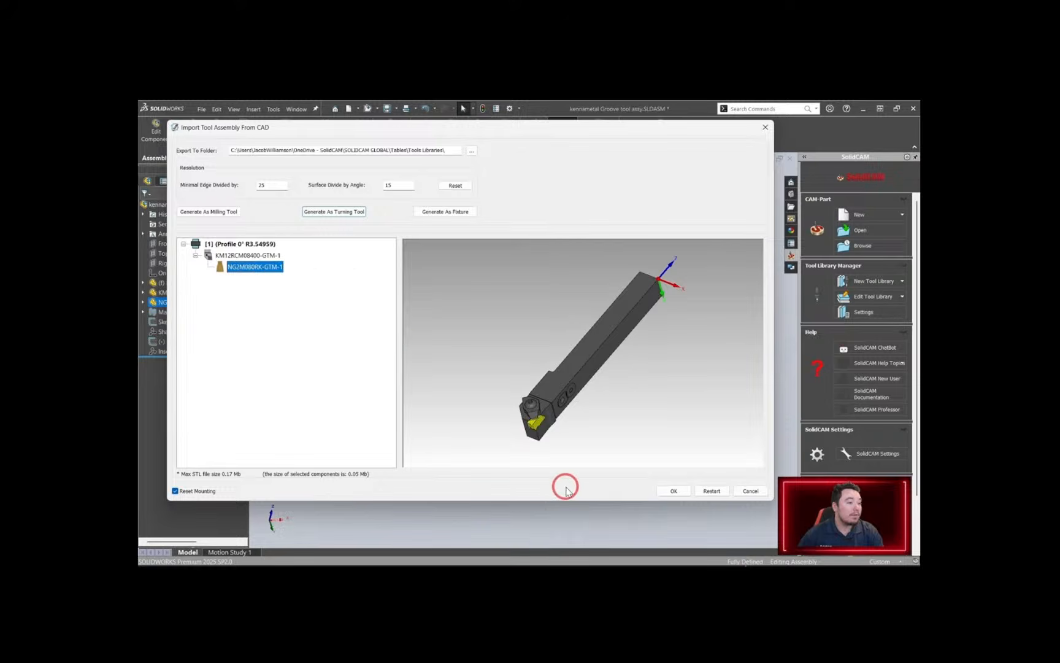
# Accept the CAD import and add the imported groove tool to the NIGHT CLASS tool list
pyautogui.click(680, 490)
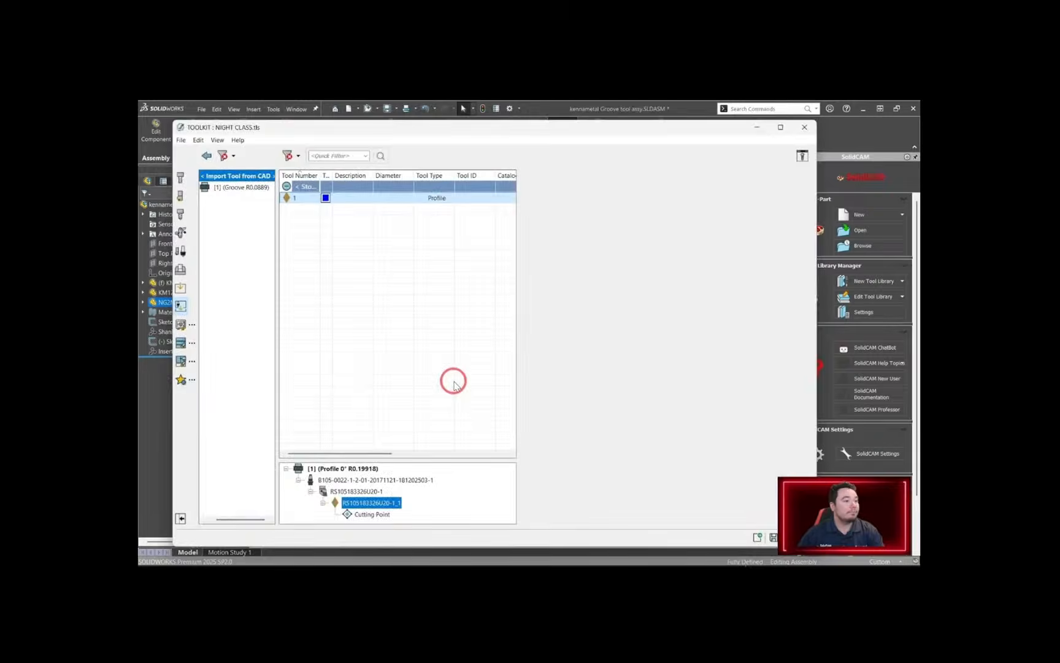
pyautogui.click(238, 189)
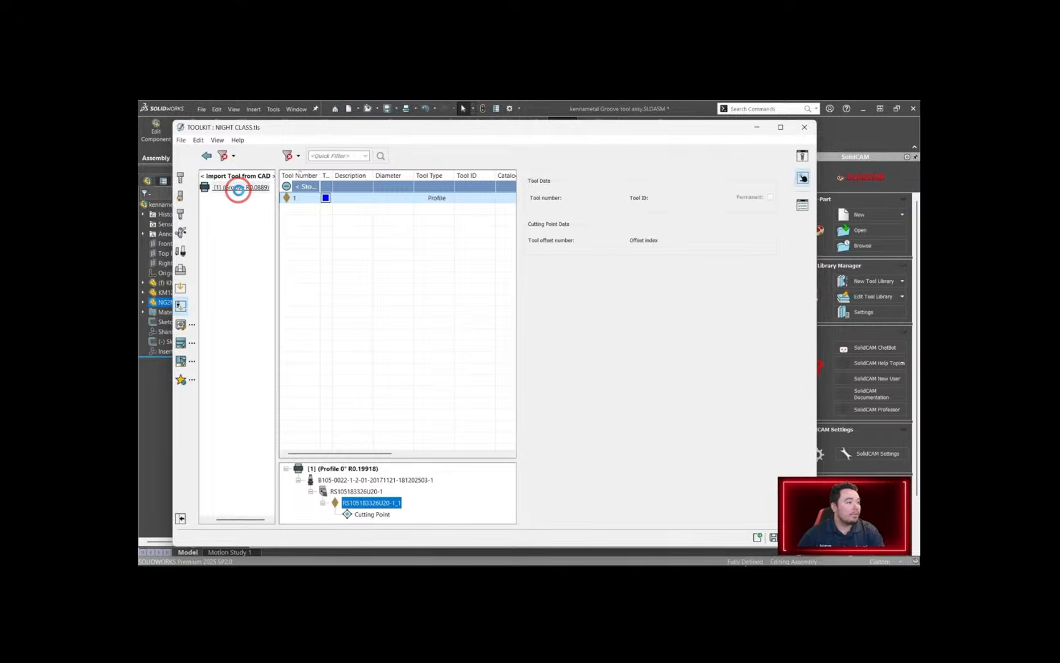
pyautogui.moveTo(239, 192); pyautogui.dragTo(338, 235)
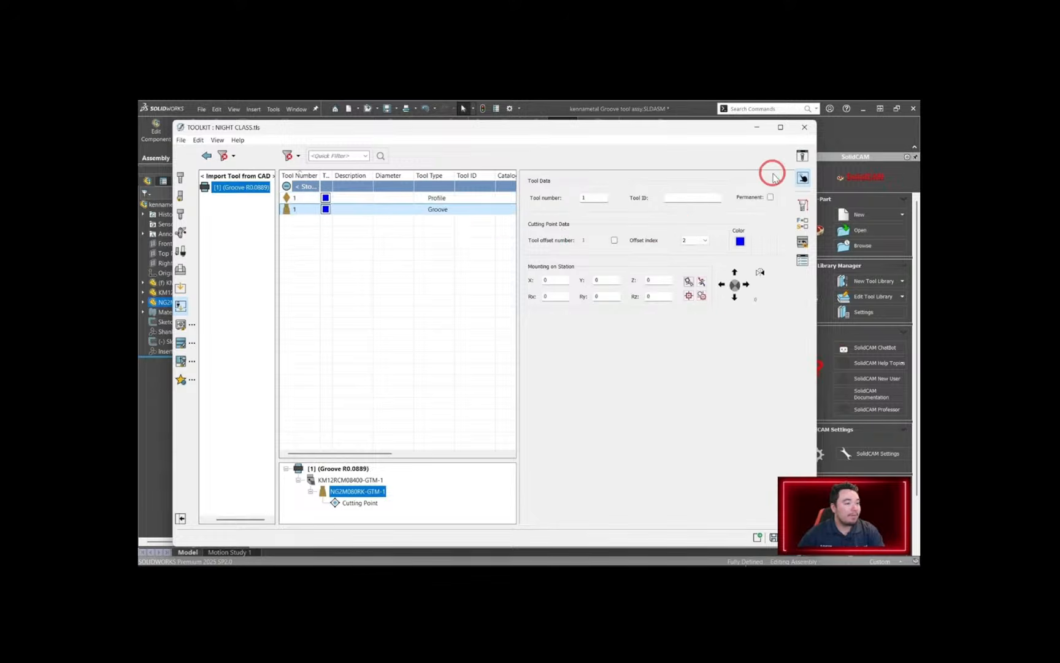
# Show the groove tool in the Tool Viewer, zoomed on the insert tip, and open its Cutting Point settings
pyautogui.click(804, 155)
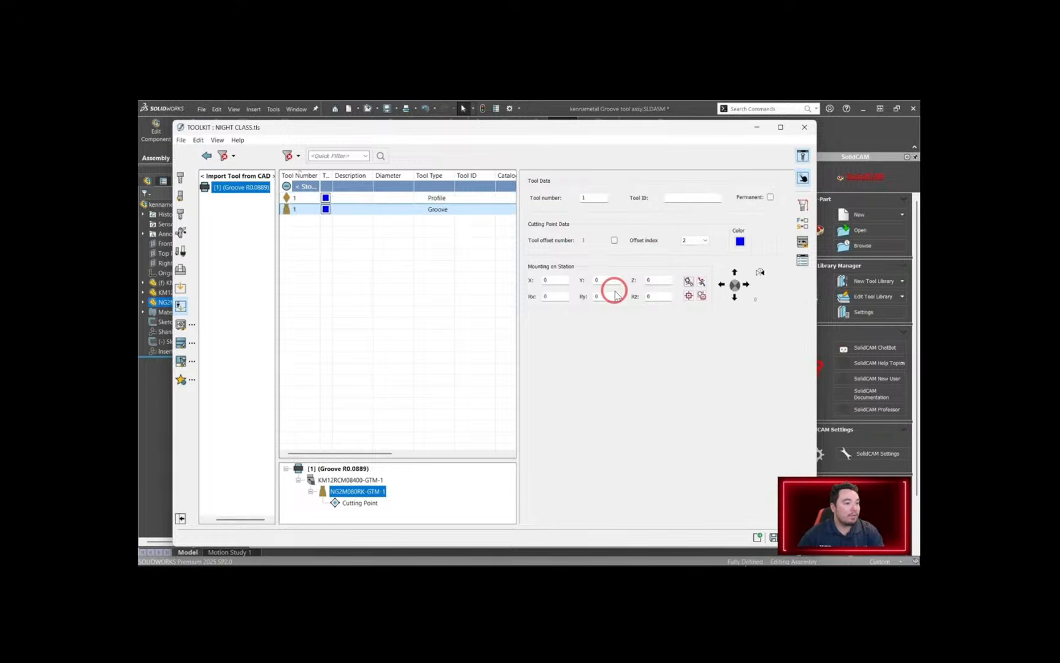
pyautogui.scroll(10, 530, 390)
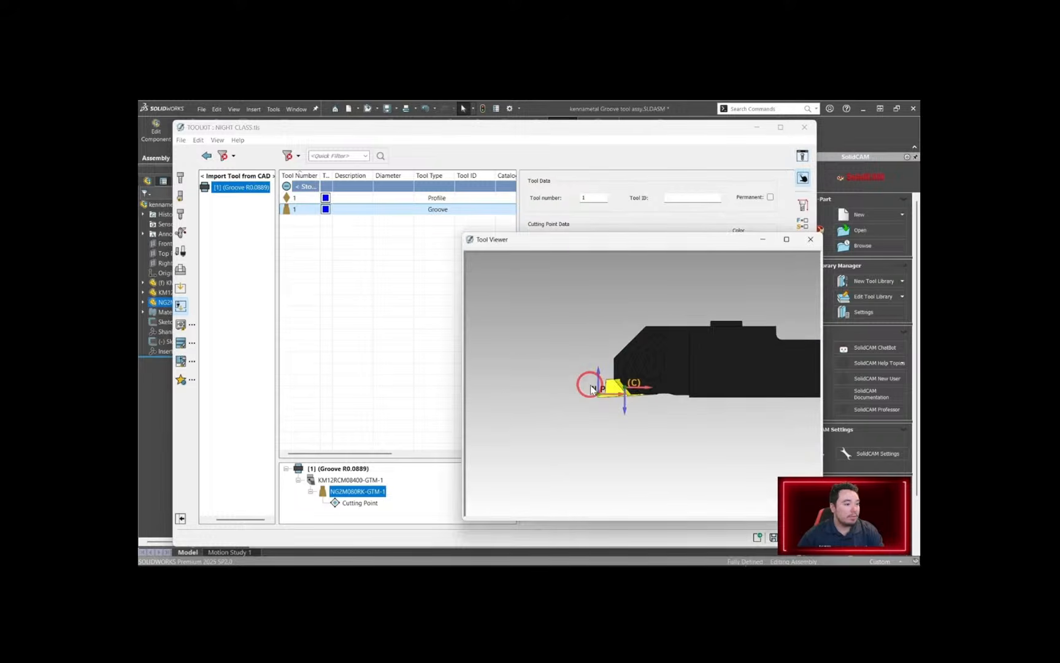
pyautogui.scroll(5, 590, 402)
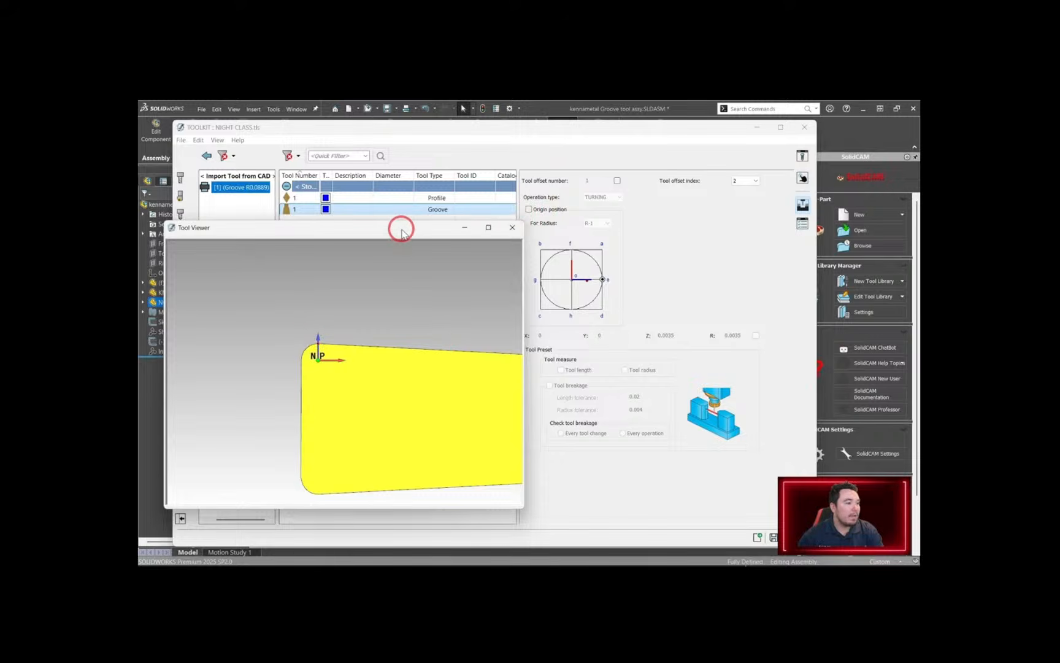
pyautogui.moveTo(401, 231); pyautogui.dragTo(793, 165)
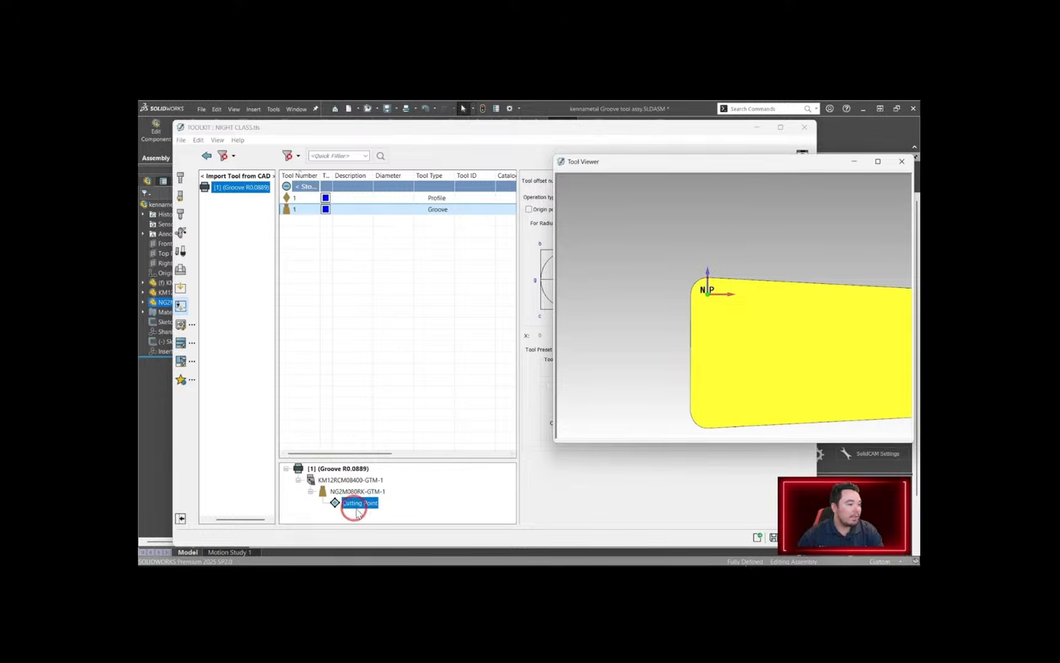
pyautogui.moveTo(707, 162); pyautogui.dragTo(320, 145)
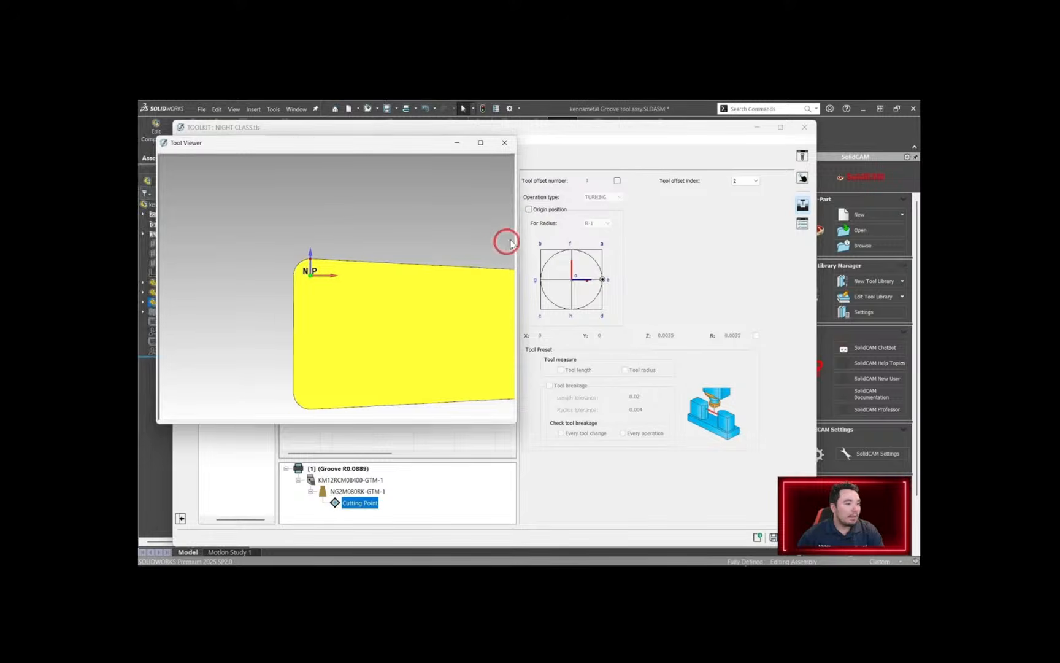
# Enable the cutting point's origin position and place it at point d for radius R-1
pyautogui.click(528, 209)
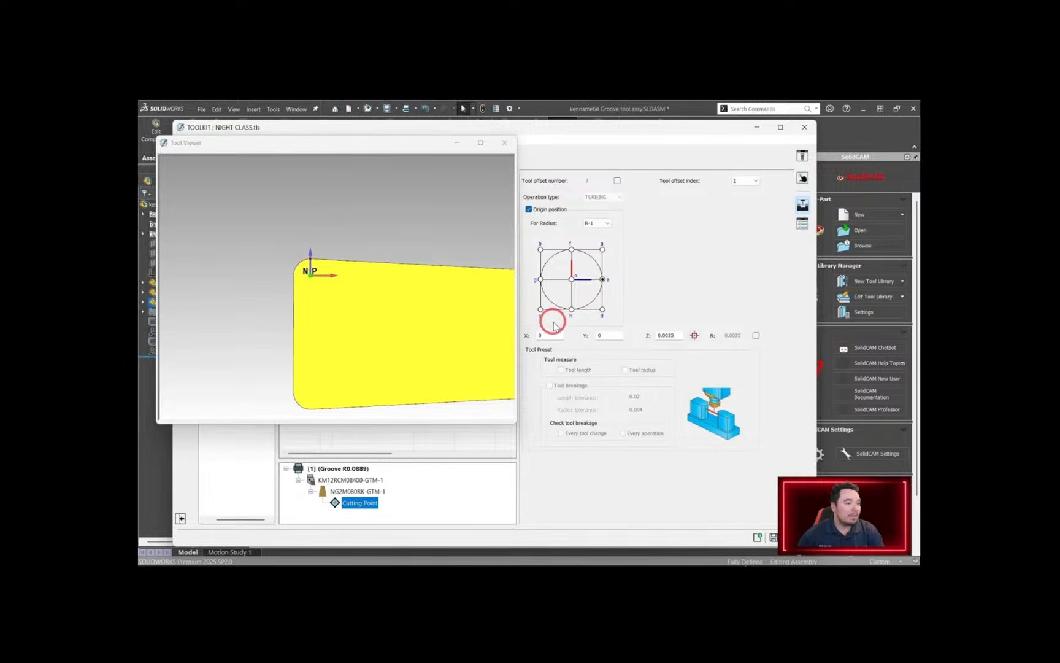
pyautogui.click(603, 309)
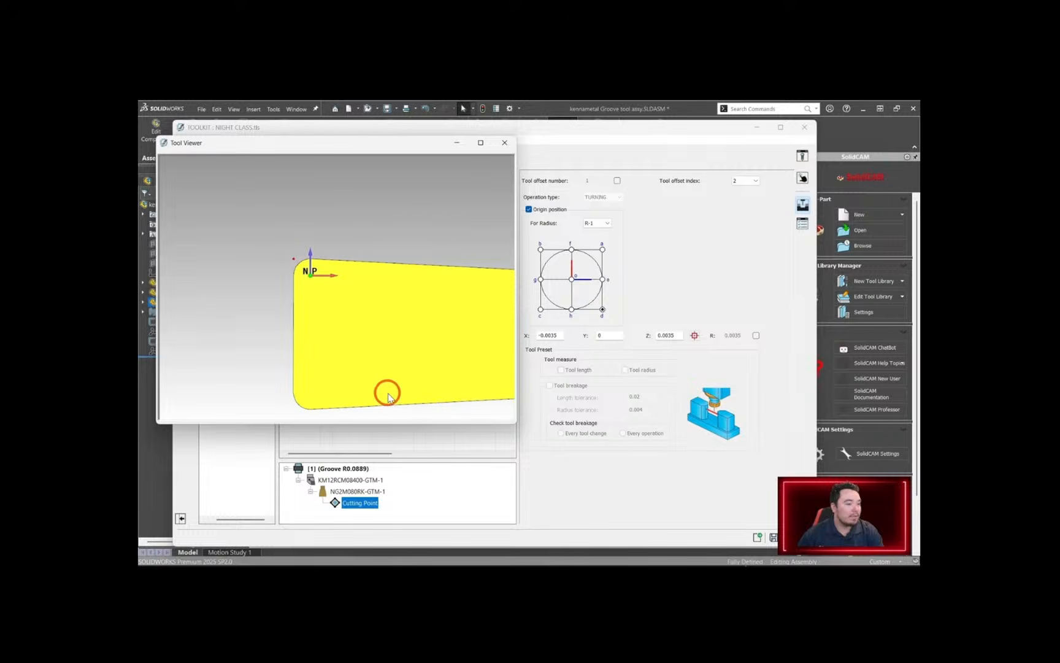
pyautogui.scroll(-2, 371, 350)
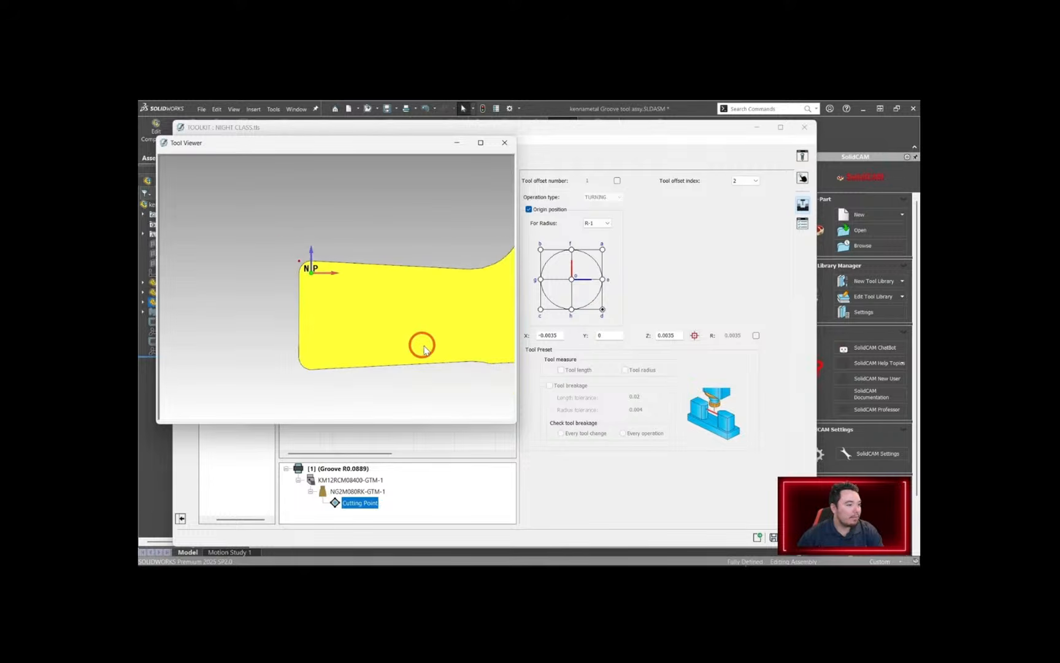
pyautogui.scroll(-5, 423, 332)
pyautogui.scroll(6, 372, 291)
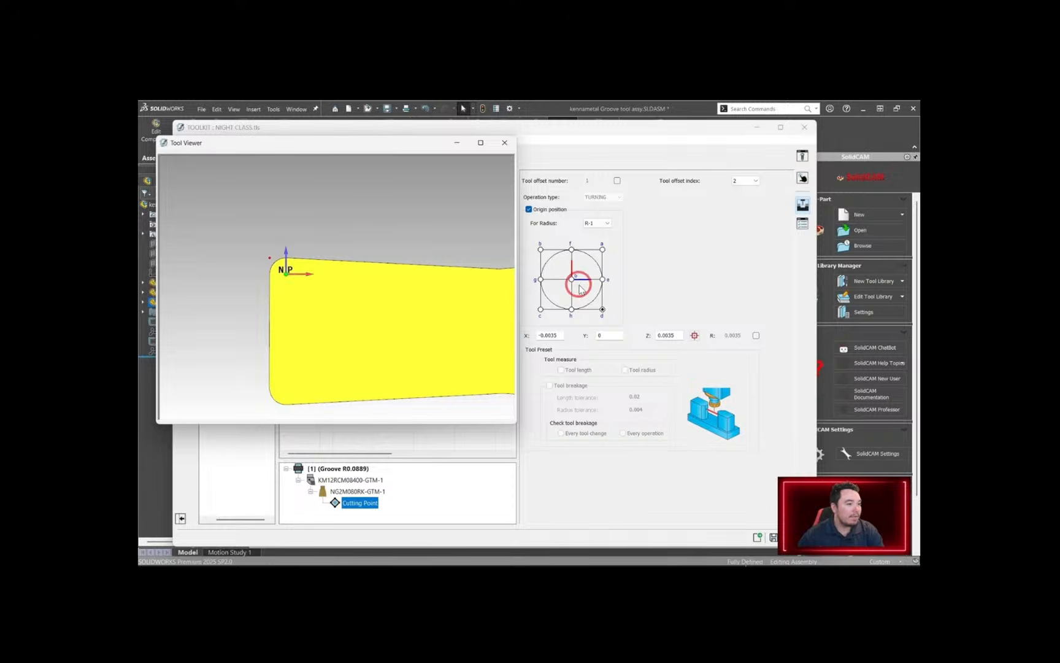
# Switch the origin position to radius R-5 and place the cutting point at corner c
pyautogui.click(609, 223)
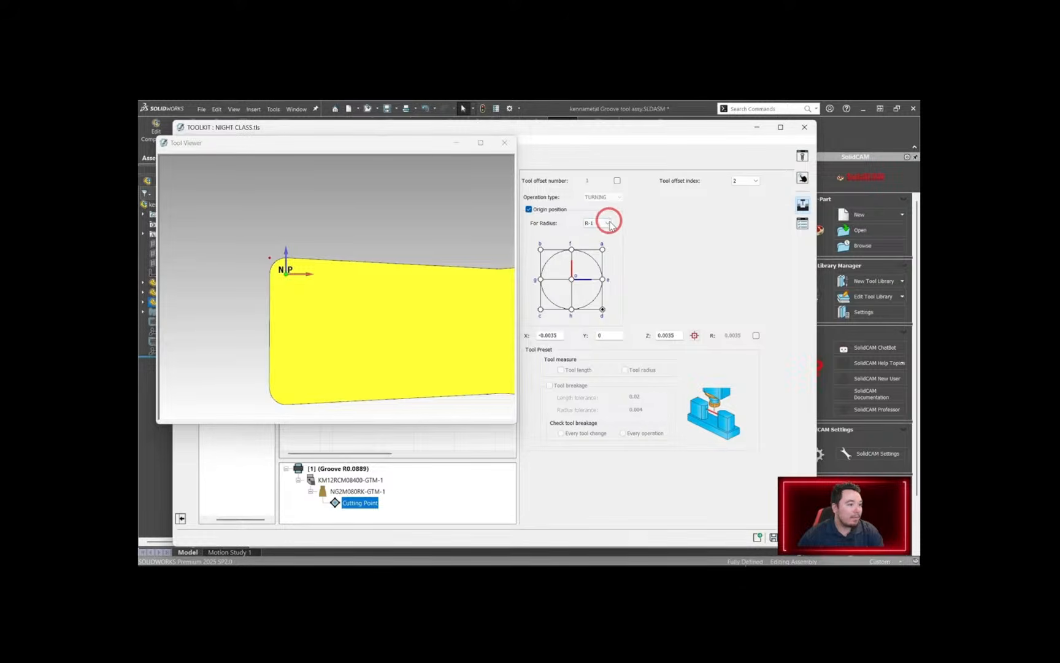
pyautogui.click(608, 223)
pyautogui.click(596, 258)
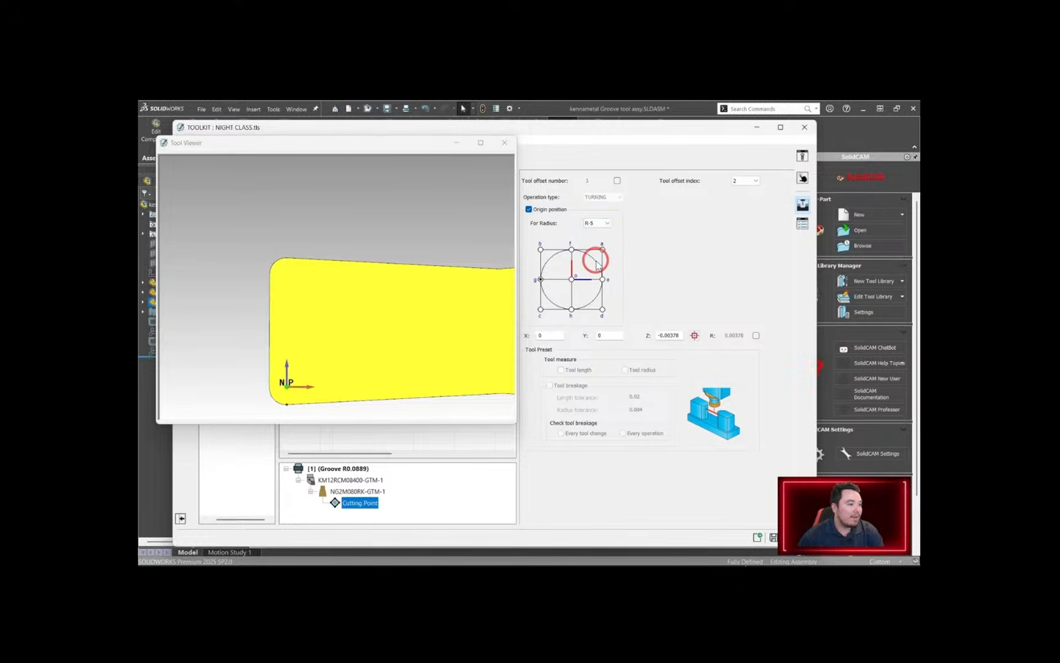
pyautogui.click(539, 250)
pyautogui.click(540, 310)
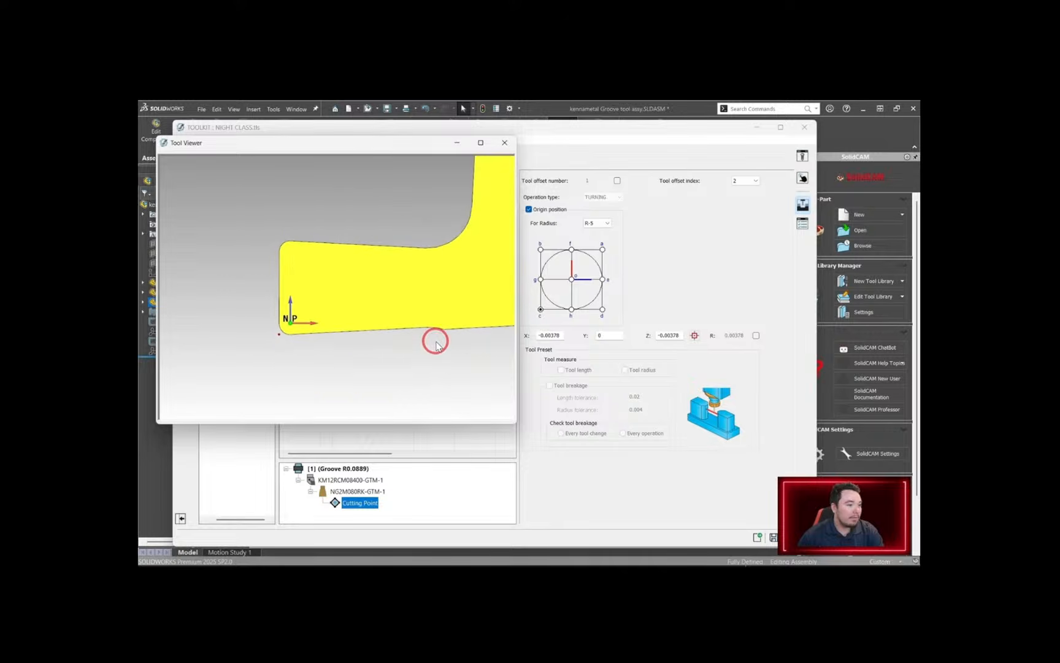
# Check the cutting point on the insert's edge from several angles, and save and exit the tool library
pyautogui.moveTo(436, 343); pyautogui.dragTo(275, 347, button='middle')
pyautogui.scroll(-5, 275, 347)
pyautogui.scroll(4, 283, 323)
pyautogui.moveTo(336, 319); pyautogui.dragTo(435, 277, button='middle')
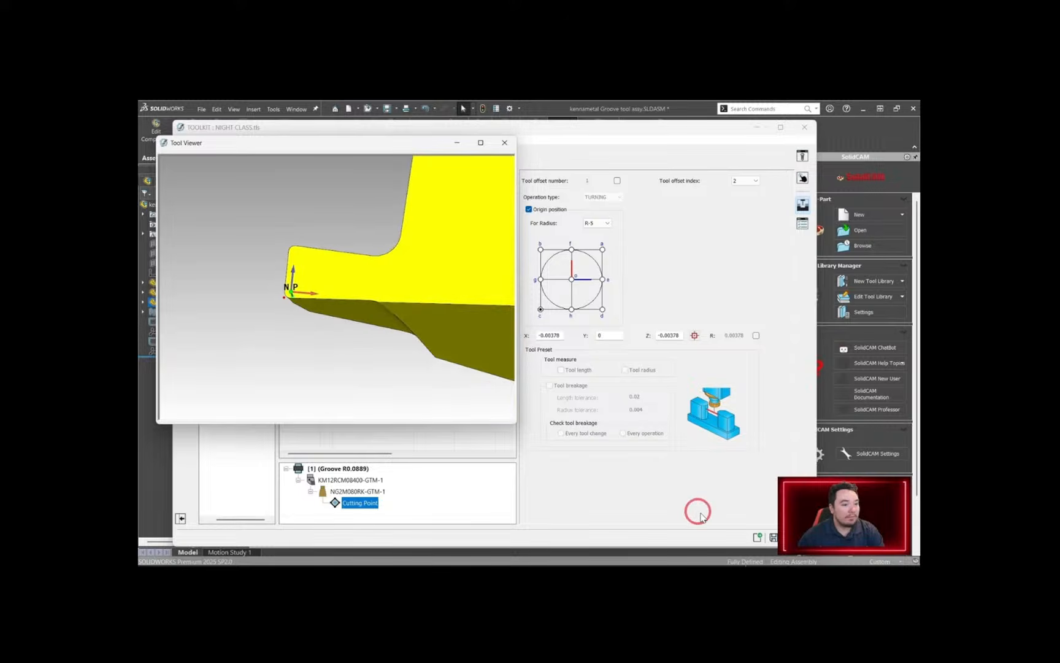
pyautogui.click(788, 538)
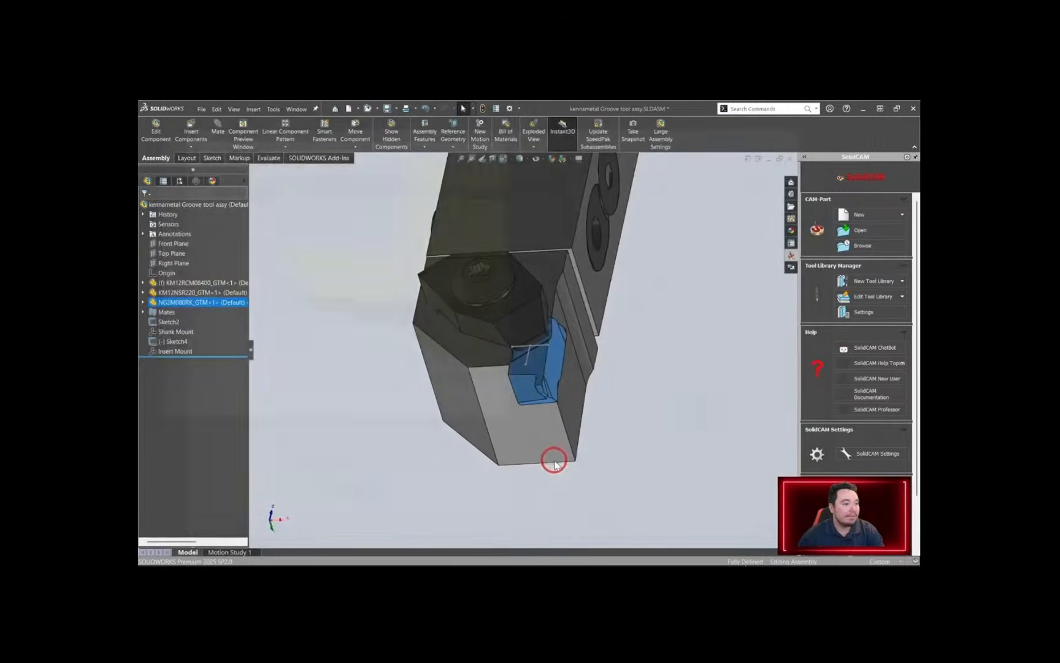